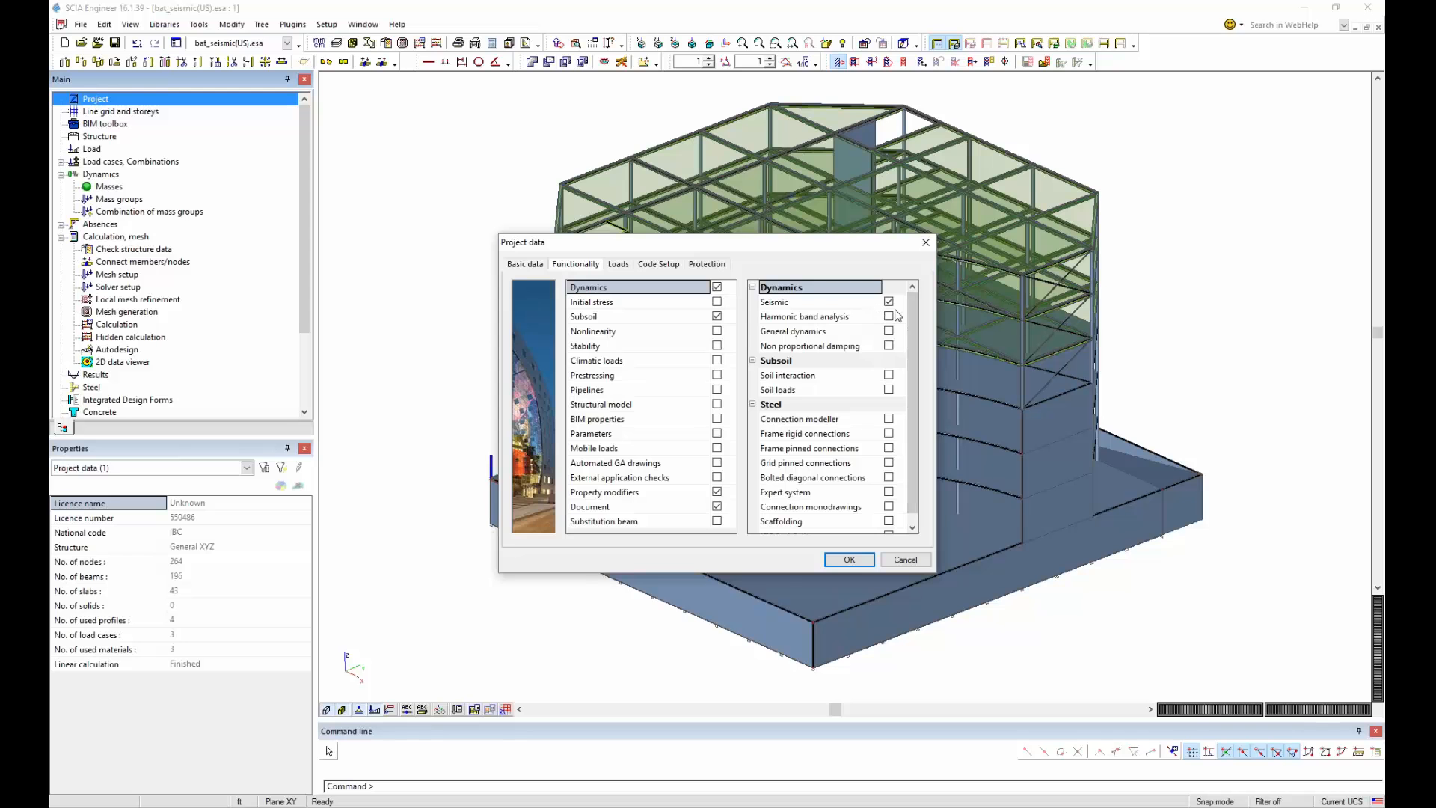
Dismiss the project data without changes, and create a second mass group bound to load case Dsup.
left_click(905, 559)
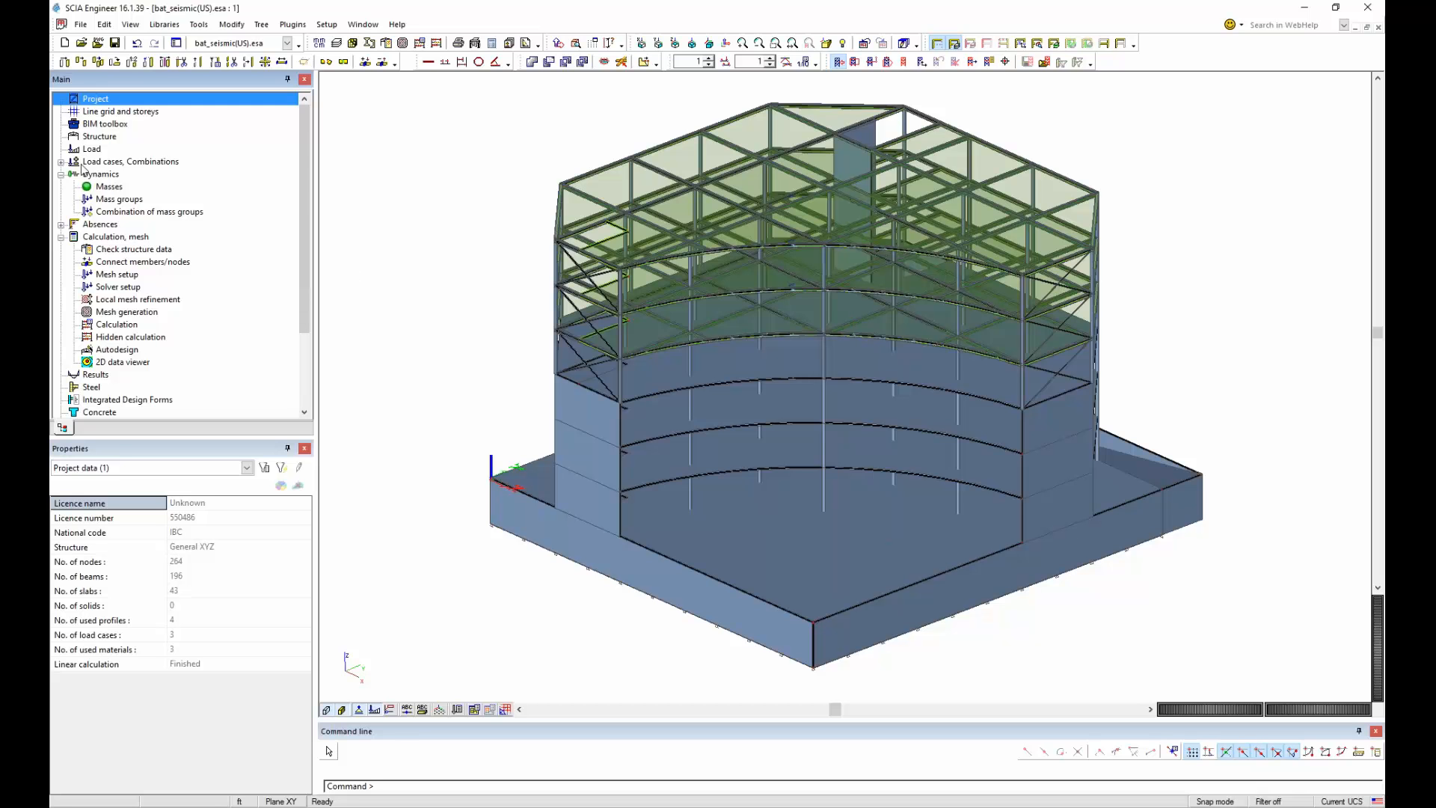
left_click(58, 173)
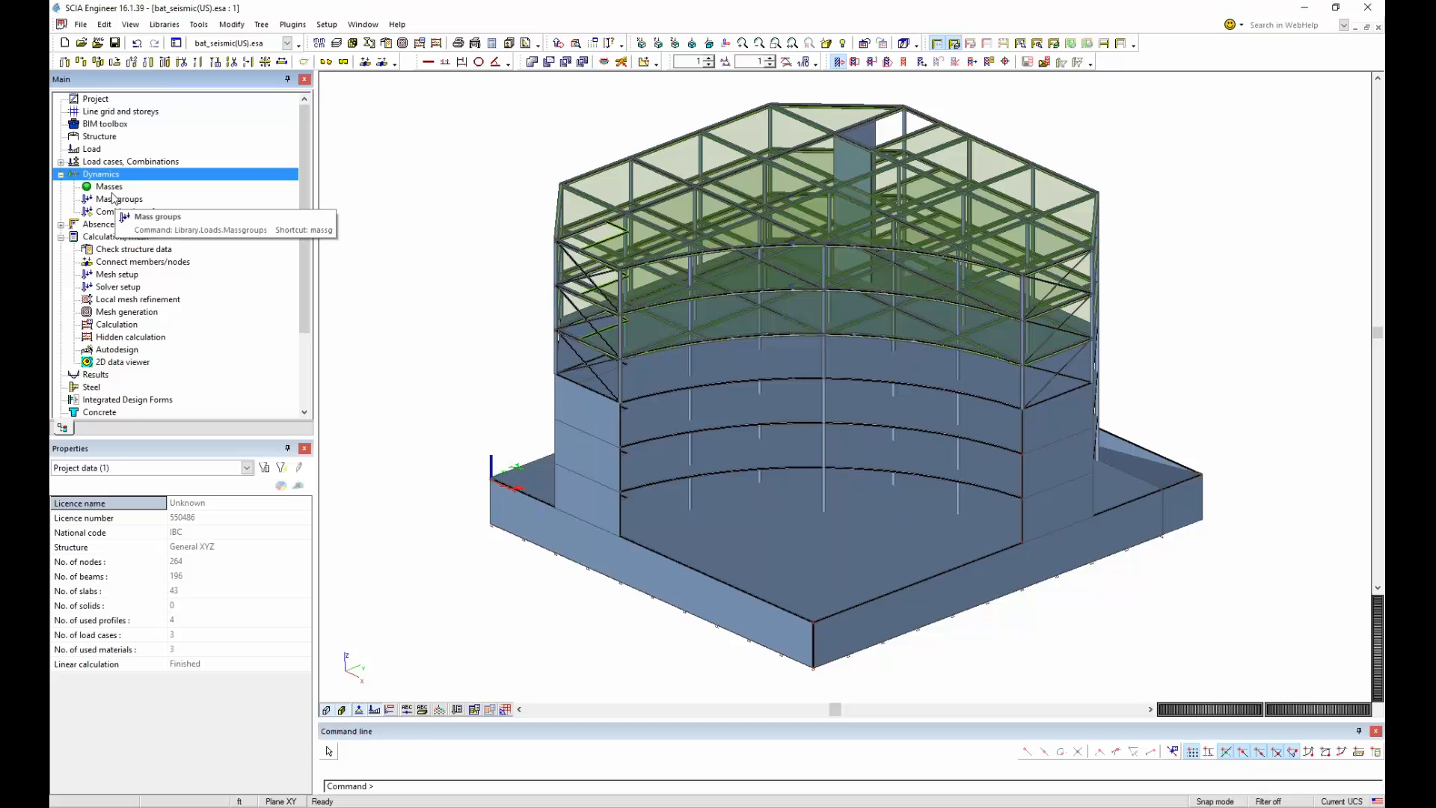
left_click(106, 187)
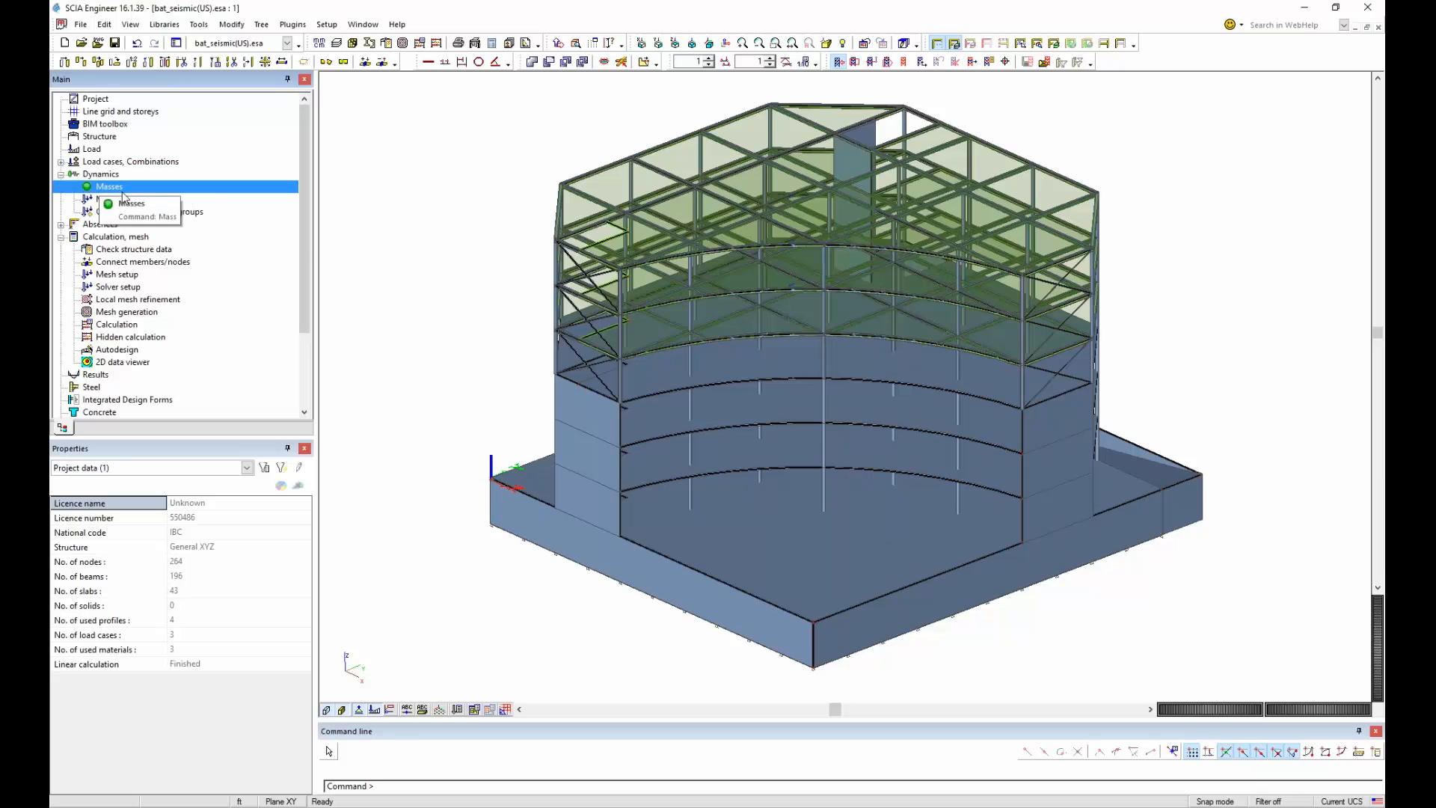
left_click(118, 199)
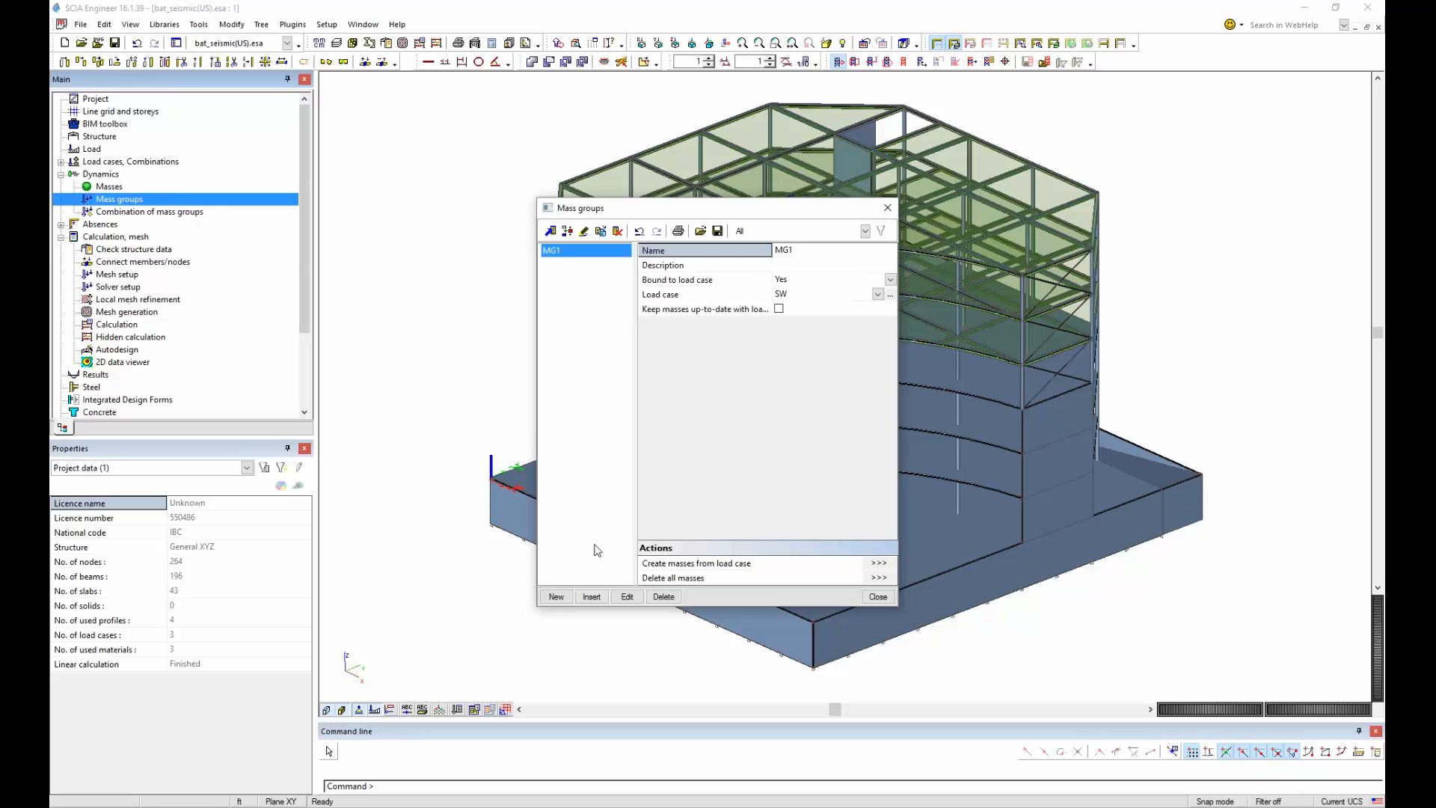
left_click(556, 596)
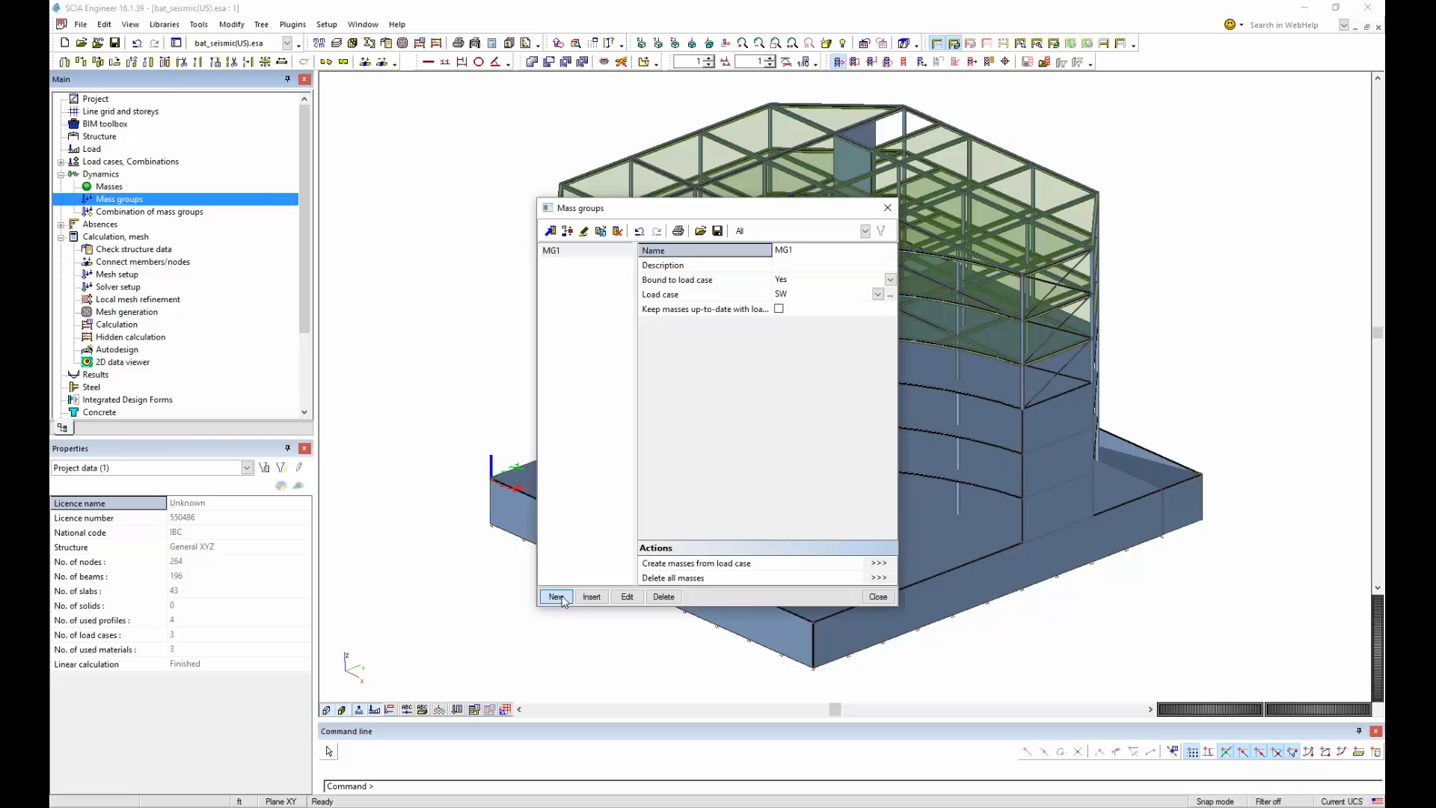
left_click(807, 281)
left_click(806, 282)
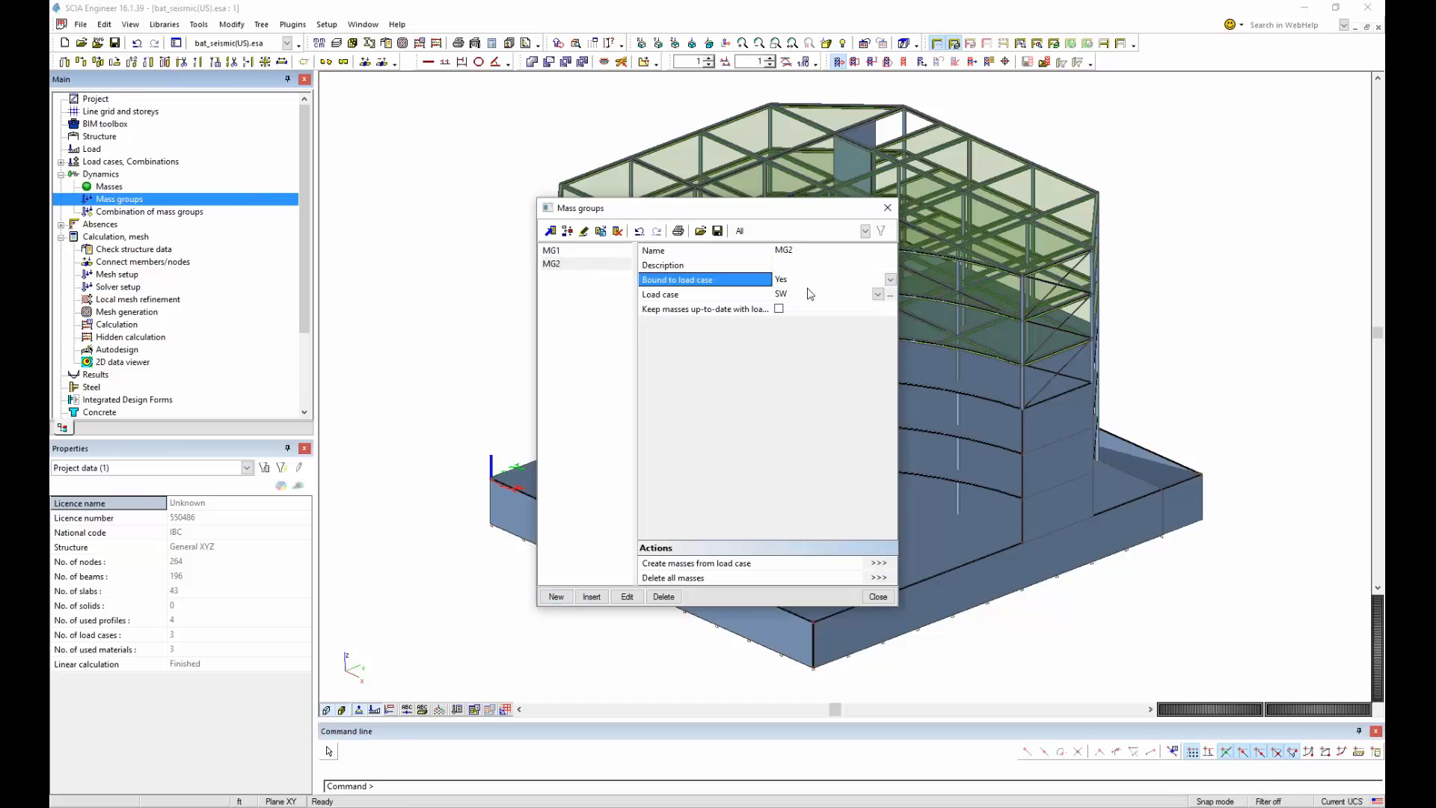
left_click(808, 294)
left_click(828, 315)
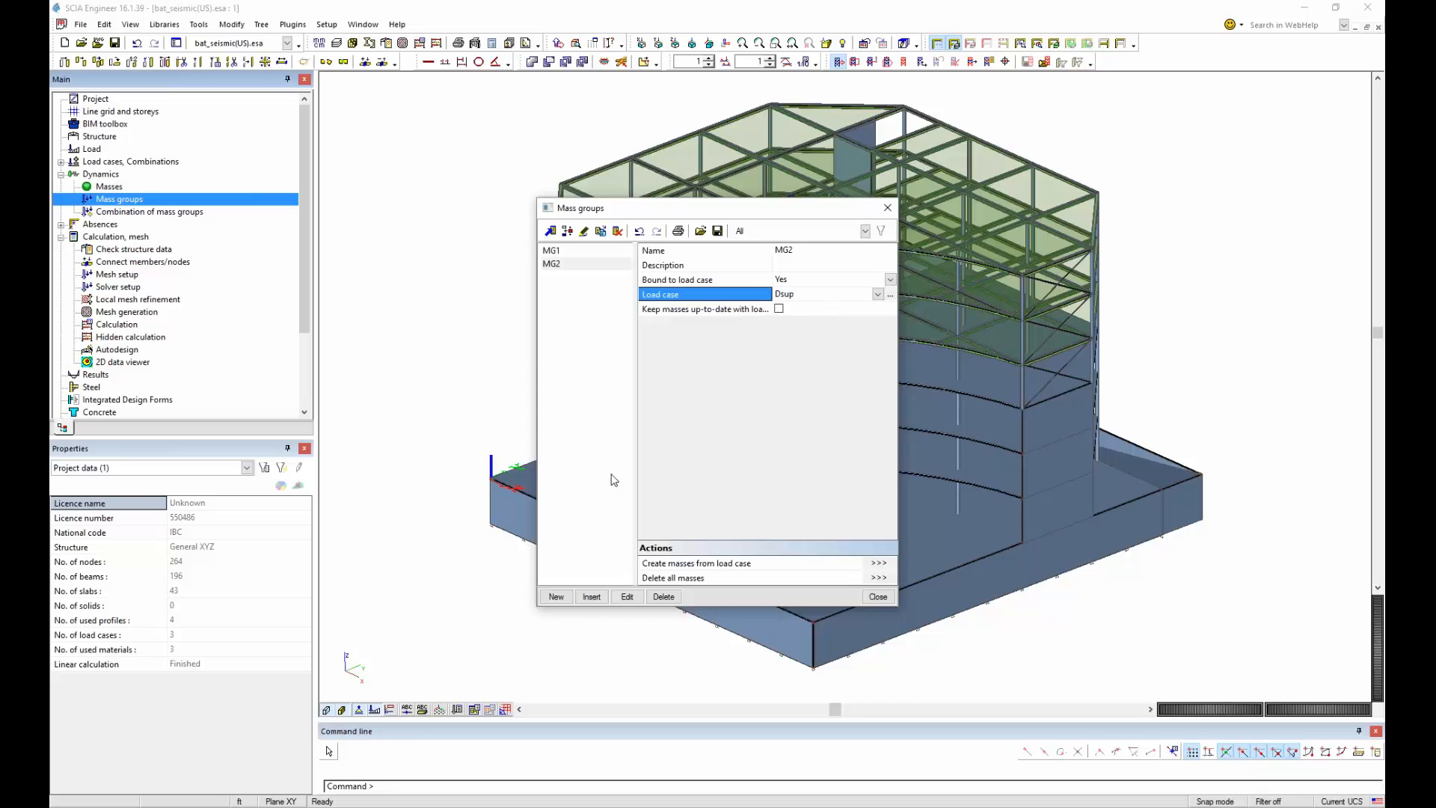
Add a third mass group bound to load case L.
left_click(556, 596)
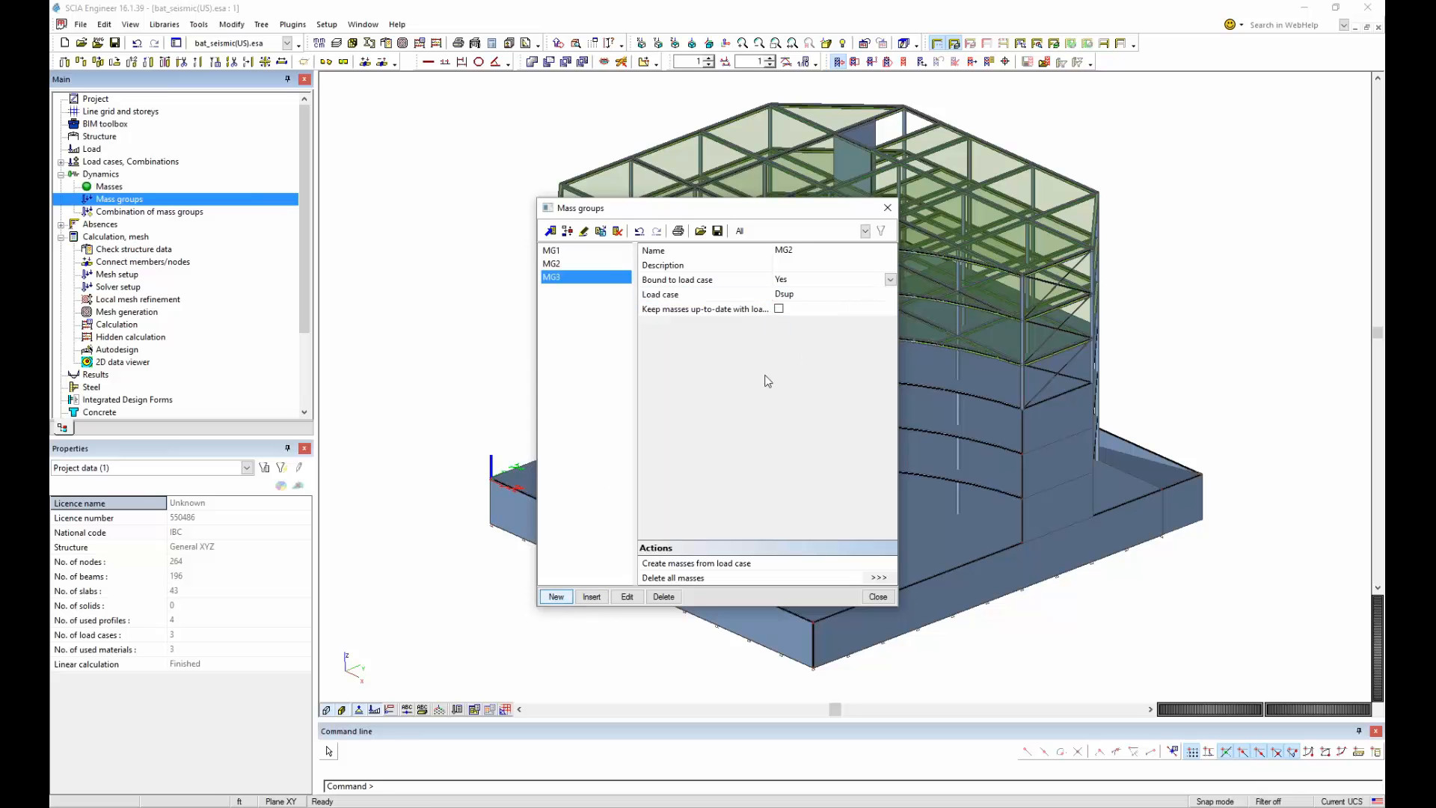
left_click(826, 294)
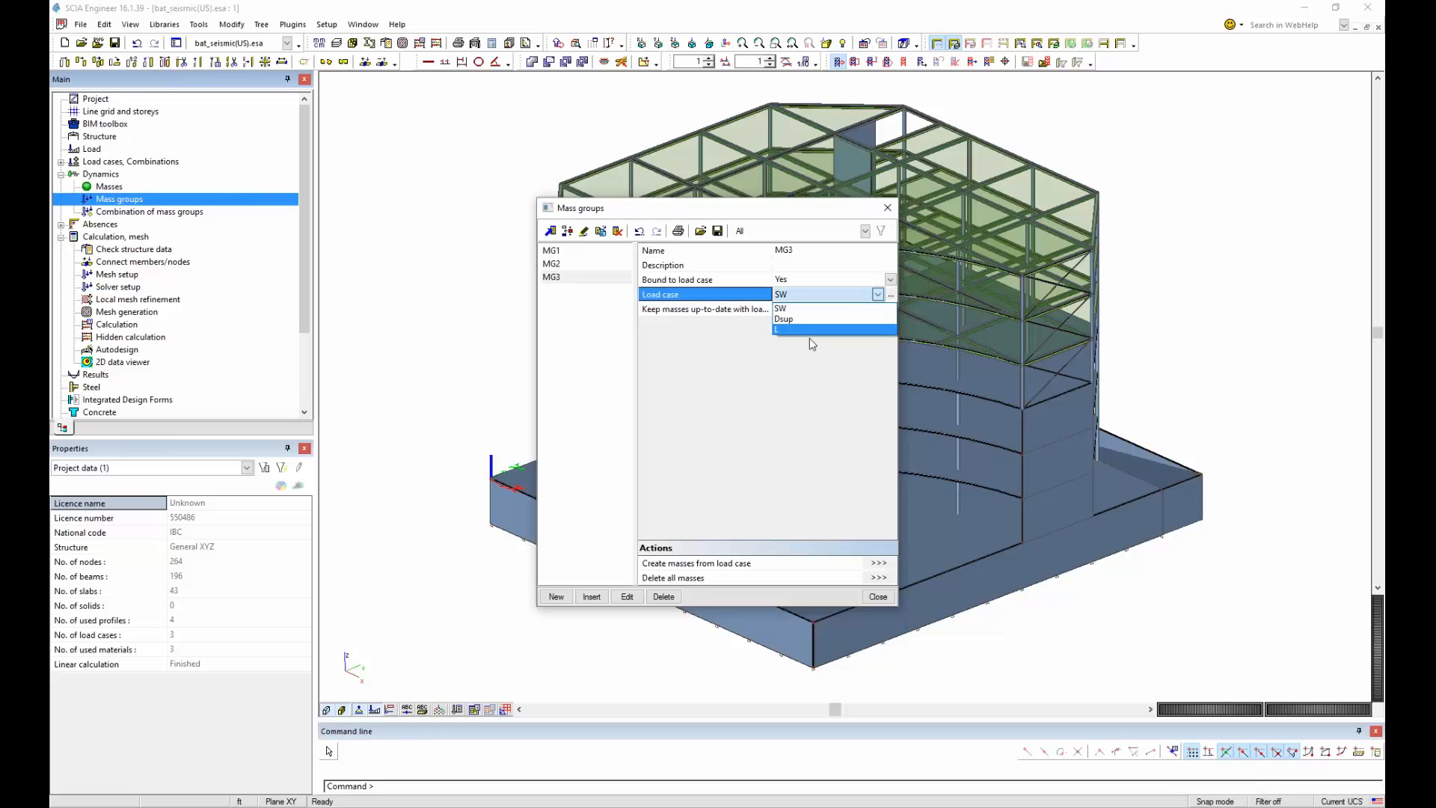
left_click(809, 332)
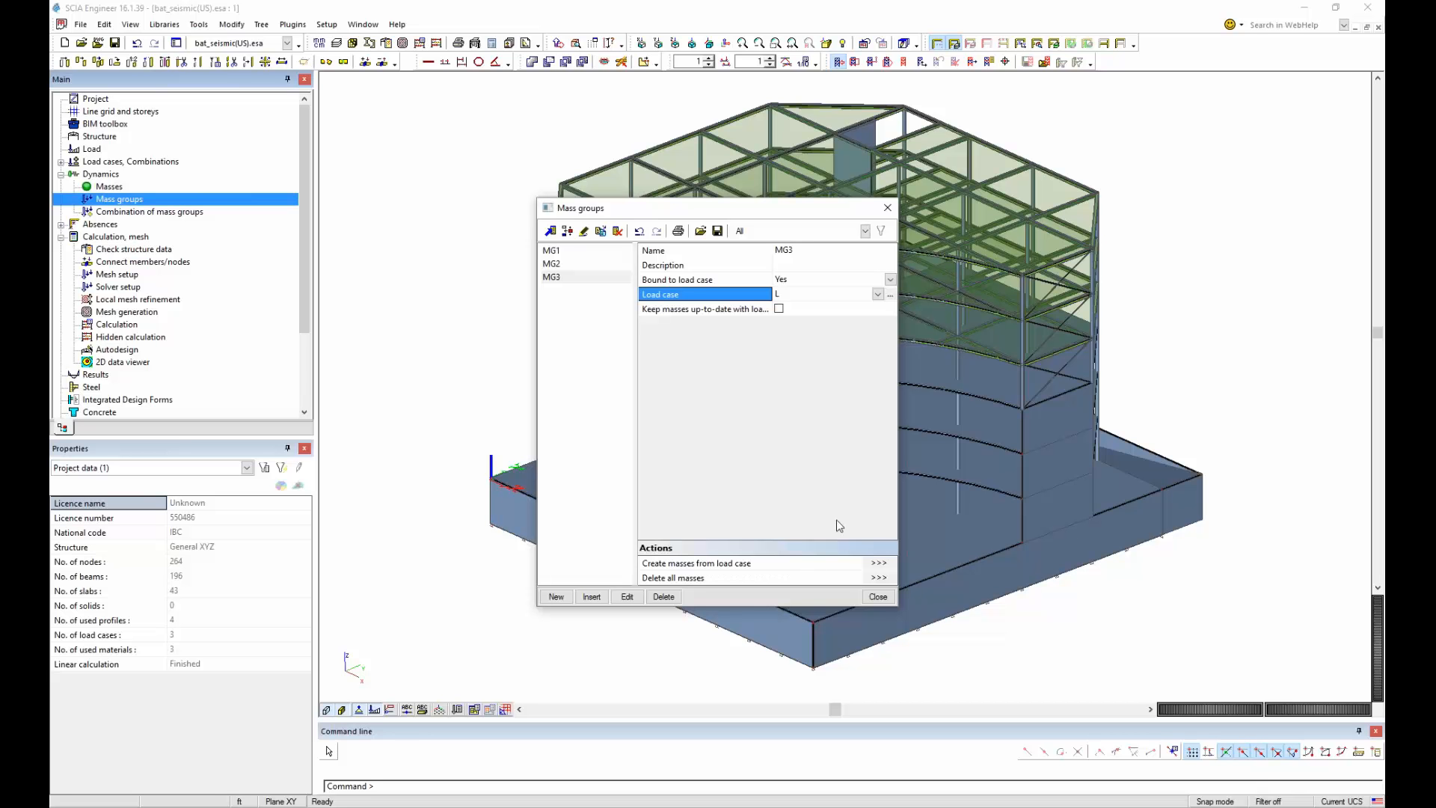
Create masses from the load cases for mass groups MG3 and MG2, and close the mass groups manager.
left_click(878, 563)
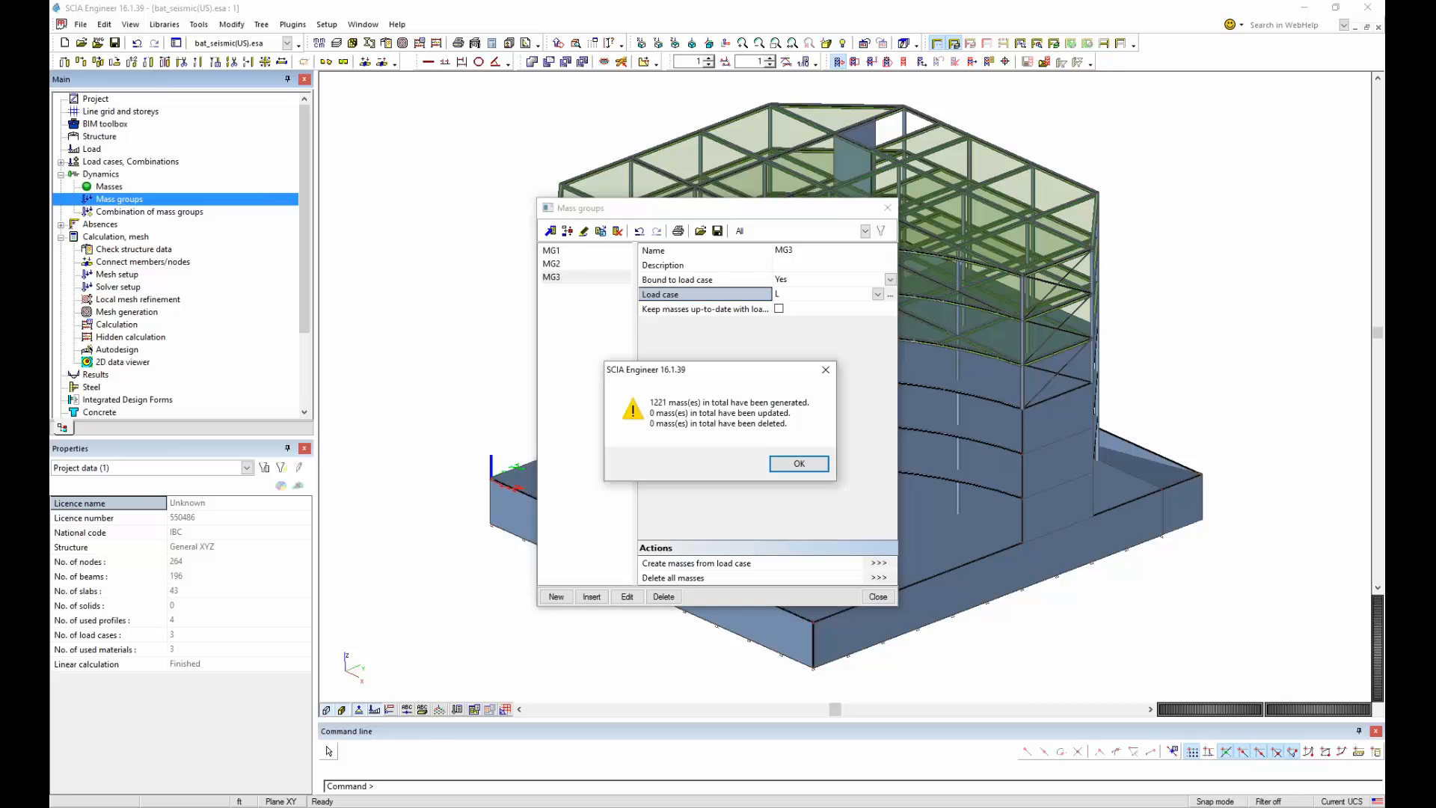
left_click(799, 464)
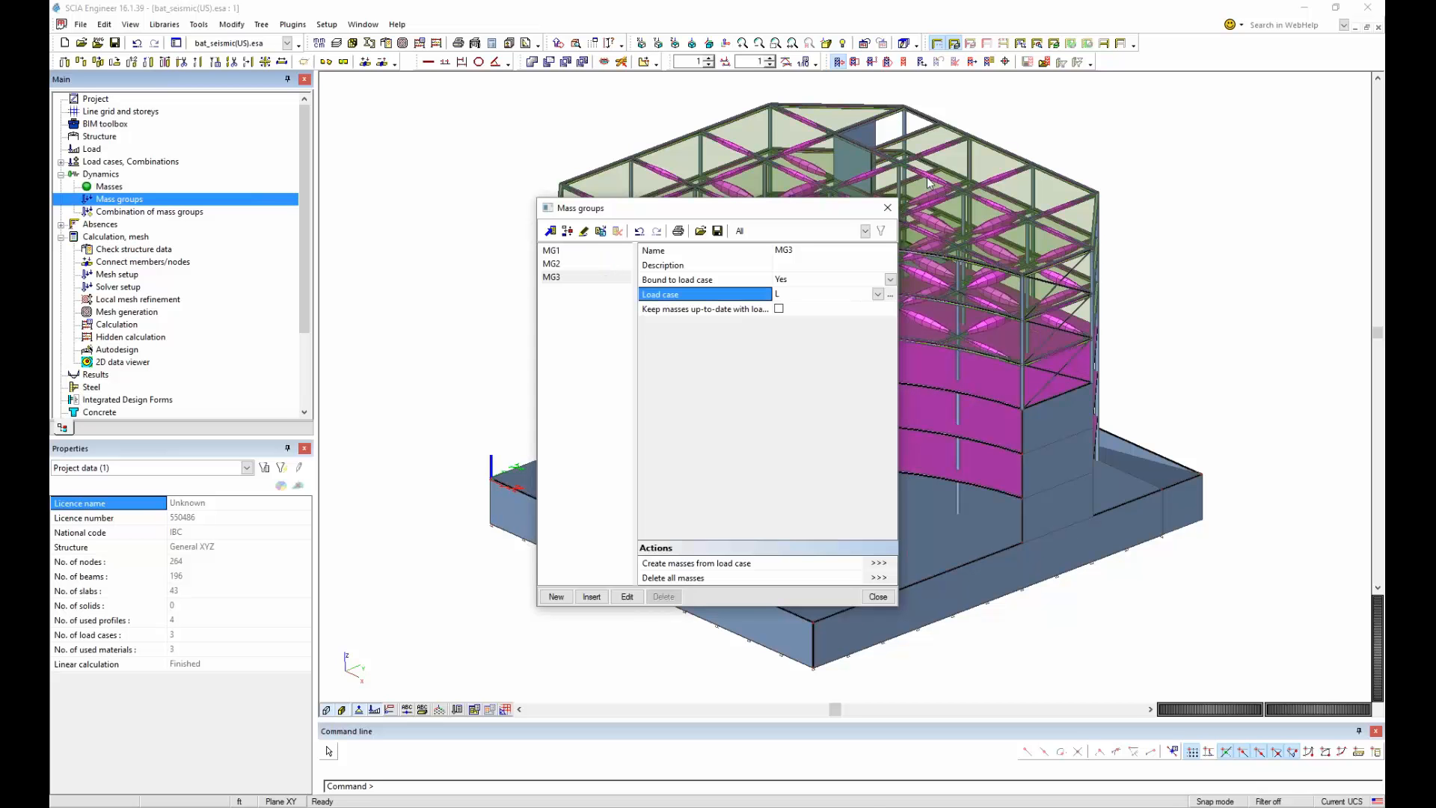
left_click(573, 263)
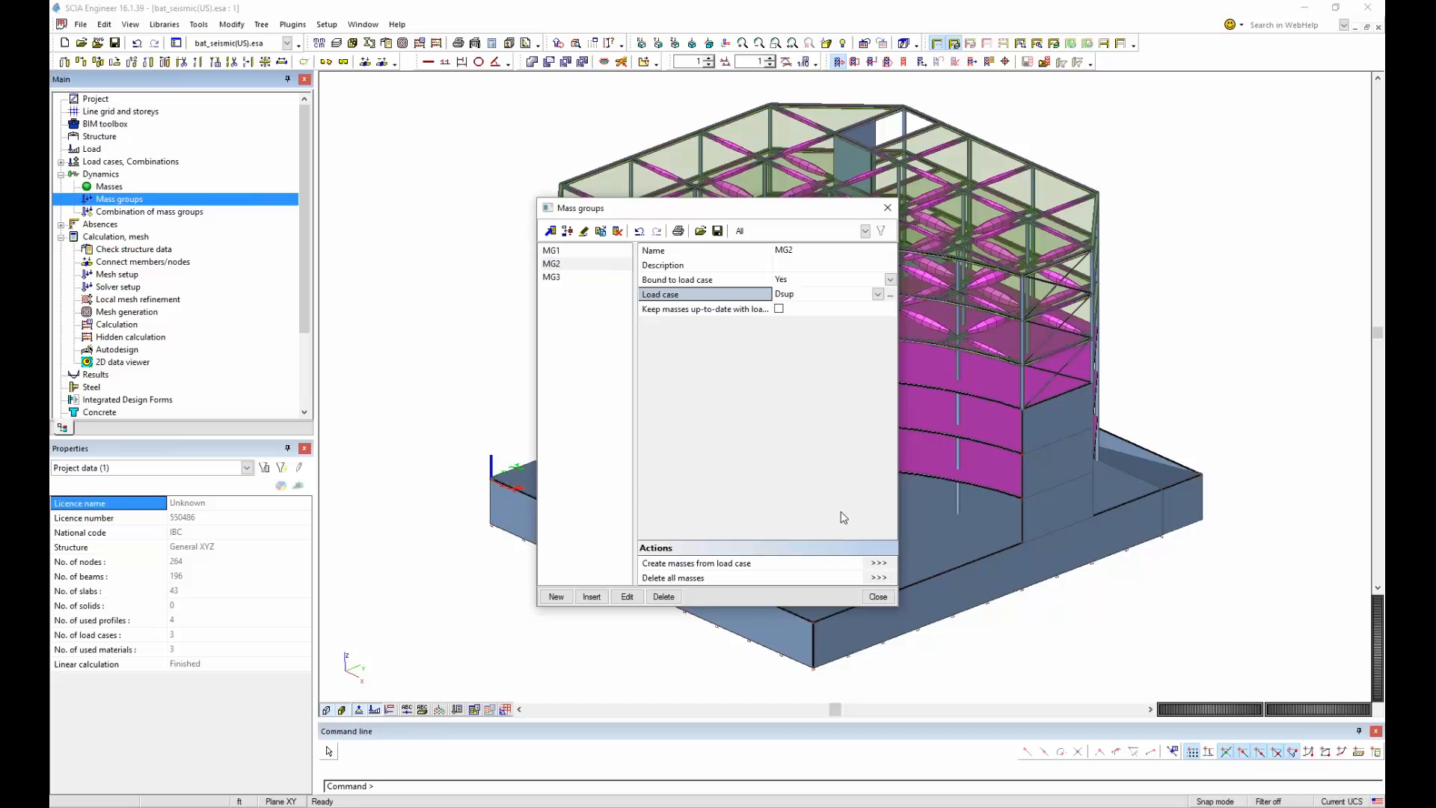
left_click(820, 469)
left_click(884, 596)
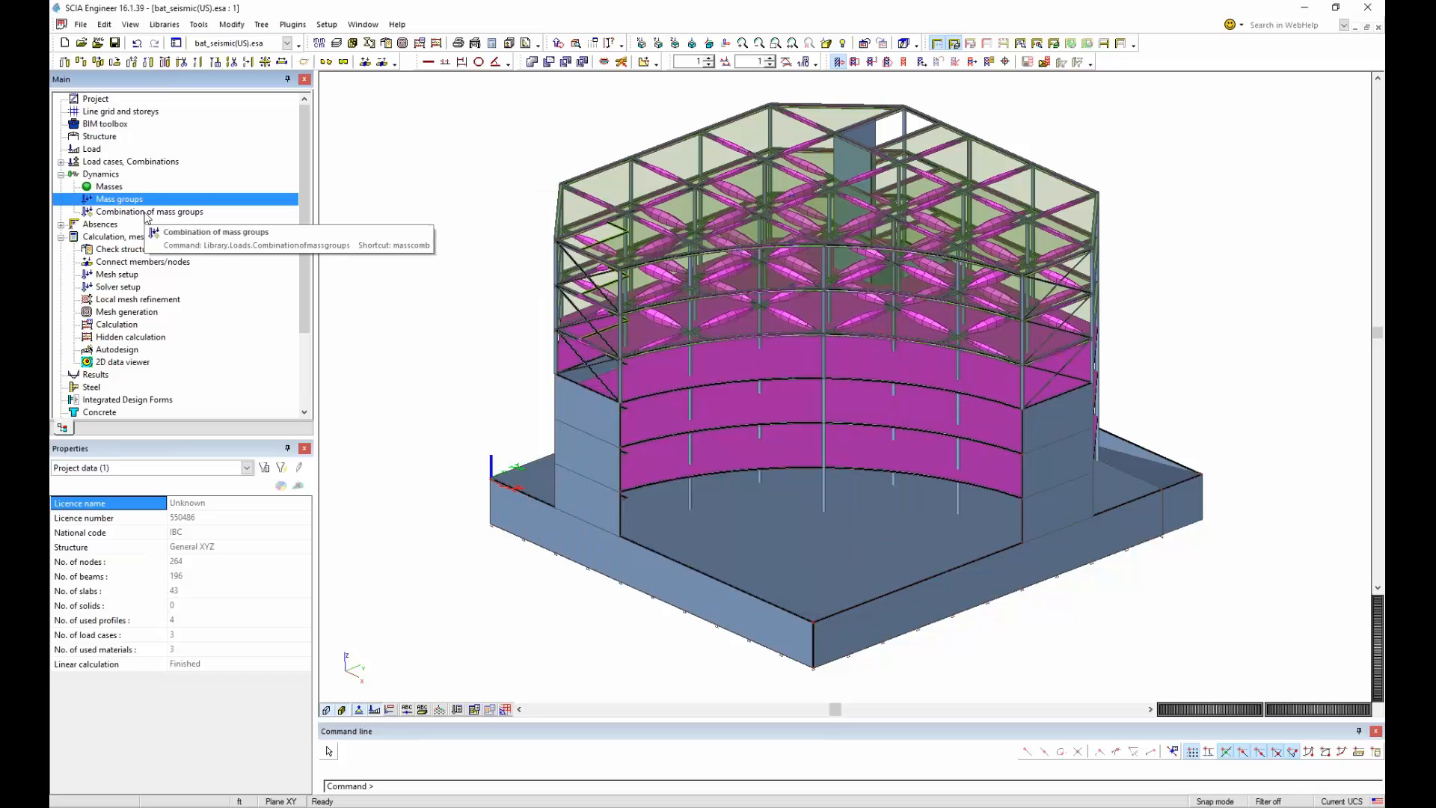
Create a combination of mass groups named CM1 containing all three mass groups.
left_click(150, 212)
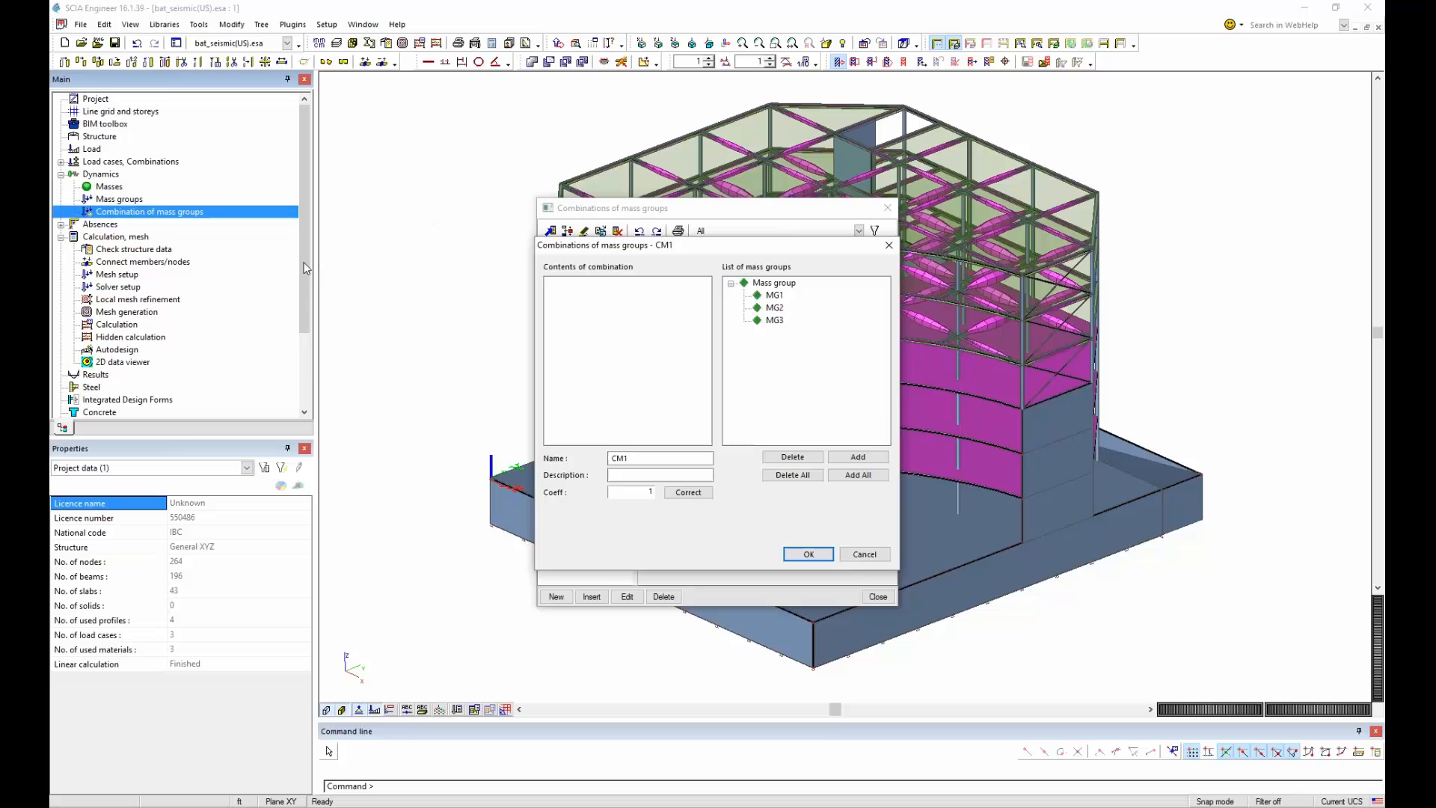
left_click(860, 476)
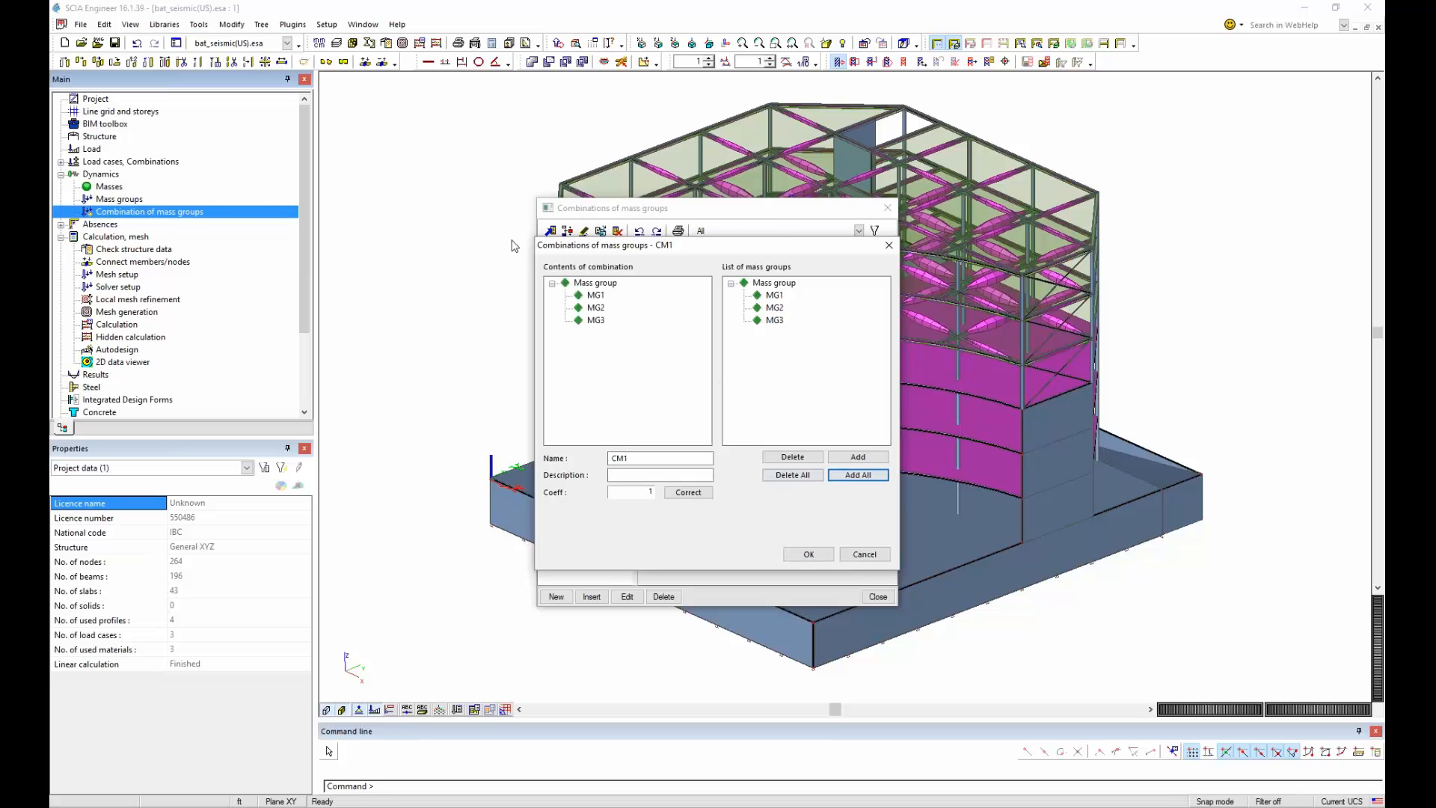
left_click(813, 554)
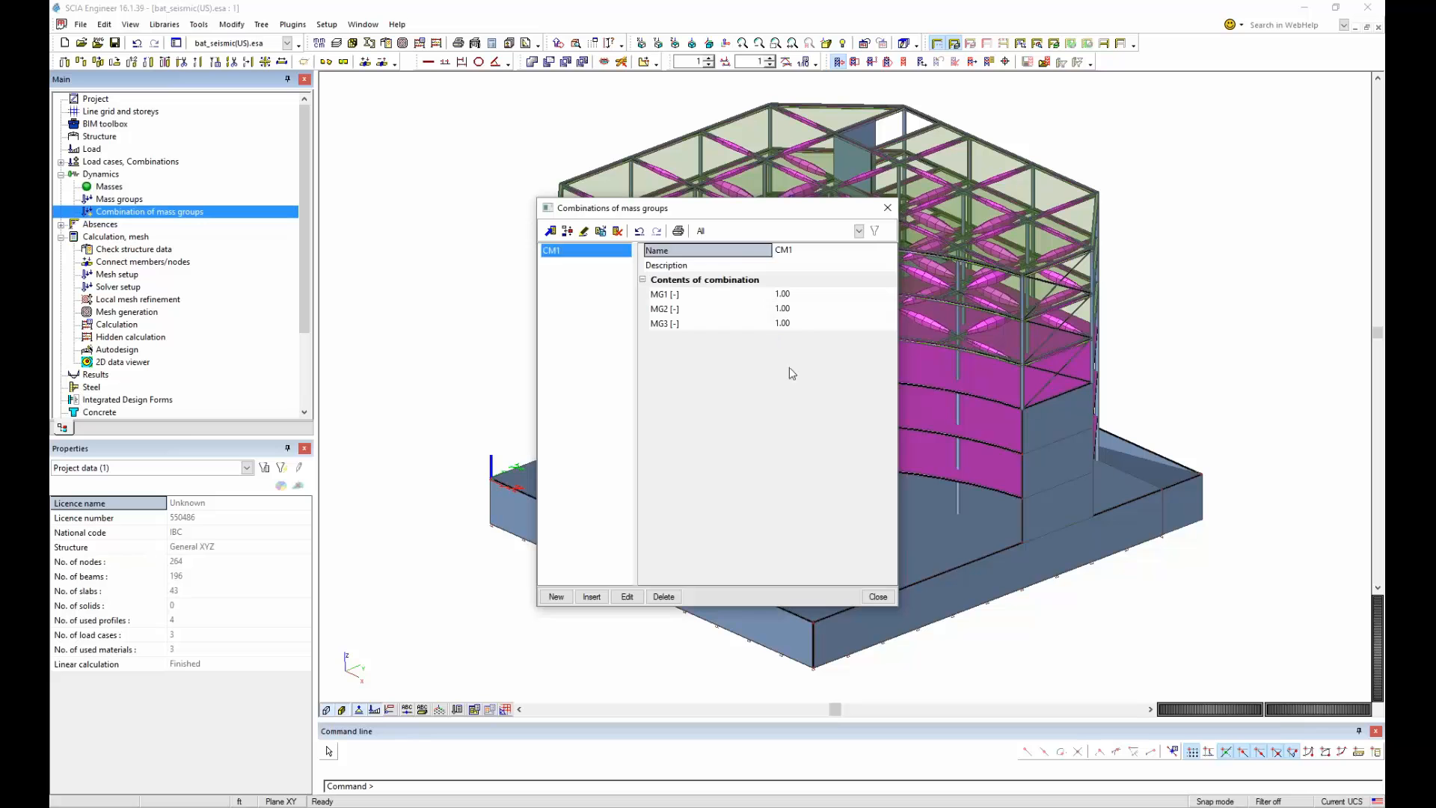
Set the MG3 coefficient in mass combination CM1 to 0.3 and close the combinations manager.
left_click(803, 327)
left_click(805, 327)
type("0.3")
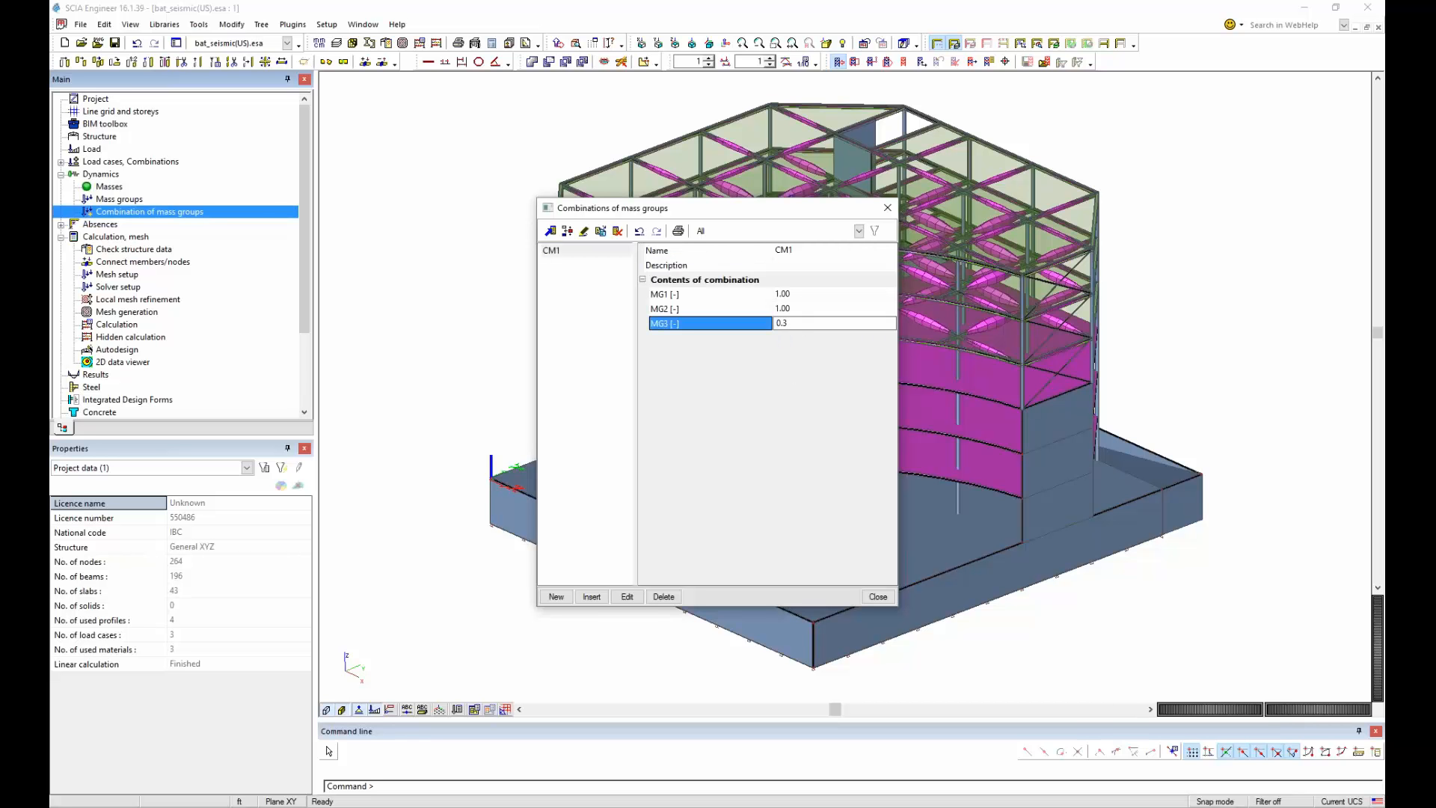
key("Return")
left_click(708, 327)
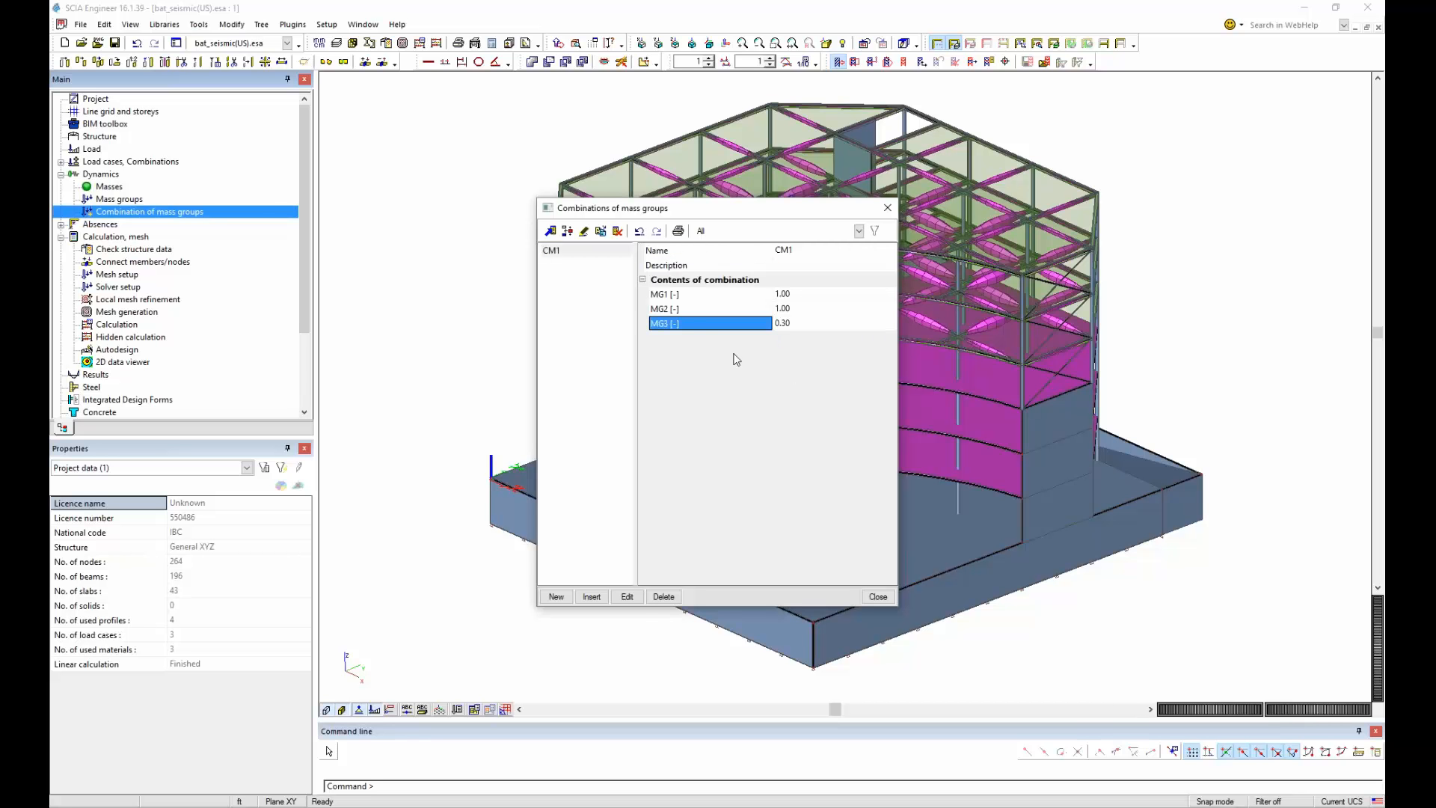
left_click(877, 596)
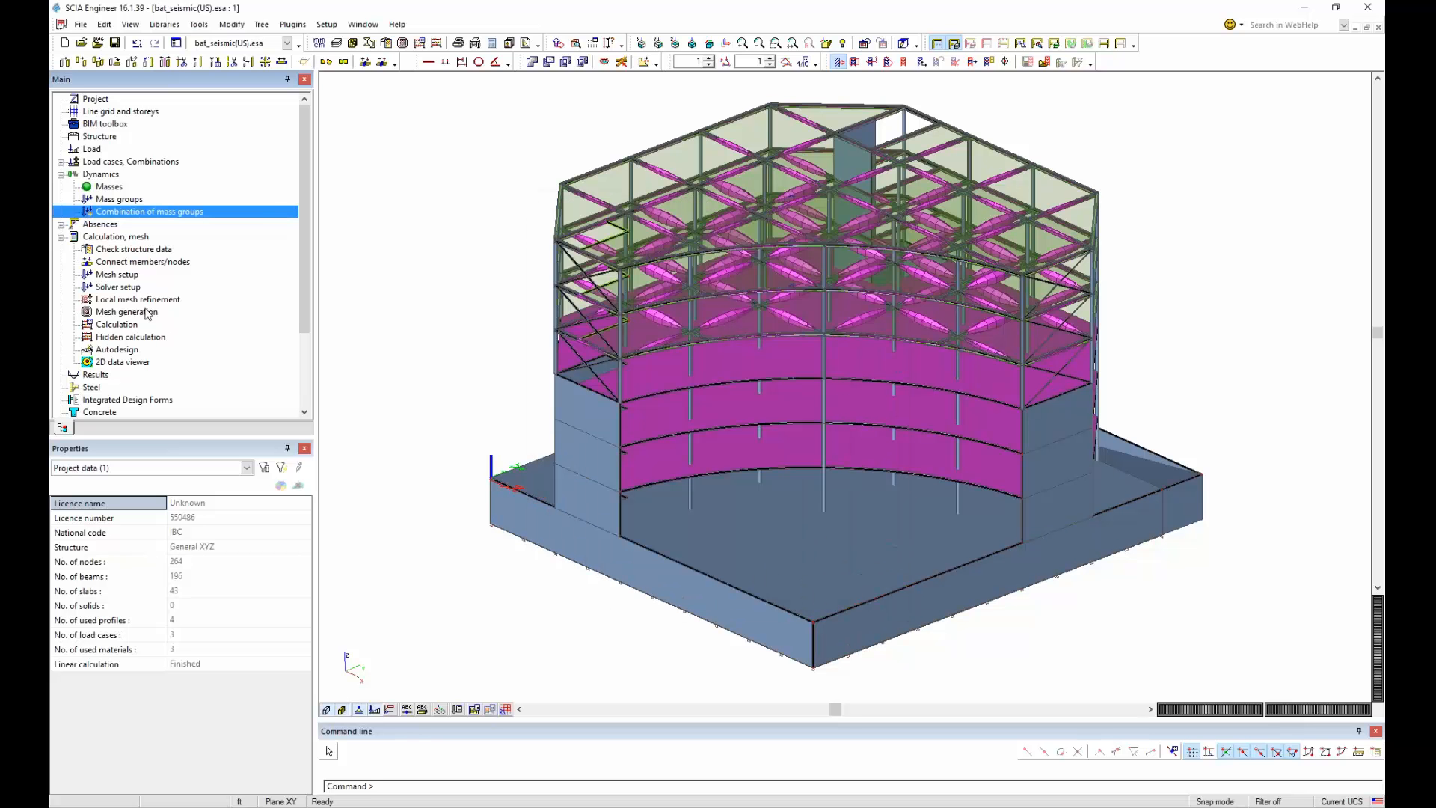
Configure the solver dynamics with the Lanczos eigenvalue solver and 16 eigenmodes, accepting deletion of the current results.
left_click(126, 288)
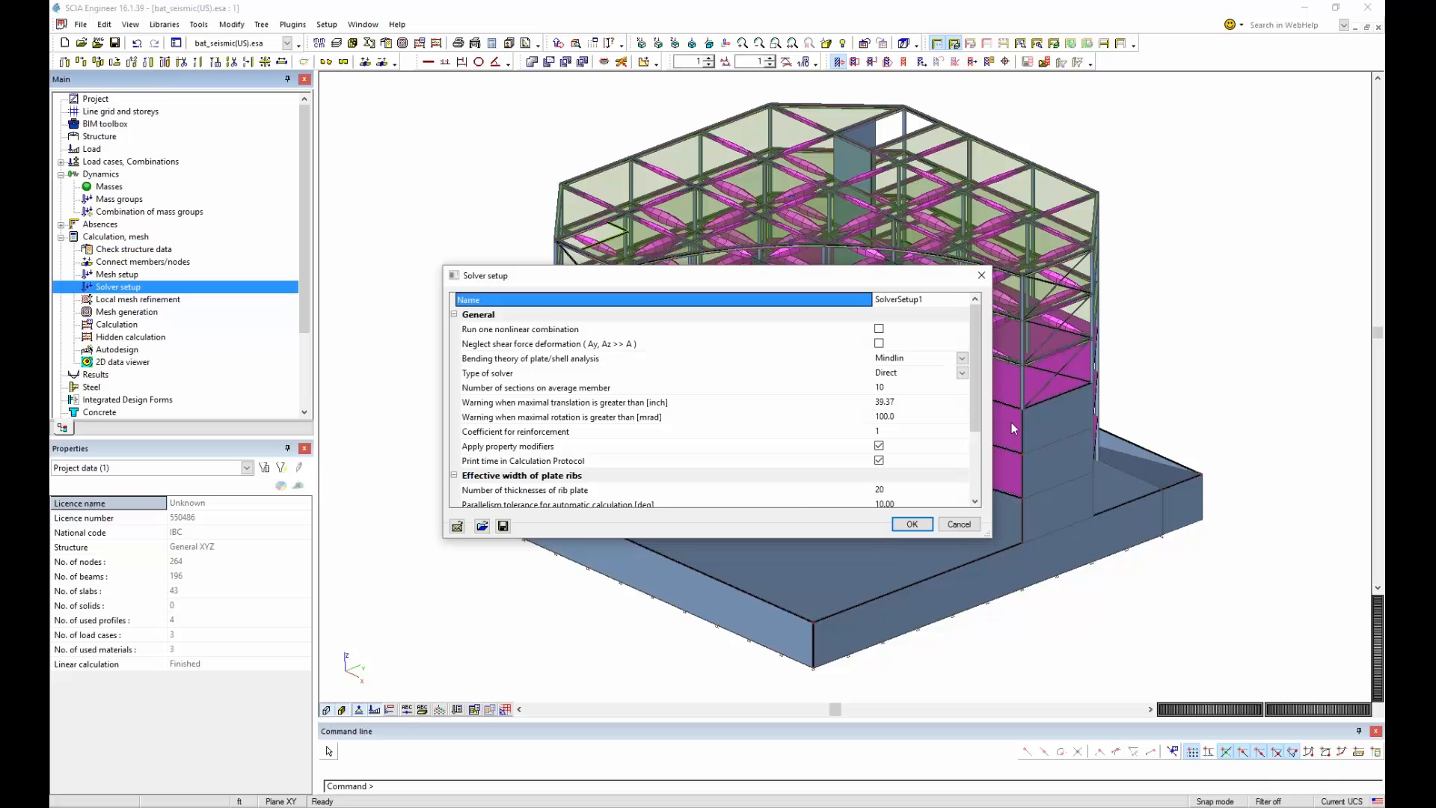
scroll(976, 389, "down", 3)
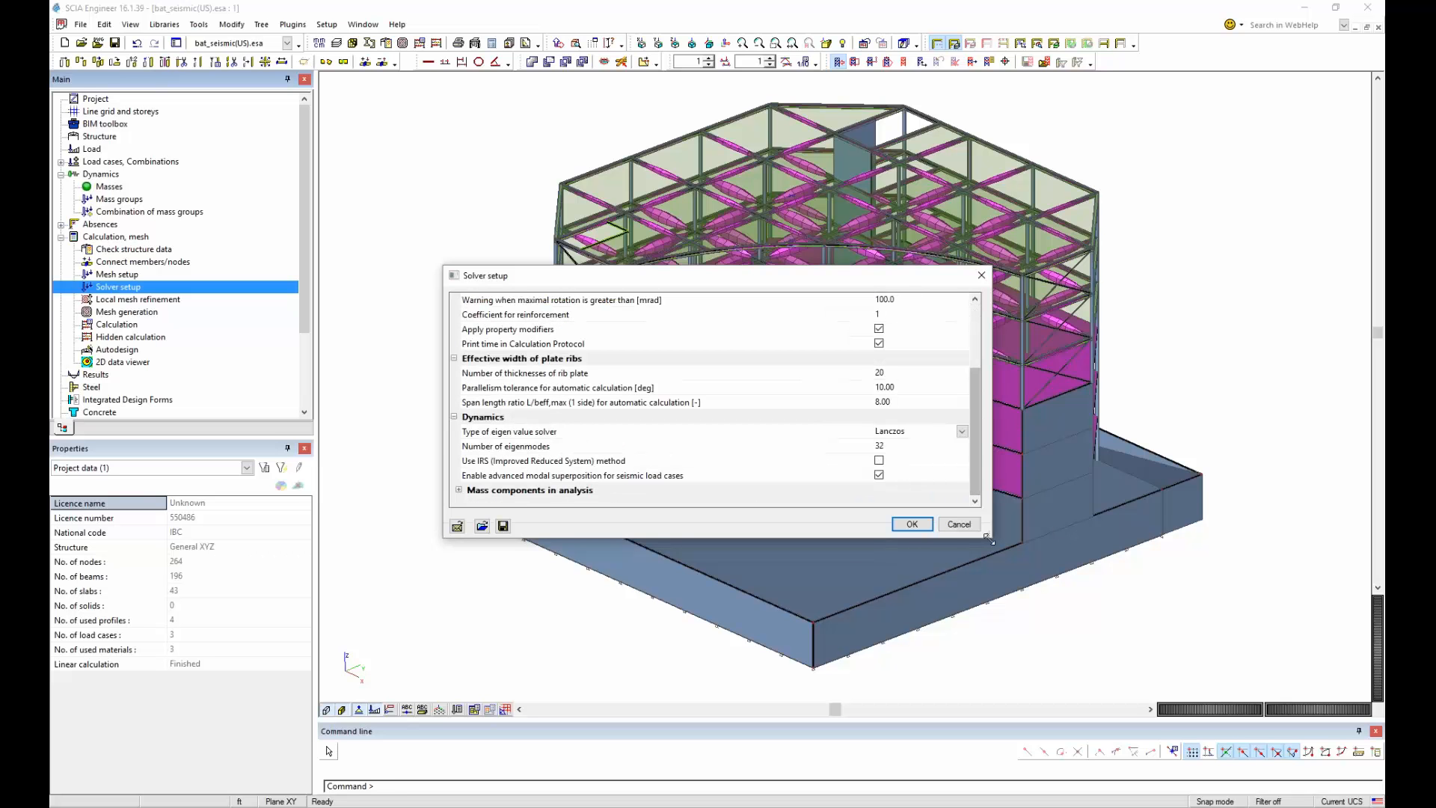
left_click(938, 434)
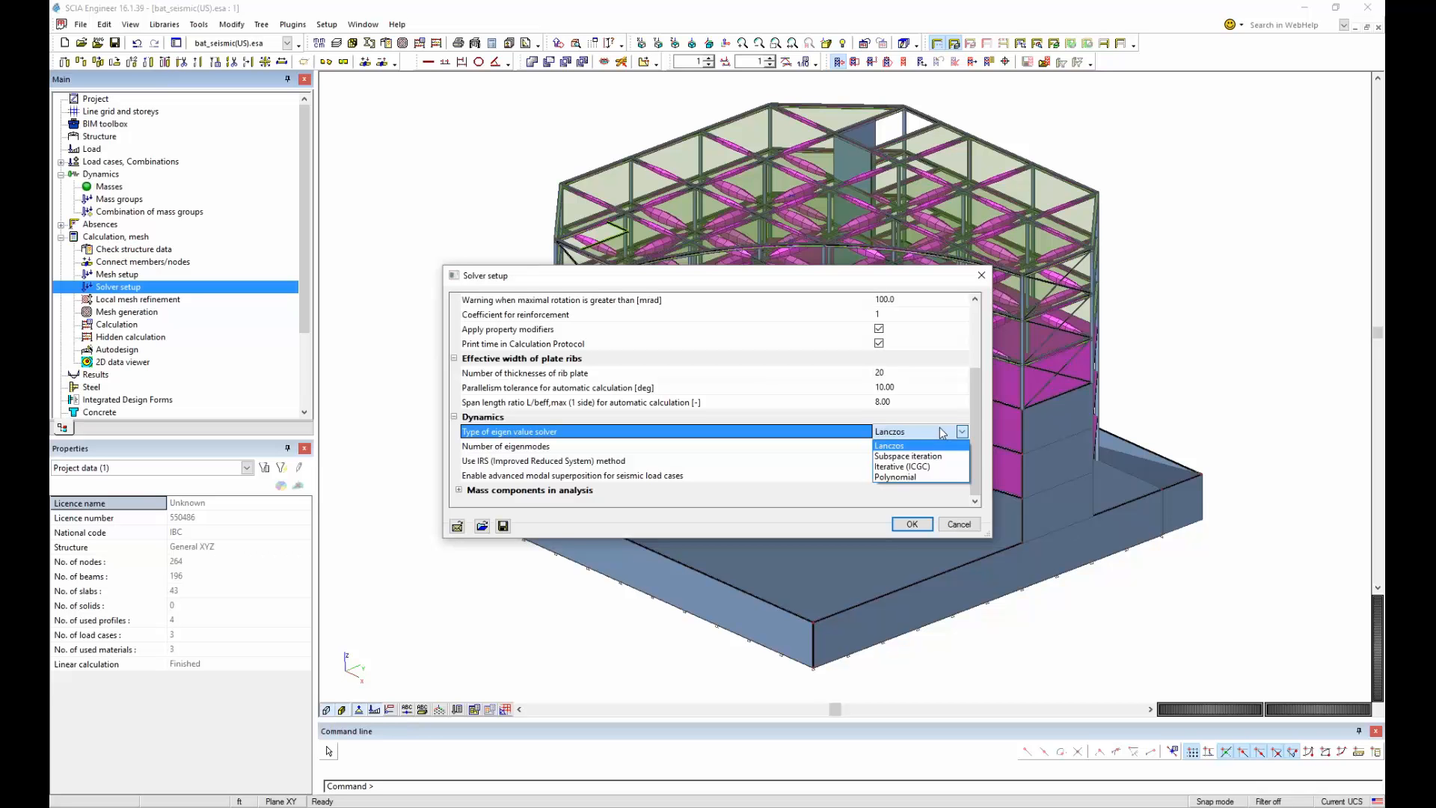
left_click(923, 445)
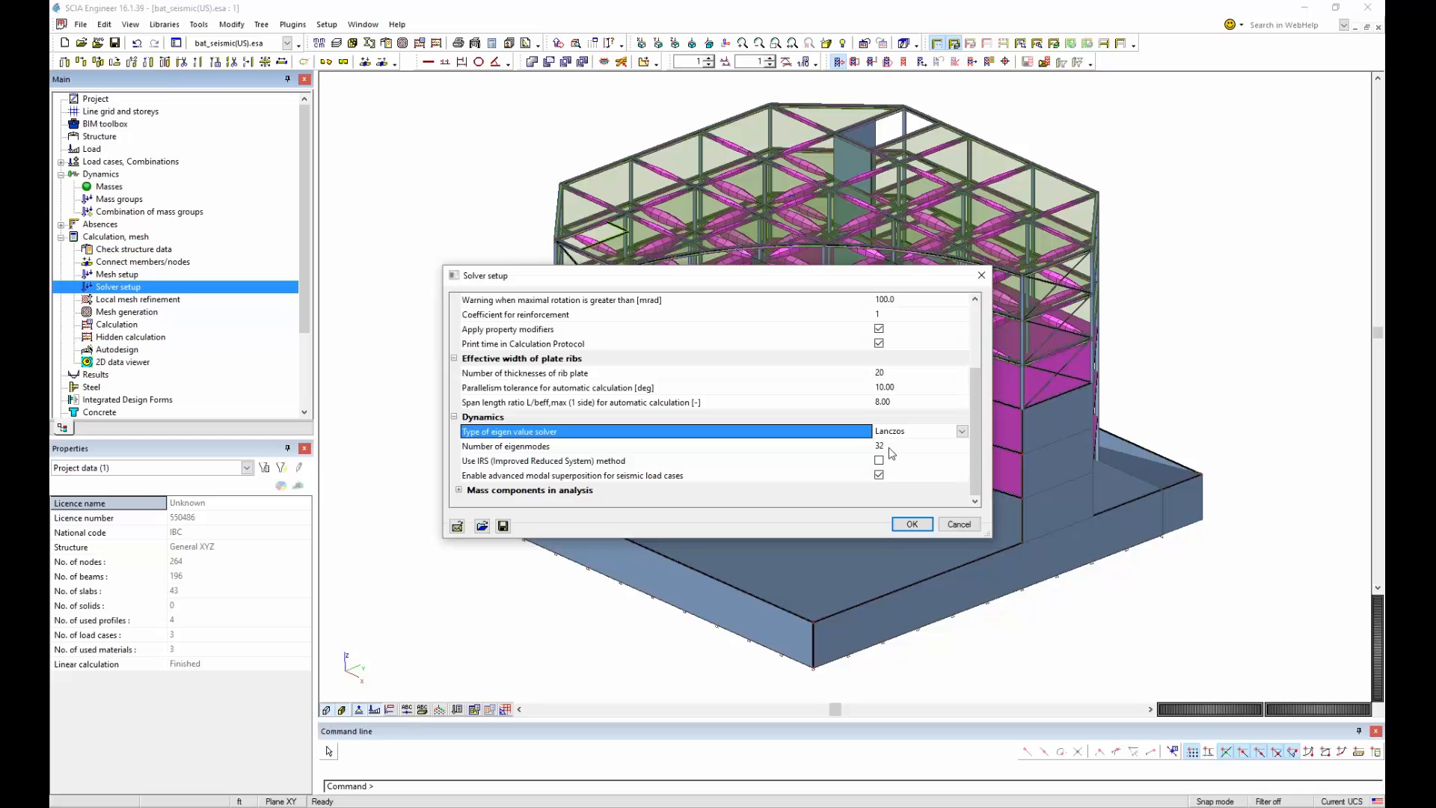
left_click(890, 449)
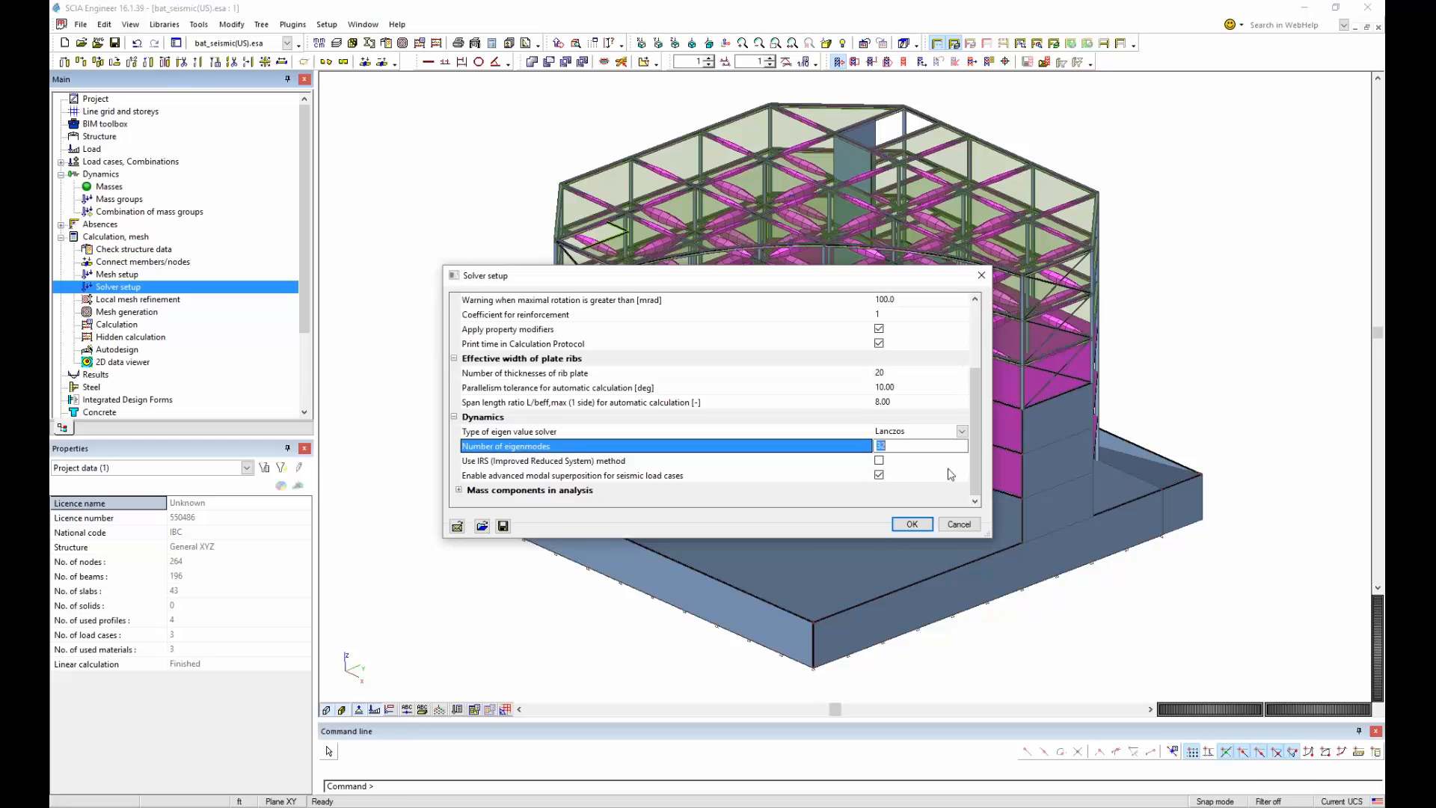
type("16")
left_click(911, 524)
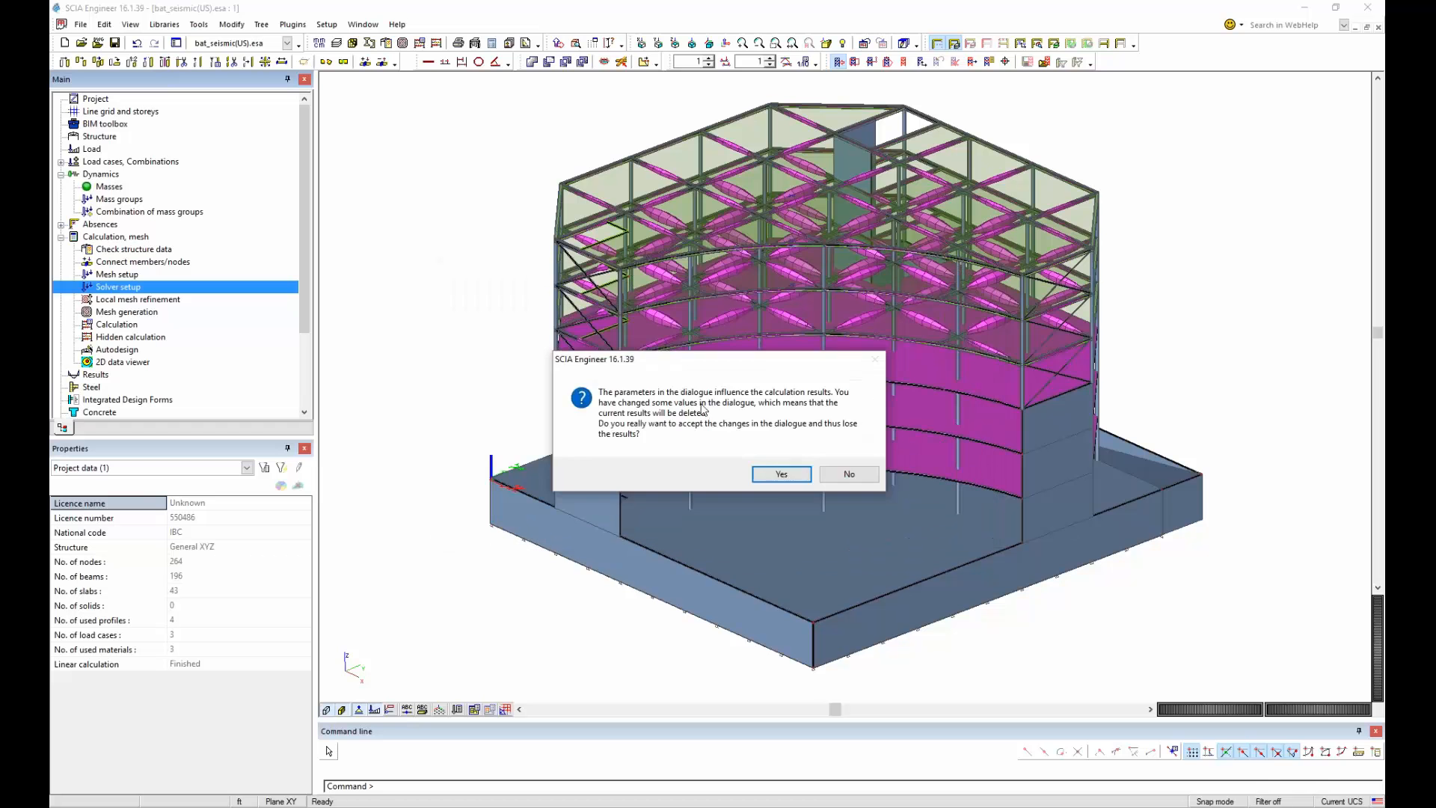
left_click(780, 477)
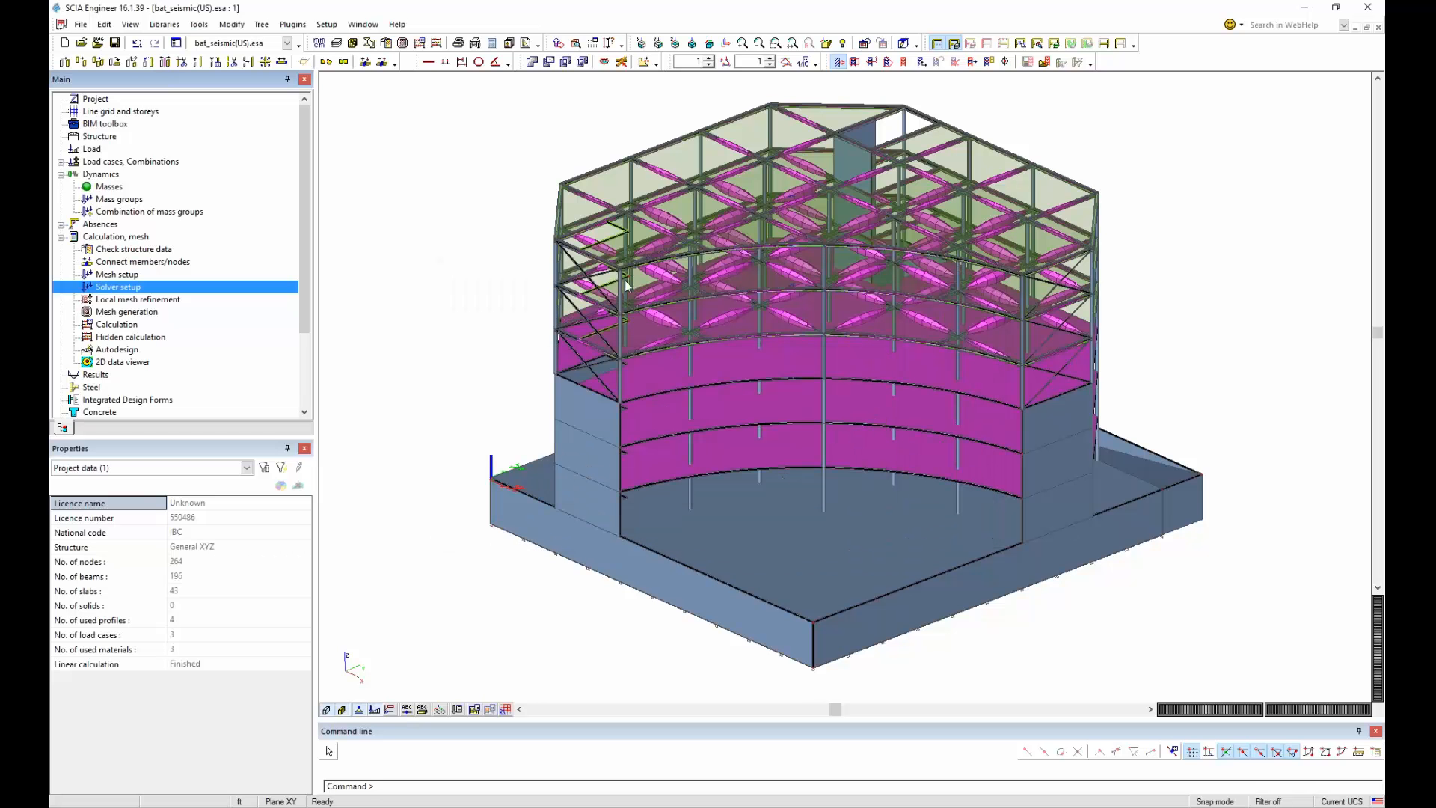
Run a batch FE analysis with modal analysis included, and acknowledge the calculation messages.
left_click(420, 42)
left_click(692, 283)
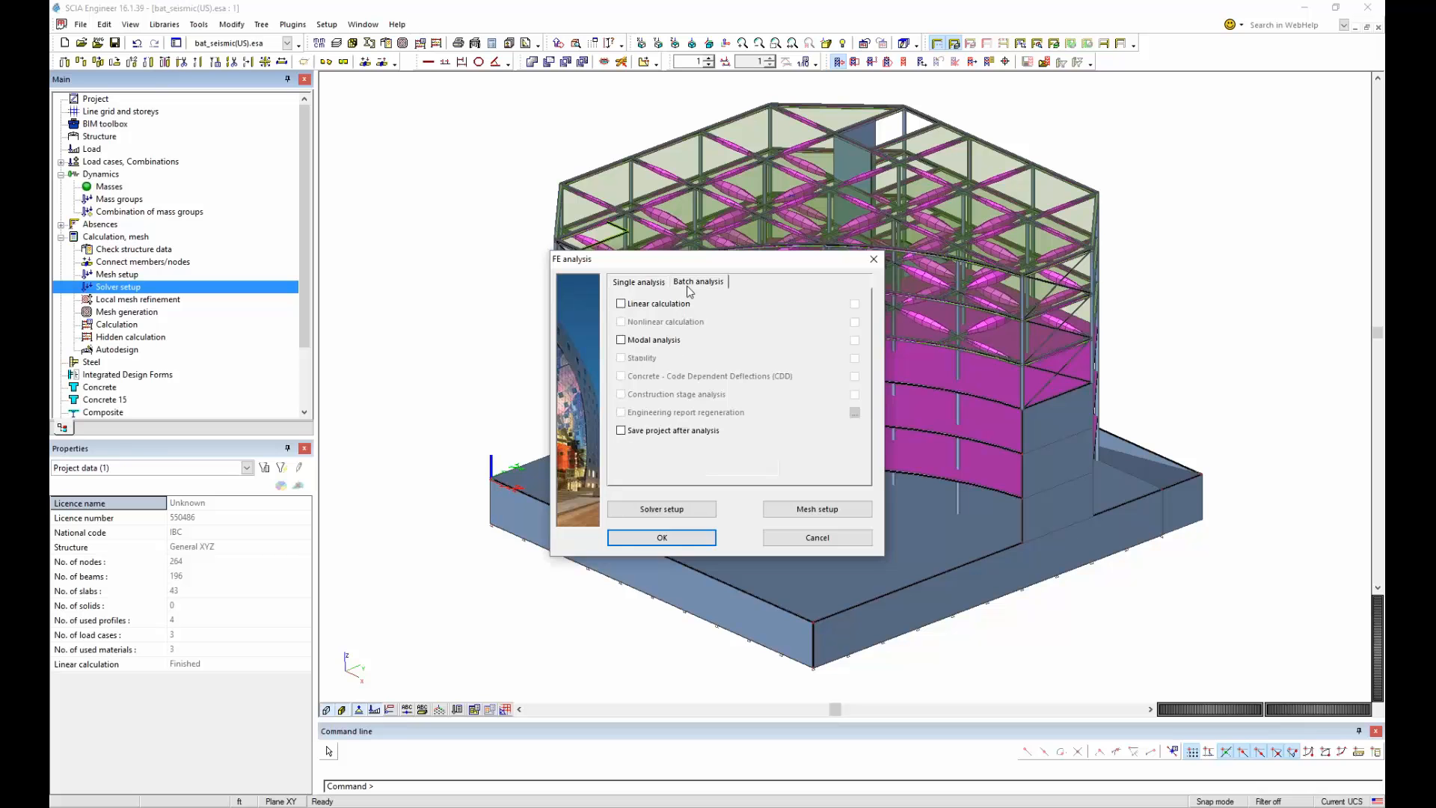
left_click(654, 342)
left_click(694, 537)
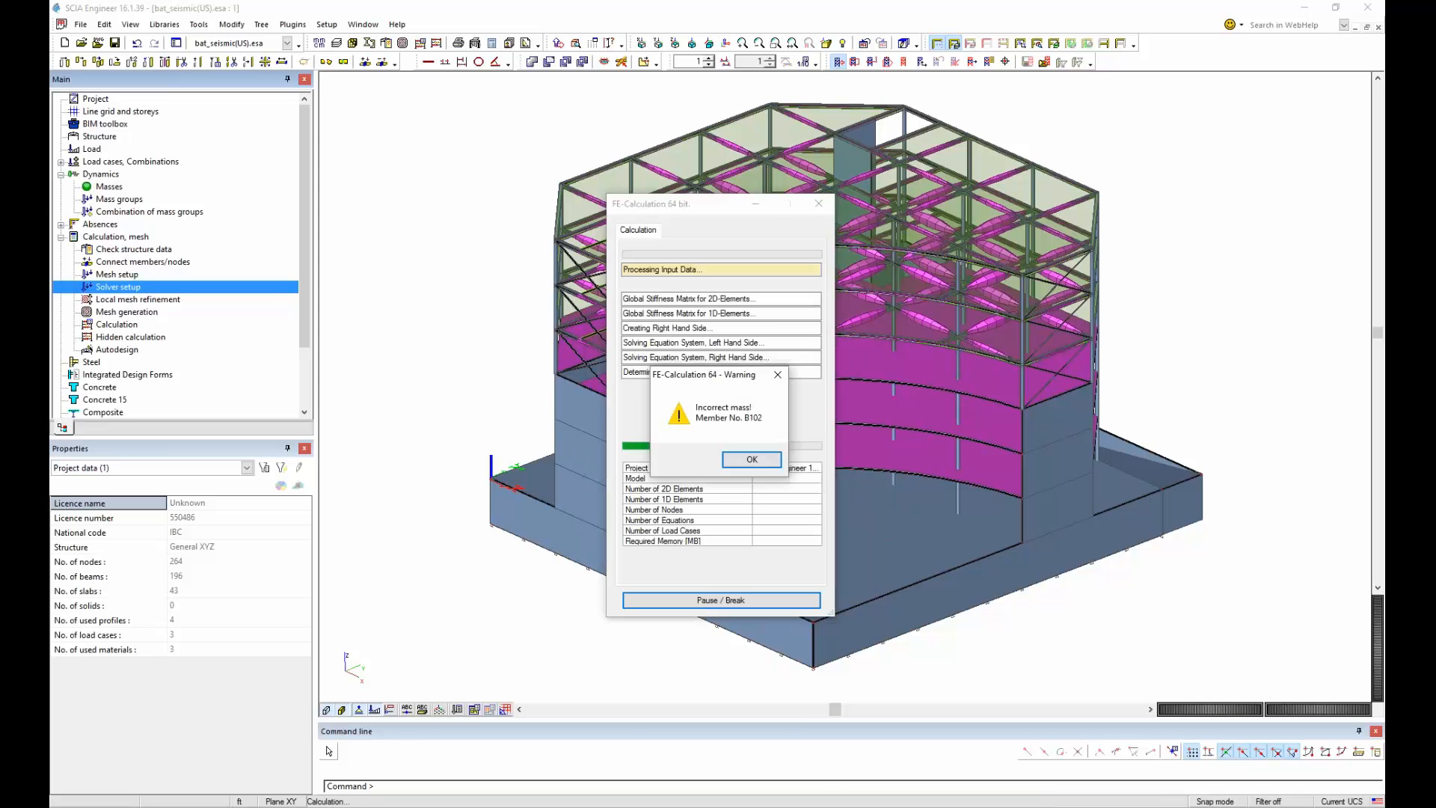
key("Return")
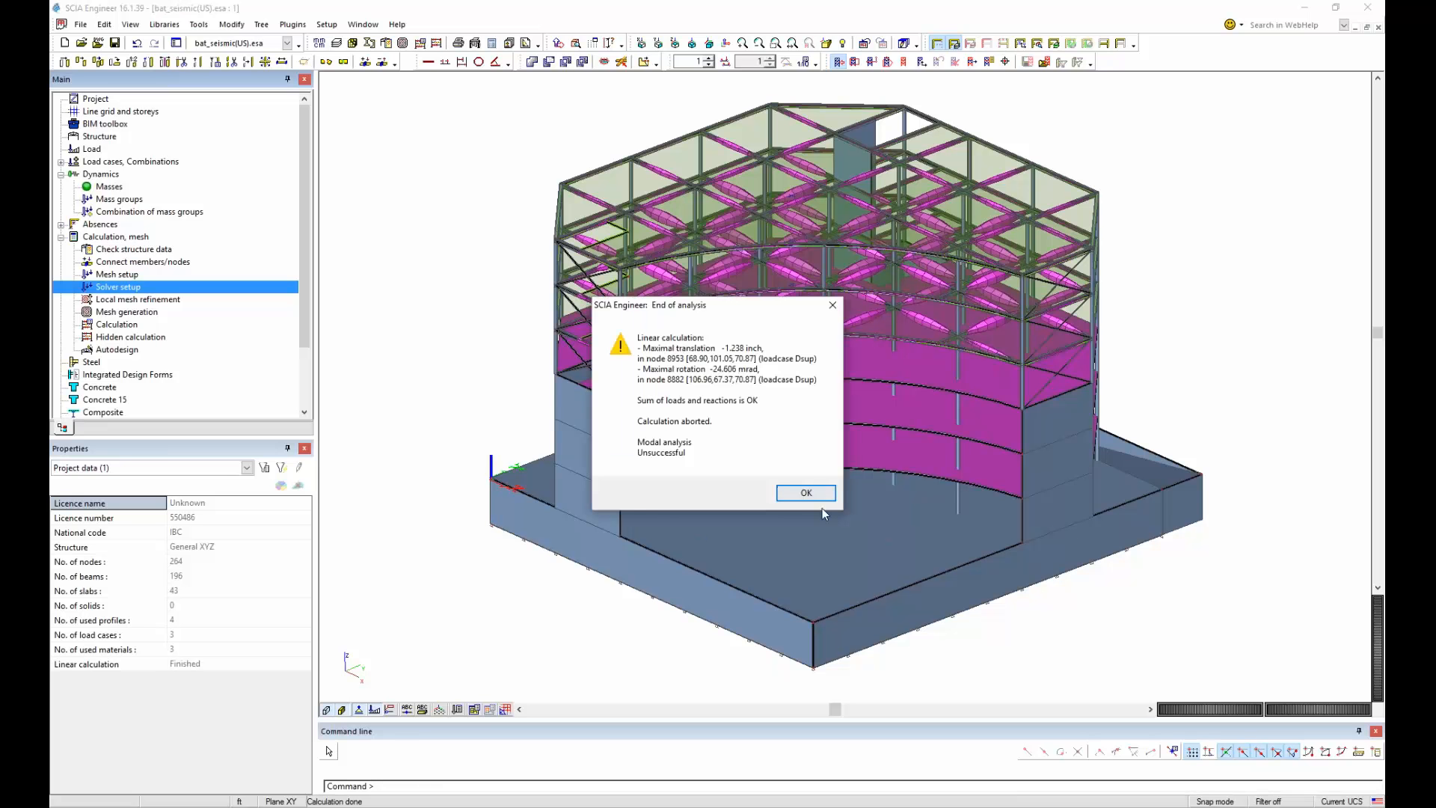
left_click(817, 497)
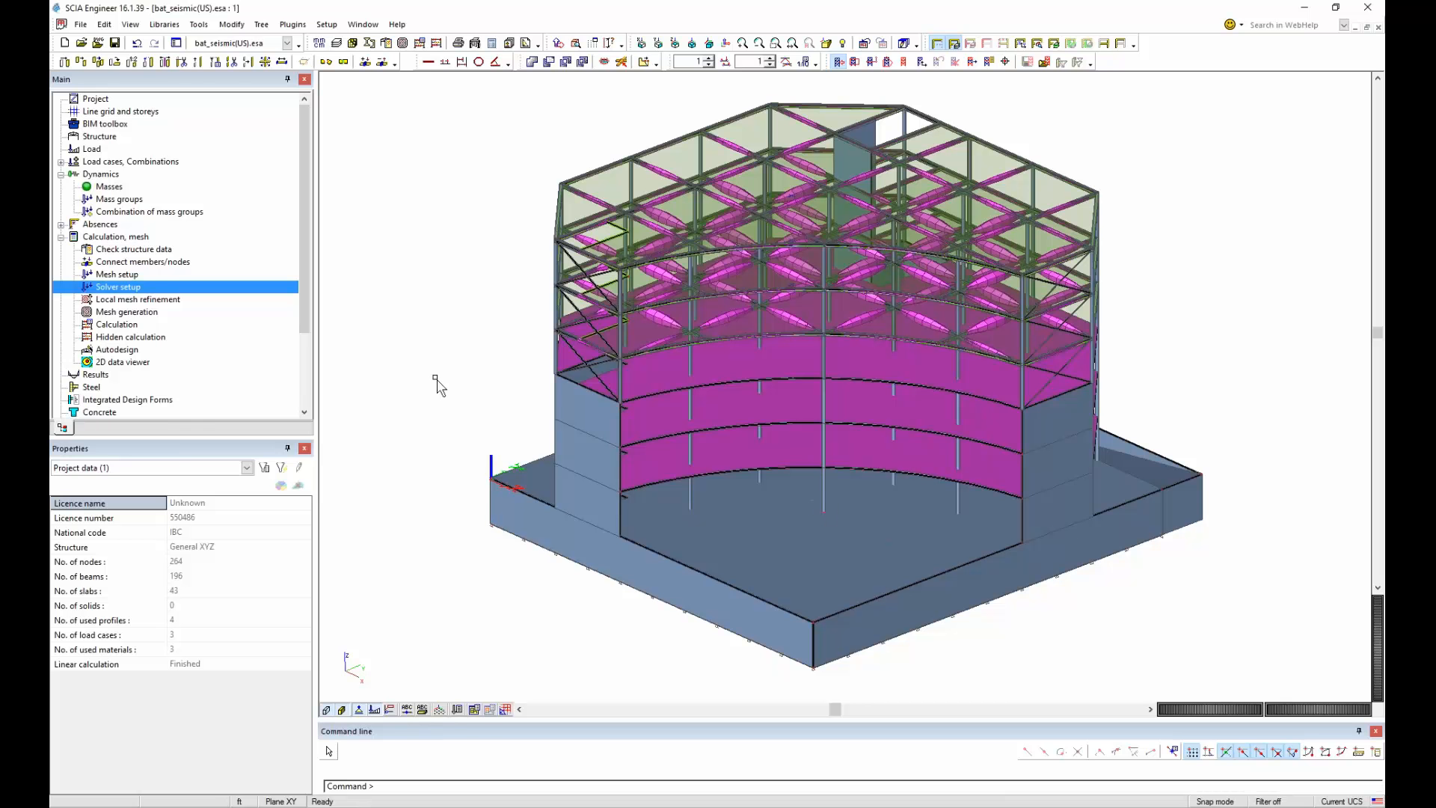
Open the deformed structure results and set their type of loads to mass combinations.
left_click(153, 374)
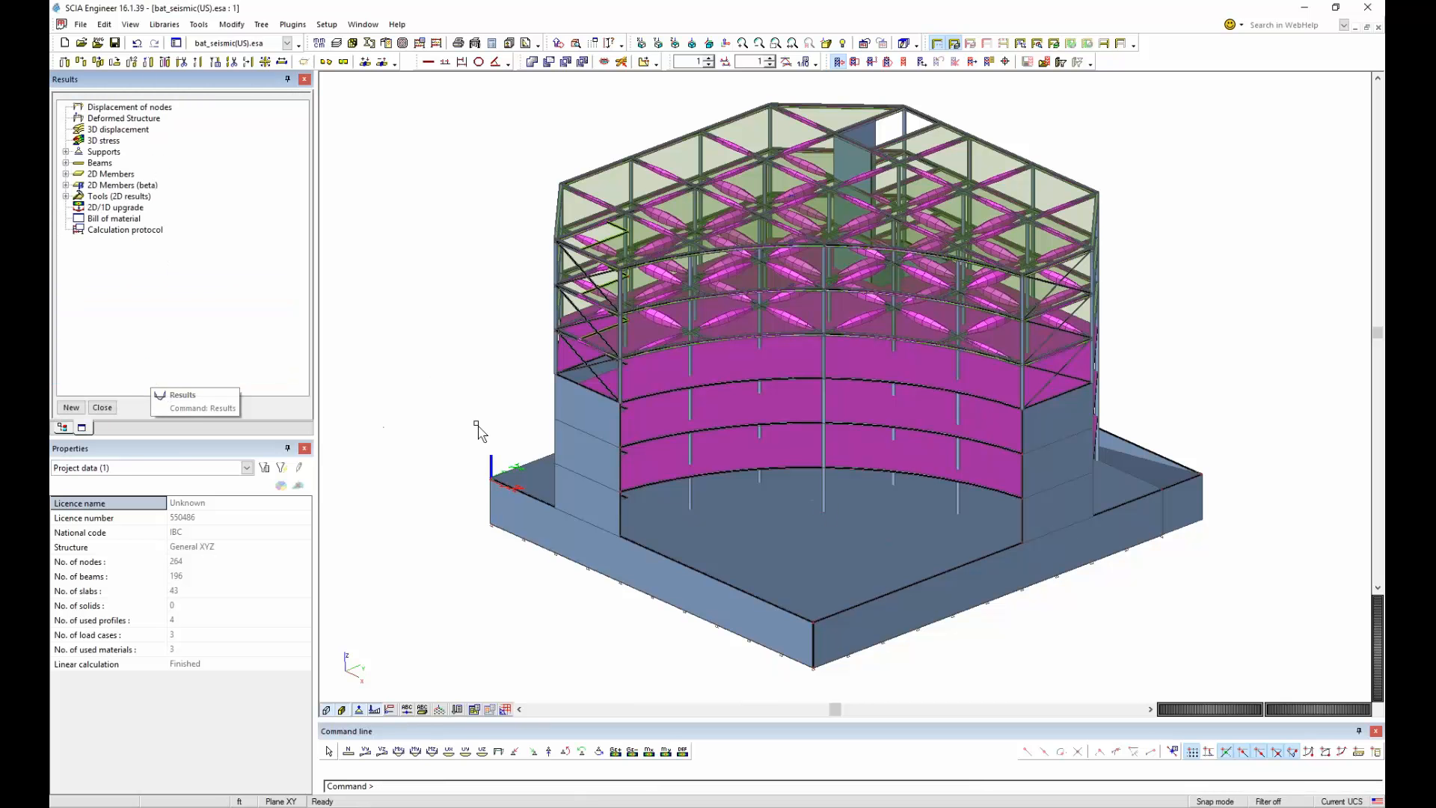
left_click(133, 119)
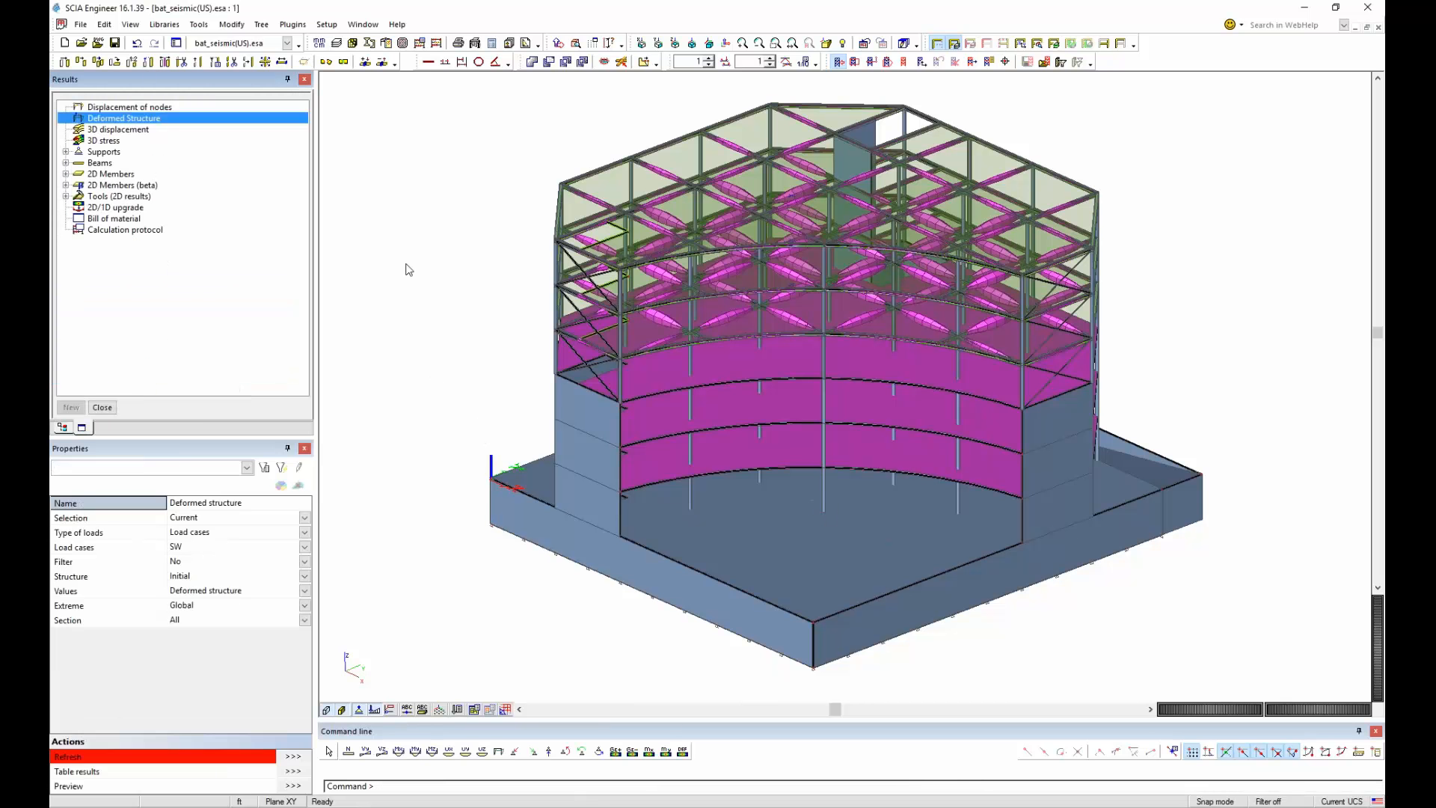
left_click(264, 533)
left_click(264, 532)
left_click(266, 548)
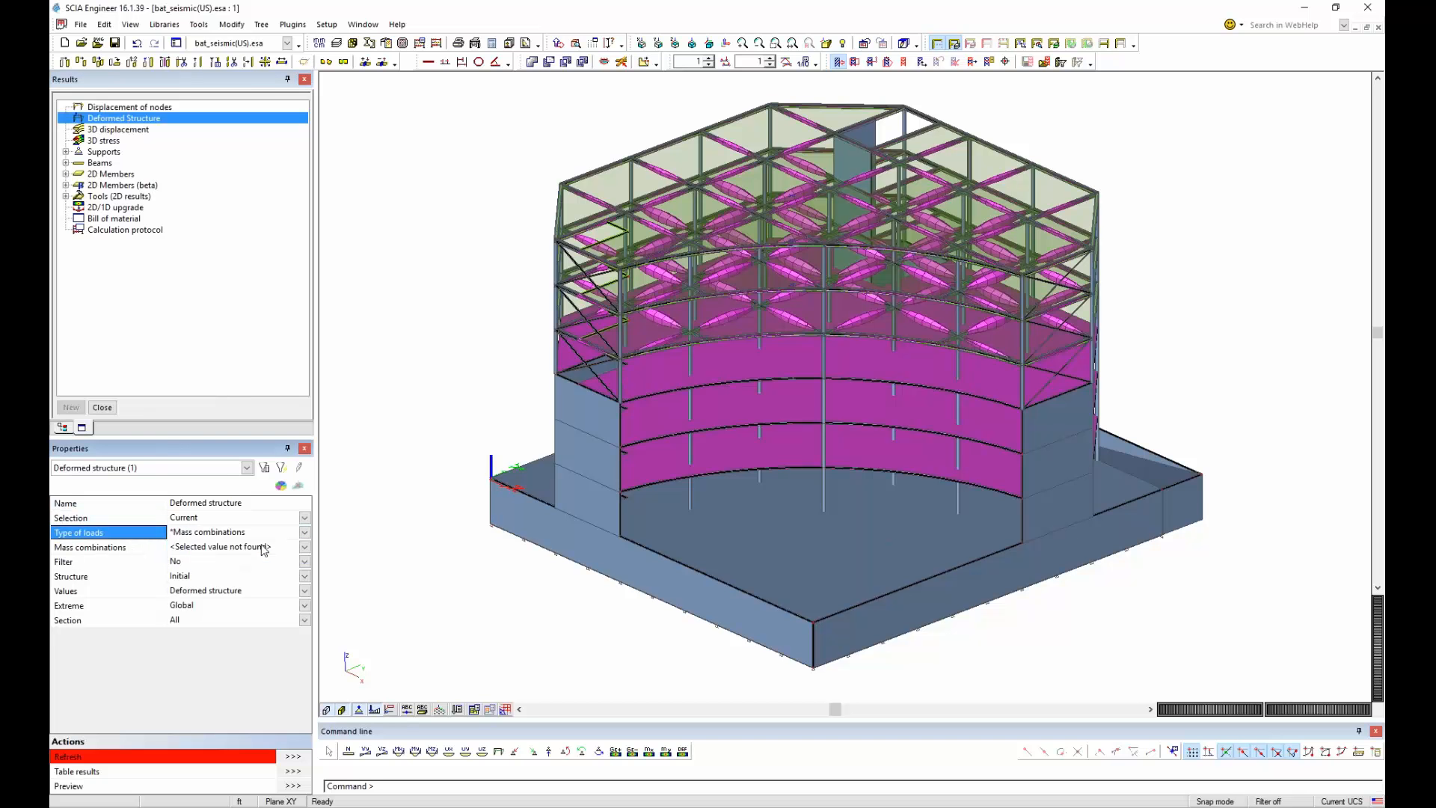
left_click(265, 546)
left_click(265, 546)
Switch the deformed structure's type of loads back to load cases.
left_click(263, 534)
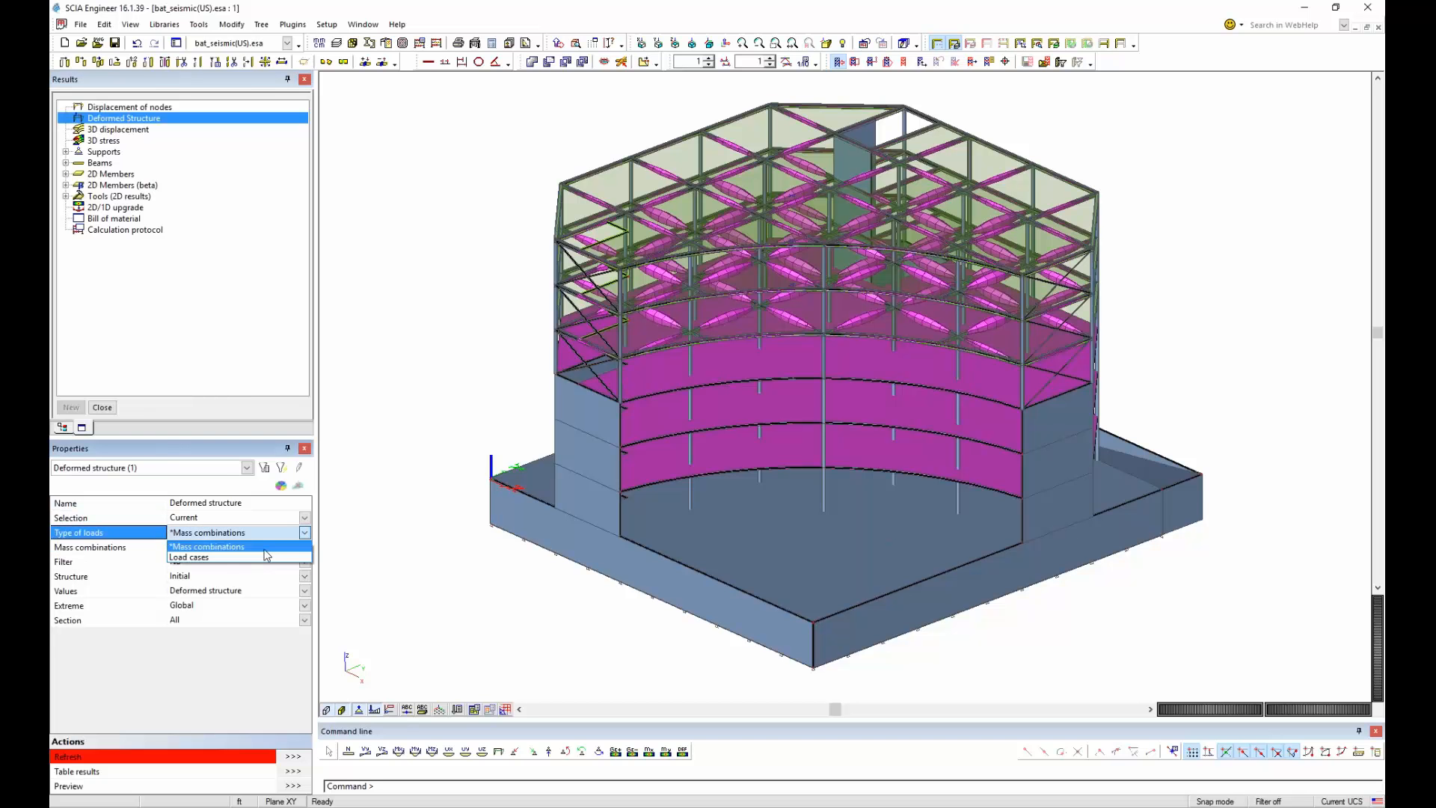
left_click(263, 543)
left_click(263, 533)
left_click(258, 550)
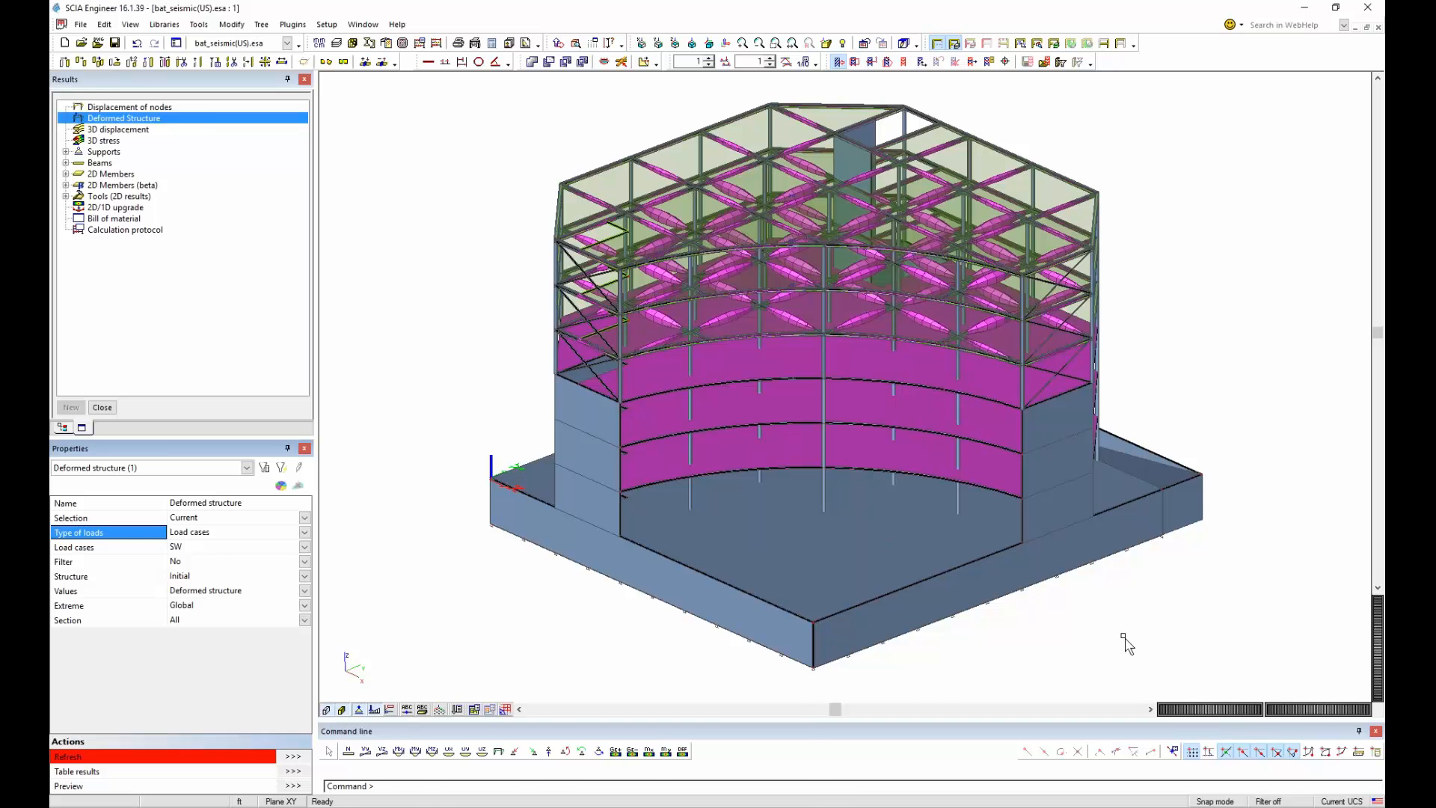
Switch to the PowerPoint slide show and advance past the agenda to the slide on analysis using Equivalent Lateral Forces.
mouse_move(579, 807)
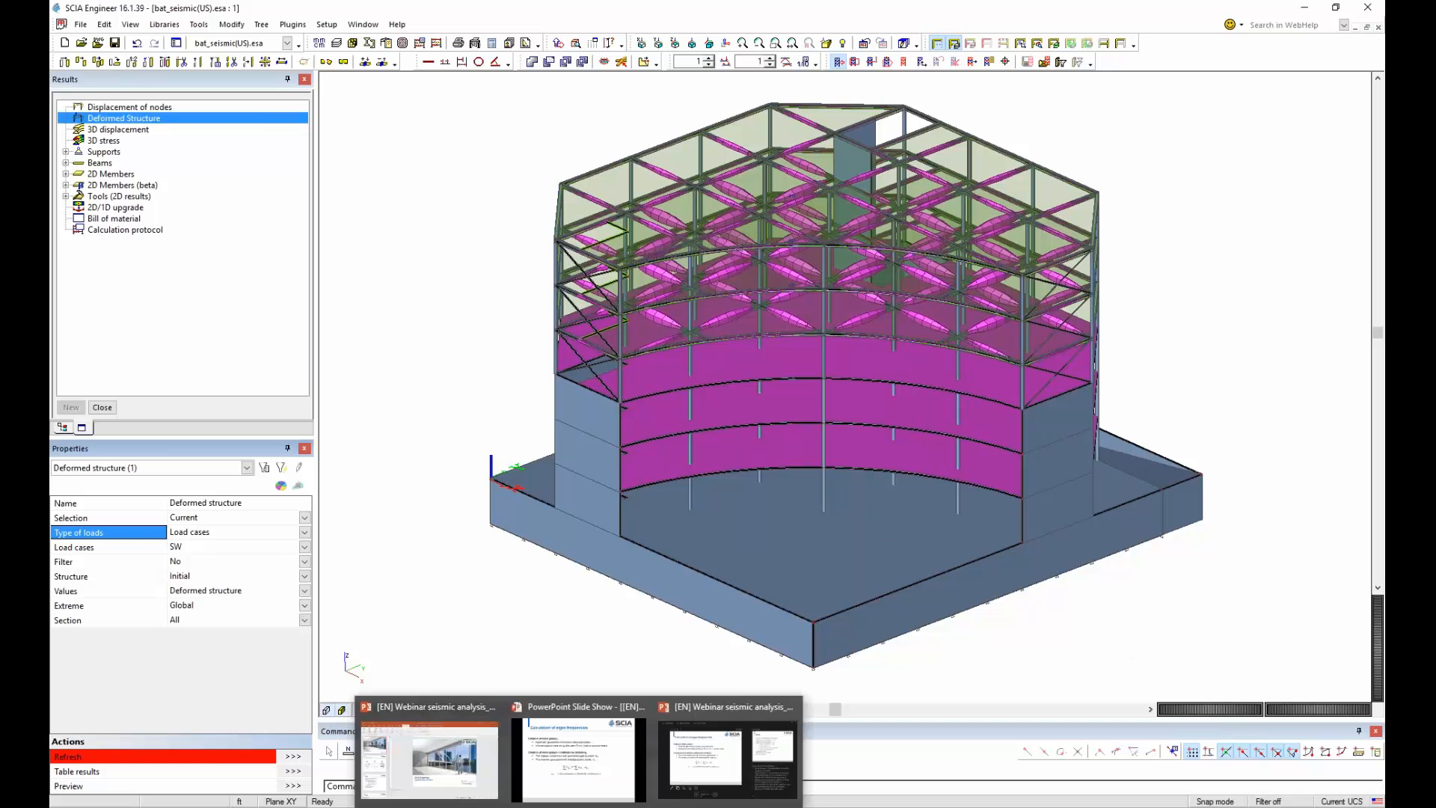
left_click(579, 759)
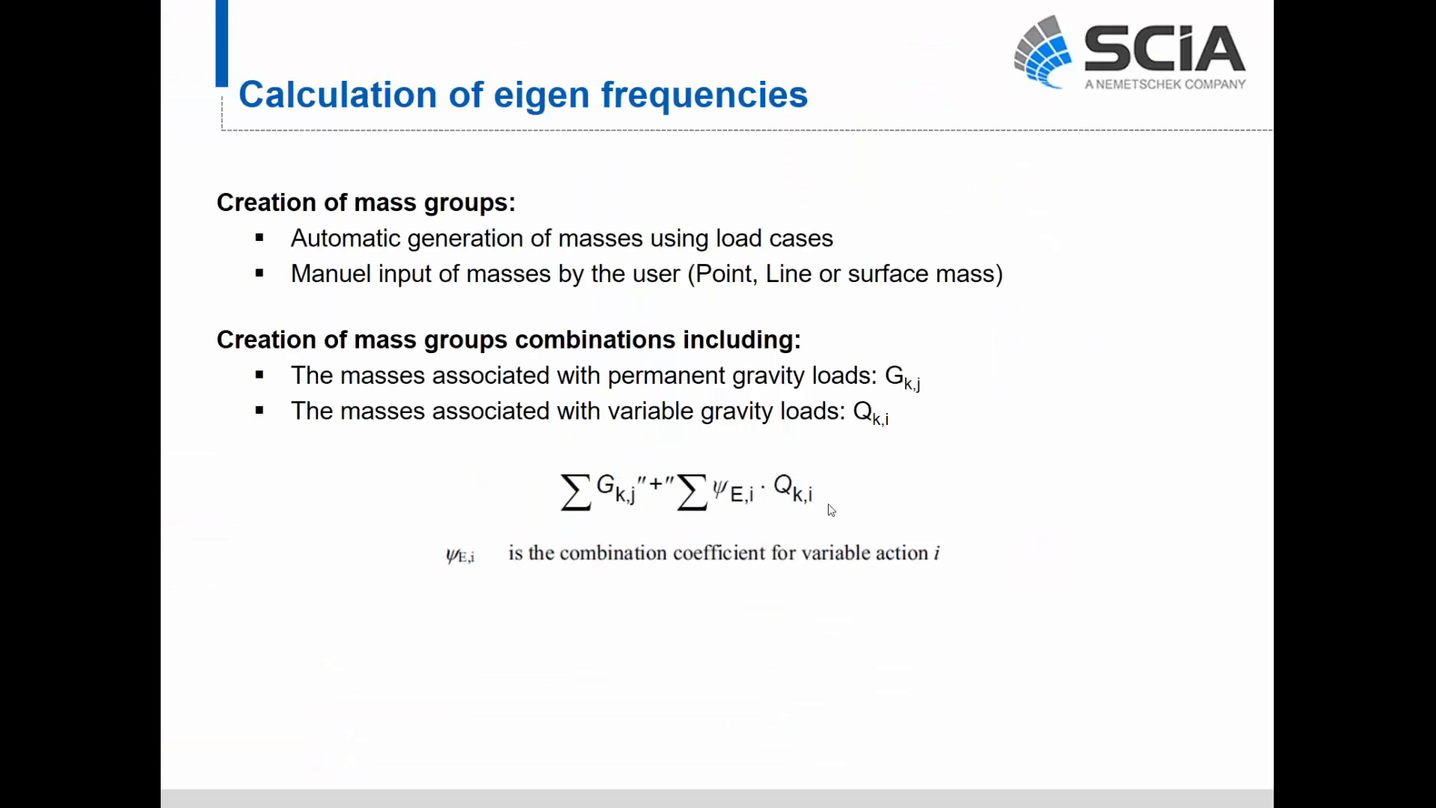
left_click(884, 499)
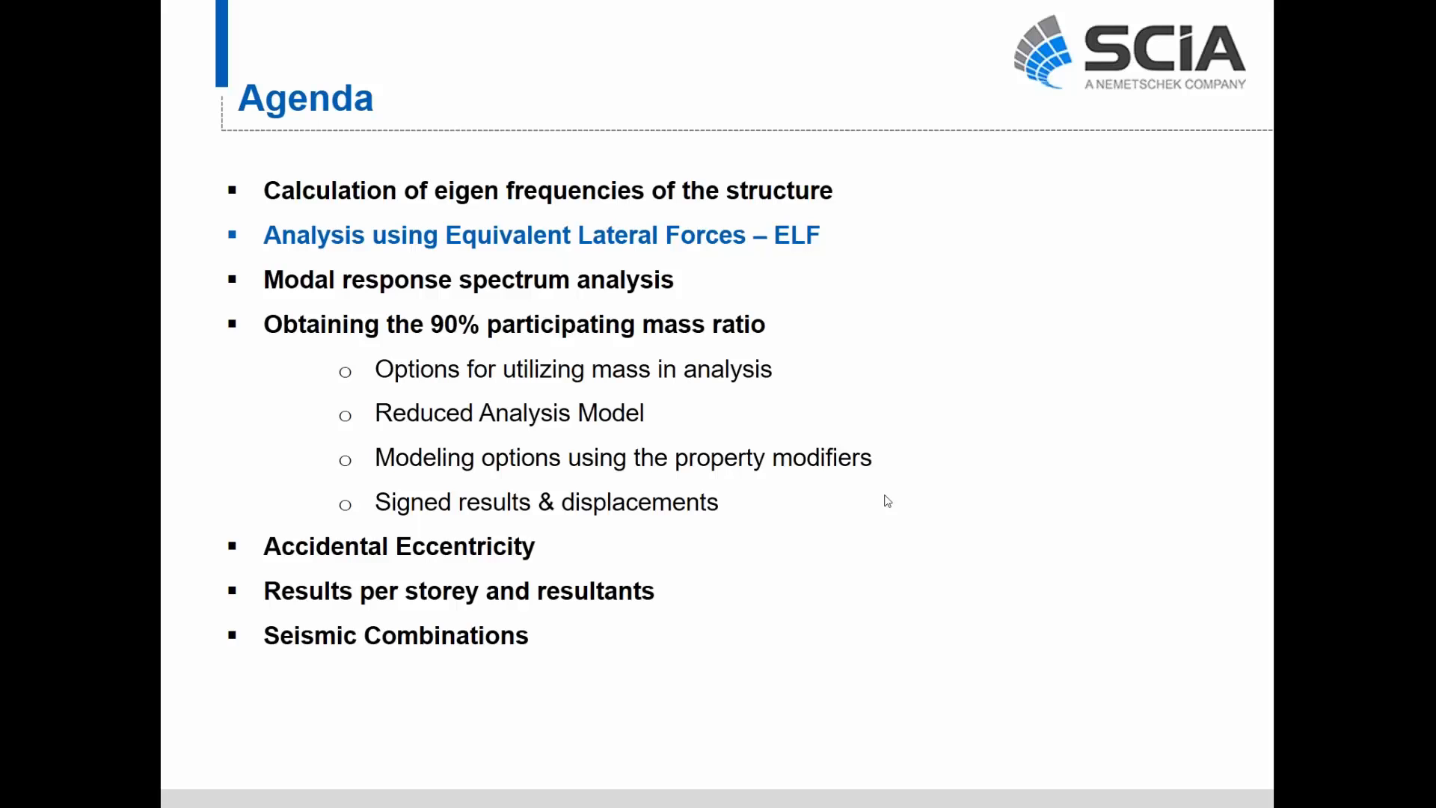
left_click(888, 501)
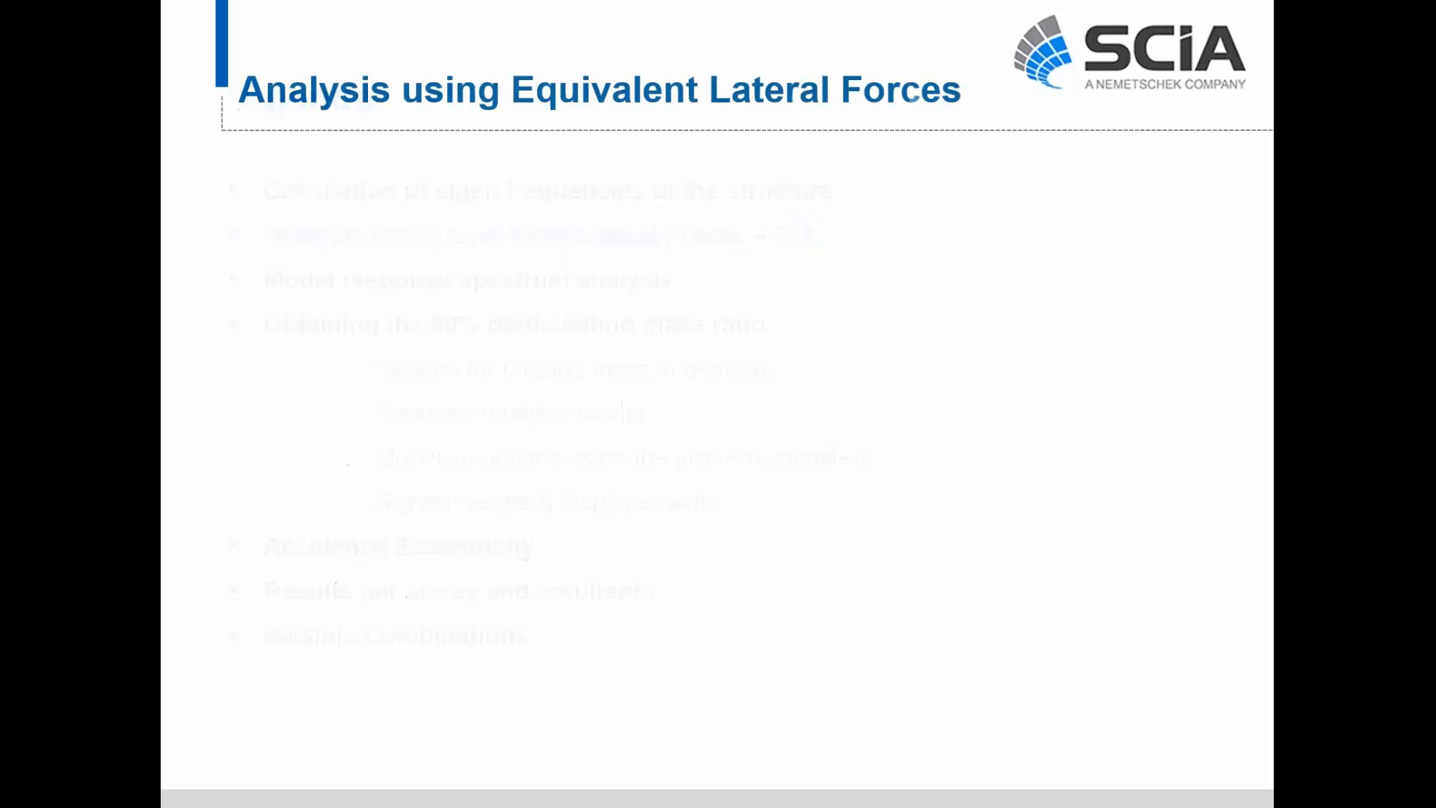
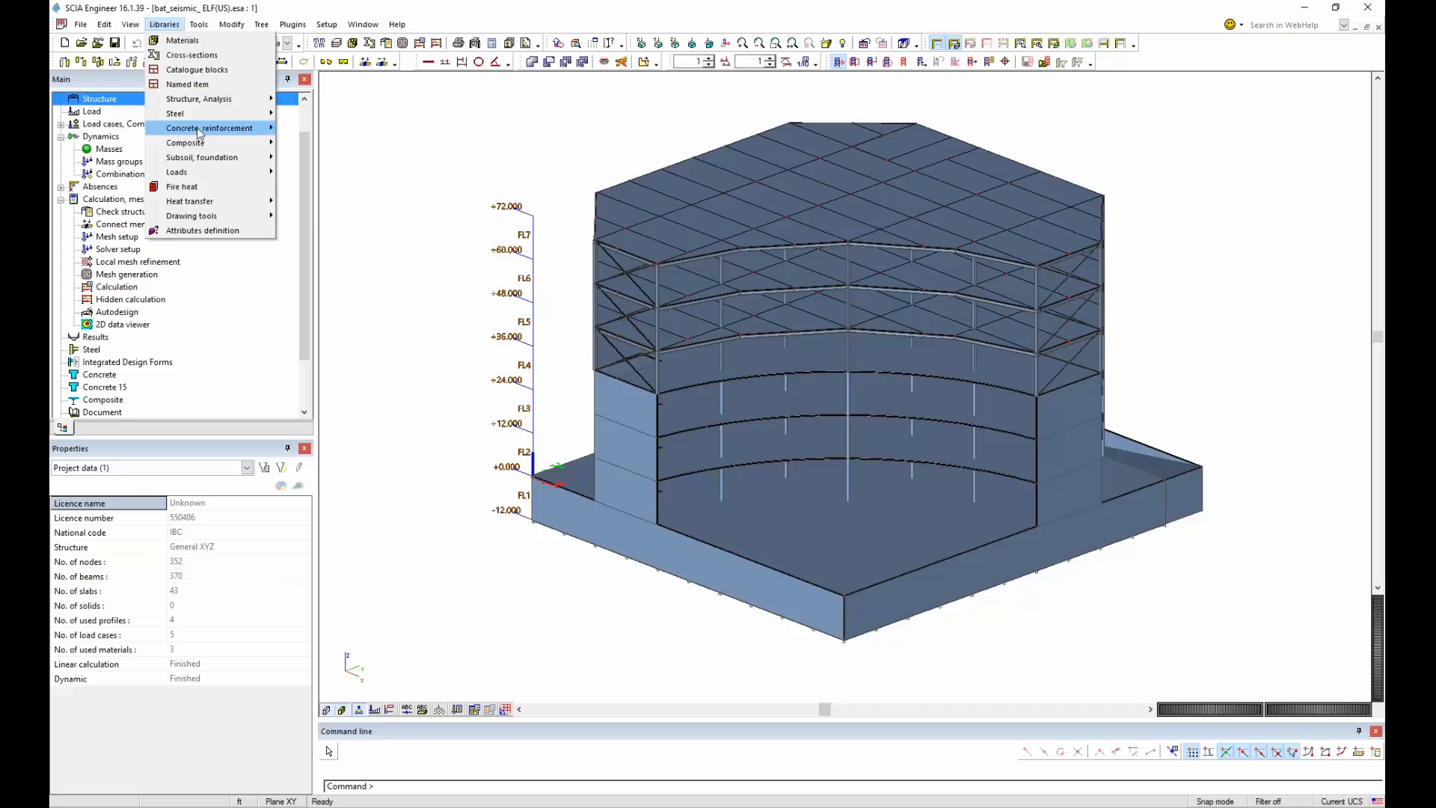
Inspect the DC Quake seismic spectrum and its full list of IBC code parameters, closing everything without changes.
mouse_move(214, 175)
left_click(301, 191)
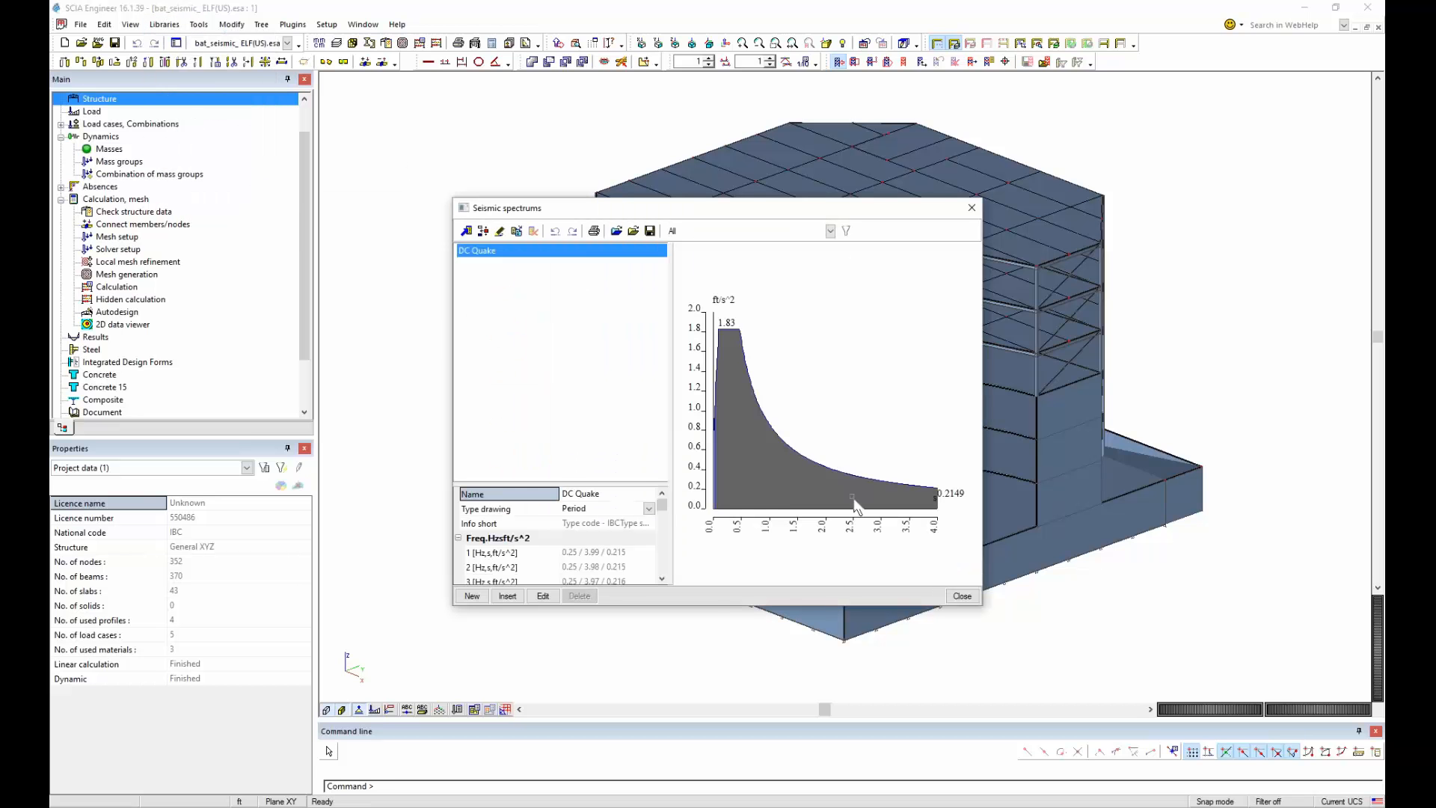
left_click(544, 596)
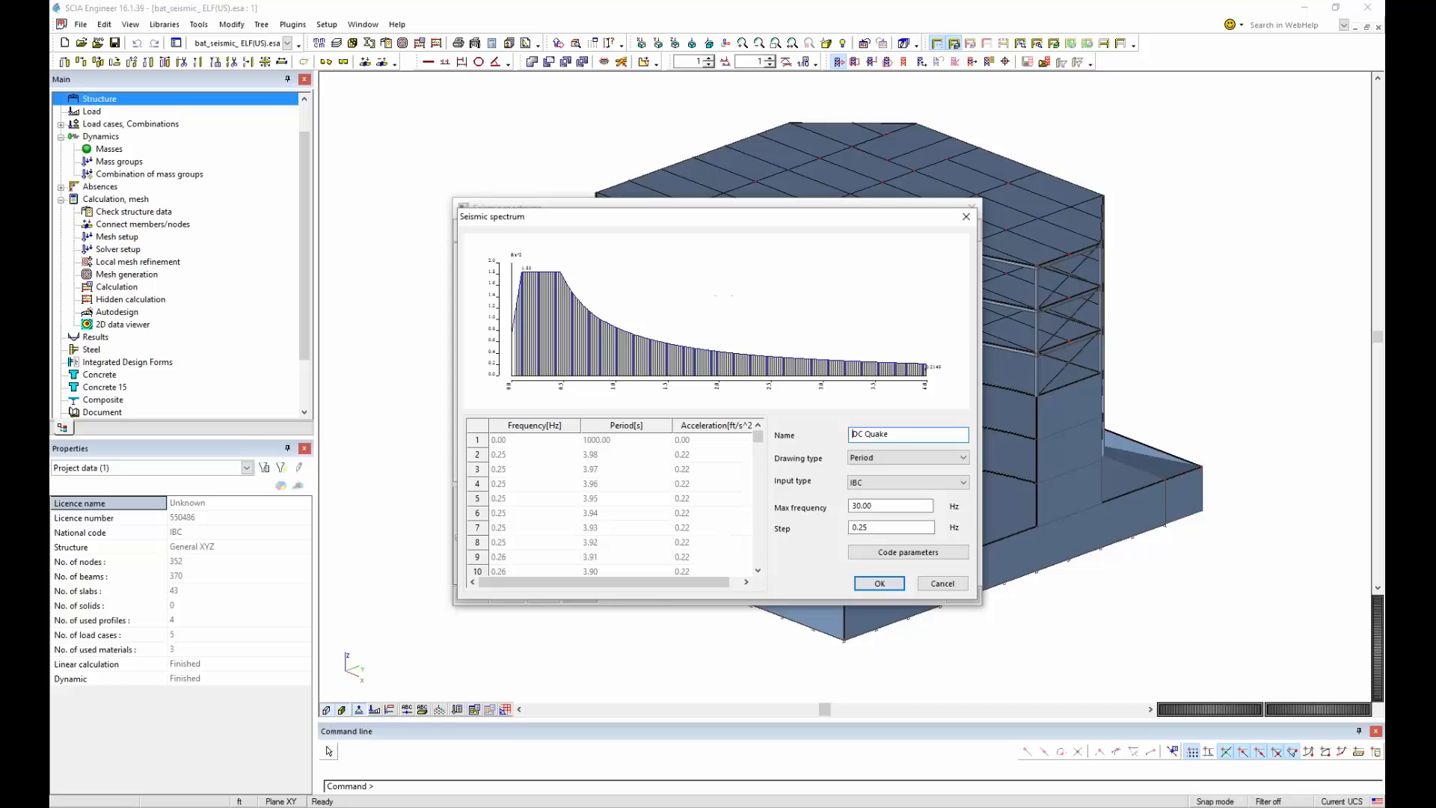
left_click(949, 553)
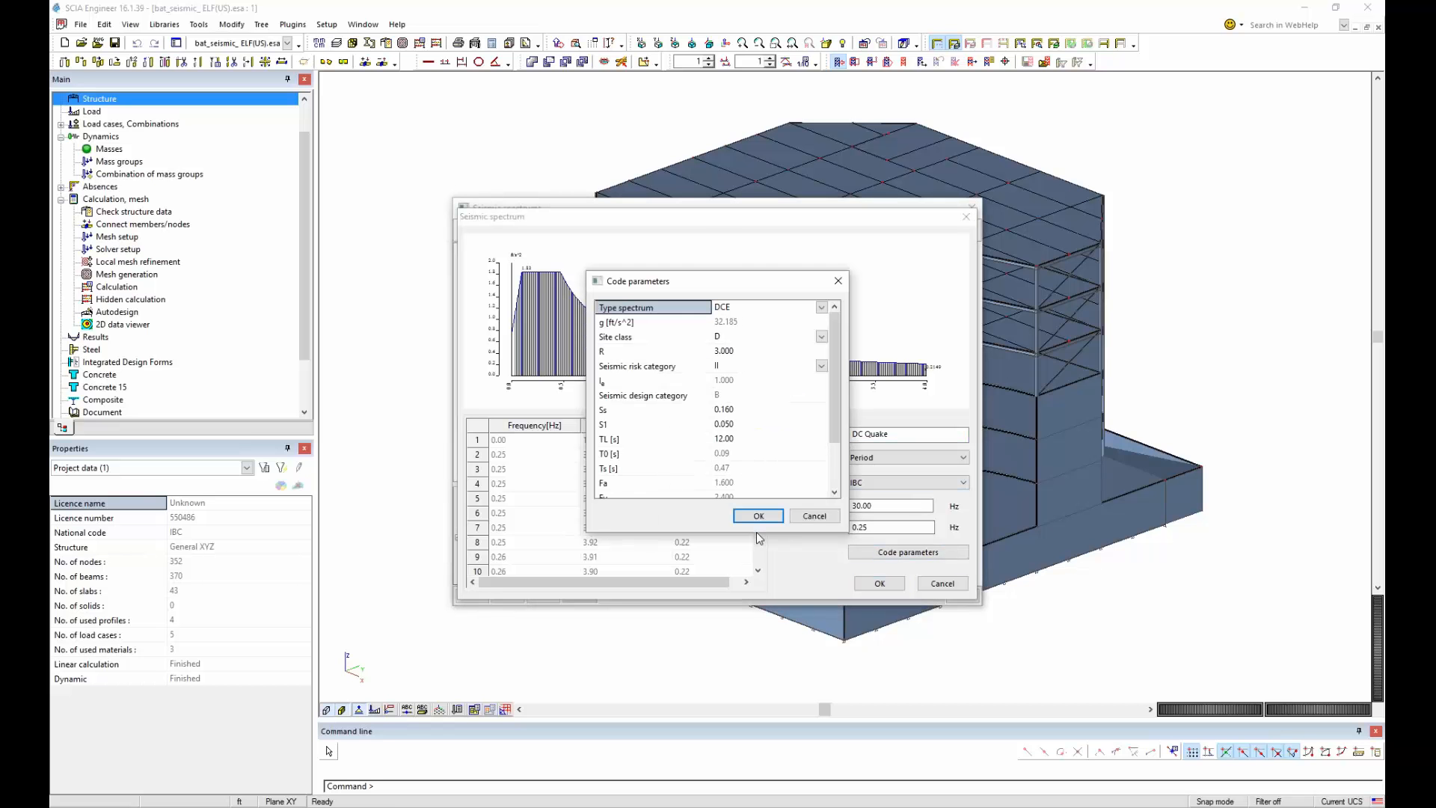
left_click_drag(757, 532, 786, 616)
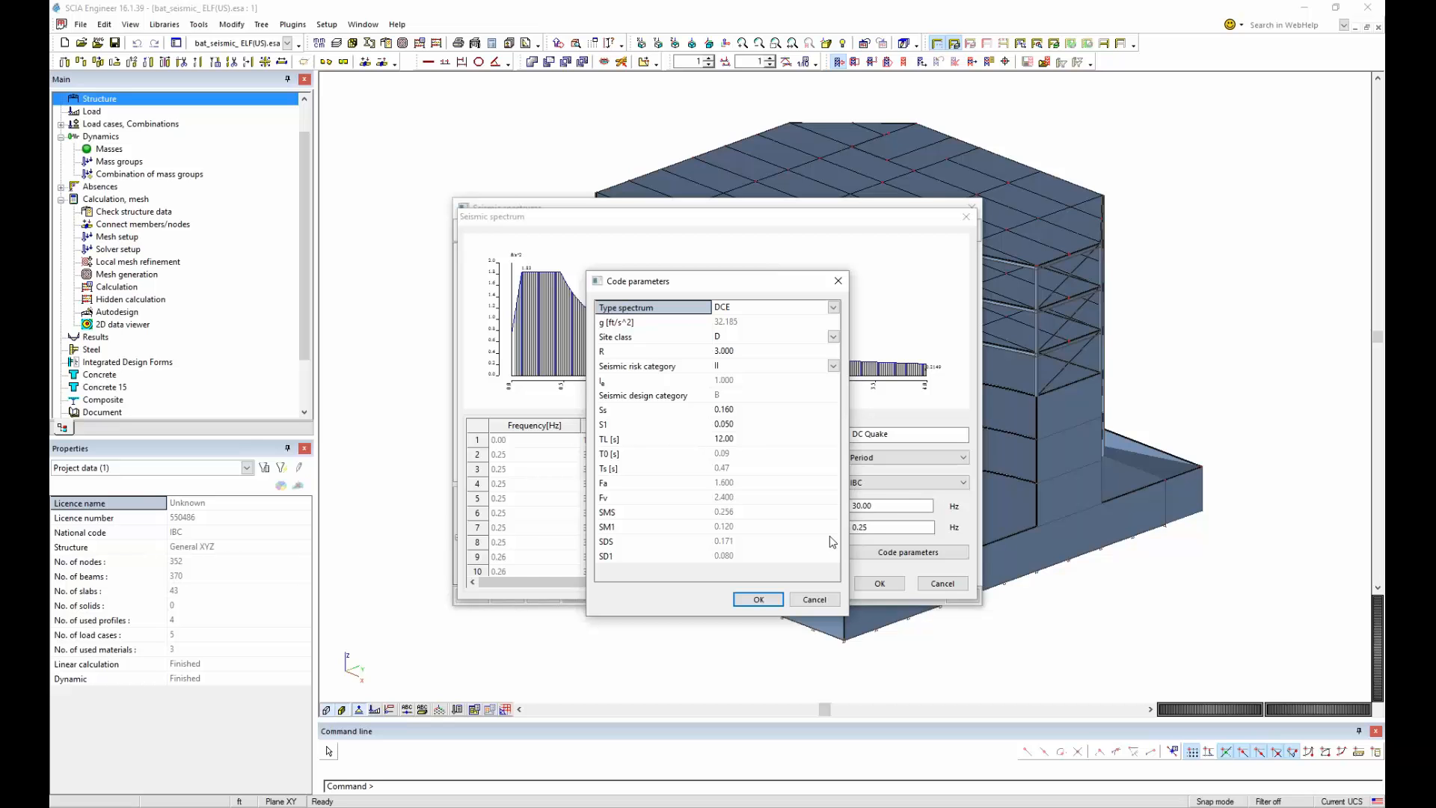
left_click(815, 599)
left_click(946, 585)
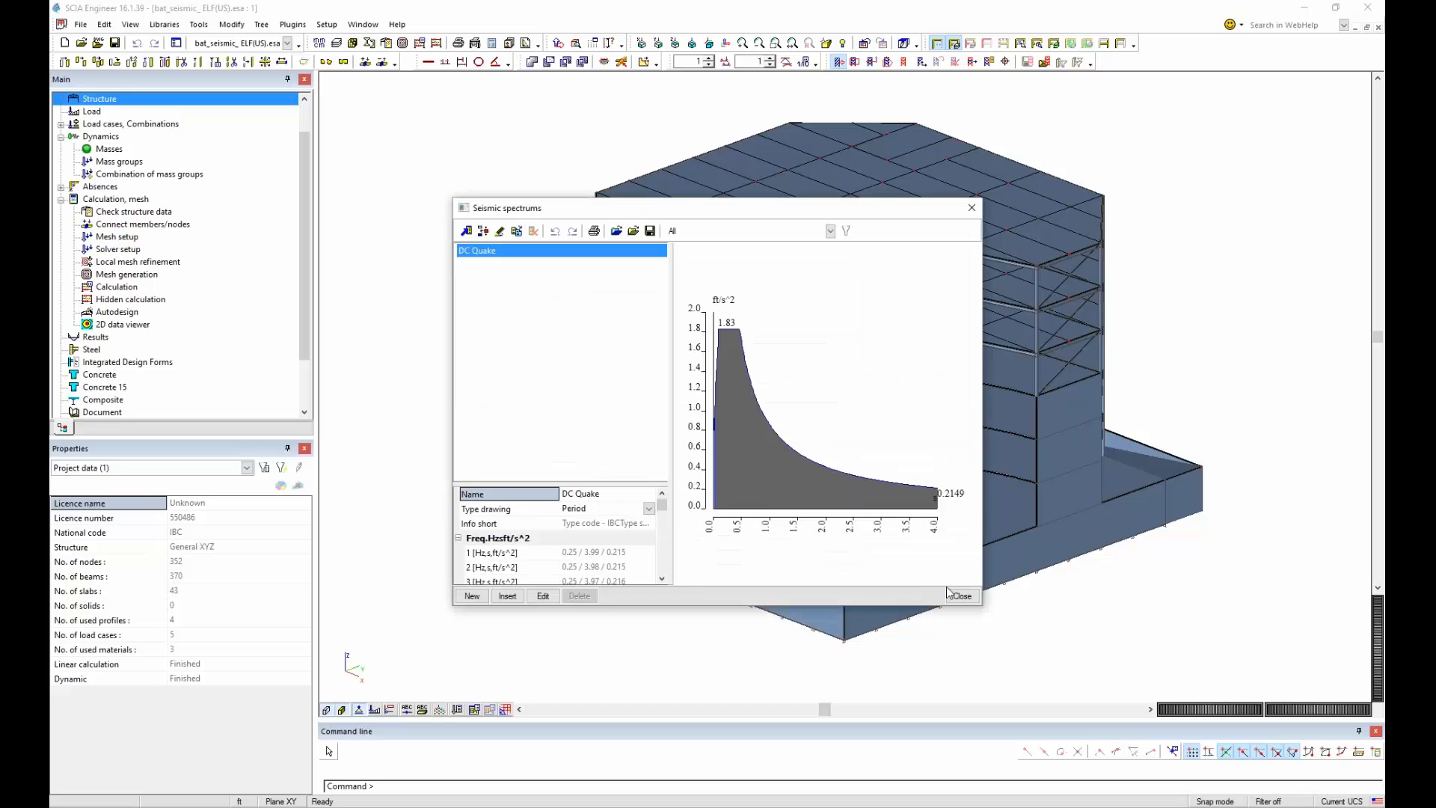
left_click(950, 594)
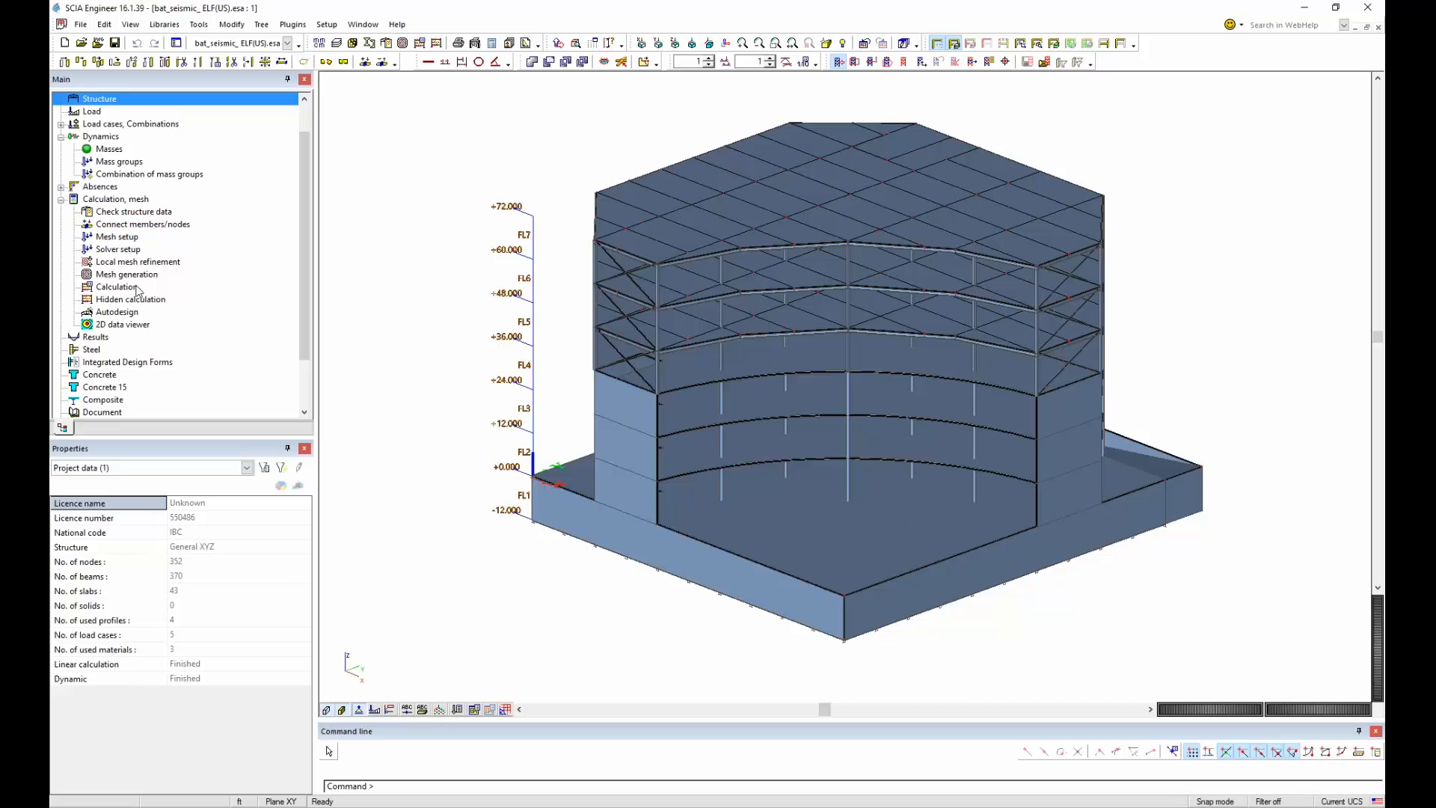
Review the seismic and equivalent lateral force settings of load cases Ex and Ey, and close the load case manager.
left_click(65, 124)
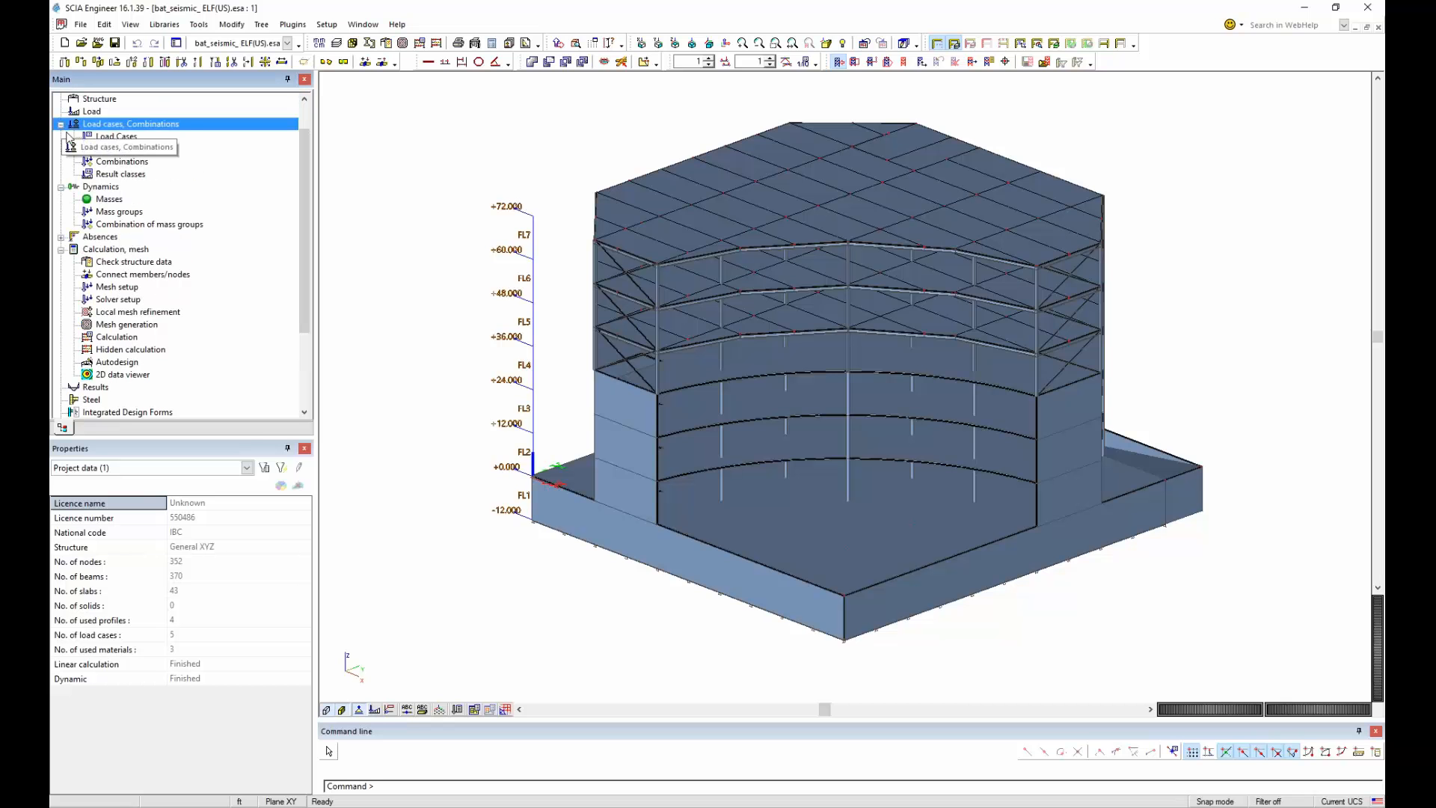
left_click(116, 136)
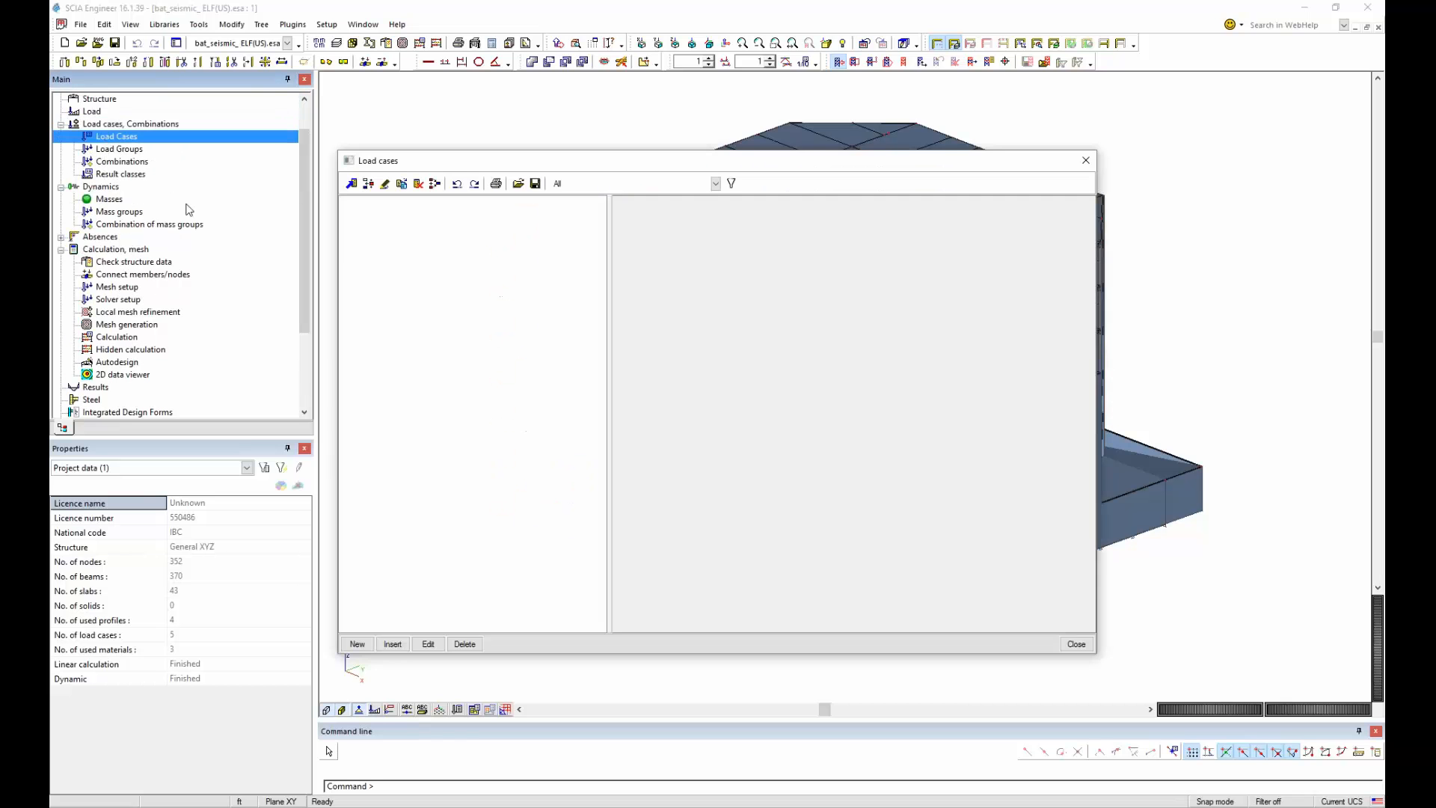
left_click(416, 243)
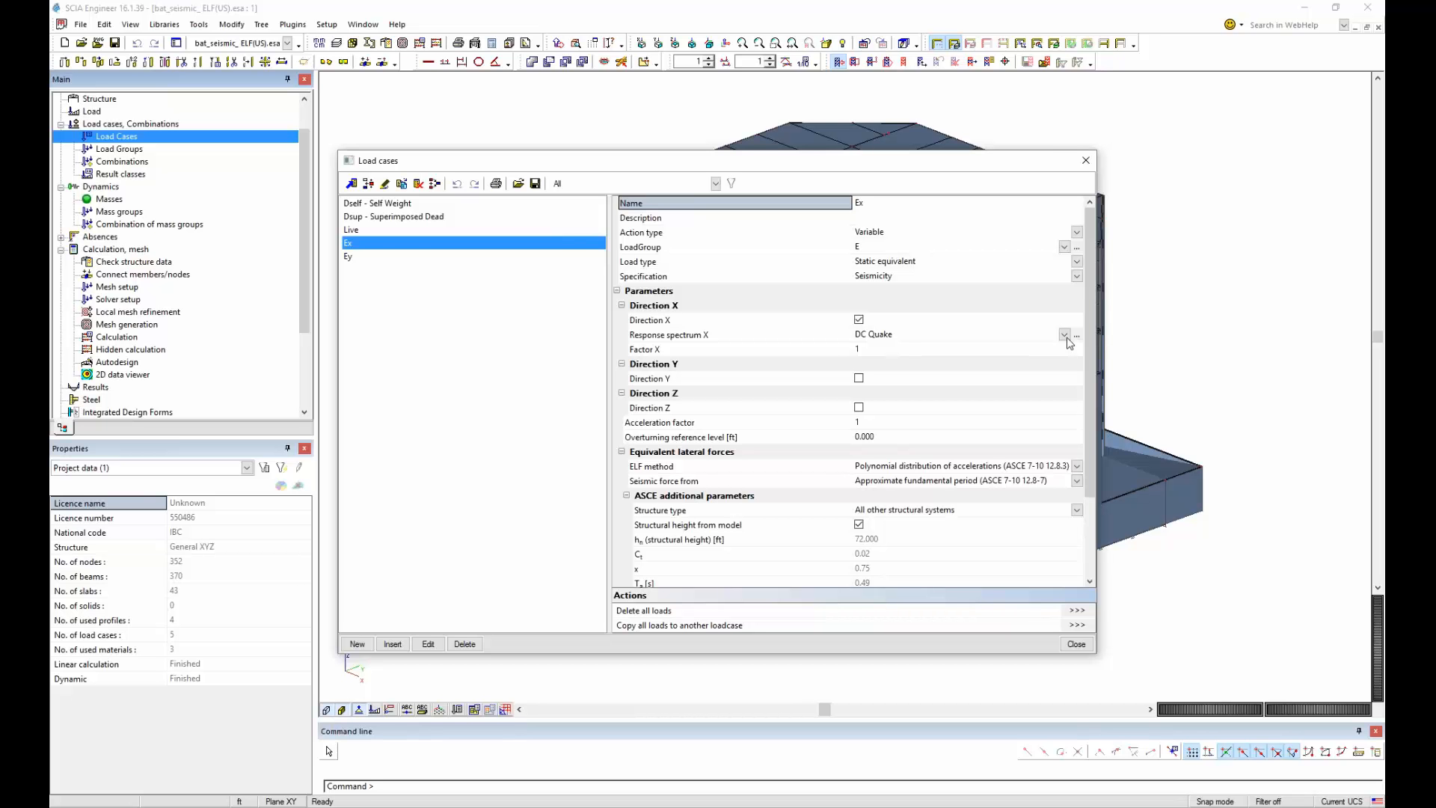
left_click(1096, 387)
scroll(1096, 387, "down", 2)
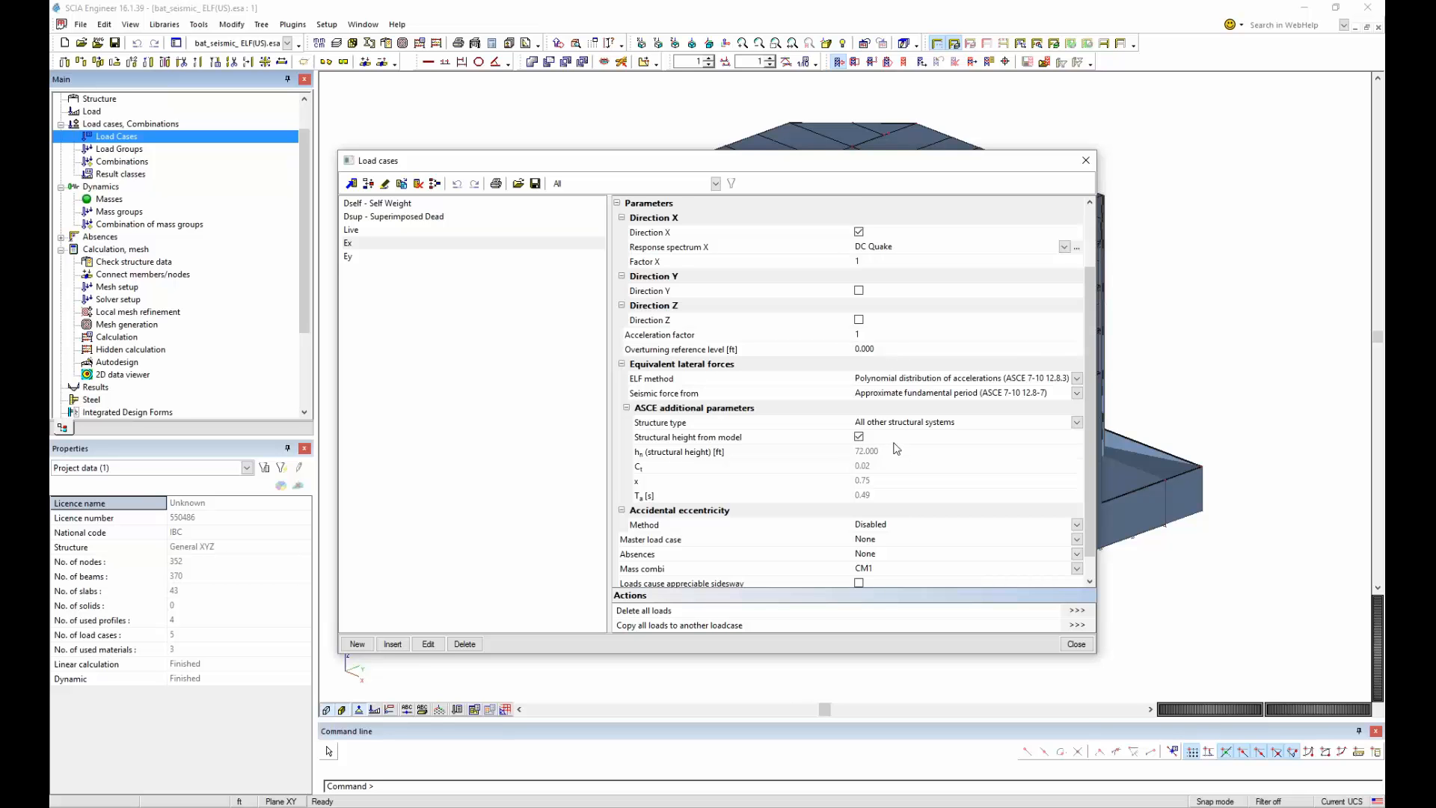
scroll(898, 449, "down", 1)
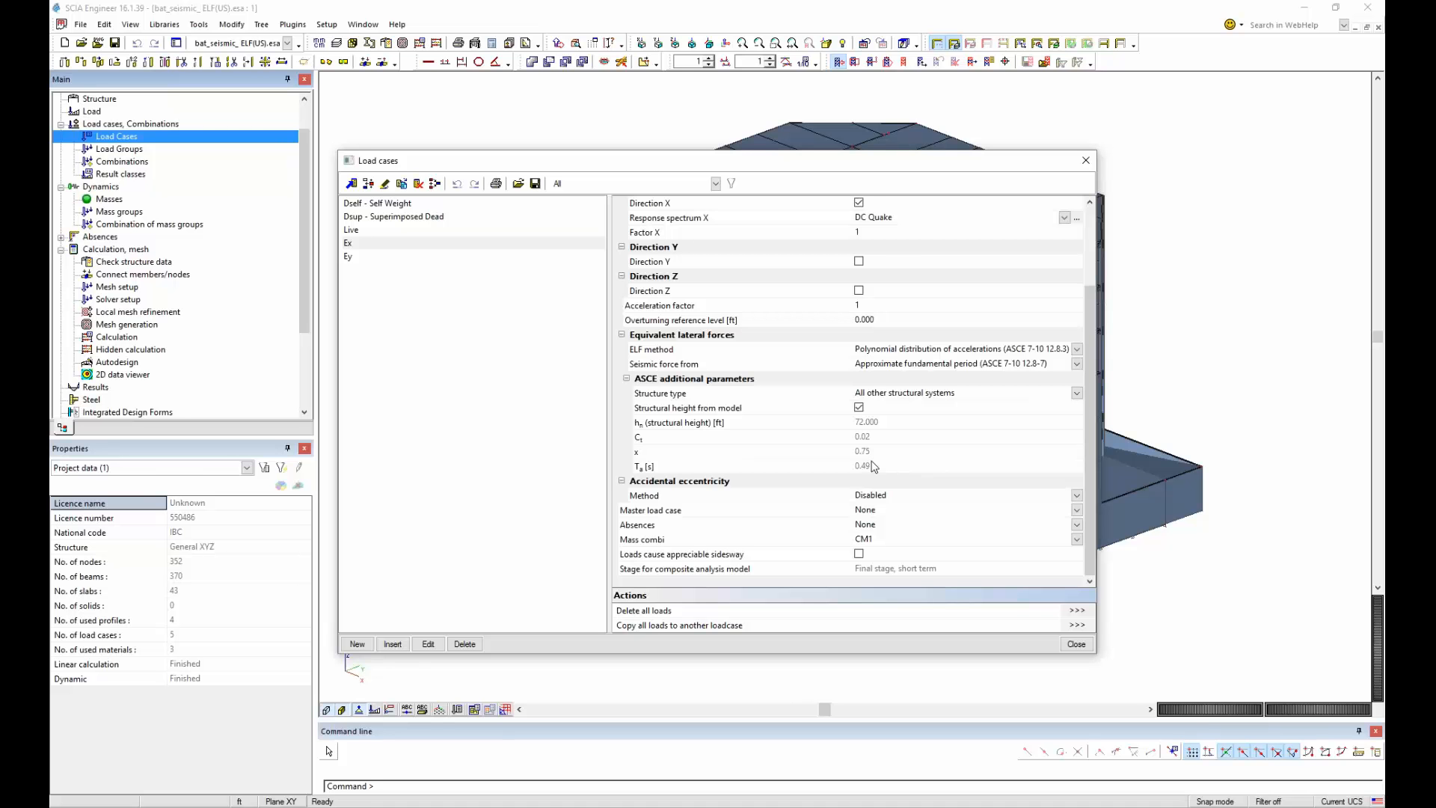
left_click(438, 256)
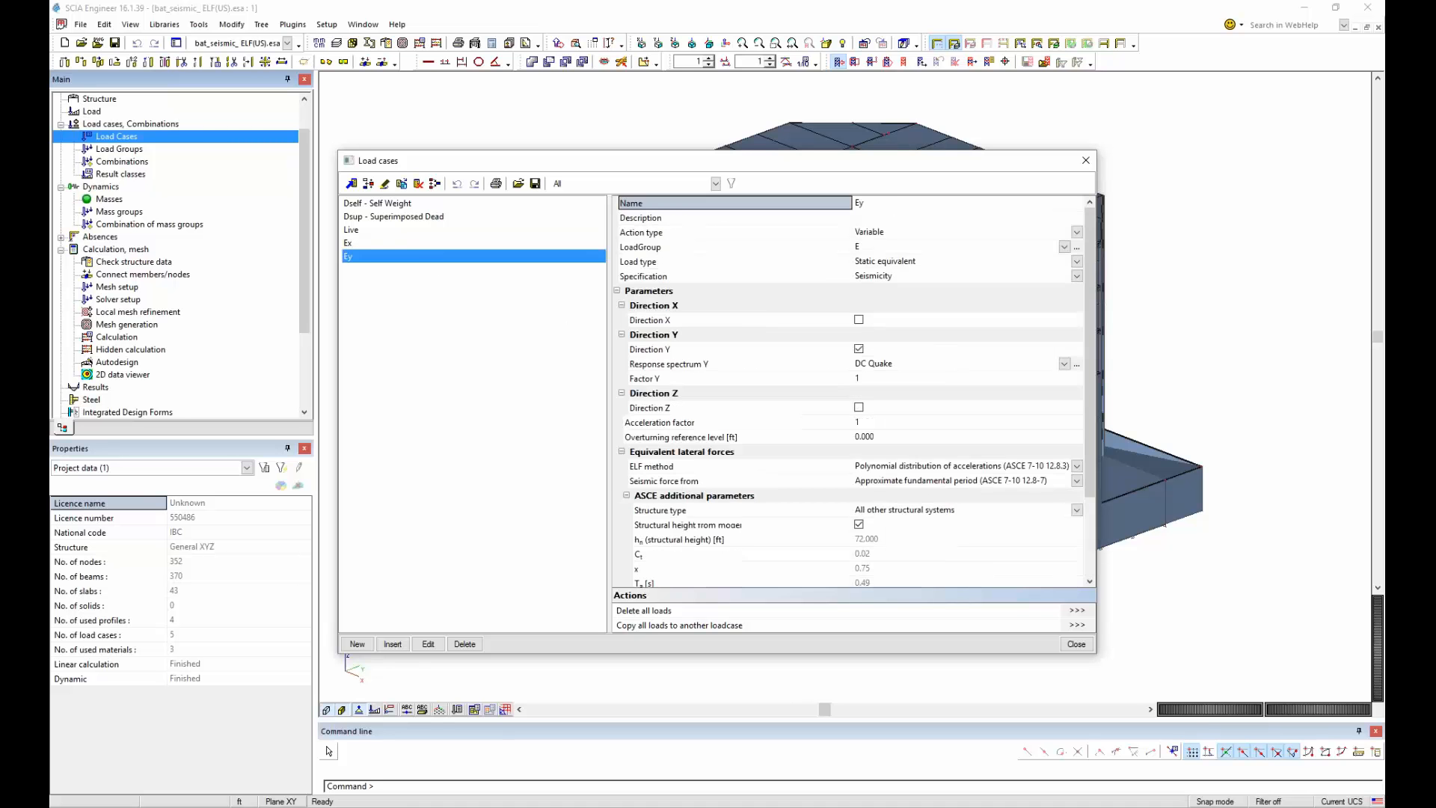
left_click(428, 245)
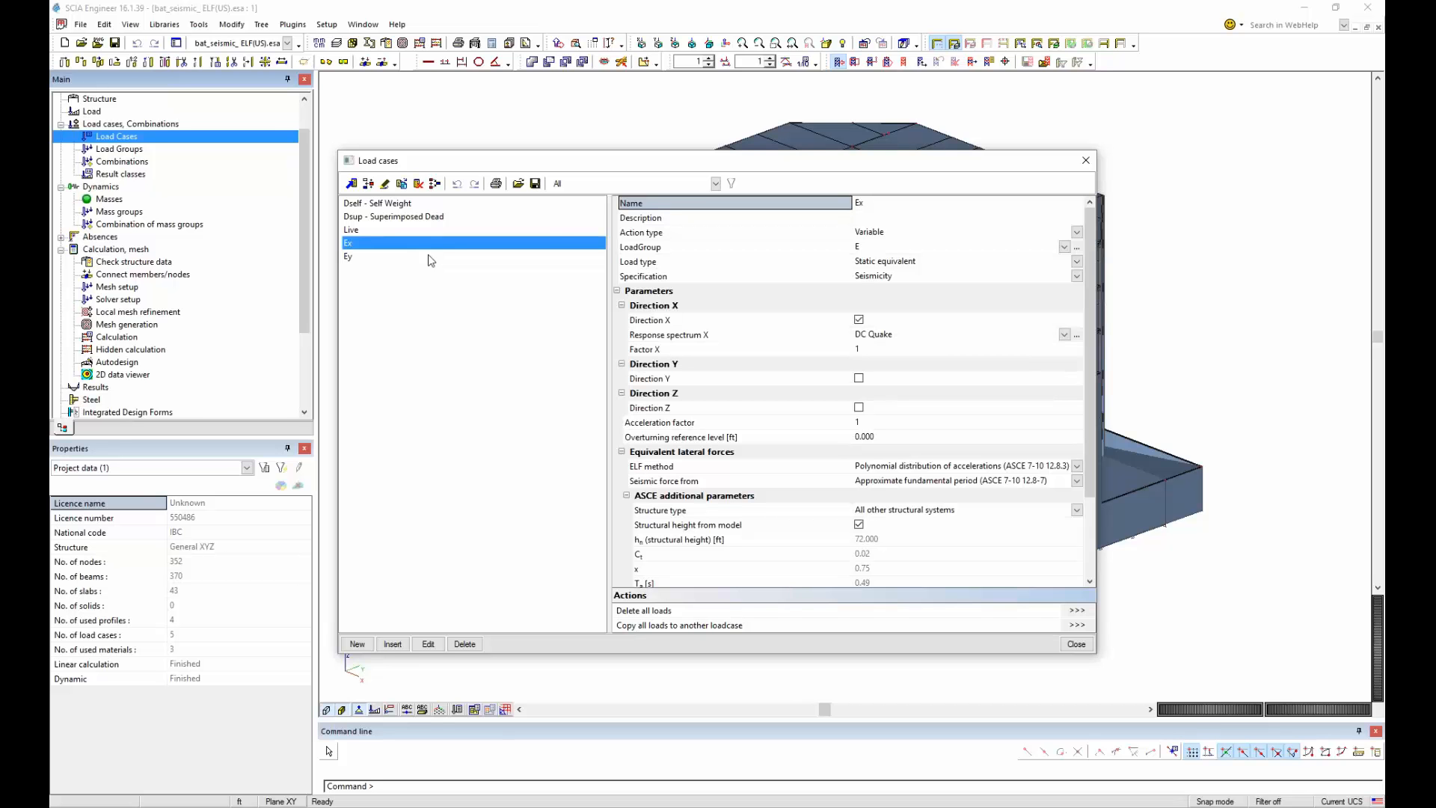
left_click(1085, 160)
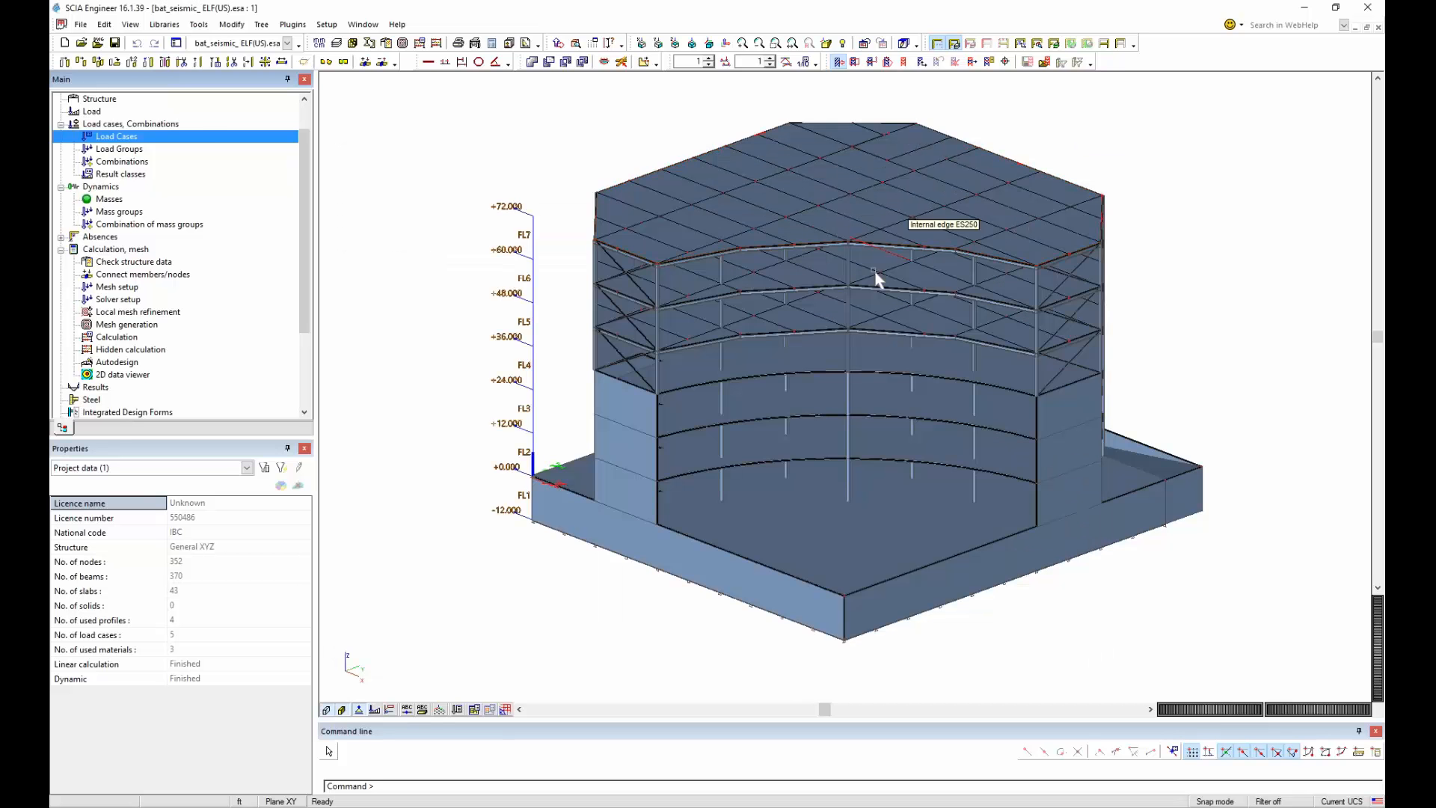
Refresh the summary storey results for load case Ex and preview the report with its ELF tables enlarged.
double_click(94, 387)
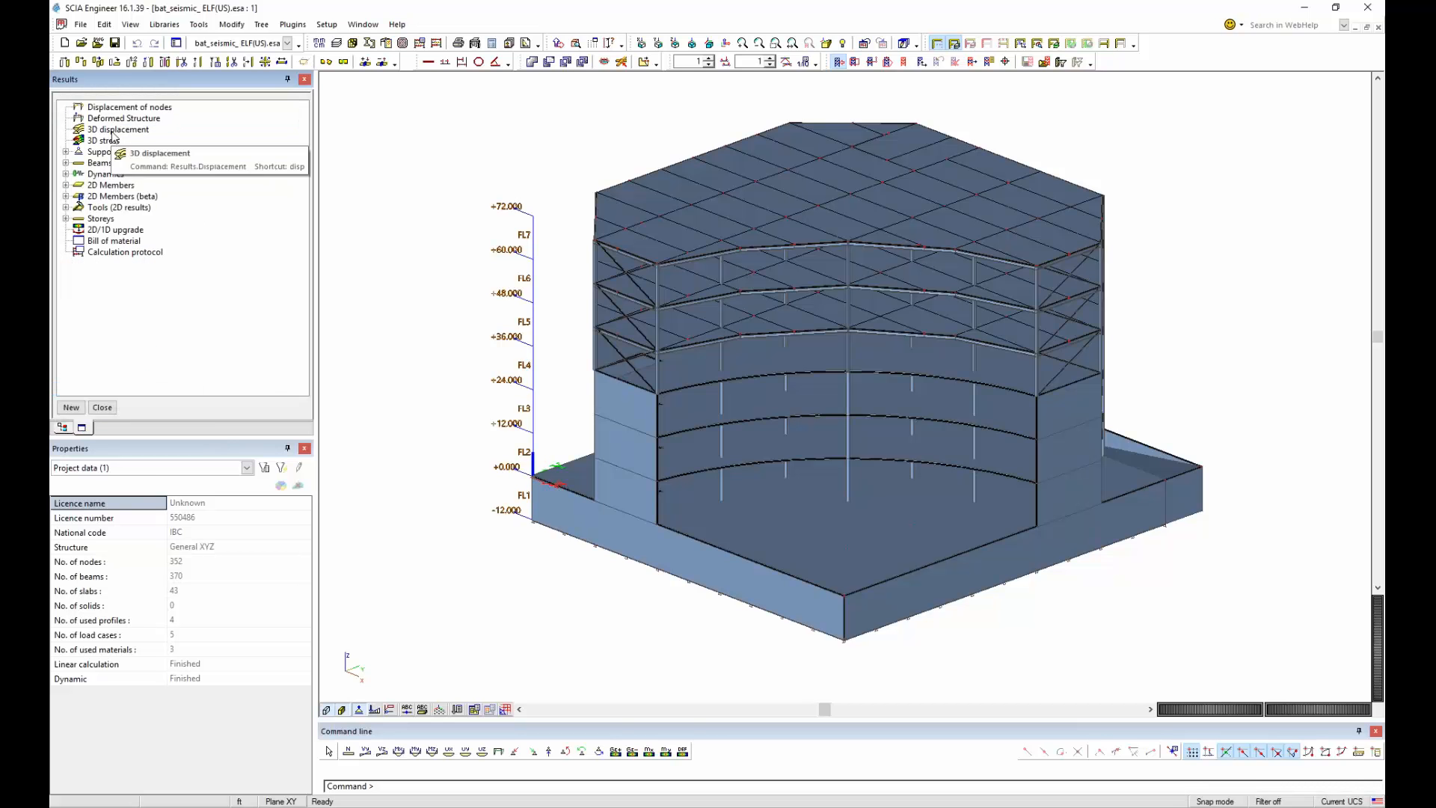
left_click(66, 218)
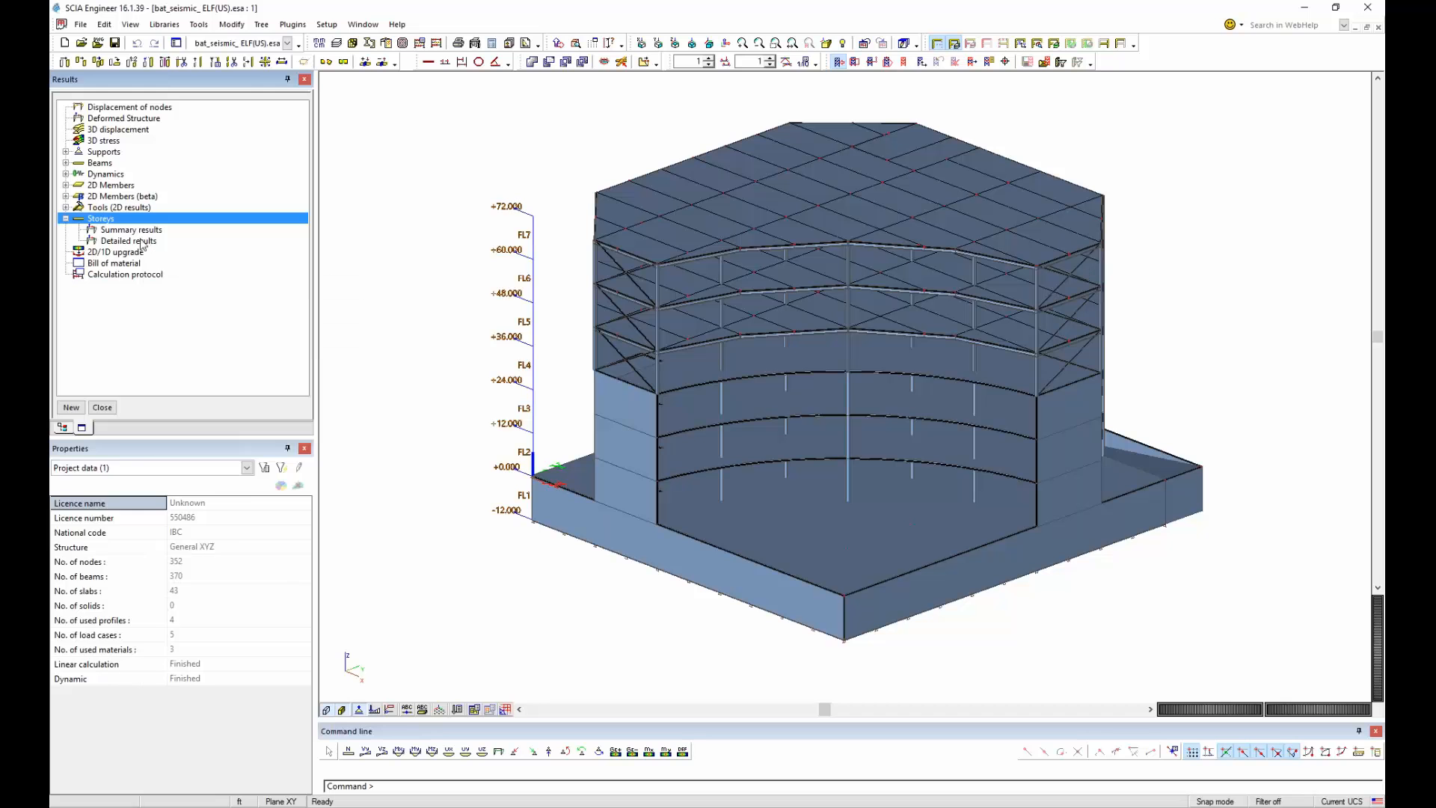
left_click(129, 230)
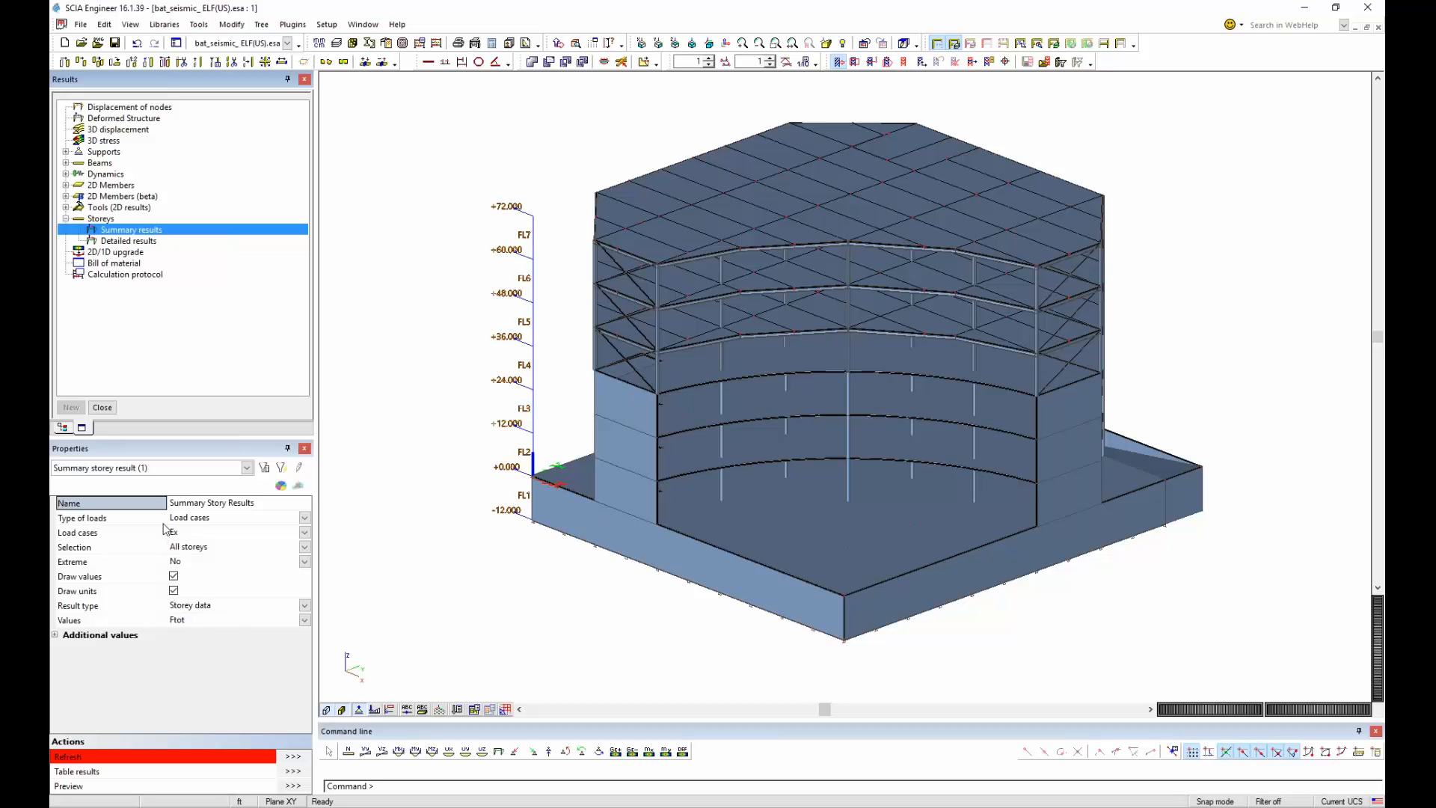
left_click(293, 756)
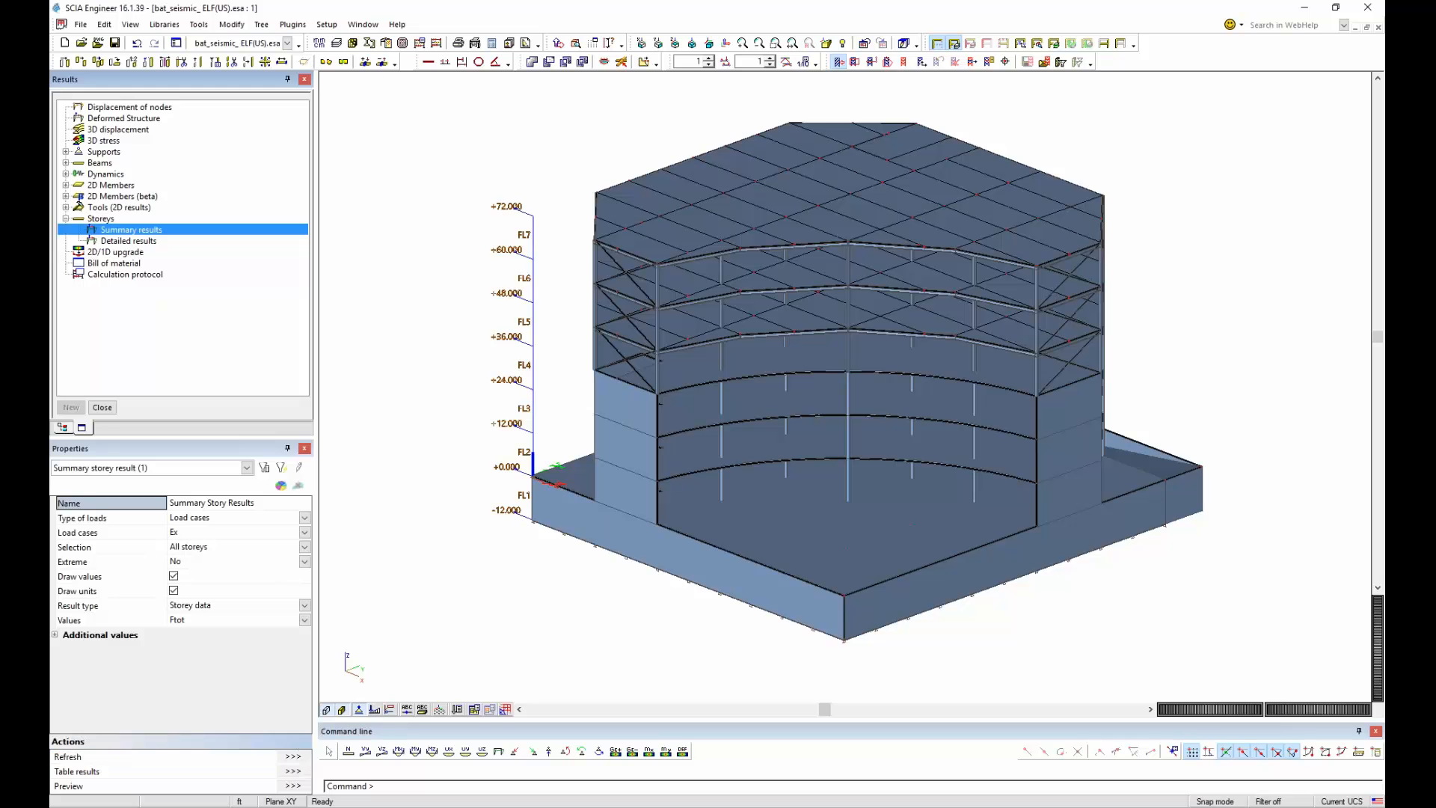
left_click(299, 784)
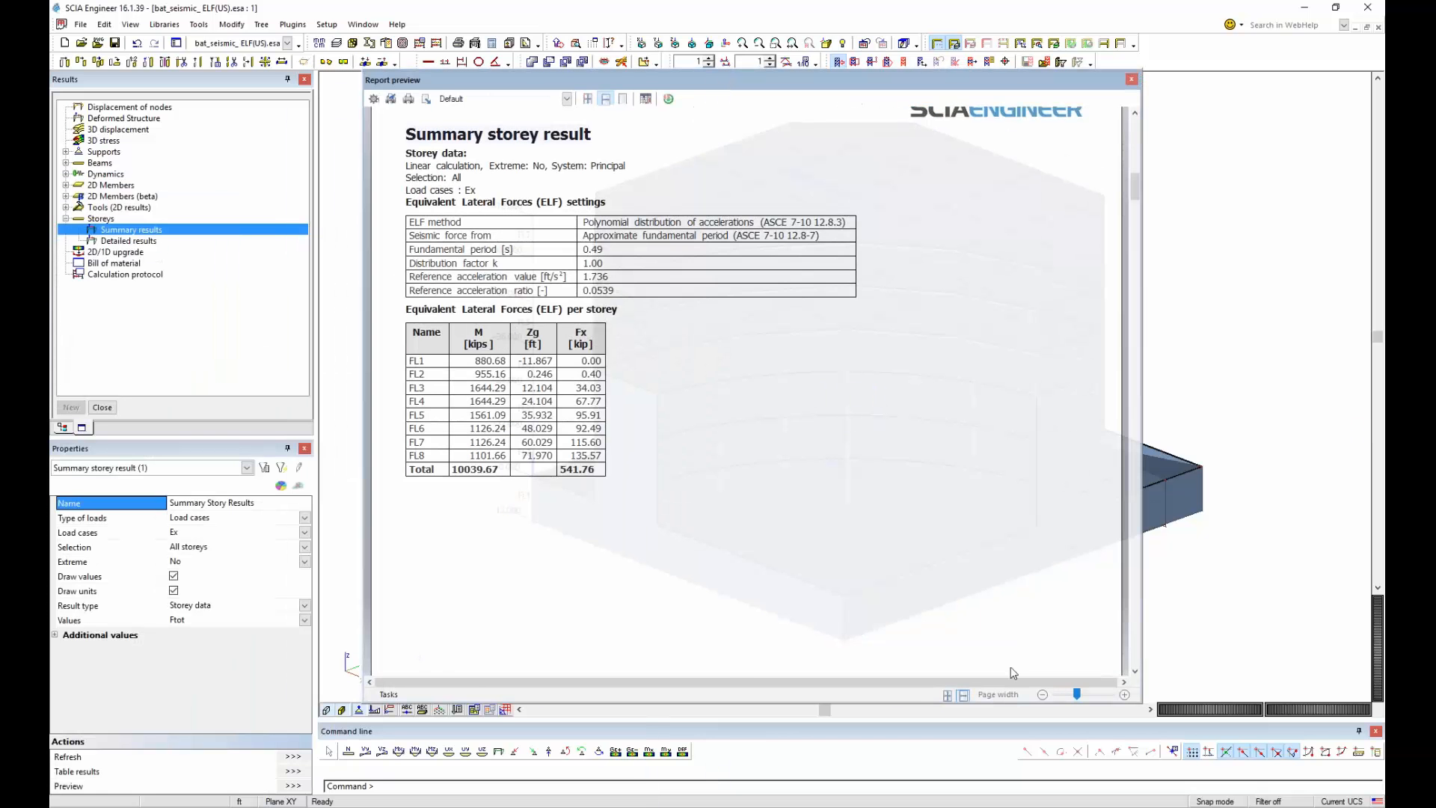
left_click(1125, 694)
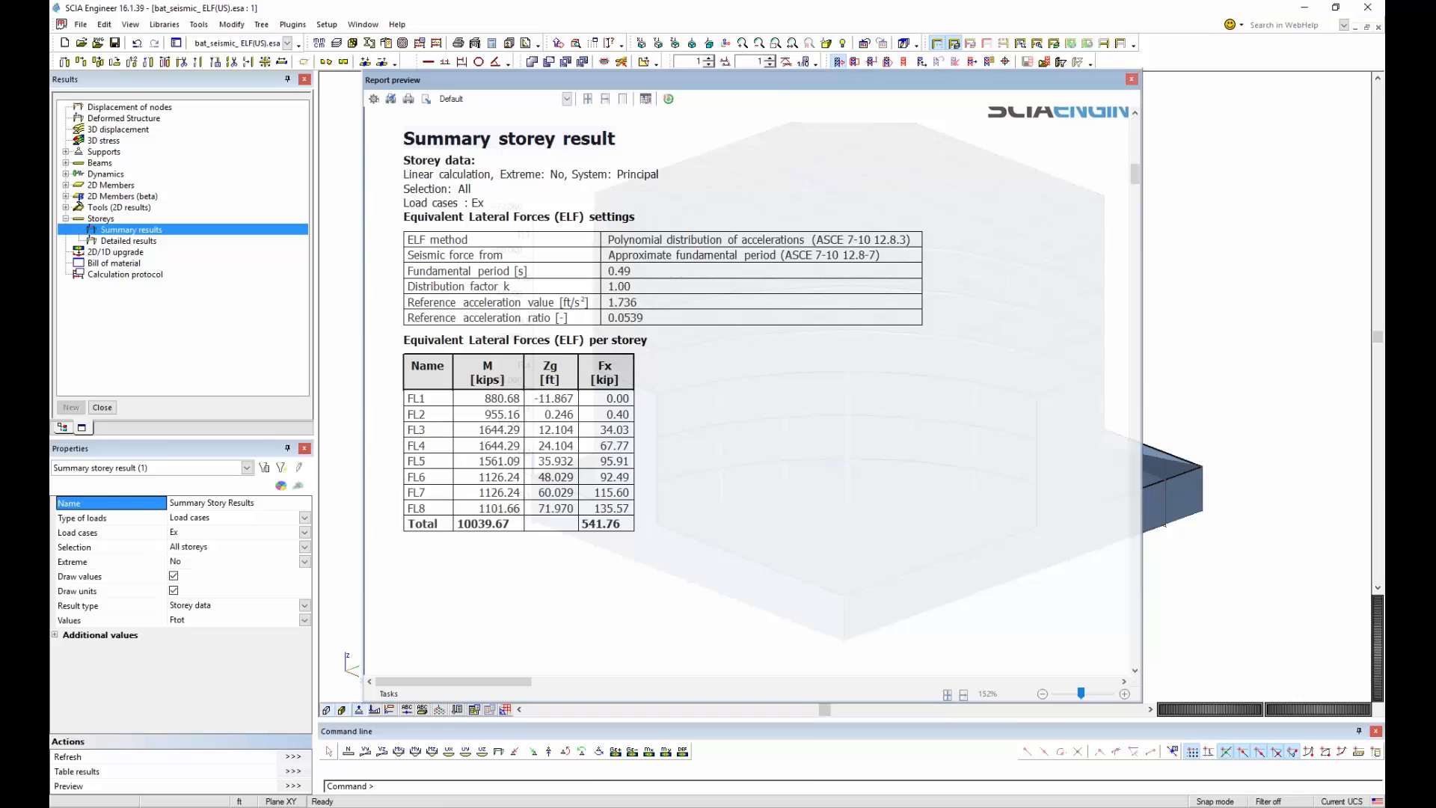
Switch to the PowerPoint slide show and advance to the agenda slide highlighting modal response spectrum analysis.
mouse_move(580, 807)
left_click(690, 784)
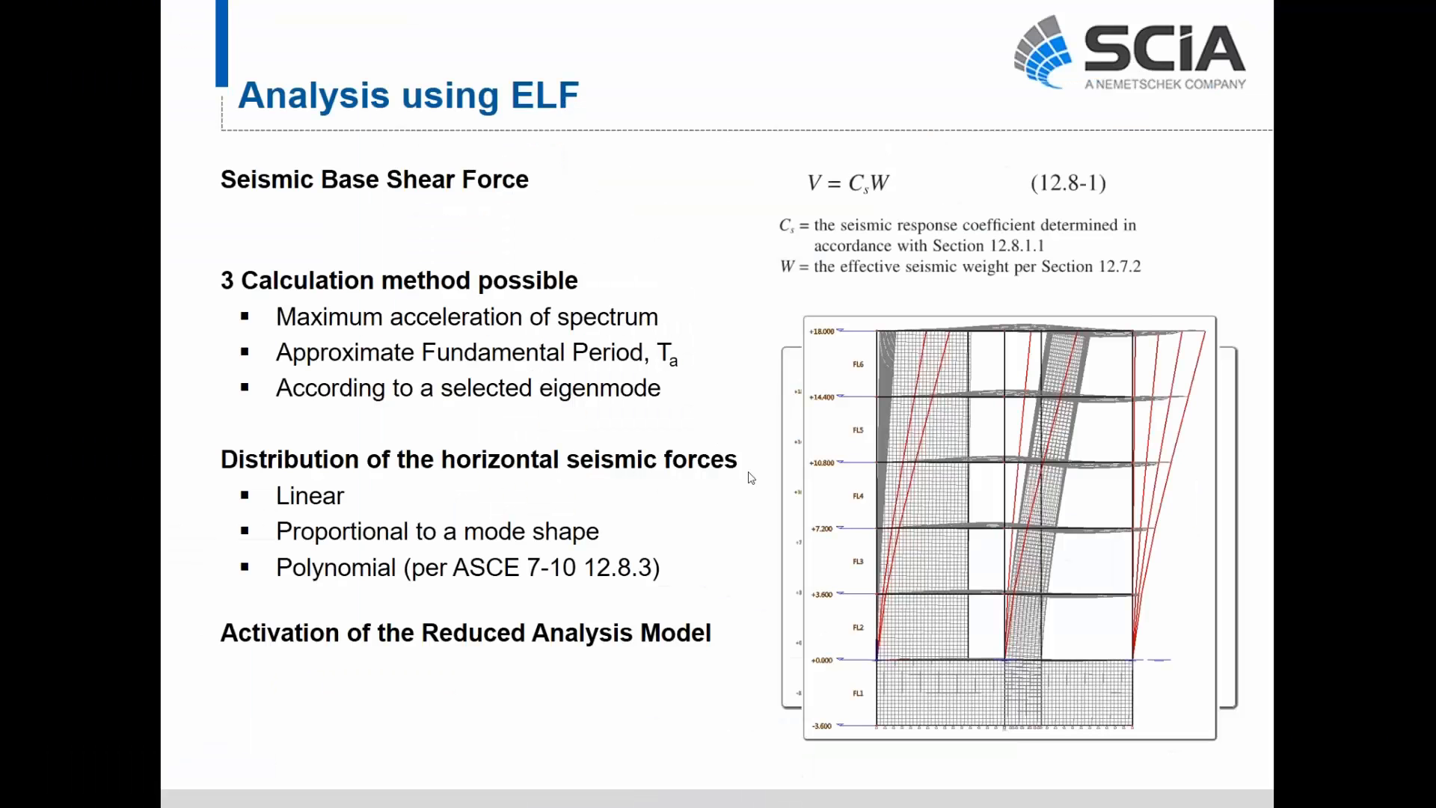
key("Right")
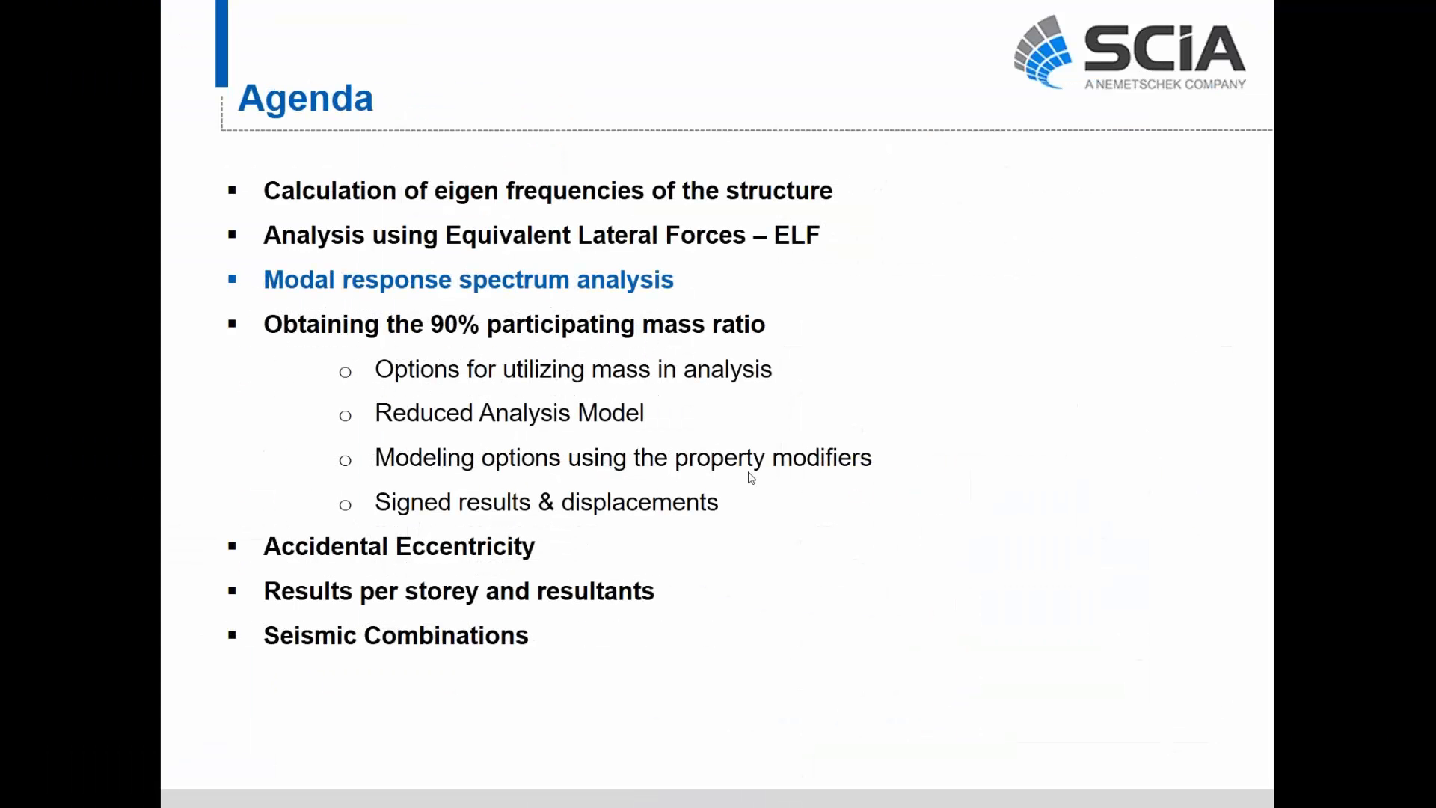
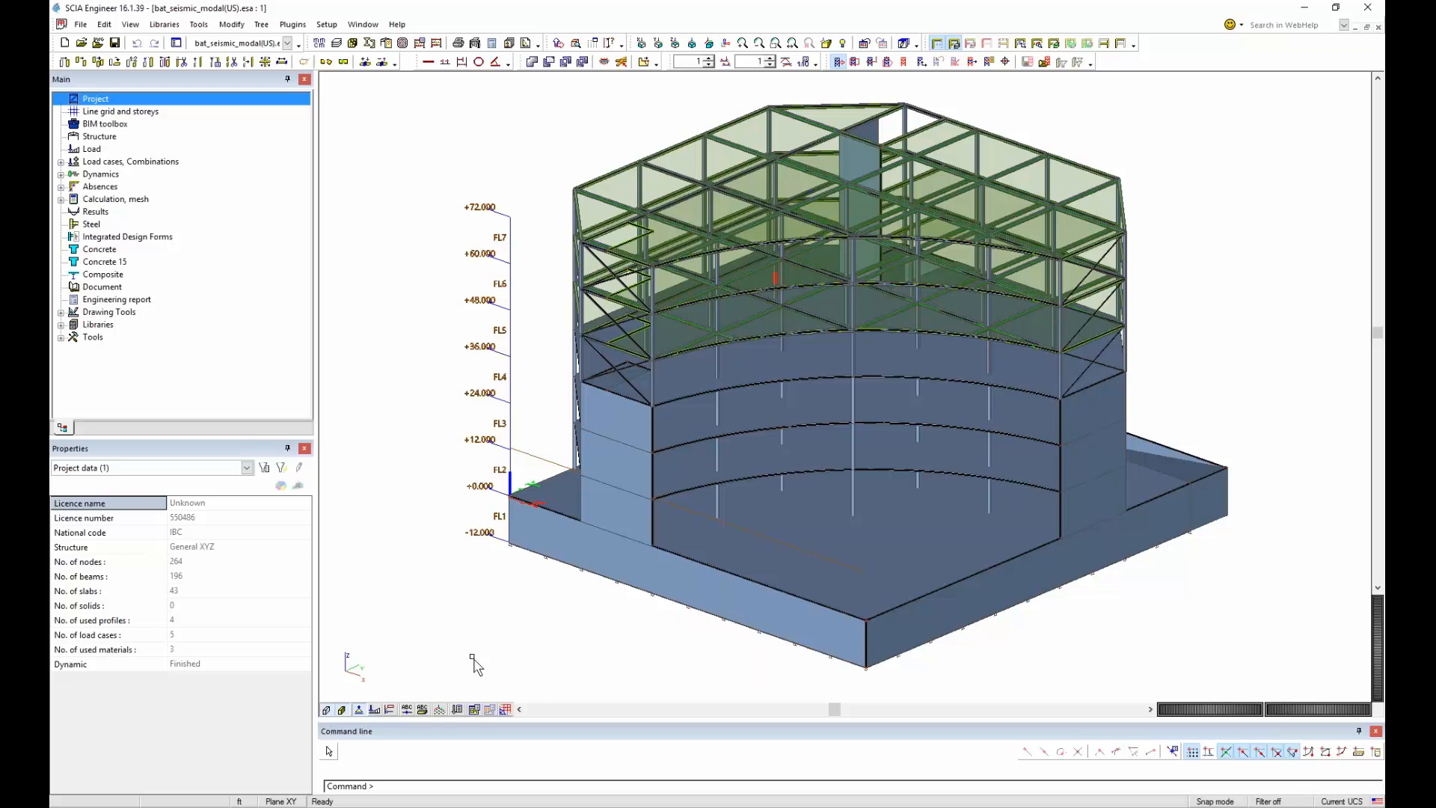
right_click(476, 706)
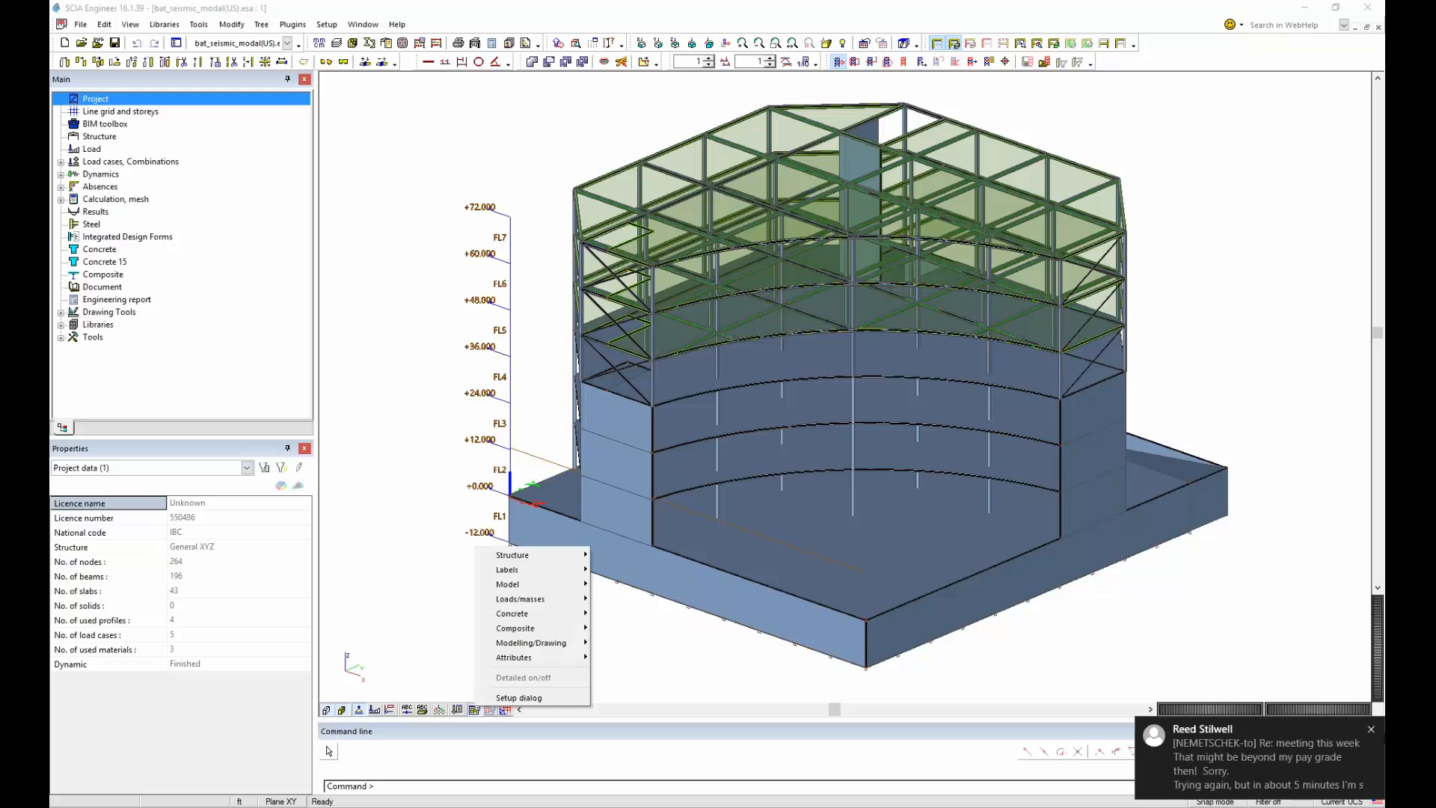
left_click(1371, 729)
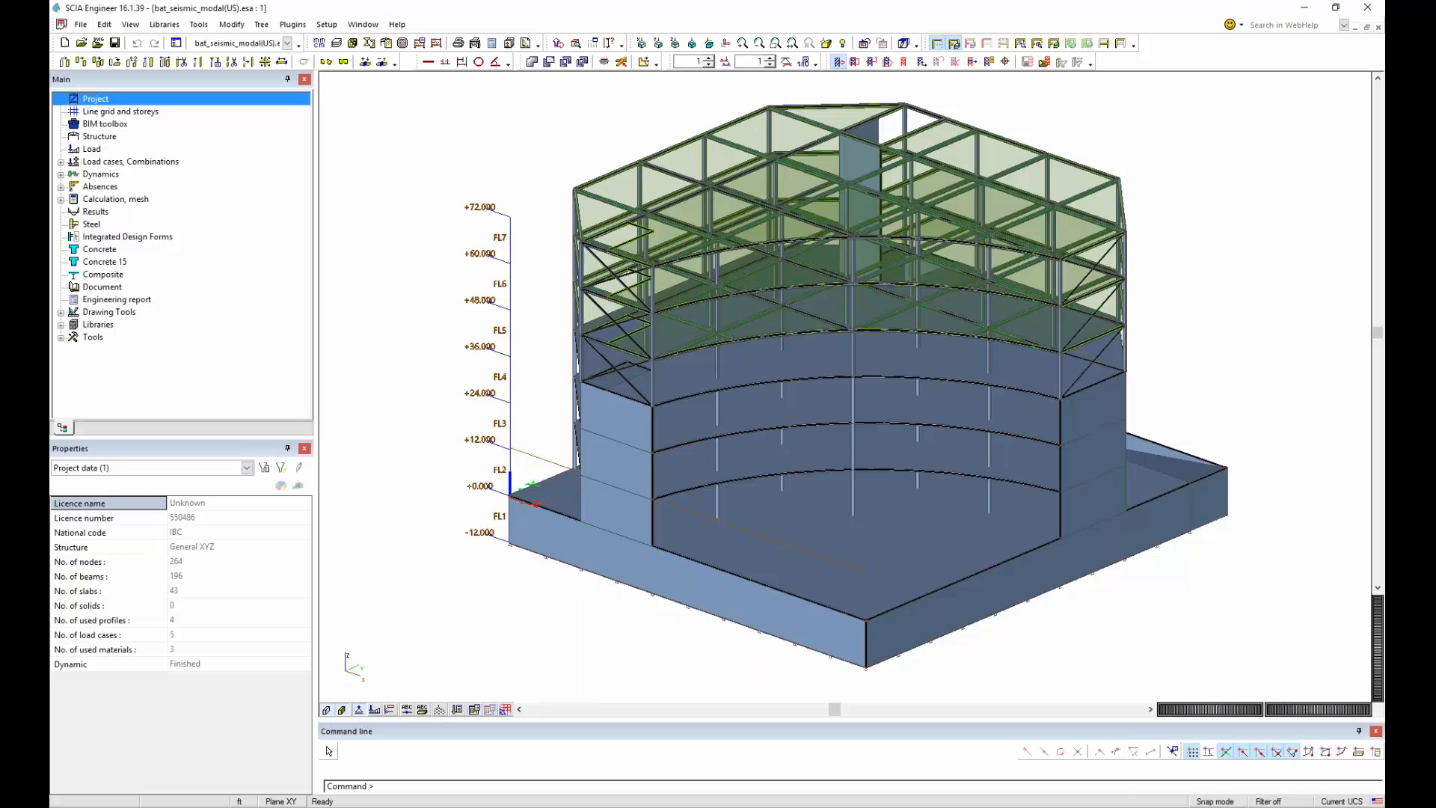
Turn on the labels of other model data and review the Model display settings in the view parameters.
right_click(475, 712)
mouse_move(514, 567)
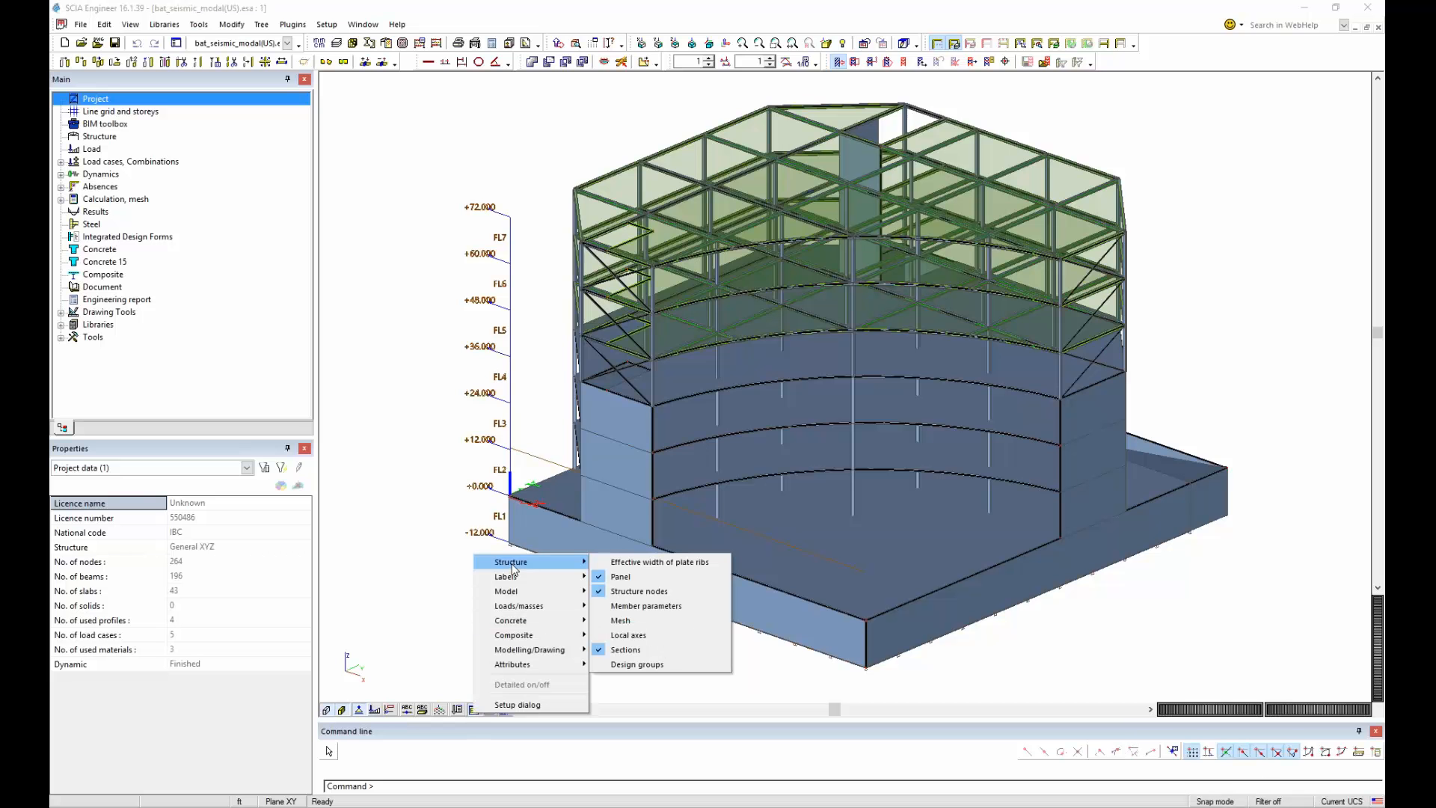
mouse_move(567, 589)
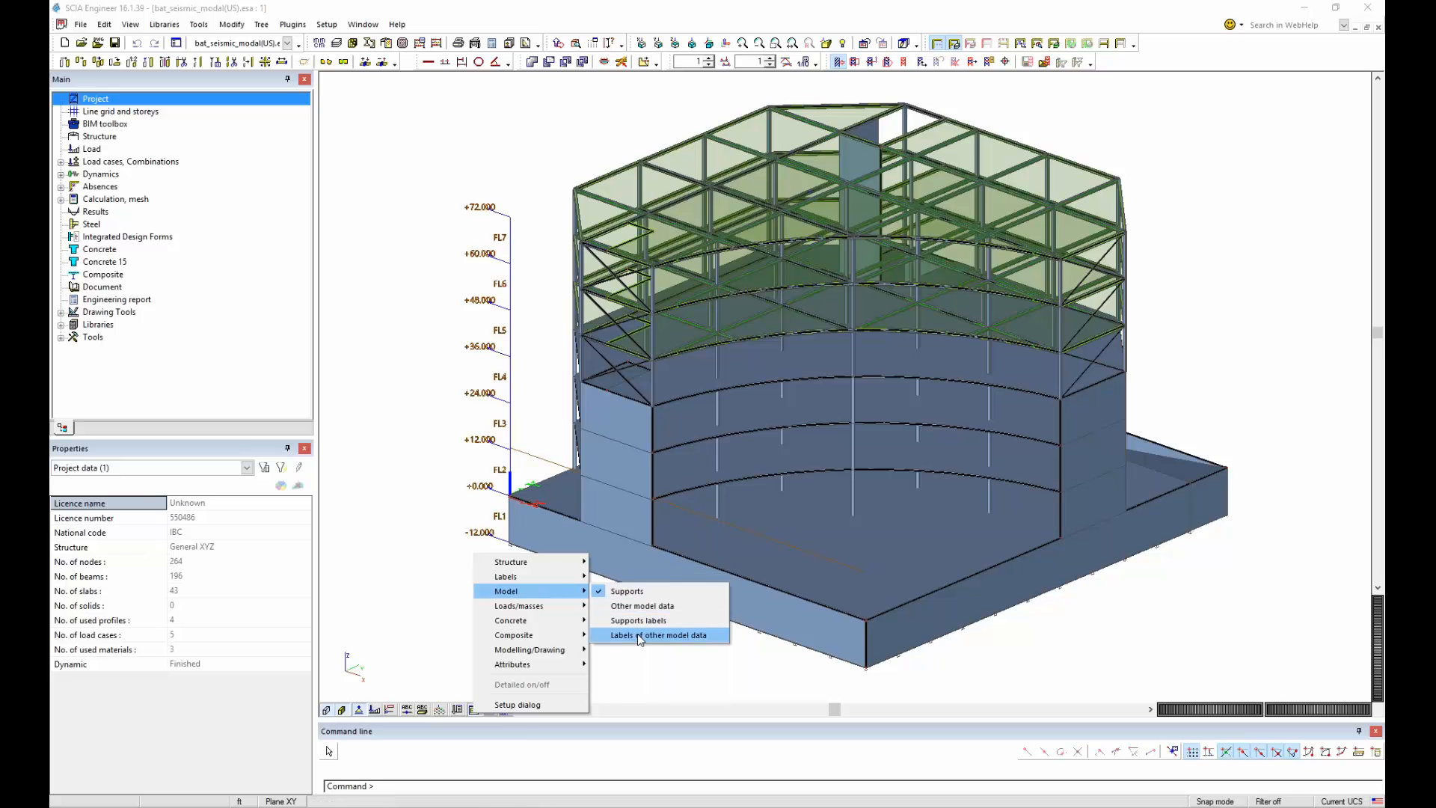
left_click(638, 633)
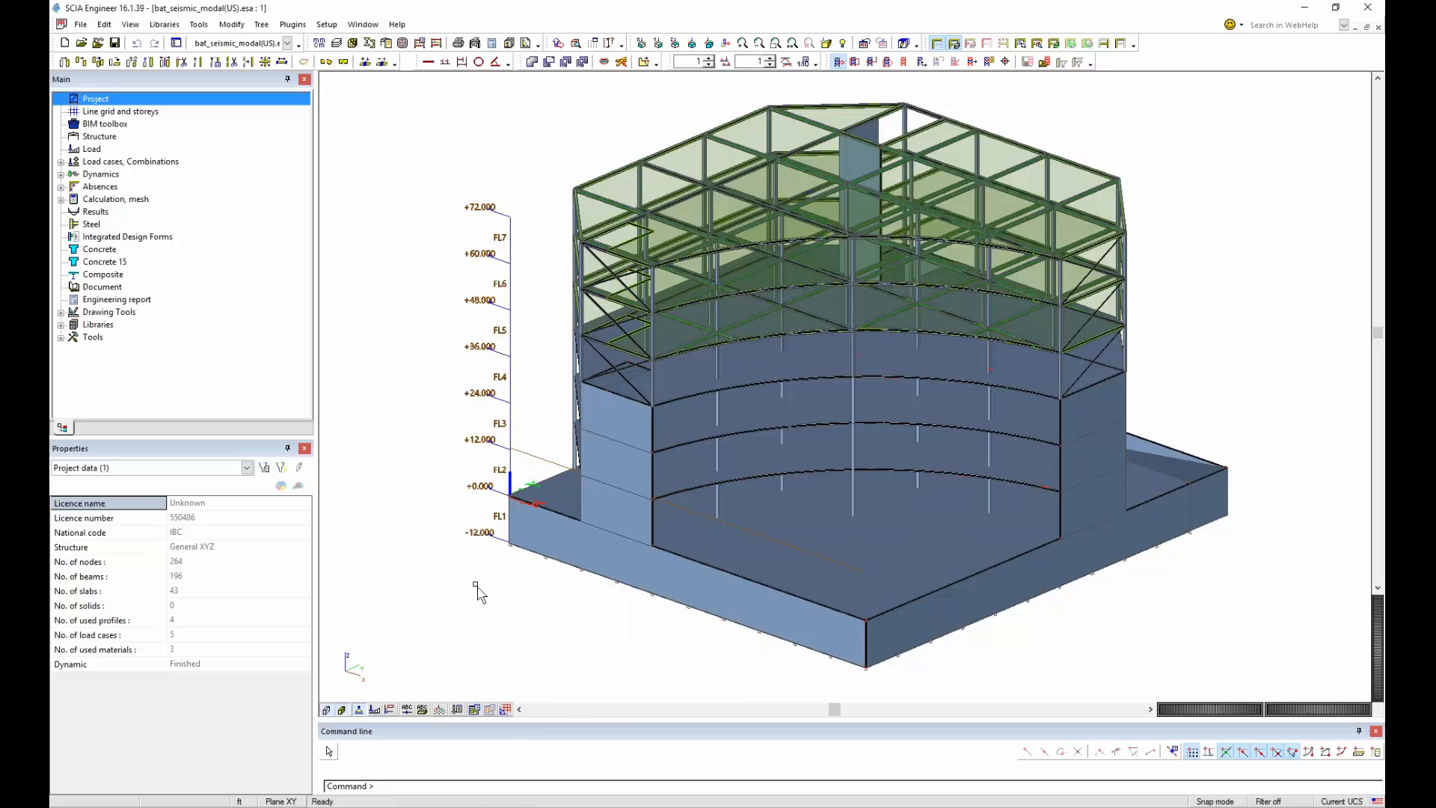
right_click(476, 552)
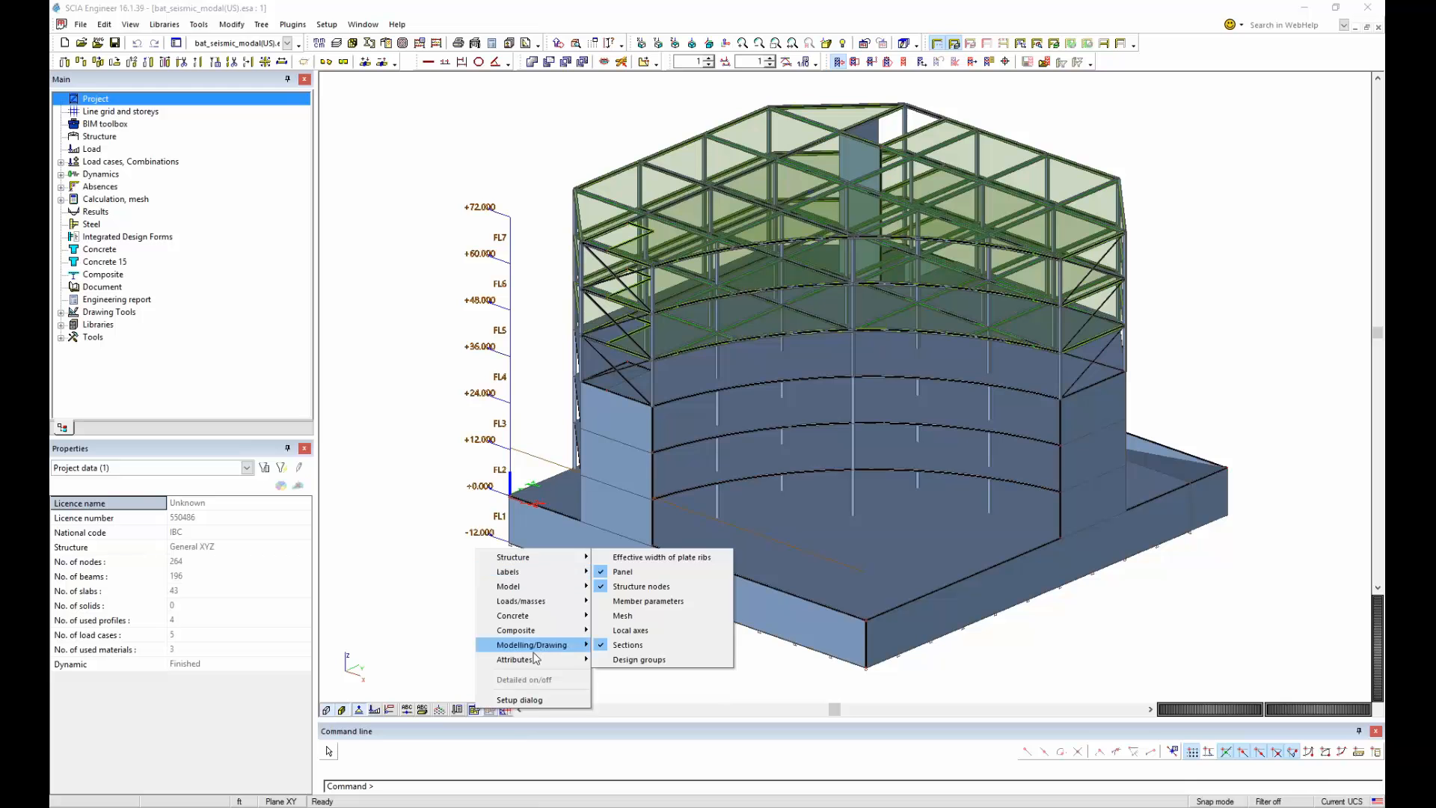
left_click(401, 452)
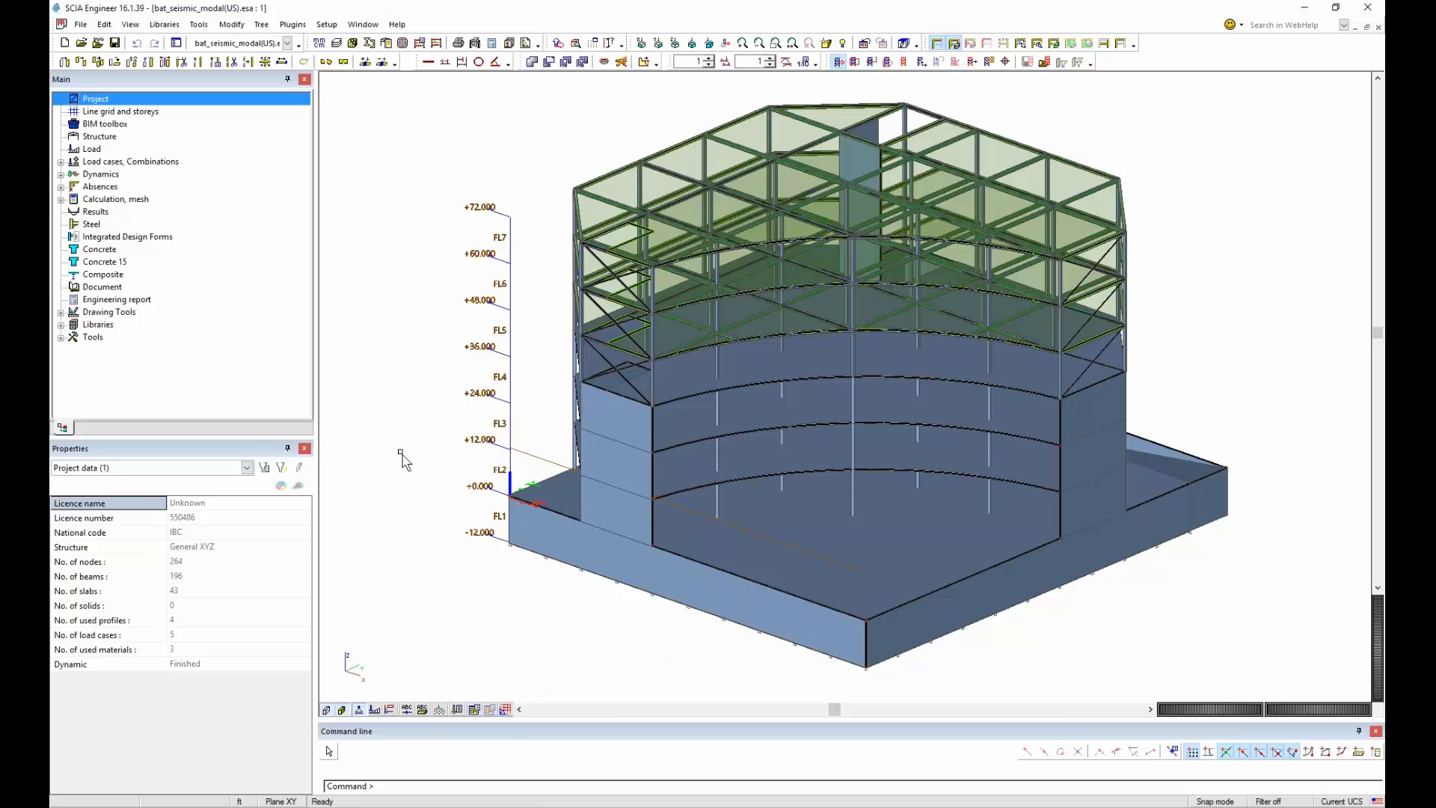
right_click(384, 373)
left_click(416, 417)
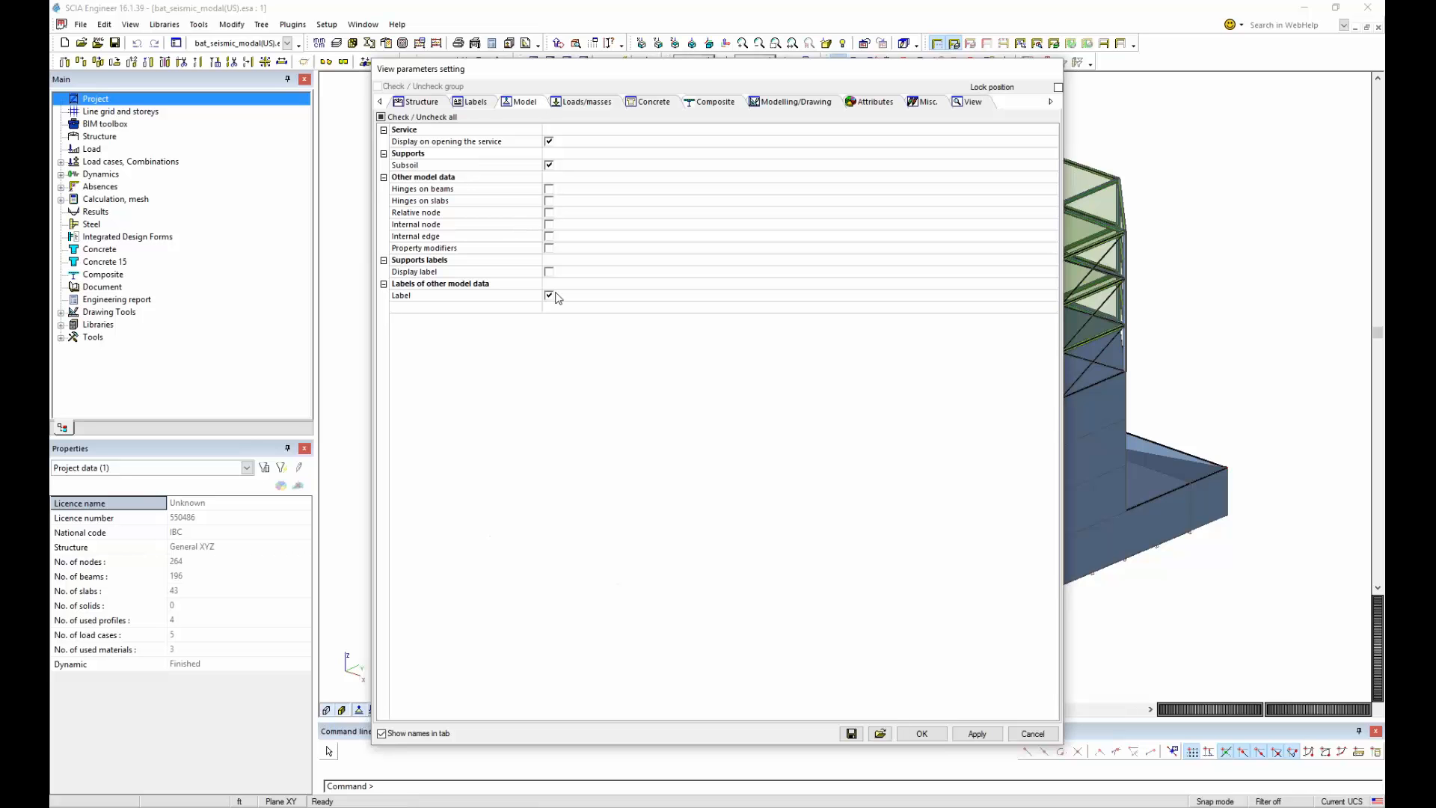
left_click(922, 733)
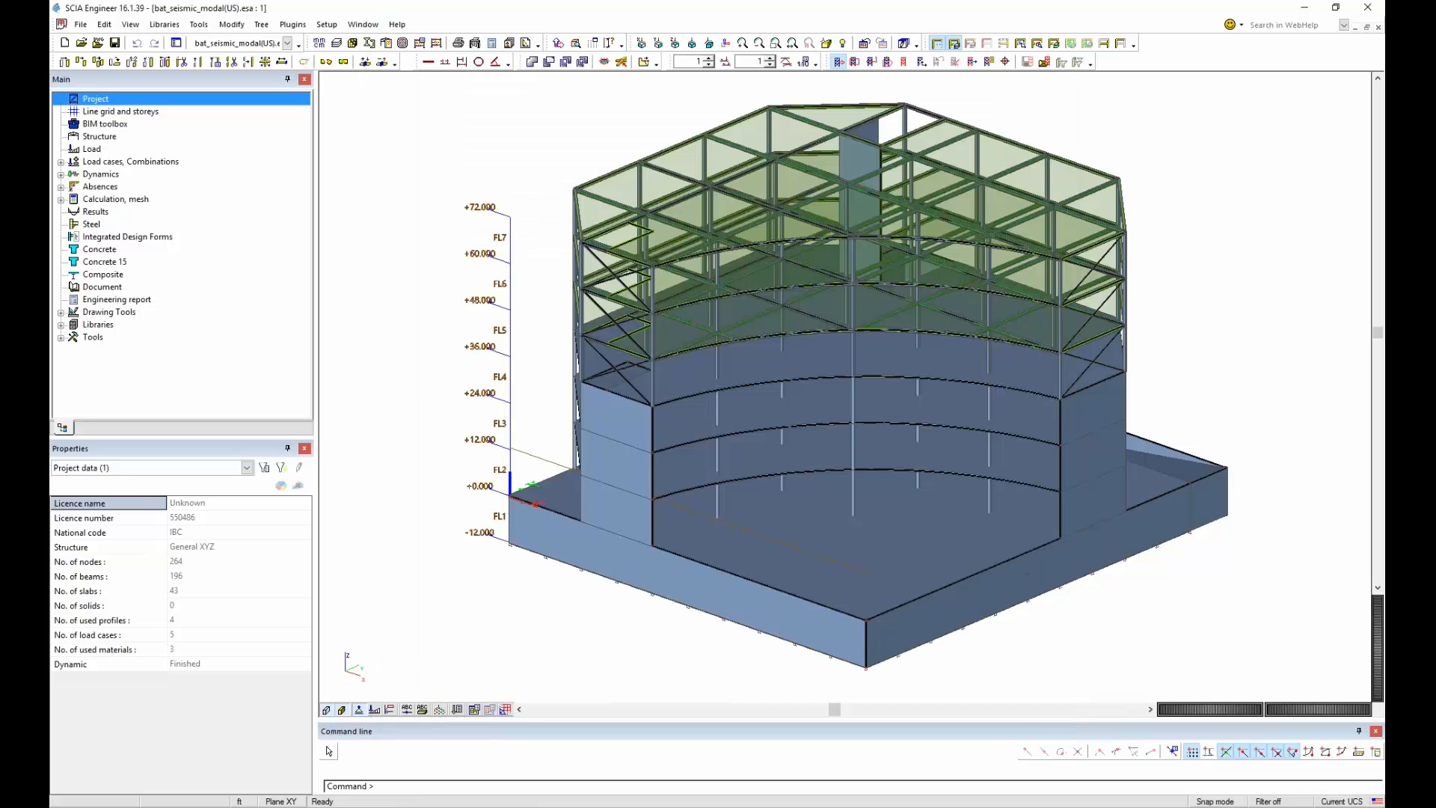
Inspect the 2D property modifiers of the upper concrete wall on storey FL4, including the stiffness factor choices, and close without changes.
left_click(1110, 385)
scroll(313, 561, "down", 1)
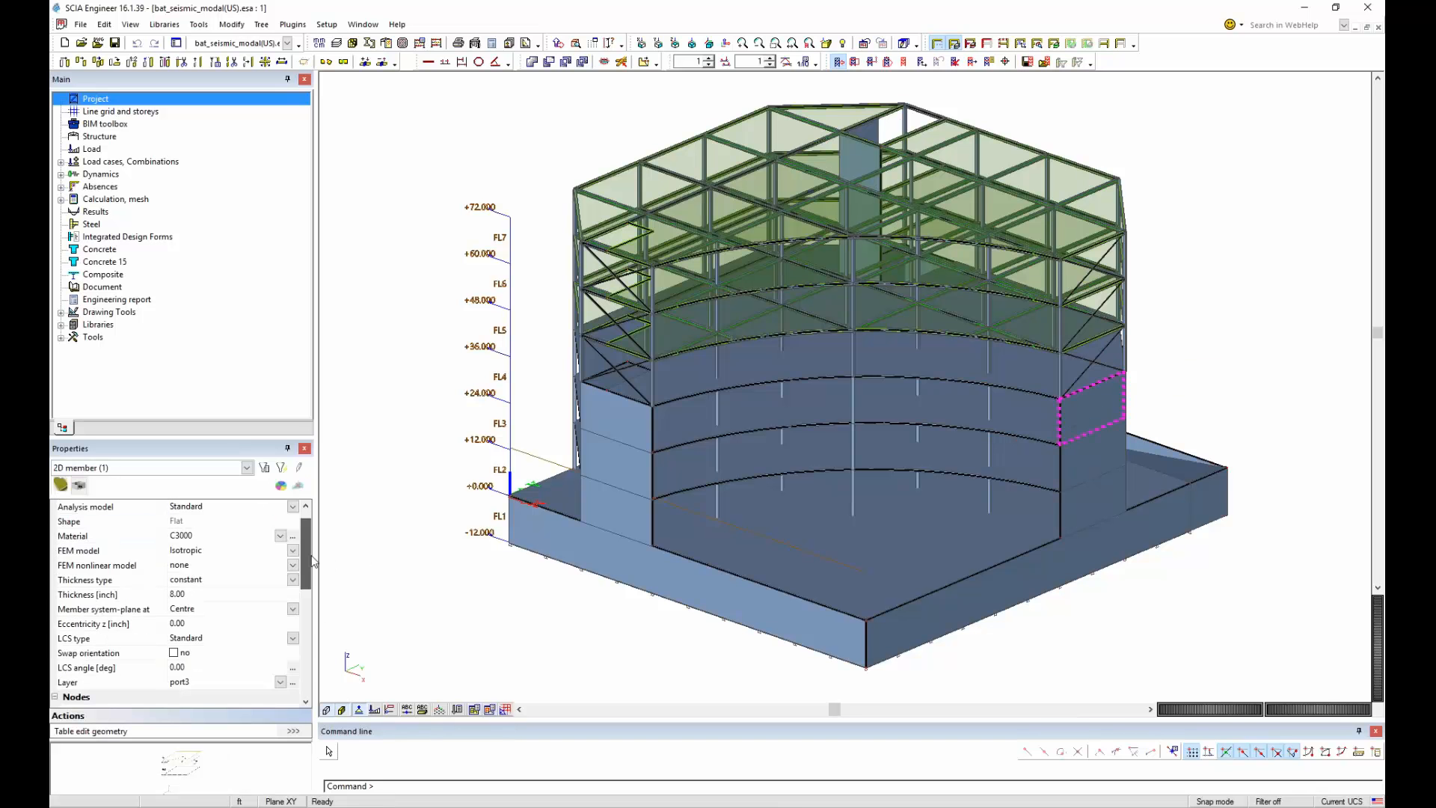
scroll(313, 561, "down", 5)
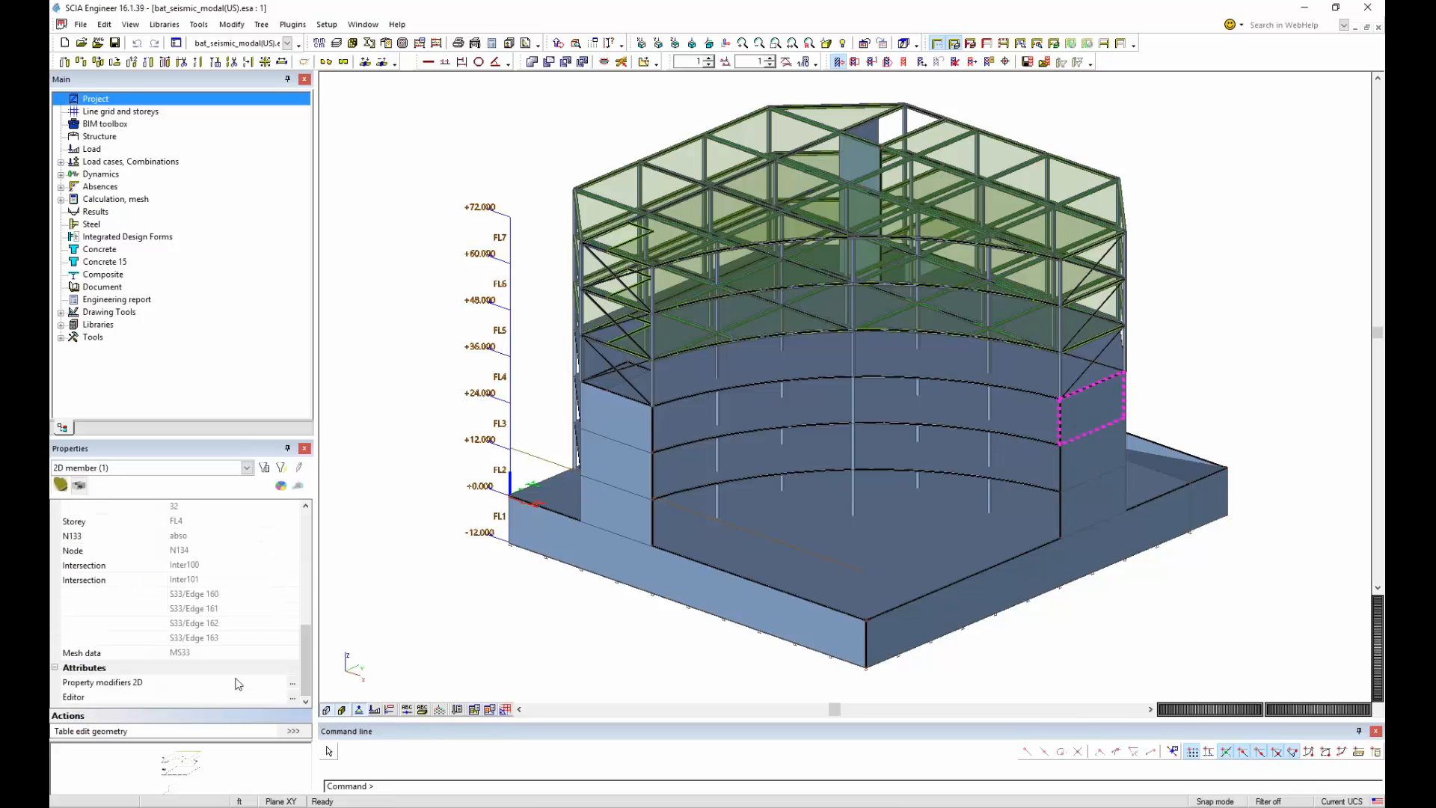
left_click(292, 683)
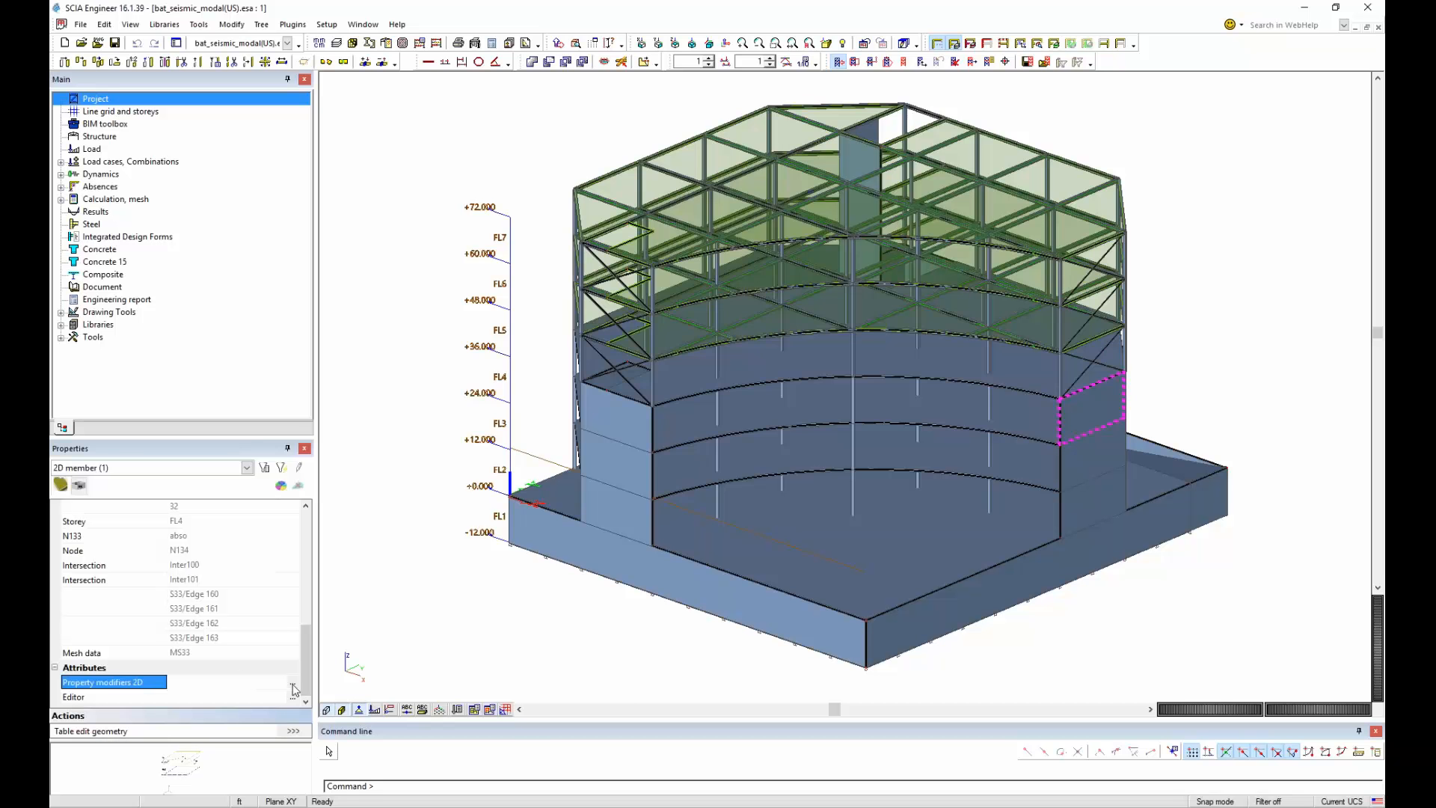
left_click(293, 683)
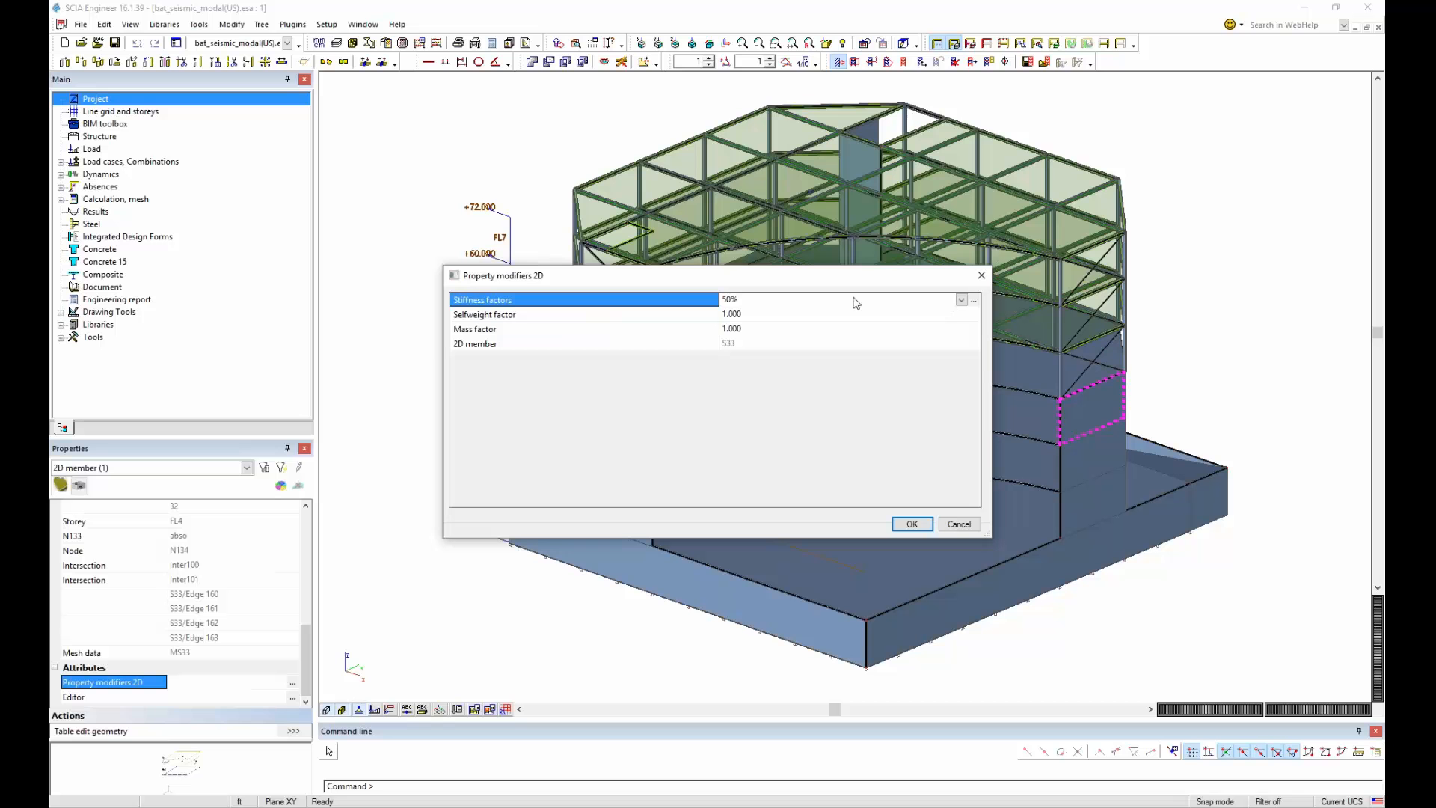
left_click(961, 300)
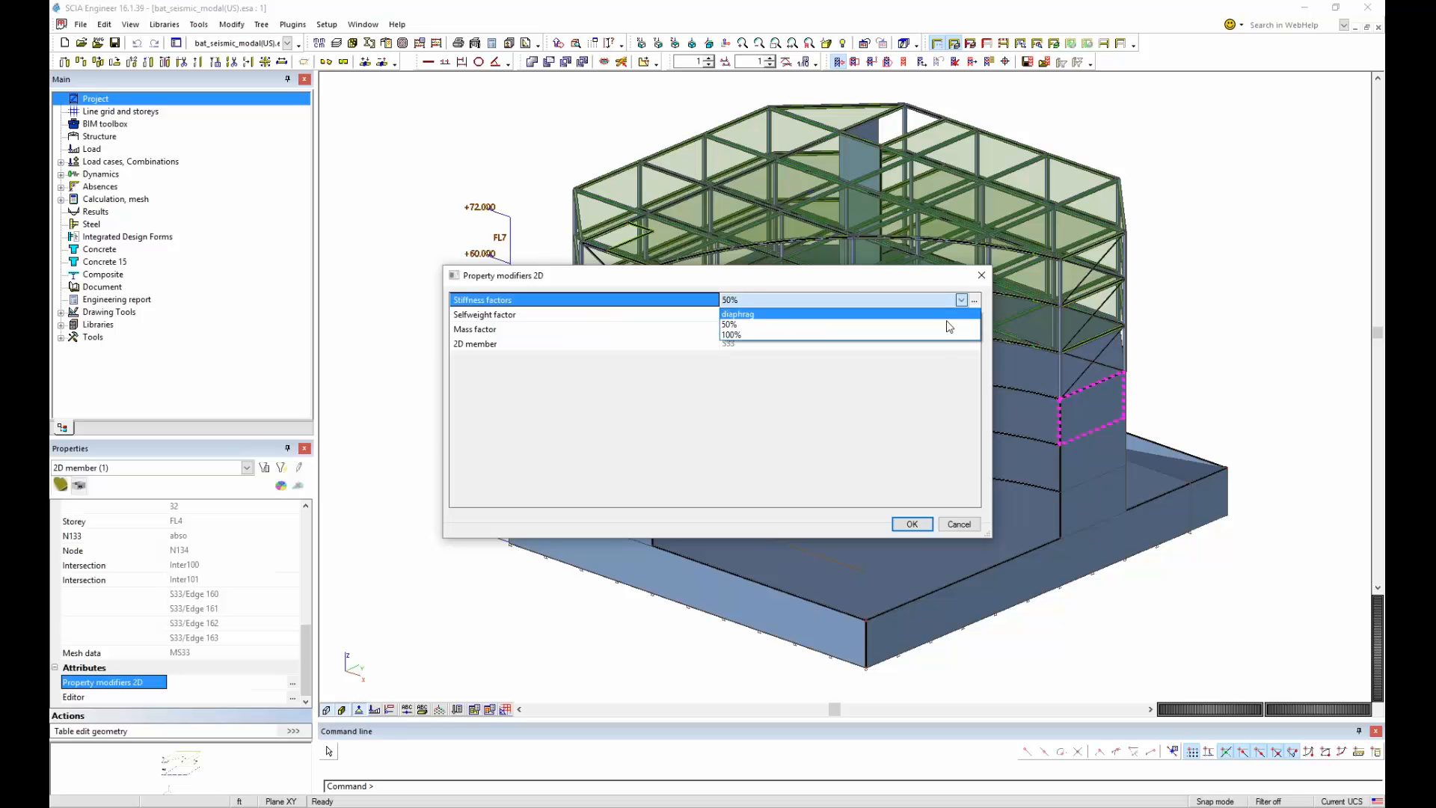
left_click(944, 326)
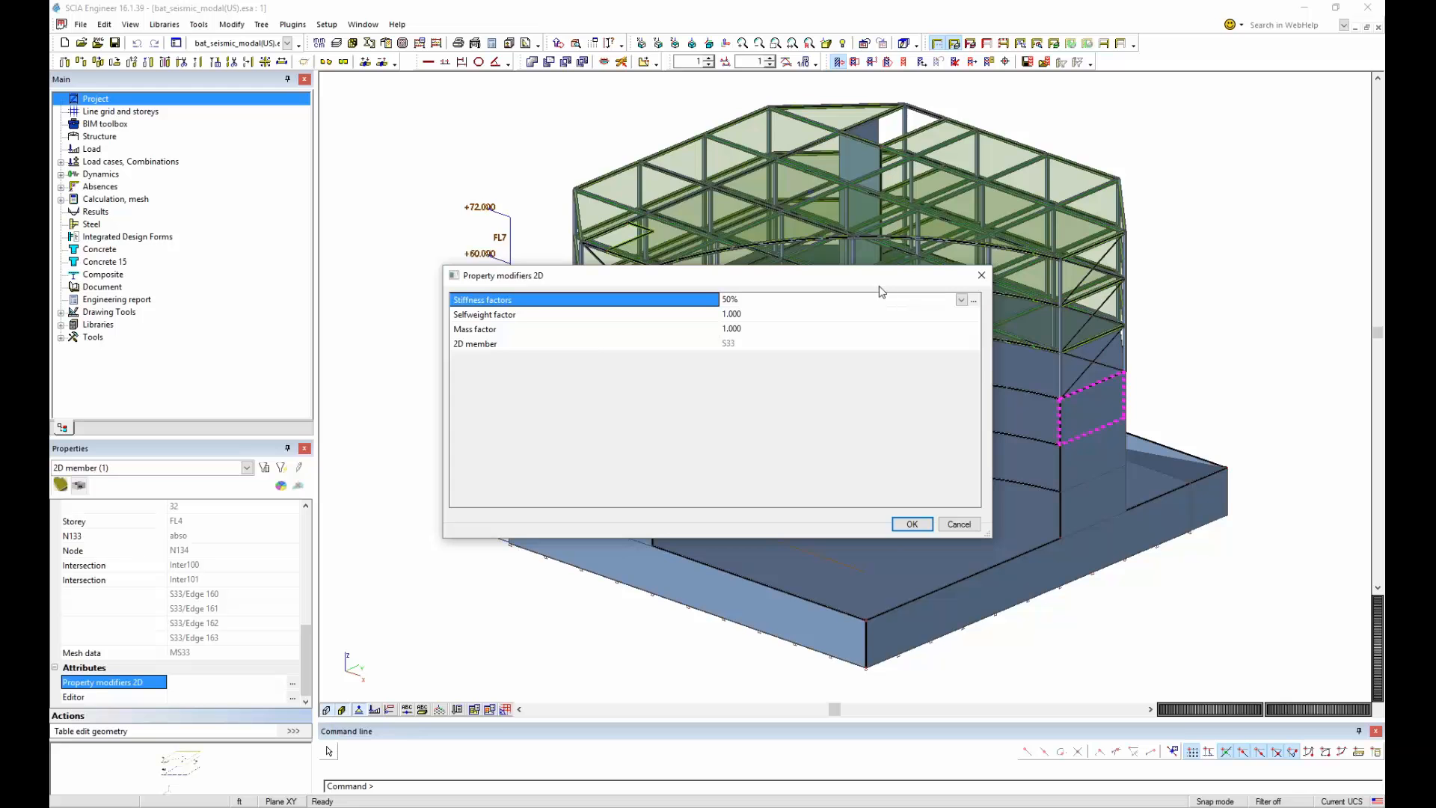
left_click_drag(871, 286, 738, 186)
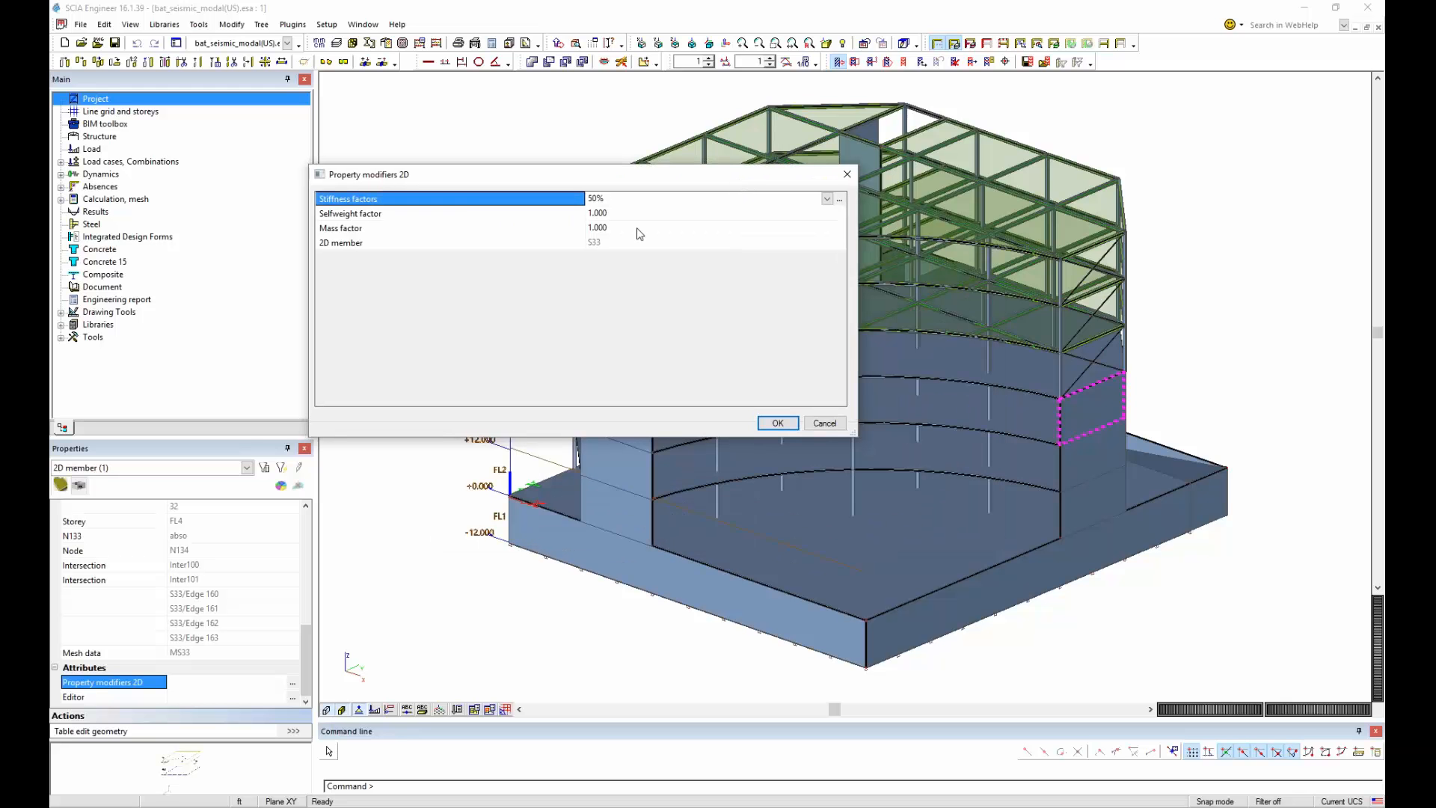
left_click(846, 173)
key("Escape")
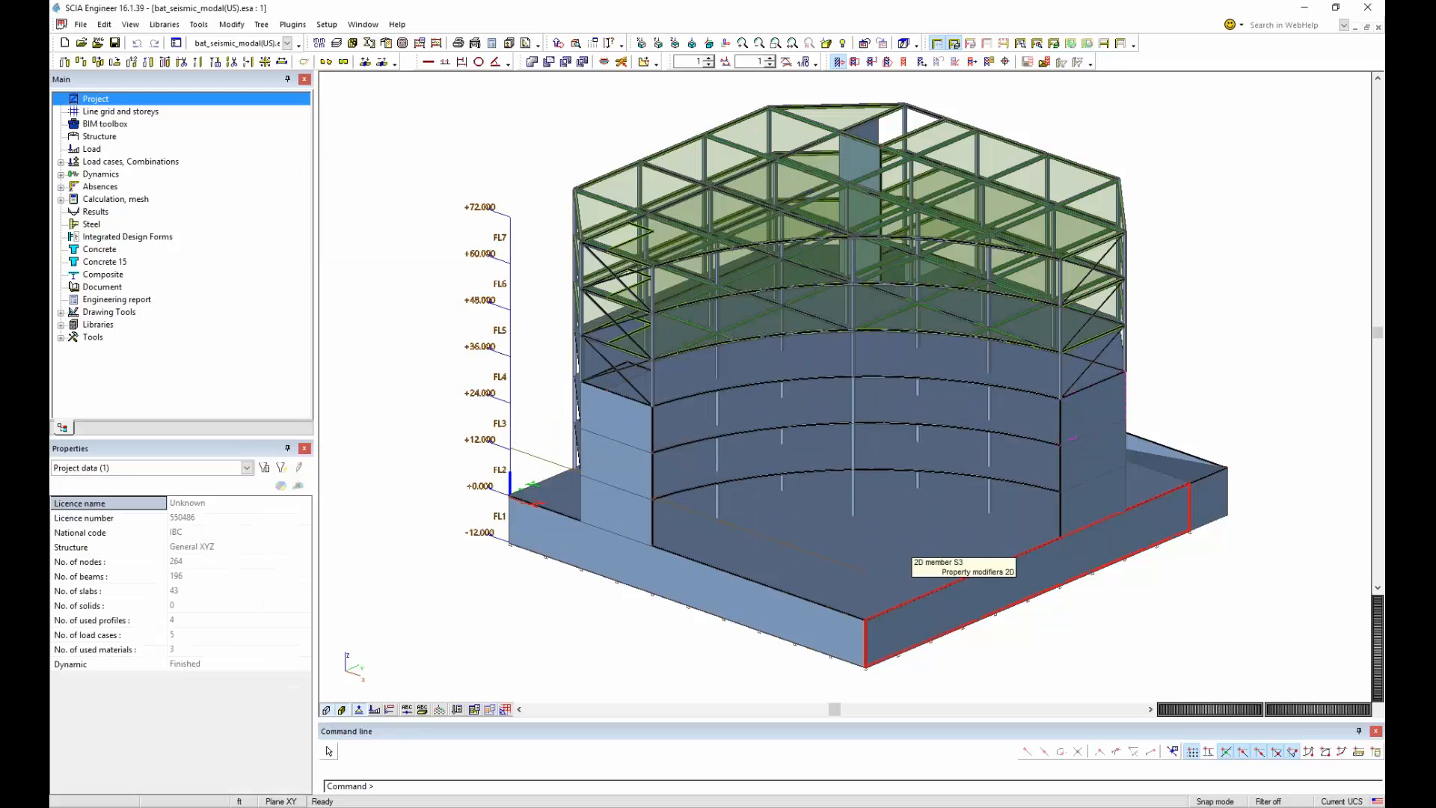
Inspect the 2D property modifiers of the long basement wall on storey FL1, then clear the selection.
left_click(894, 607)
scroll(306, 703, "down", 5)
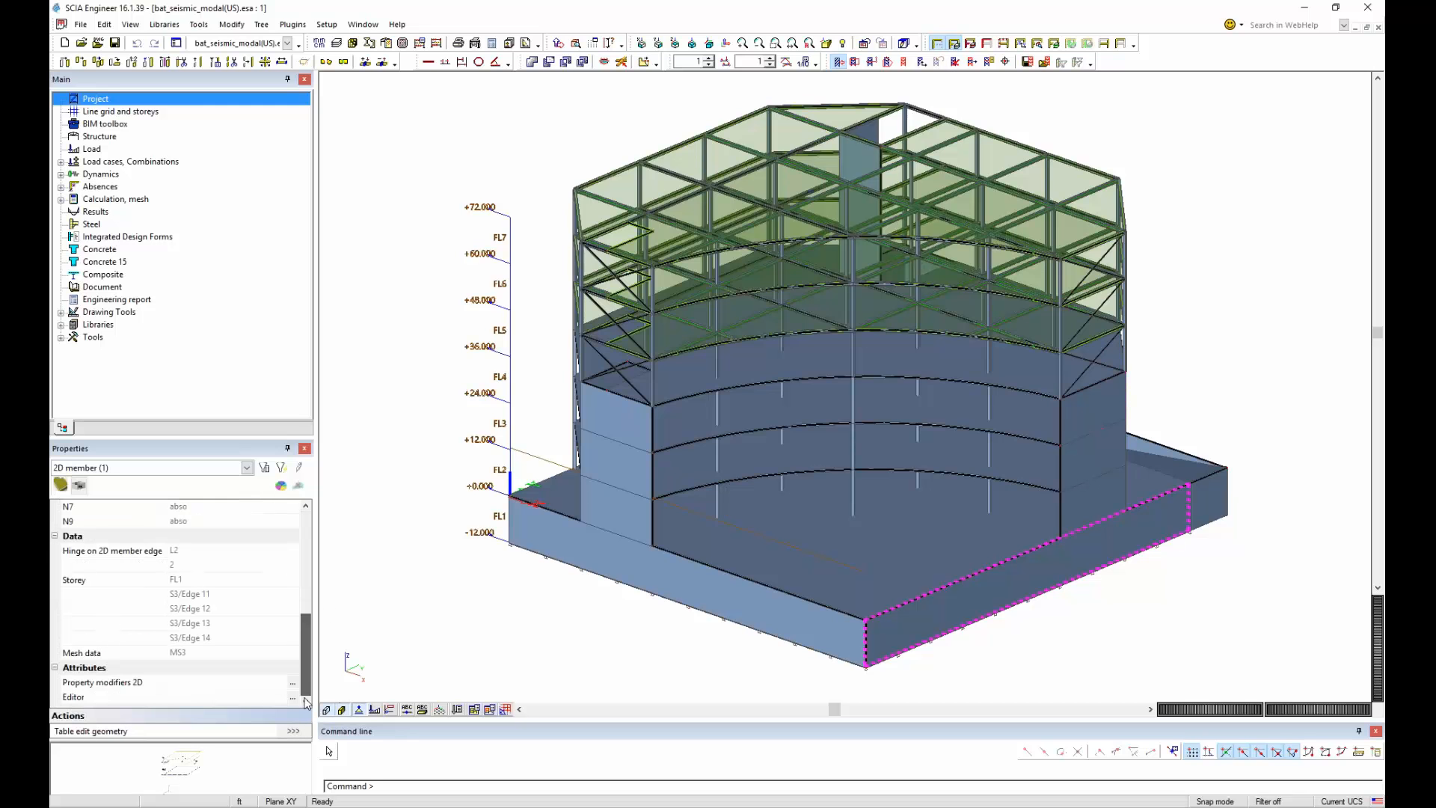
left_click(293, 683)
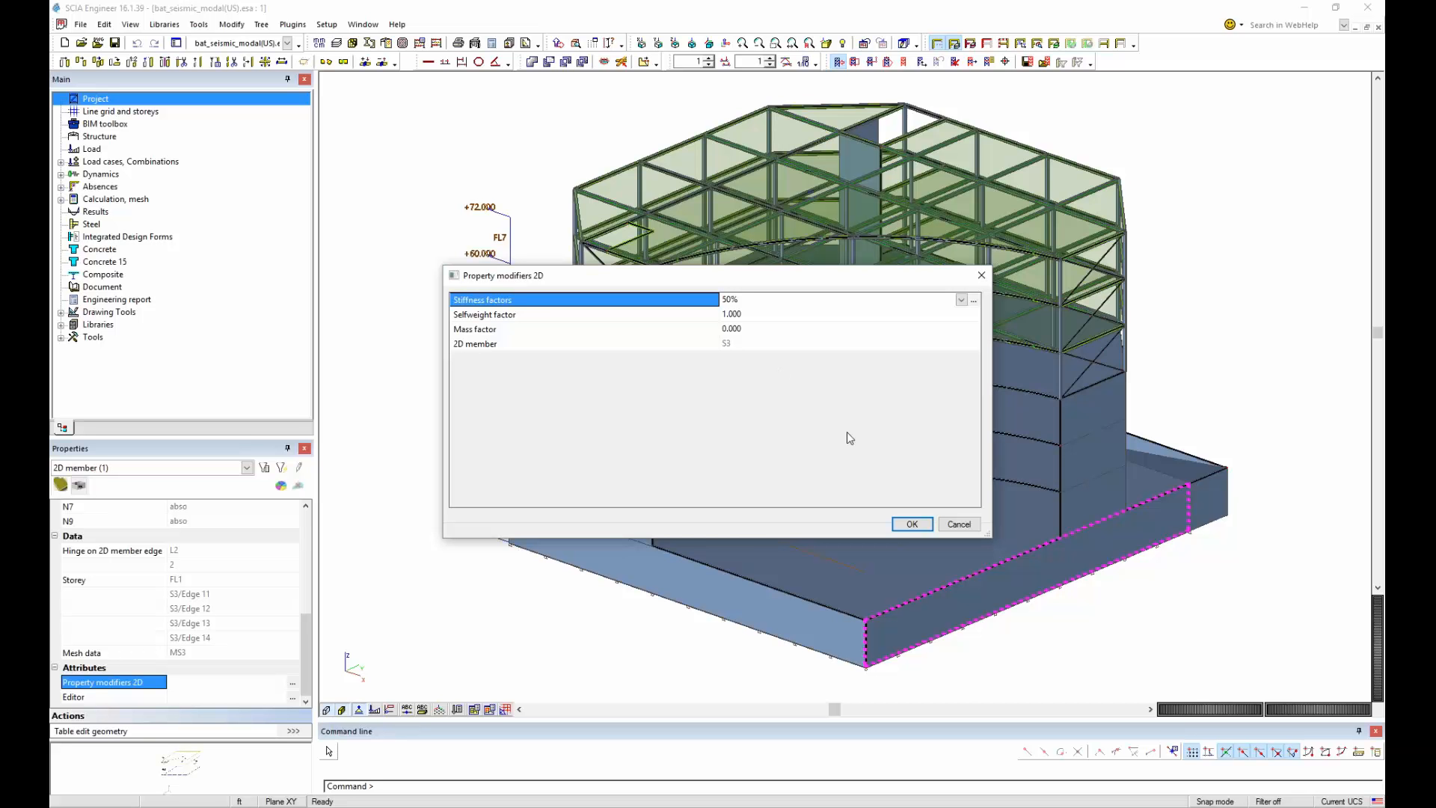
left_click(927, 524)
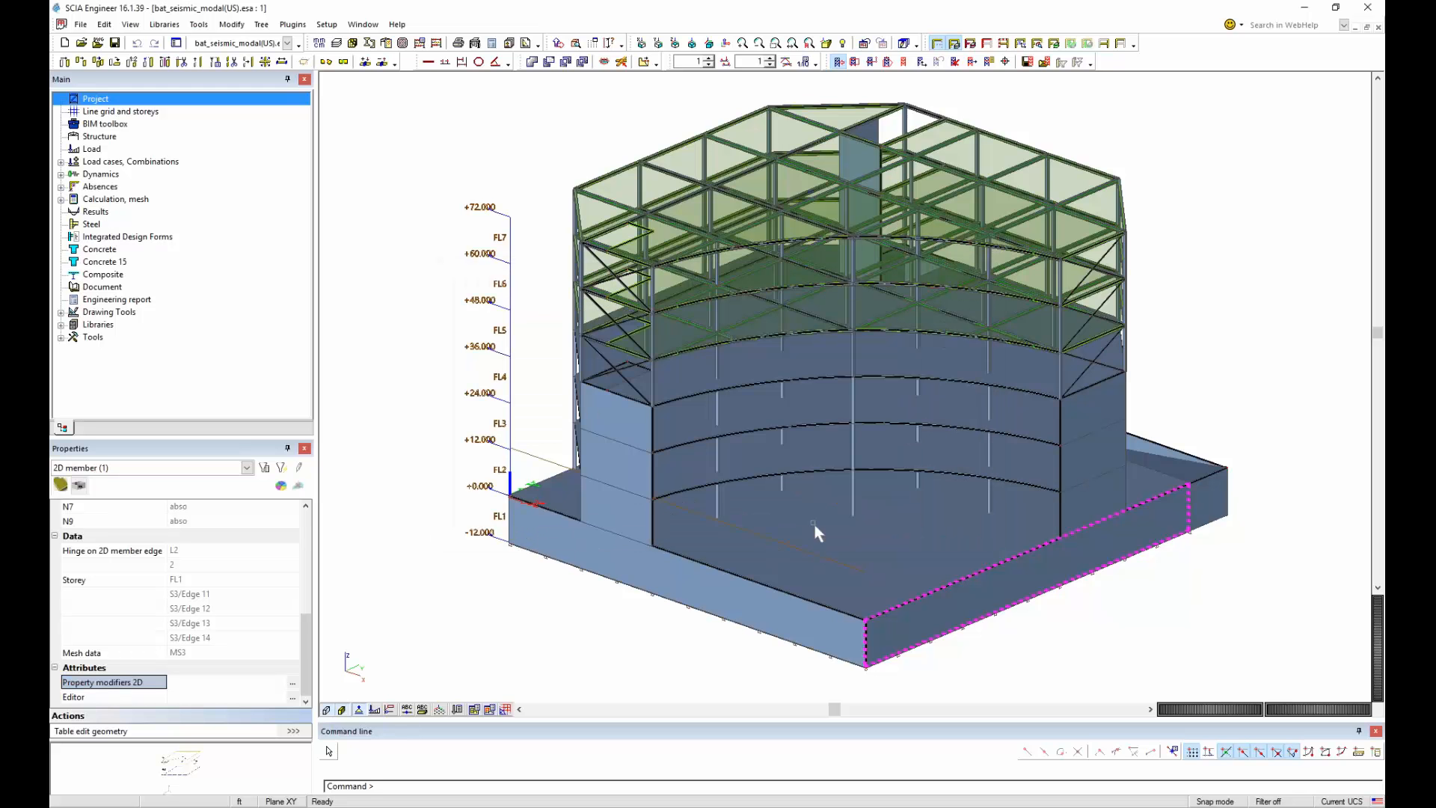
key("Escape")
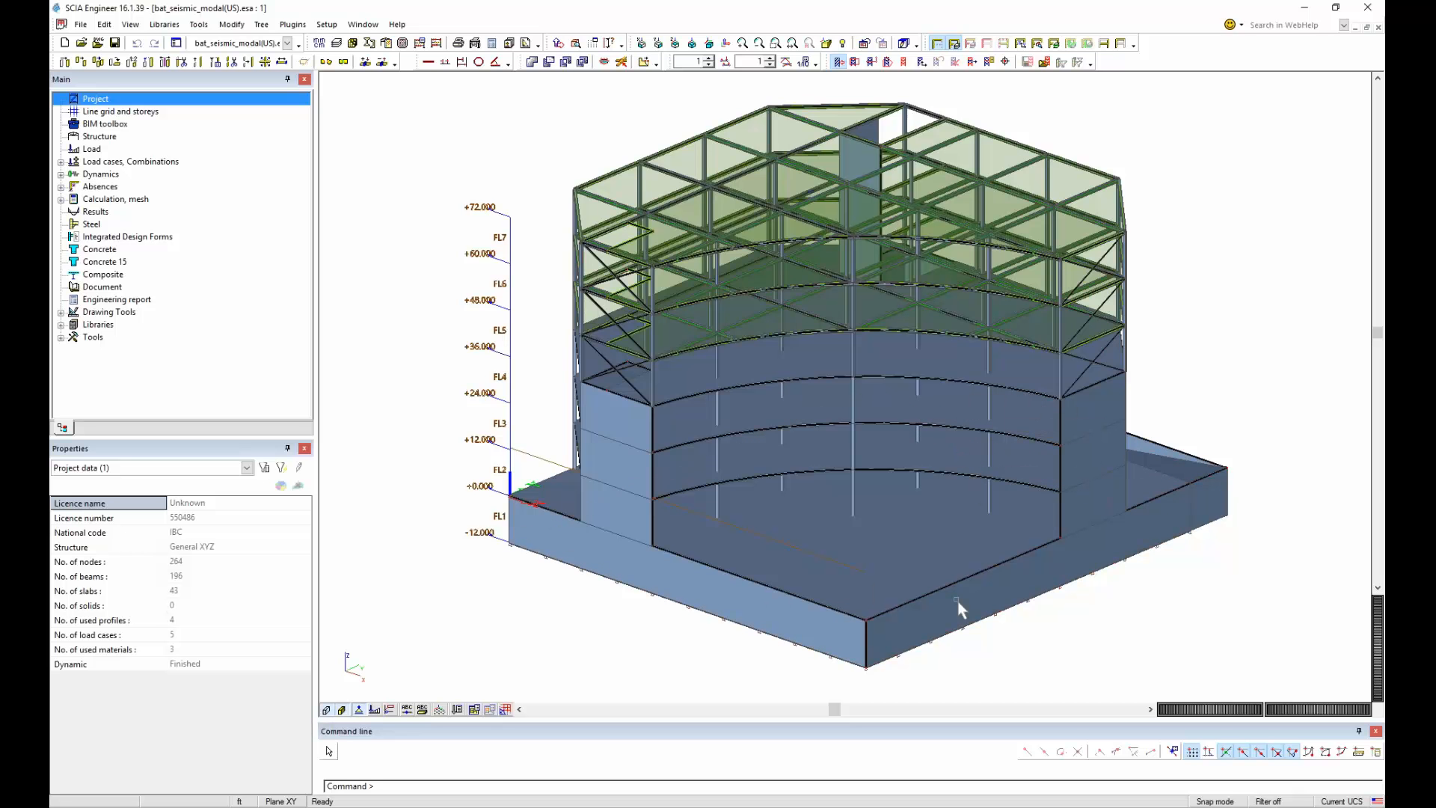
Display the eigen frequency calculation protocol as table results in an enlarged floating window.
left_click(94, 212)
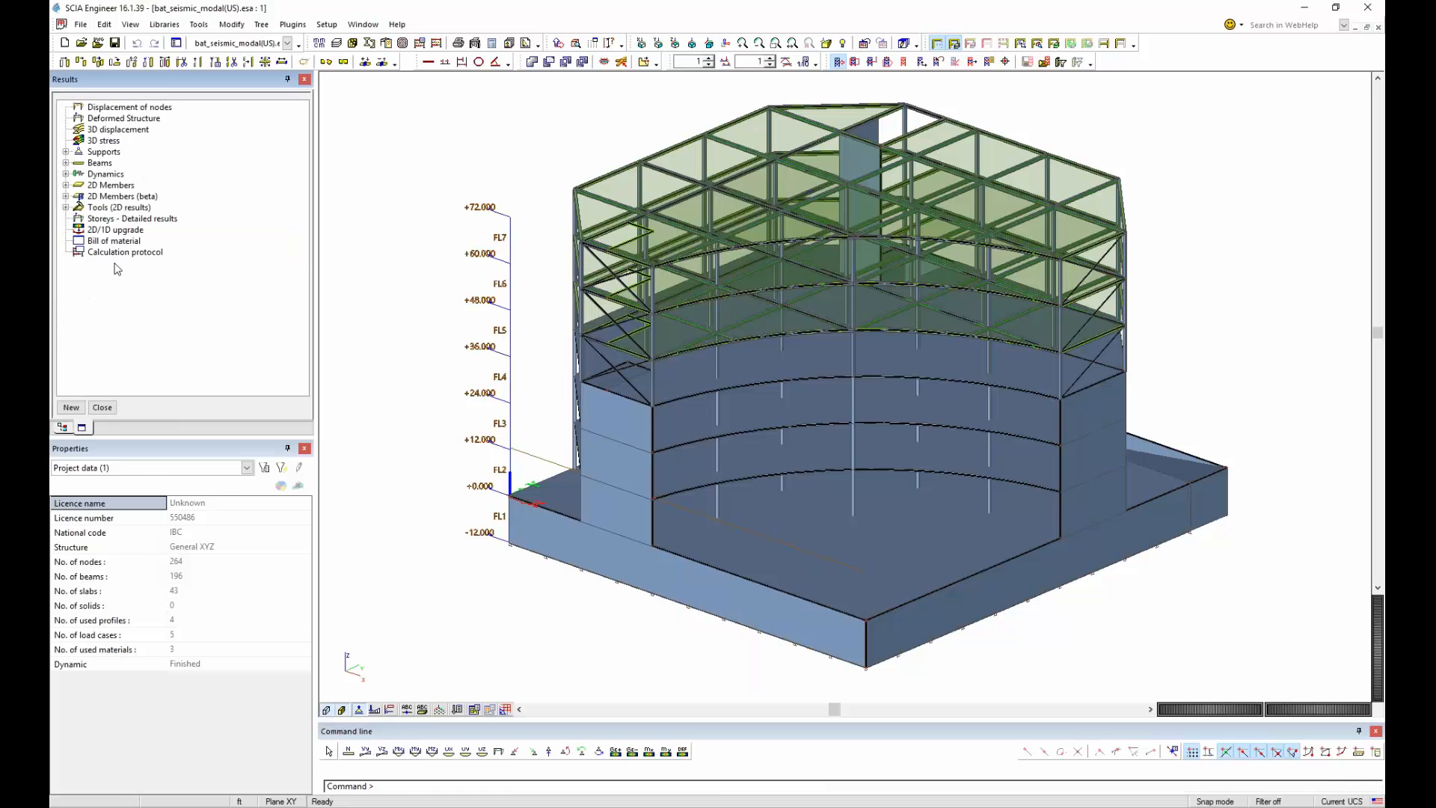
left_click(117, 253)
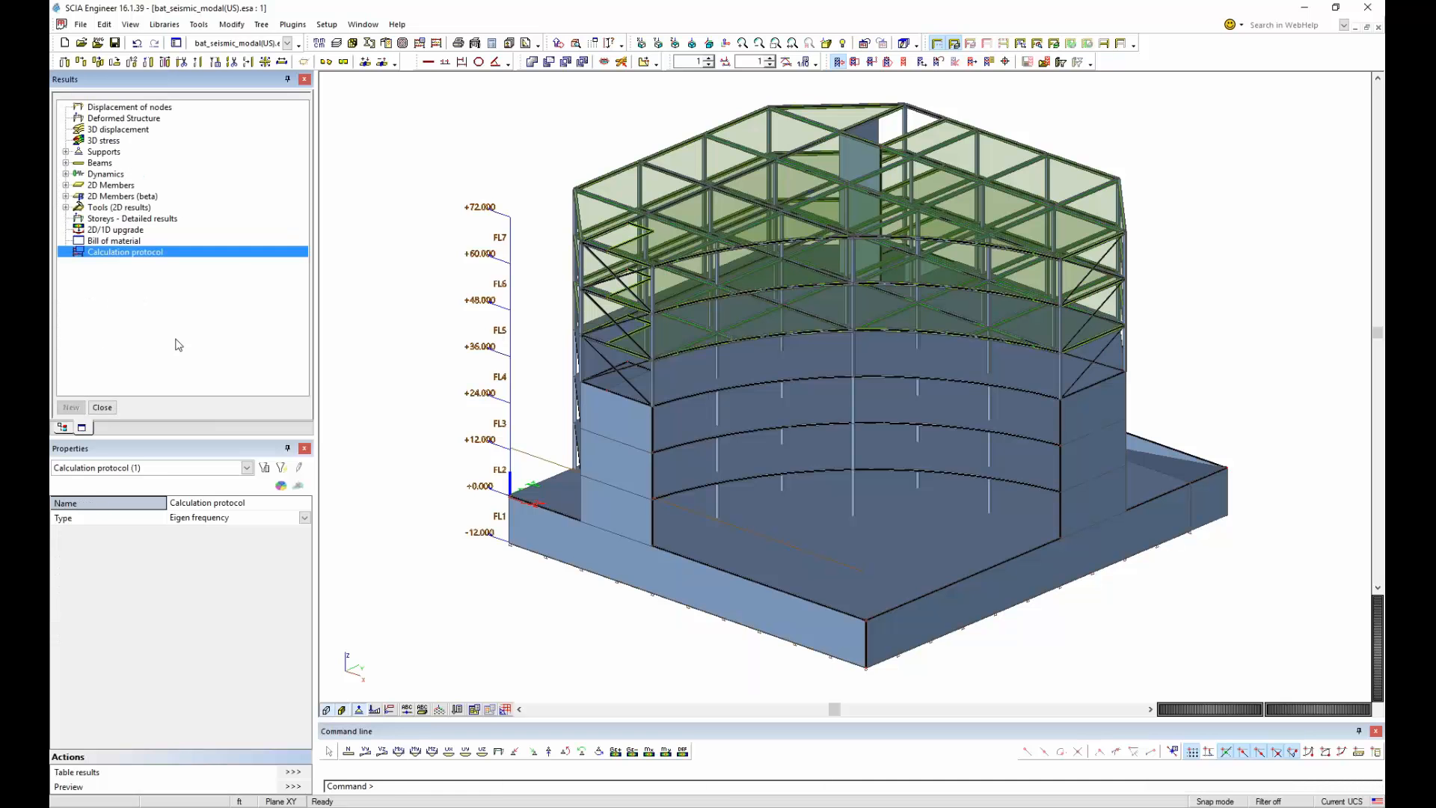
left_click(292, 786)
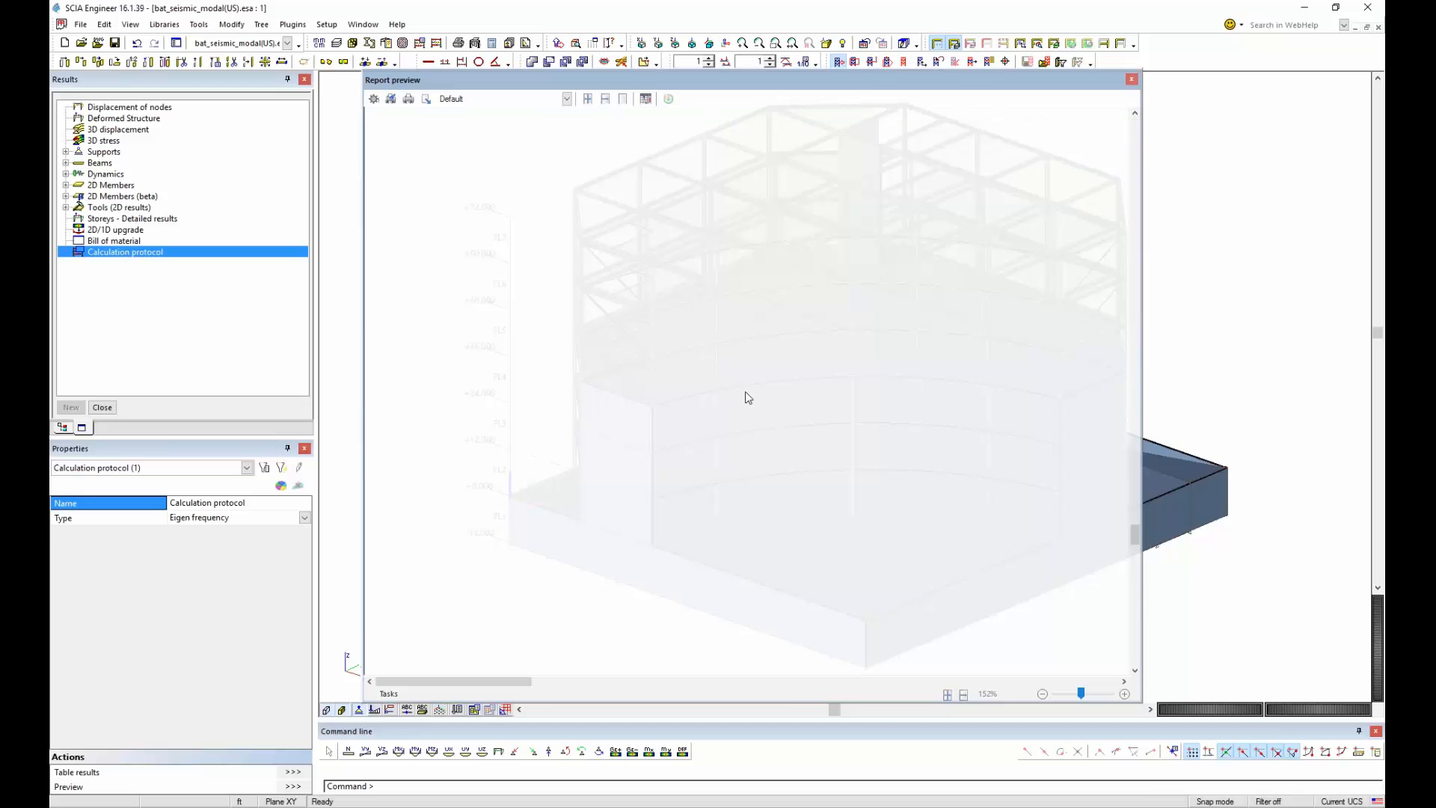
left_click(292, 772)
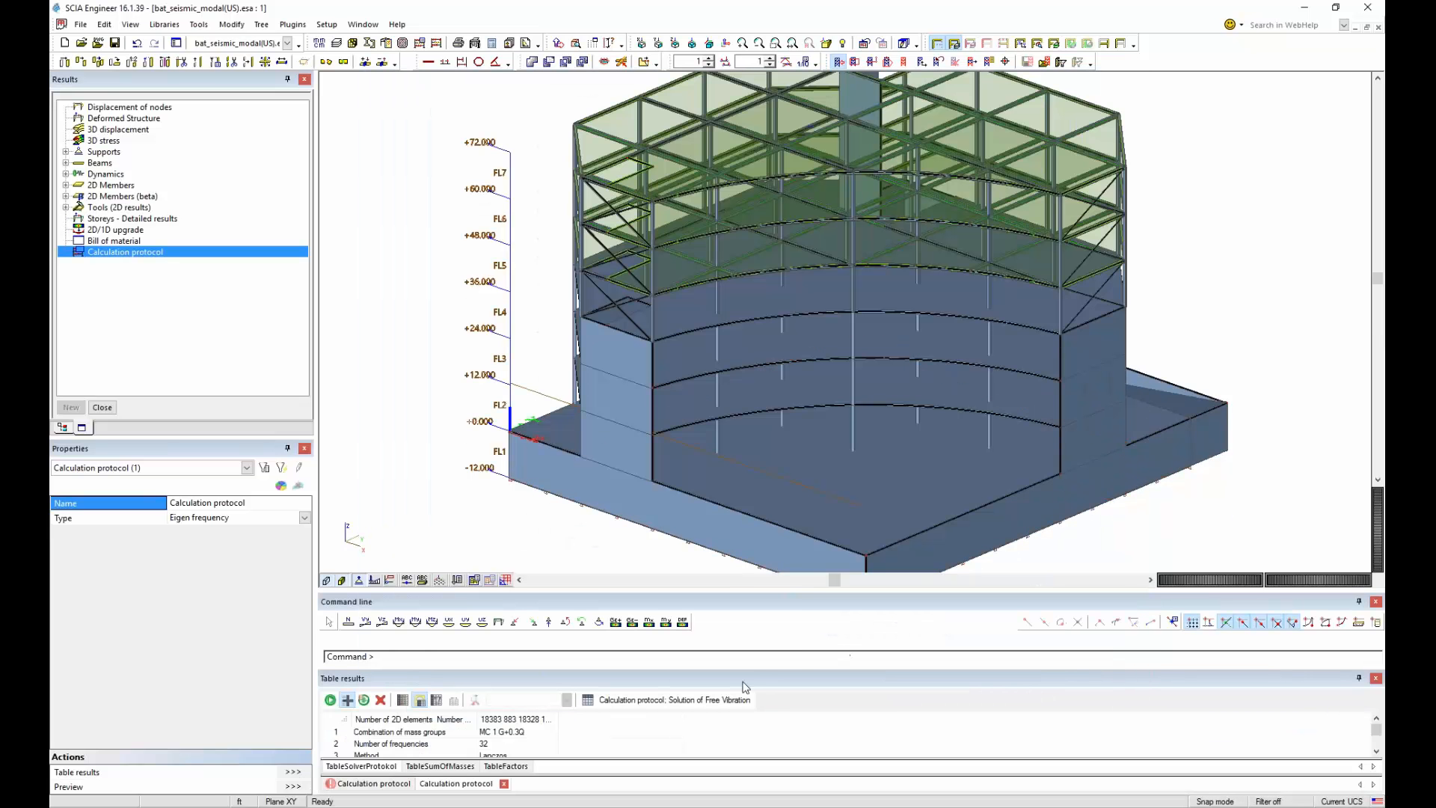
left_click_drag(746, 679, 748, 134)
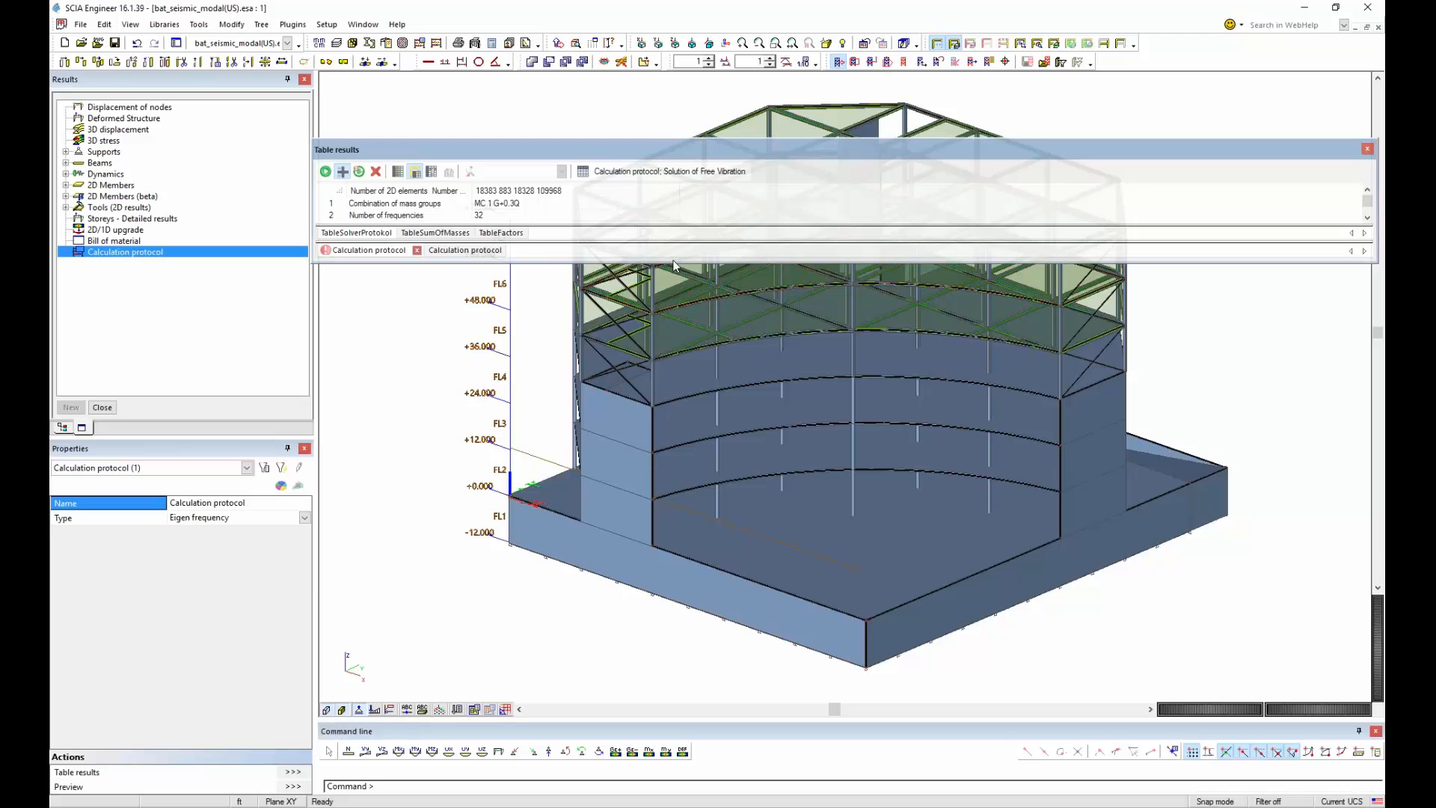
left_click_drag(673, 263, 777, 585)
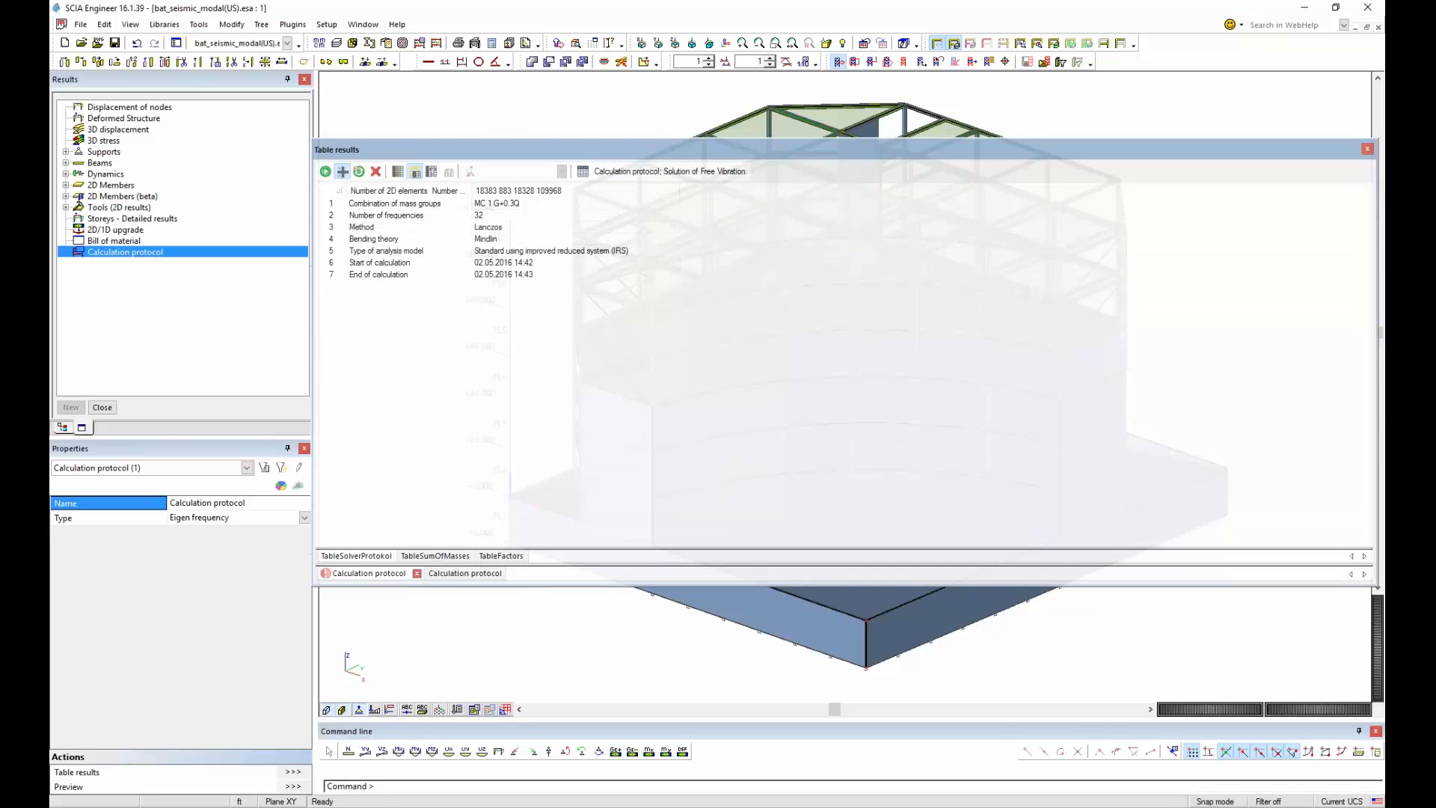
Examine the sum of masses and the modal factors of all modes in the first calculation protocol.
left_click(442, 556)
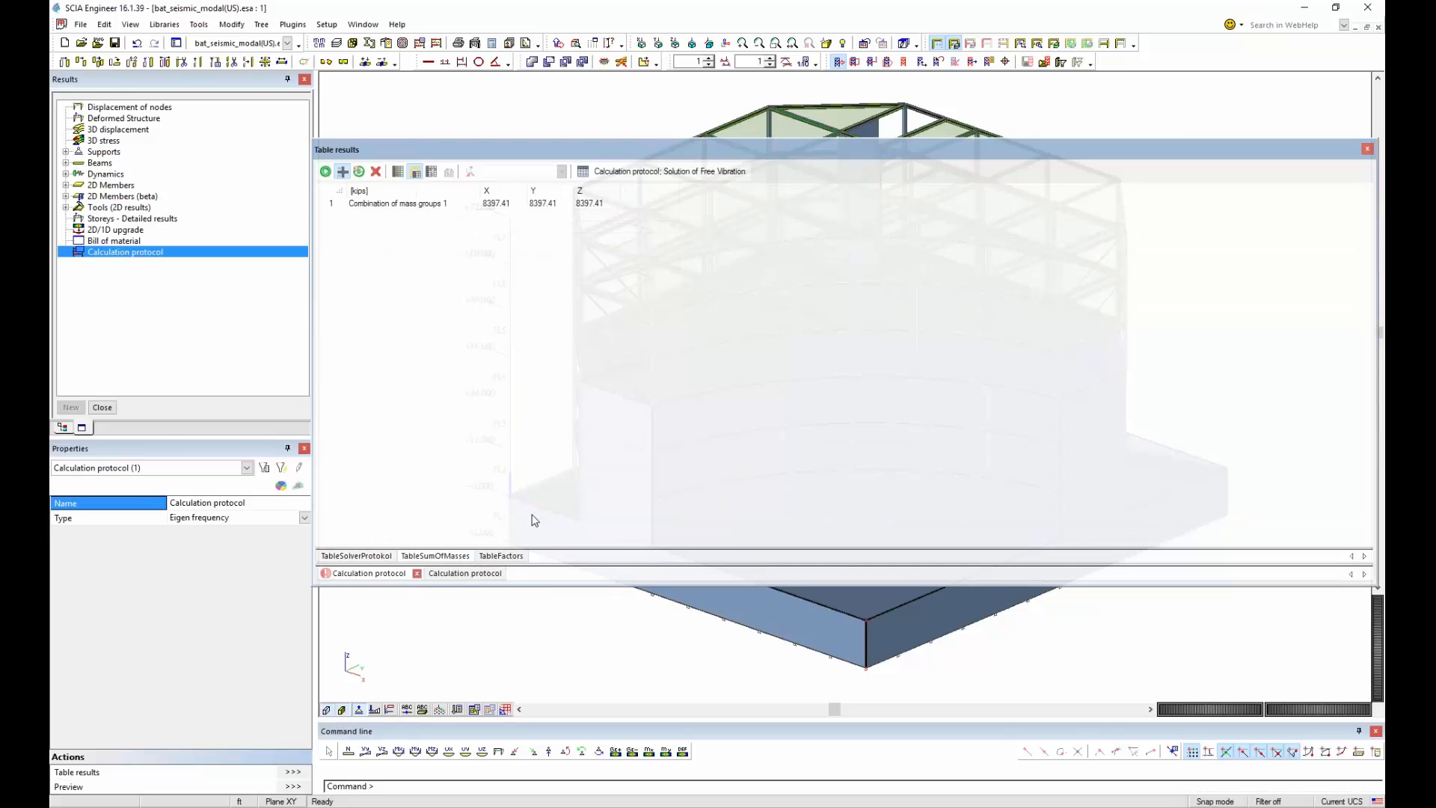
left_click(499, 556)
scroll(688, 516, "down", 2)
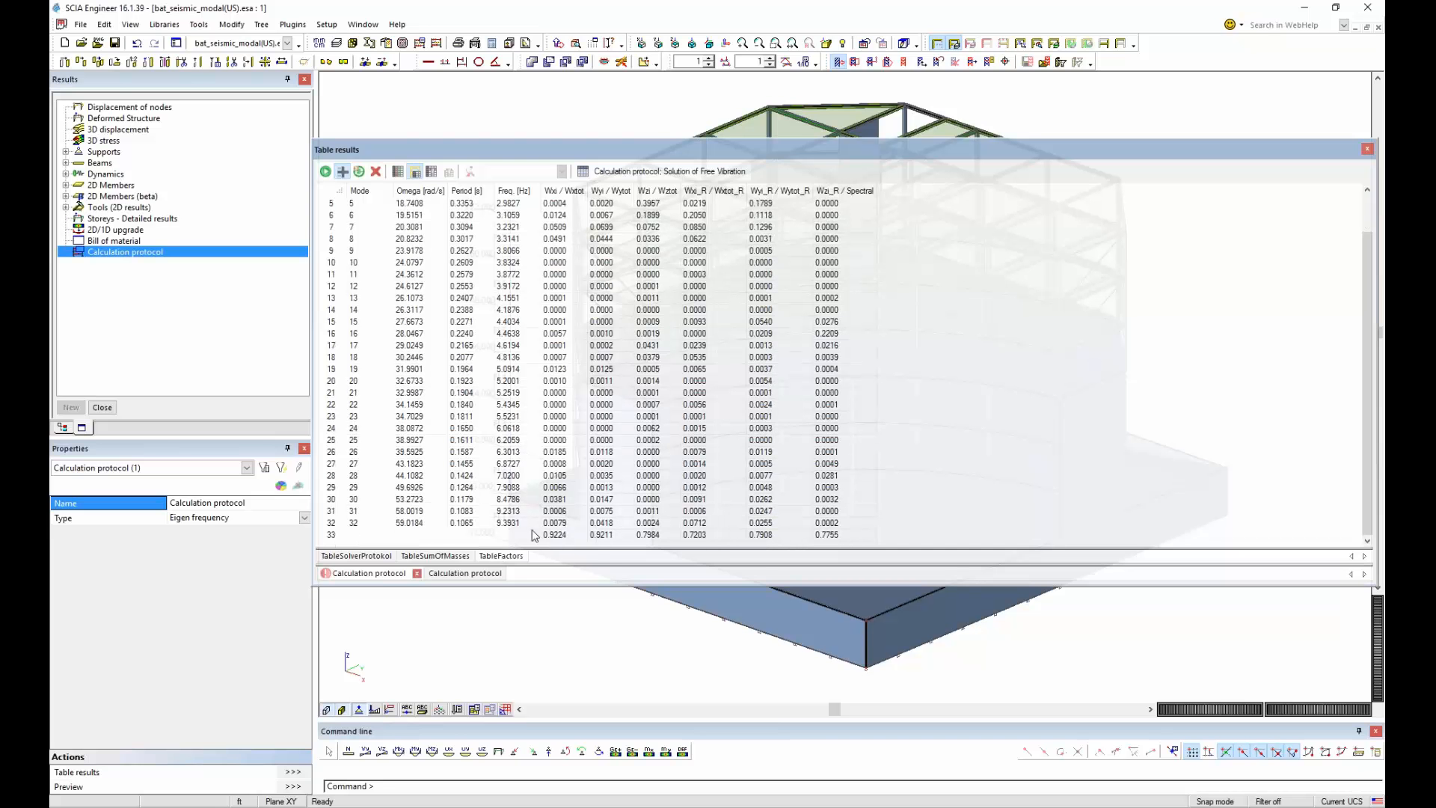
scroll(634, 453, "up", 2)
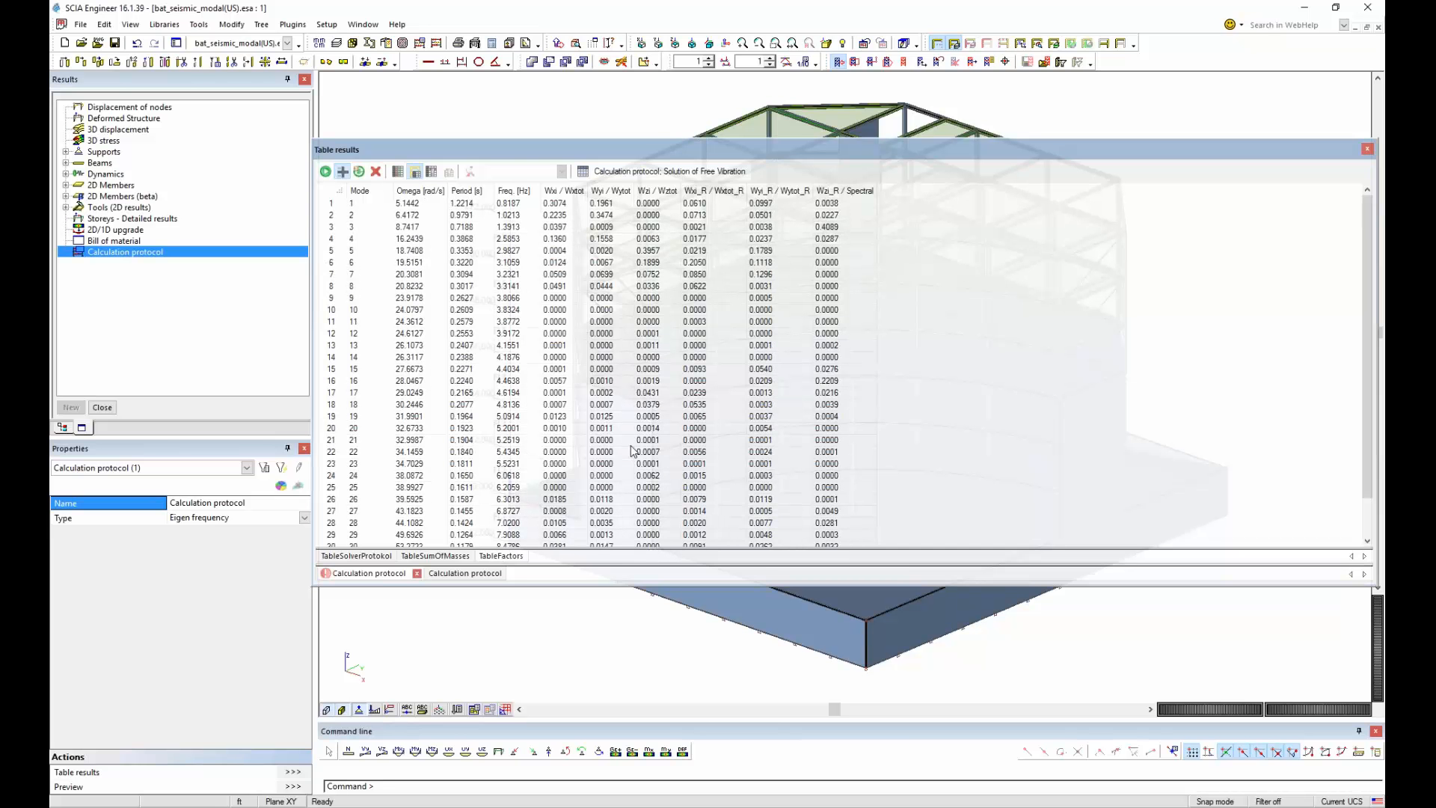
scroll(628, 445, "down", 2)
scroll(619, 428, "up", 2)
Examine the modal factors and their totals in the second calculation protocol, then close the table results.
left_click(483, 573)
left_click(500, 558)
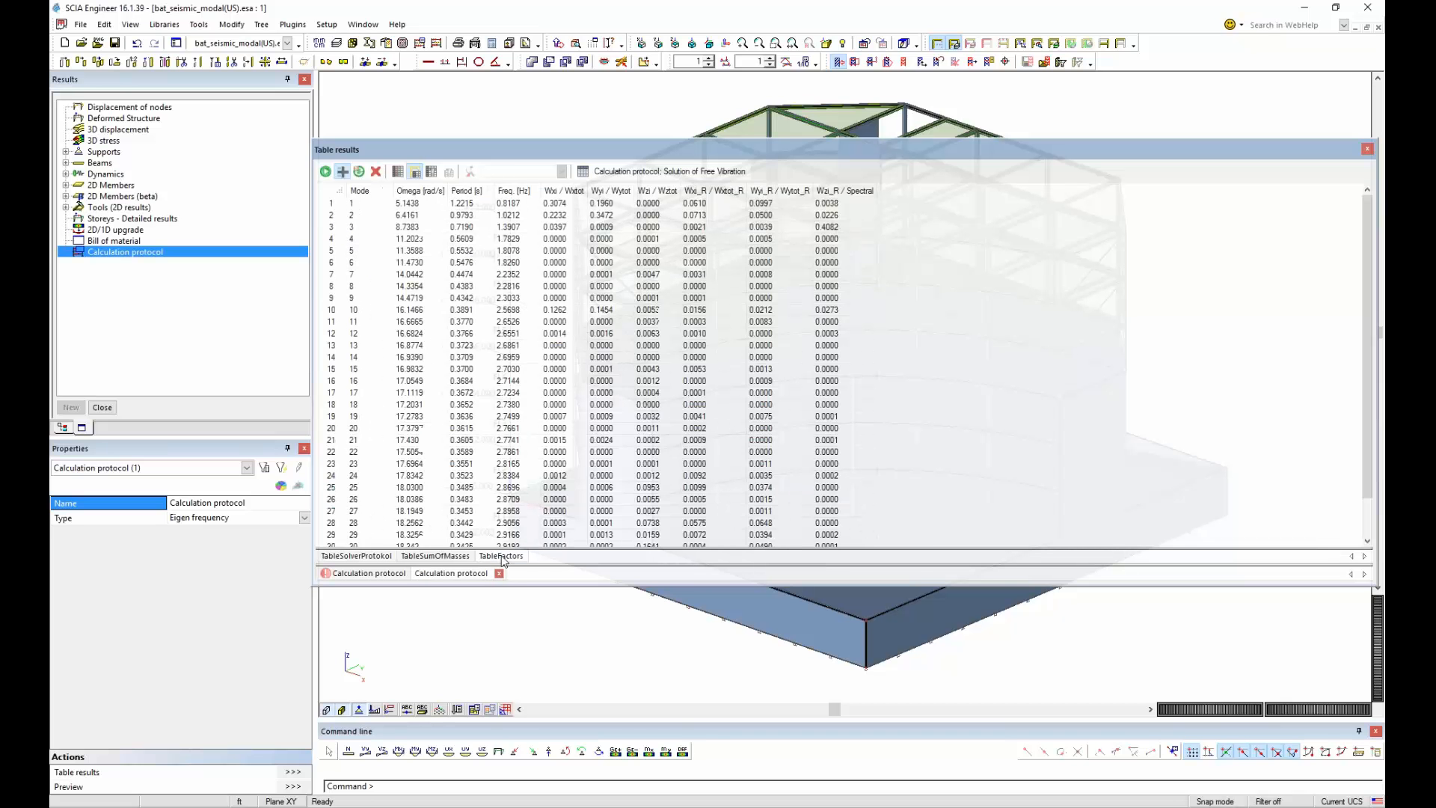
scroll(626, 490, "down", 2)
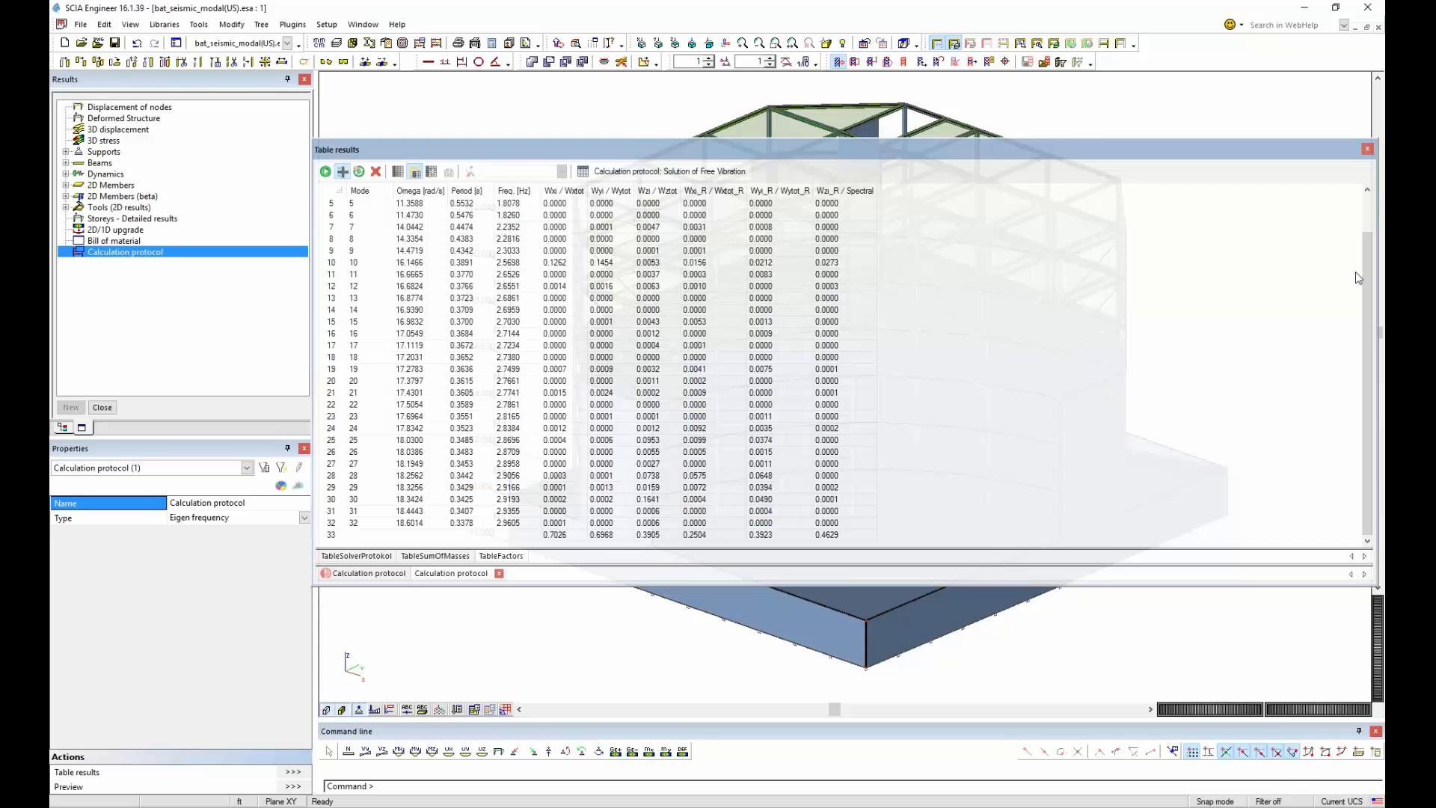
left_click(1369, 149)
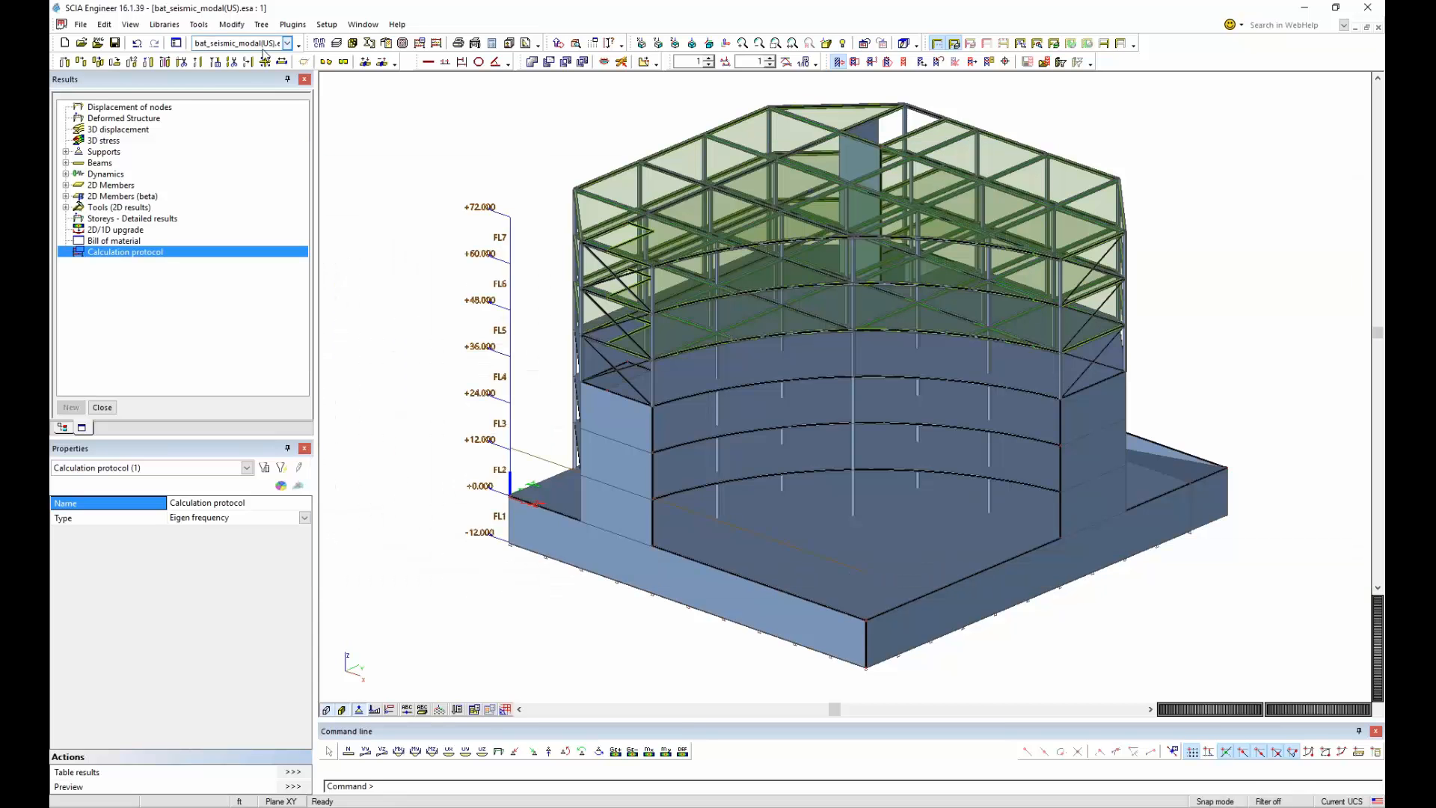
Switch to the bat_seismic_IRS(US).esa project and inspect the dynamics options in the solver setup, including the IRS method, leaving them unchanged.
left_click(288, 43)
left_click(240, 79)
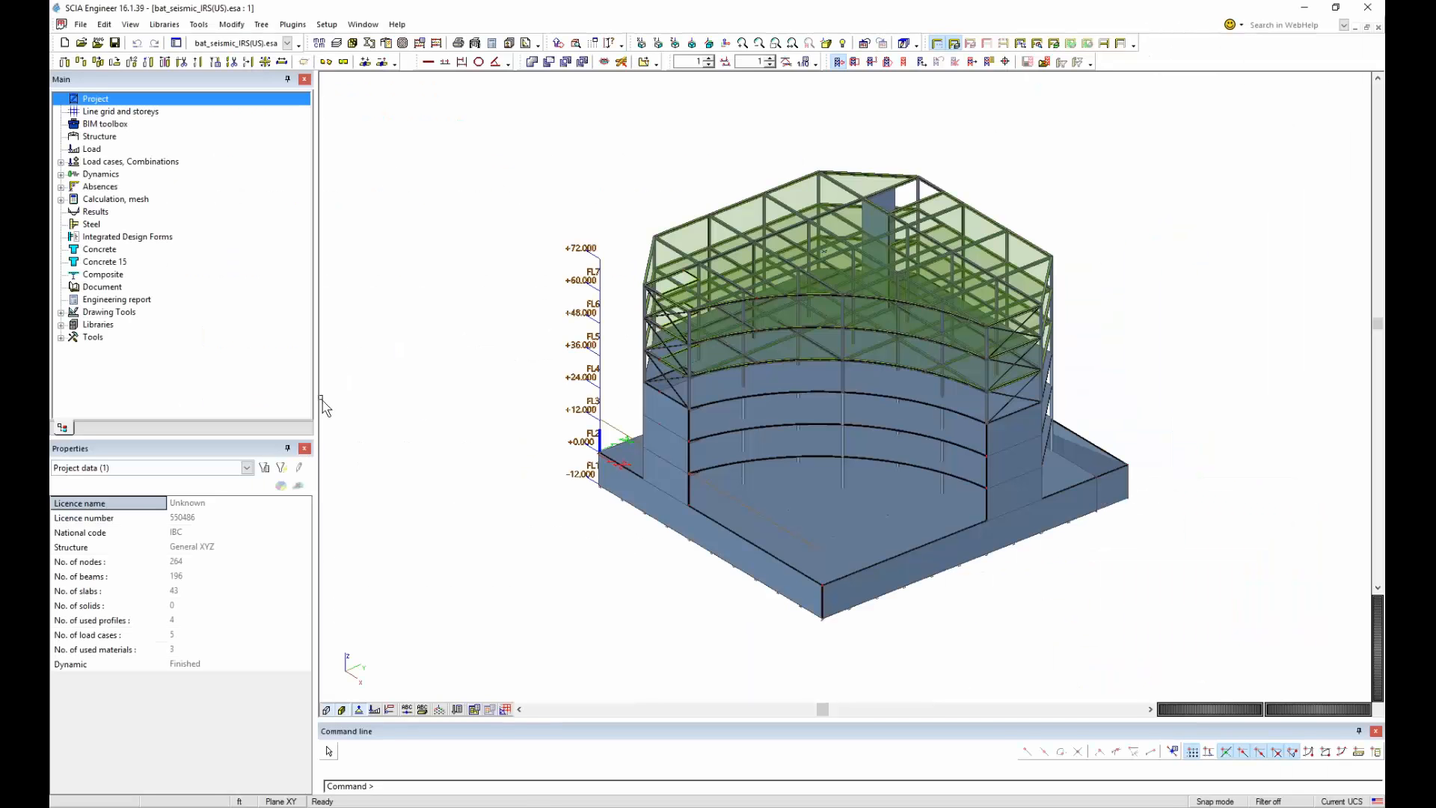
double_click(79, 202)
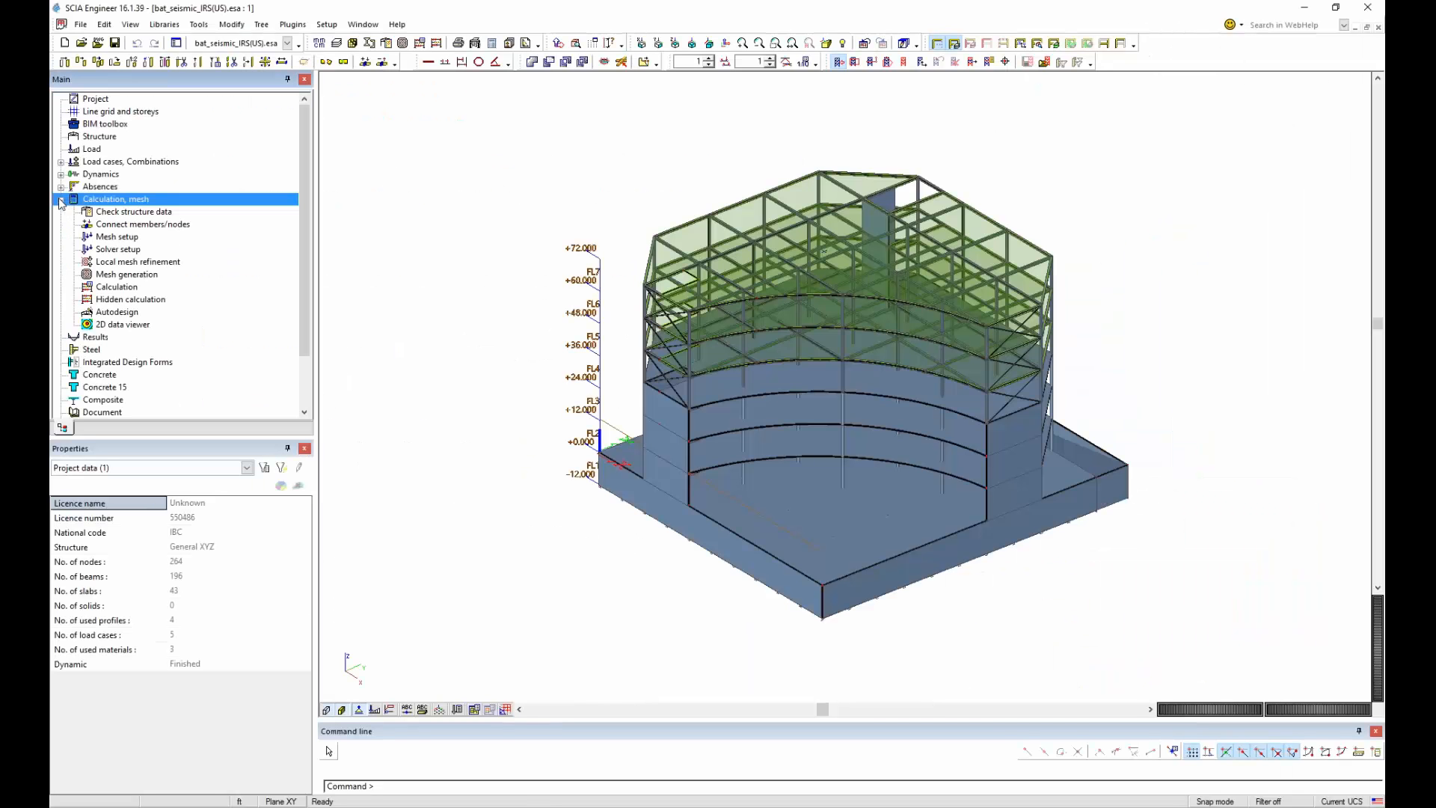
left_click(141, 249)
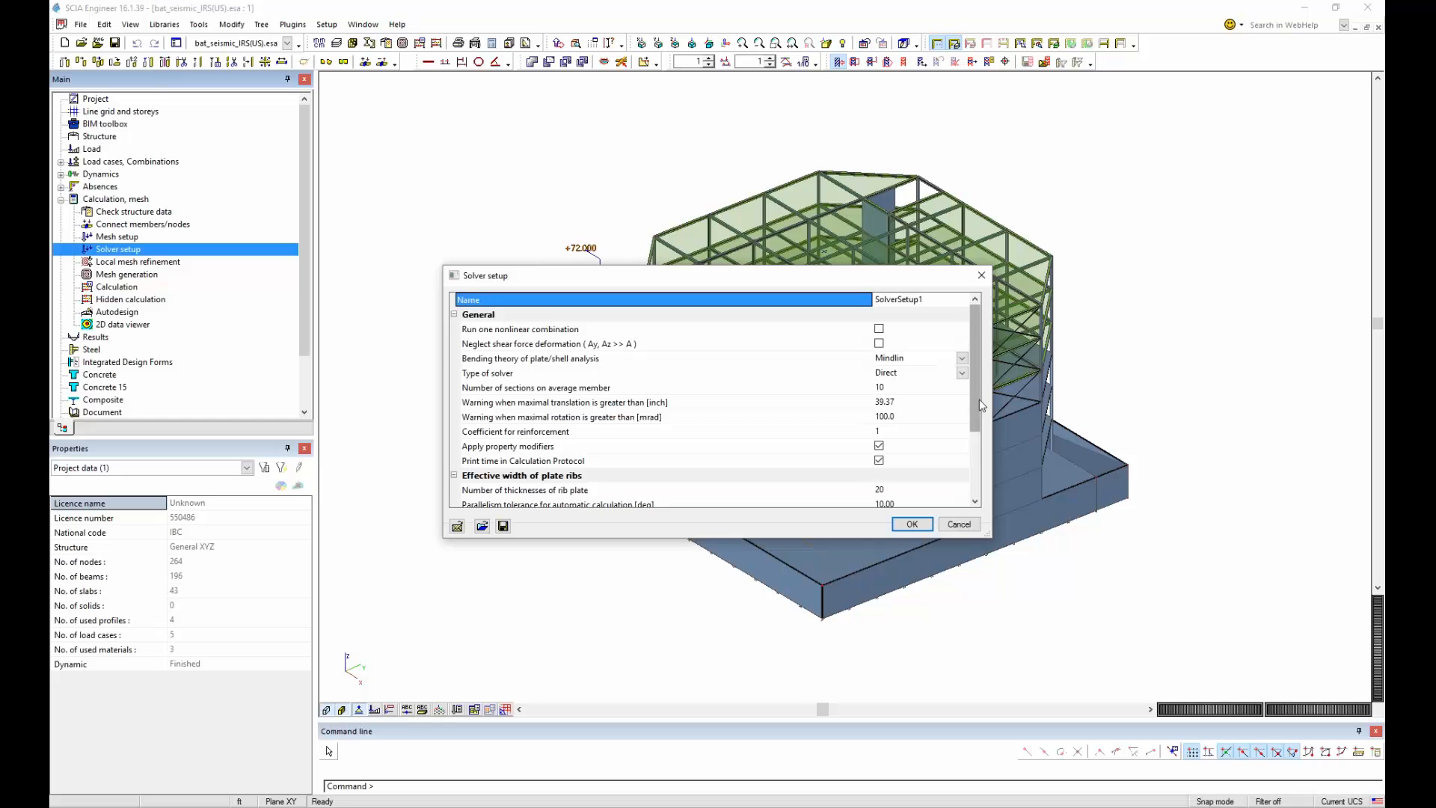
scroll(871, 468, "down", 3)
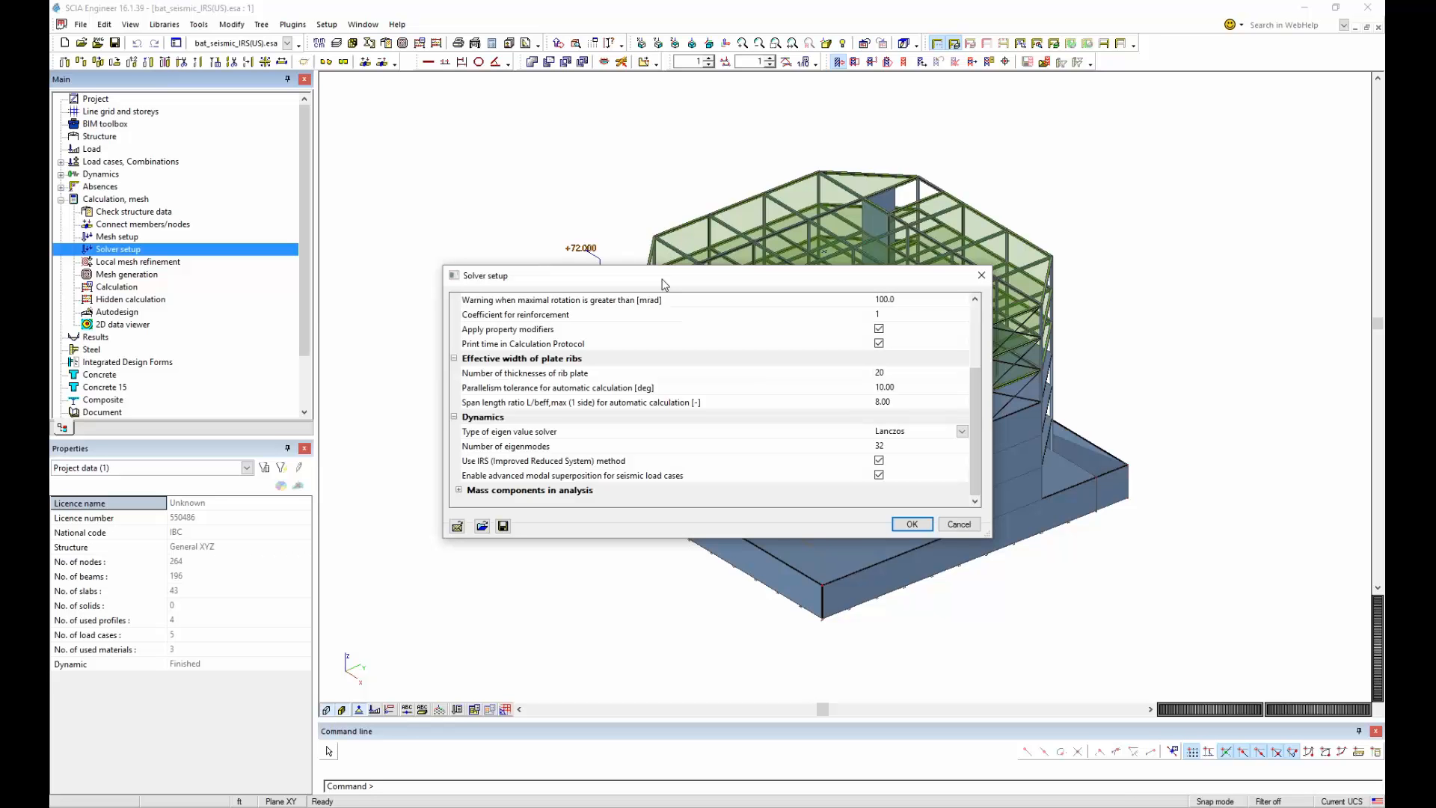
left_click_drag(724, 278, 913, 241)
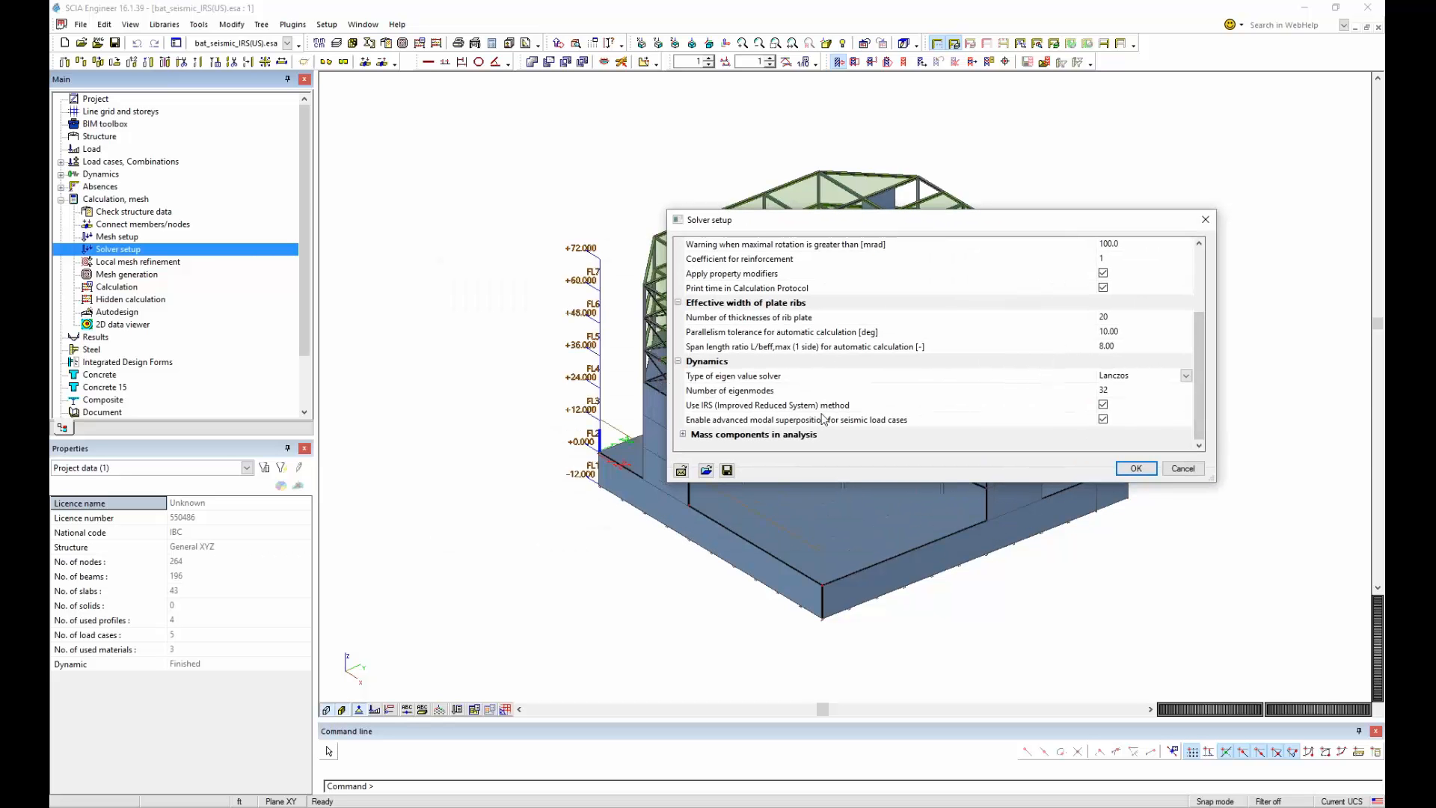
left_click(1179, 469)
Display the eigen frequency calculation protocol as table results, examine the modal factors and their totals, then close the results.
left_click(152, 336)
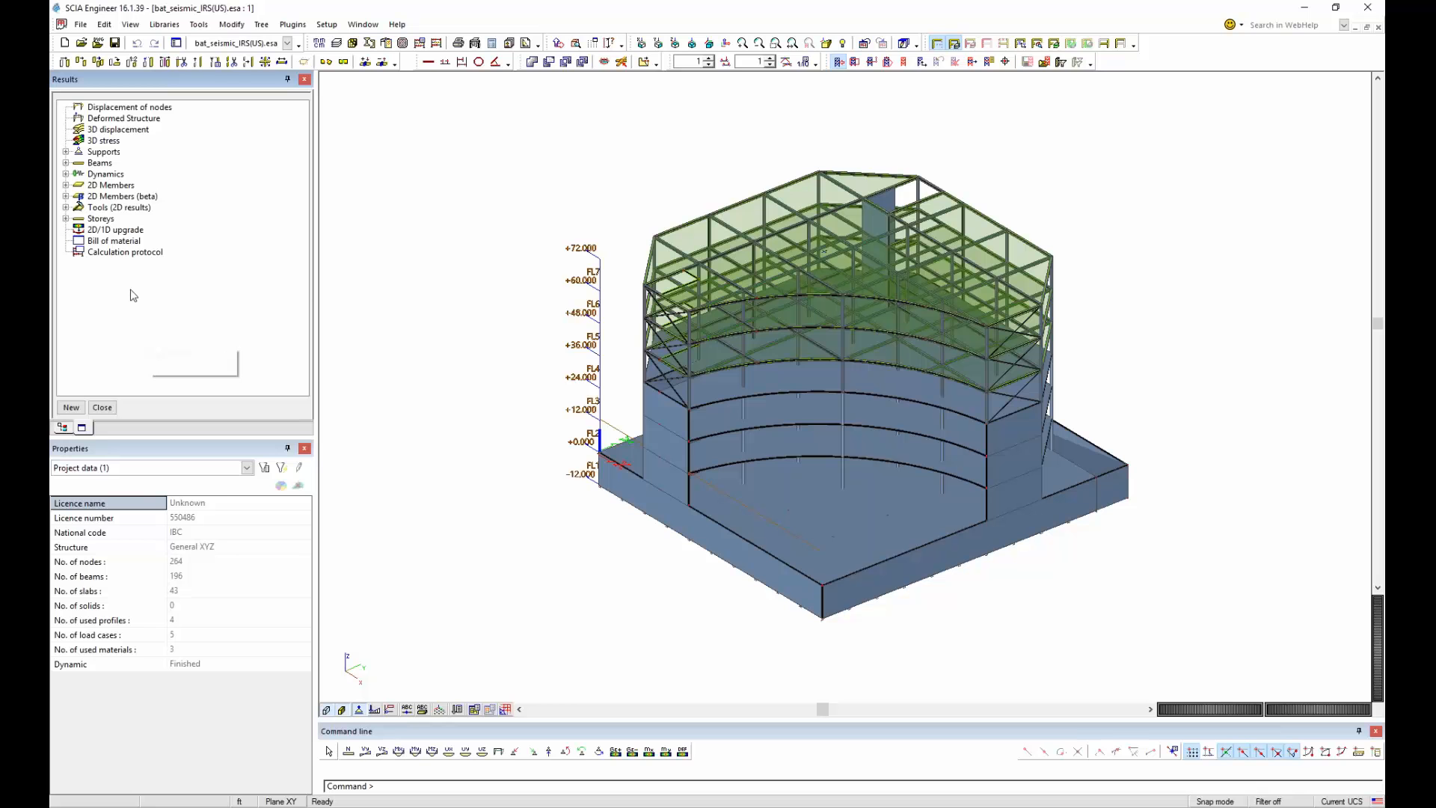
left_click(123, 268)
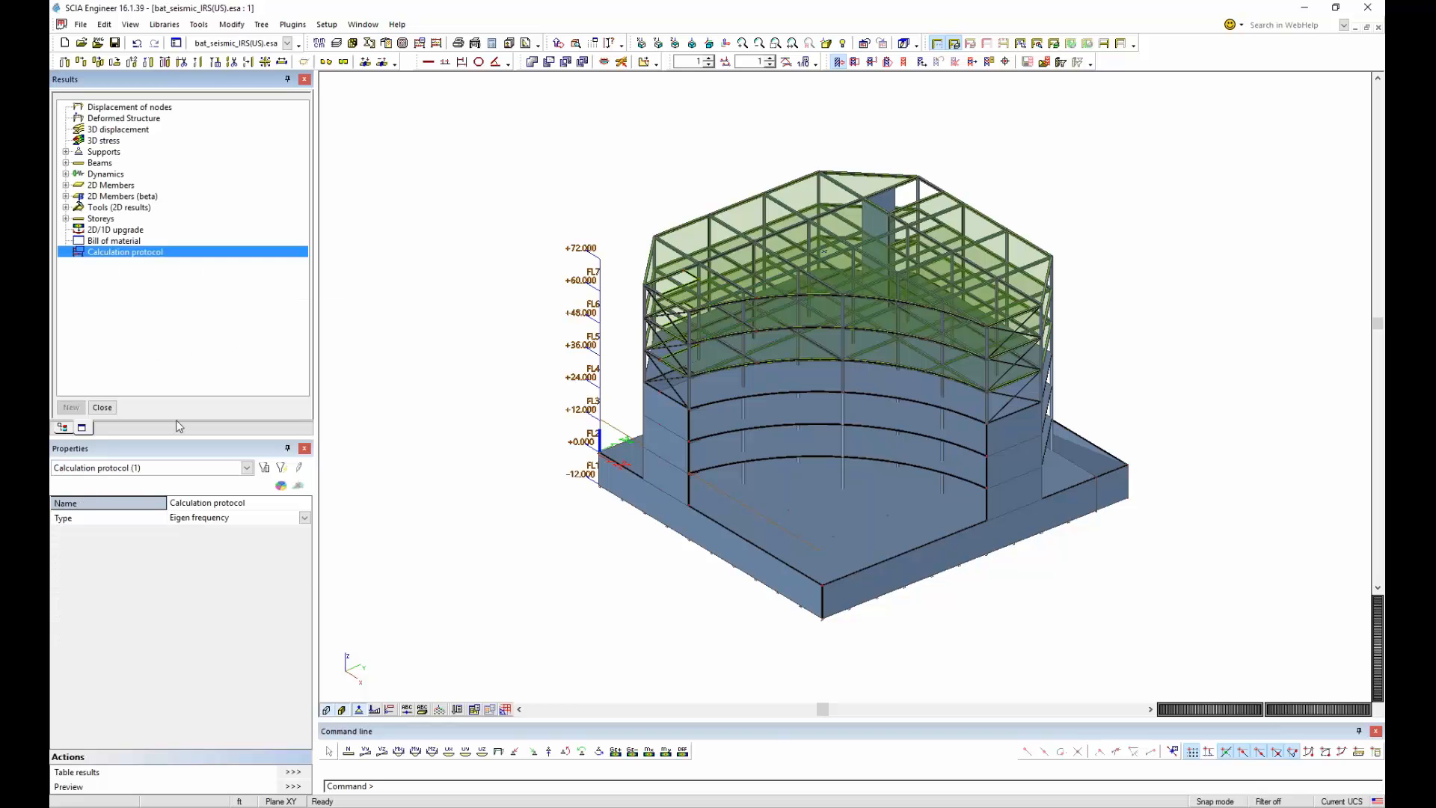
left_click(292, 774)
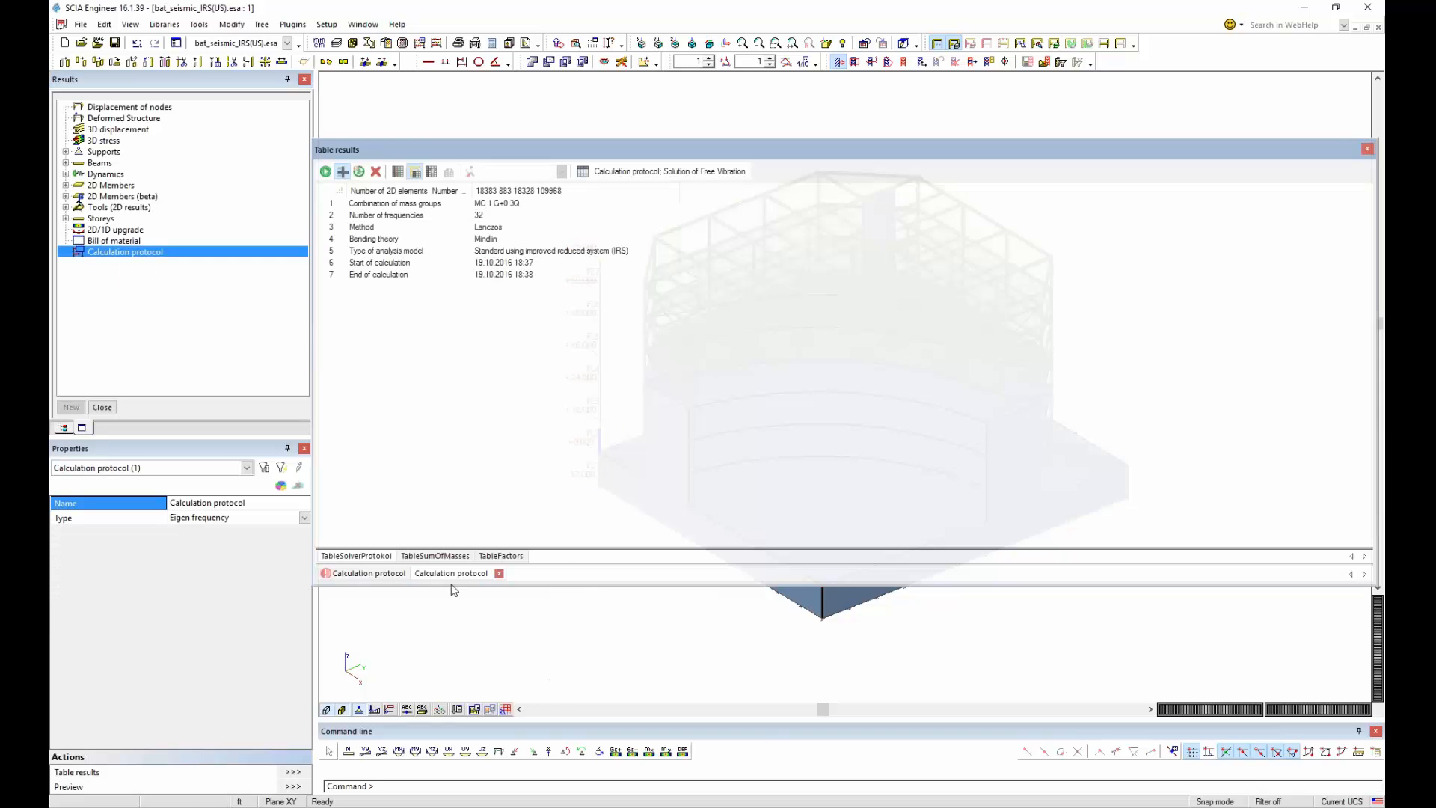
left_click(496, 558)
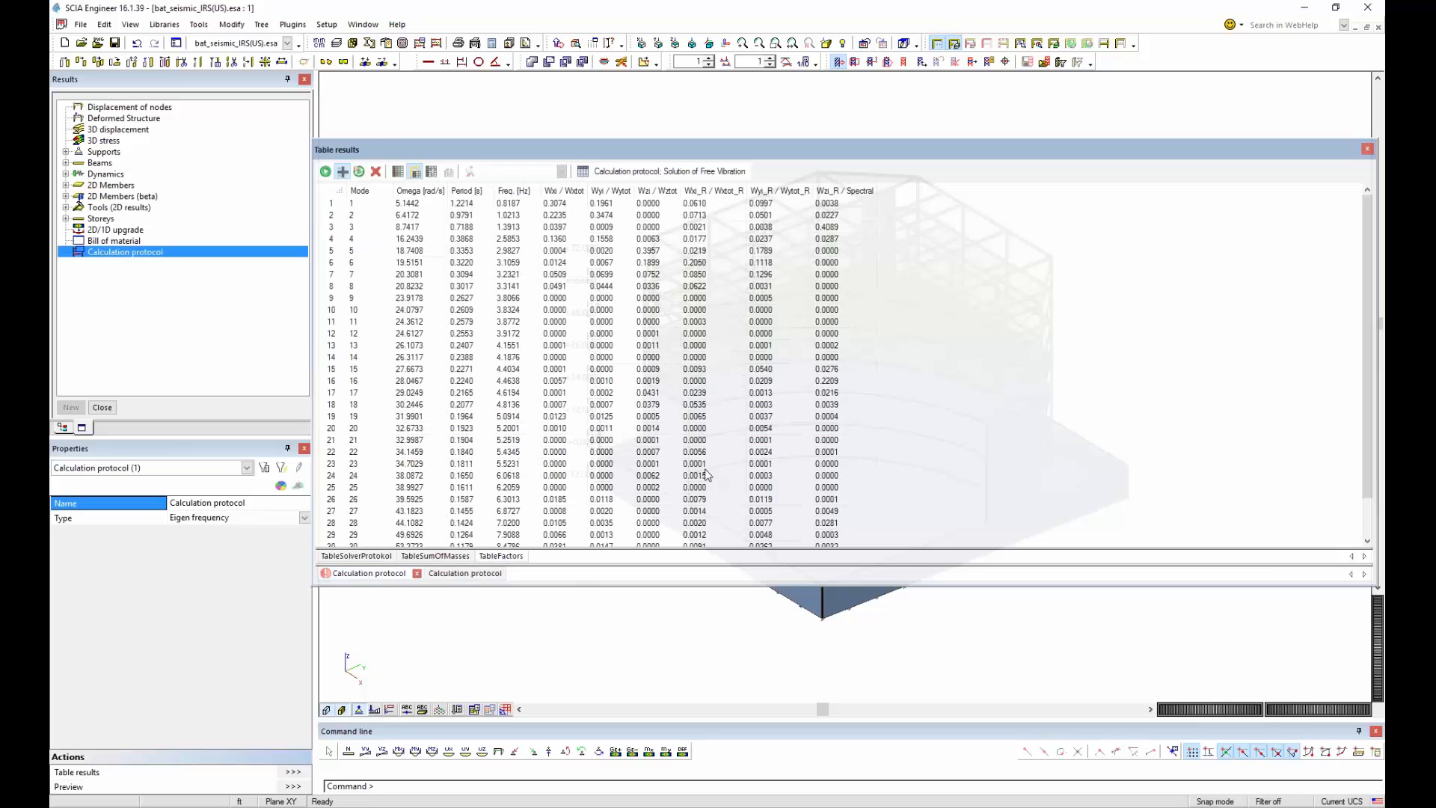
scroll(720, 388, "down", 2)
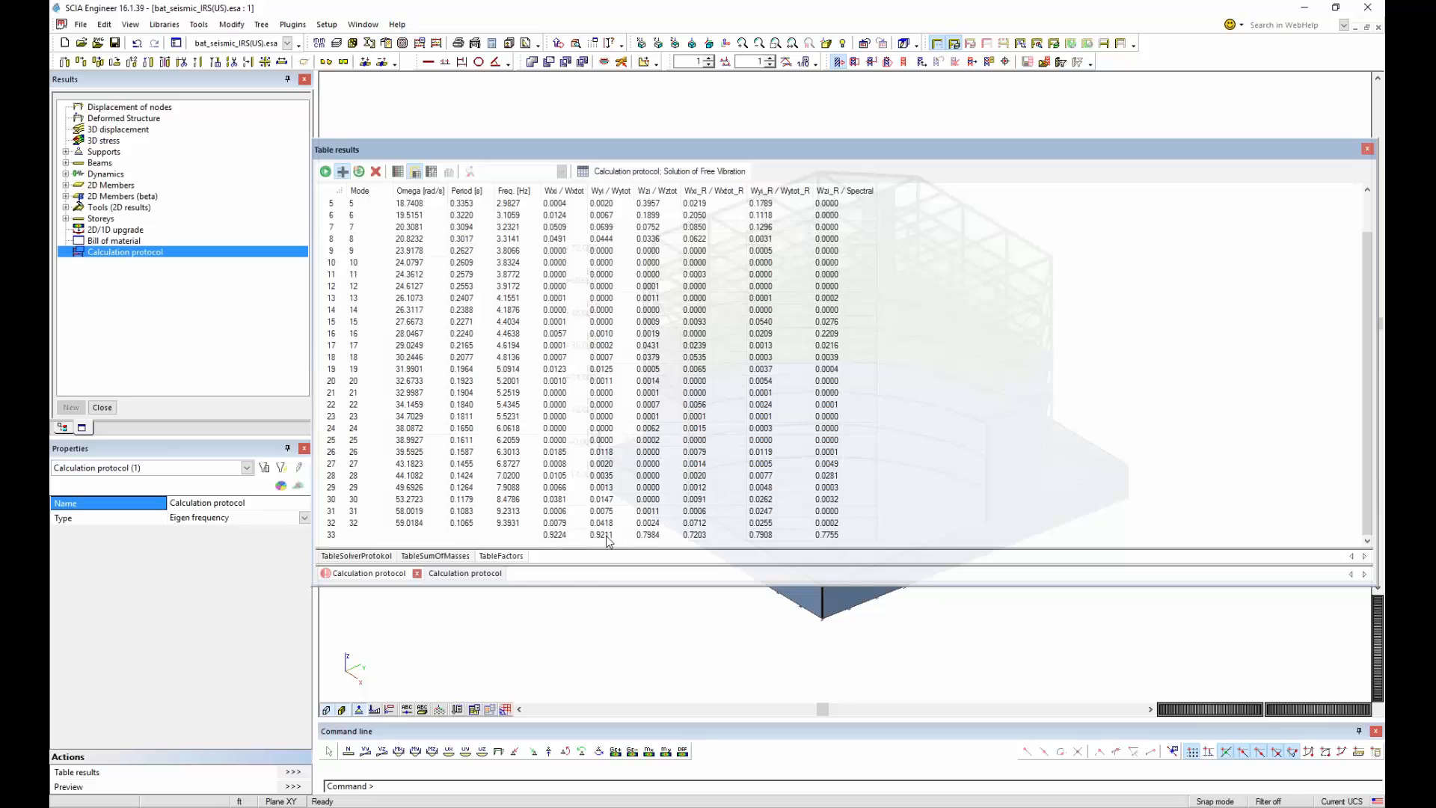
scroll(605, 541, "up", 2)
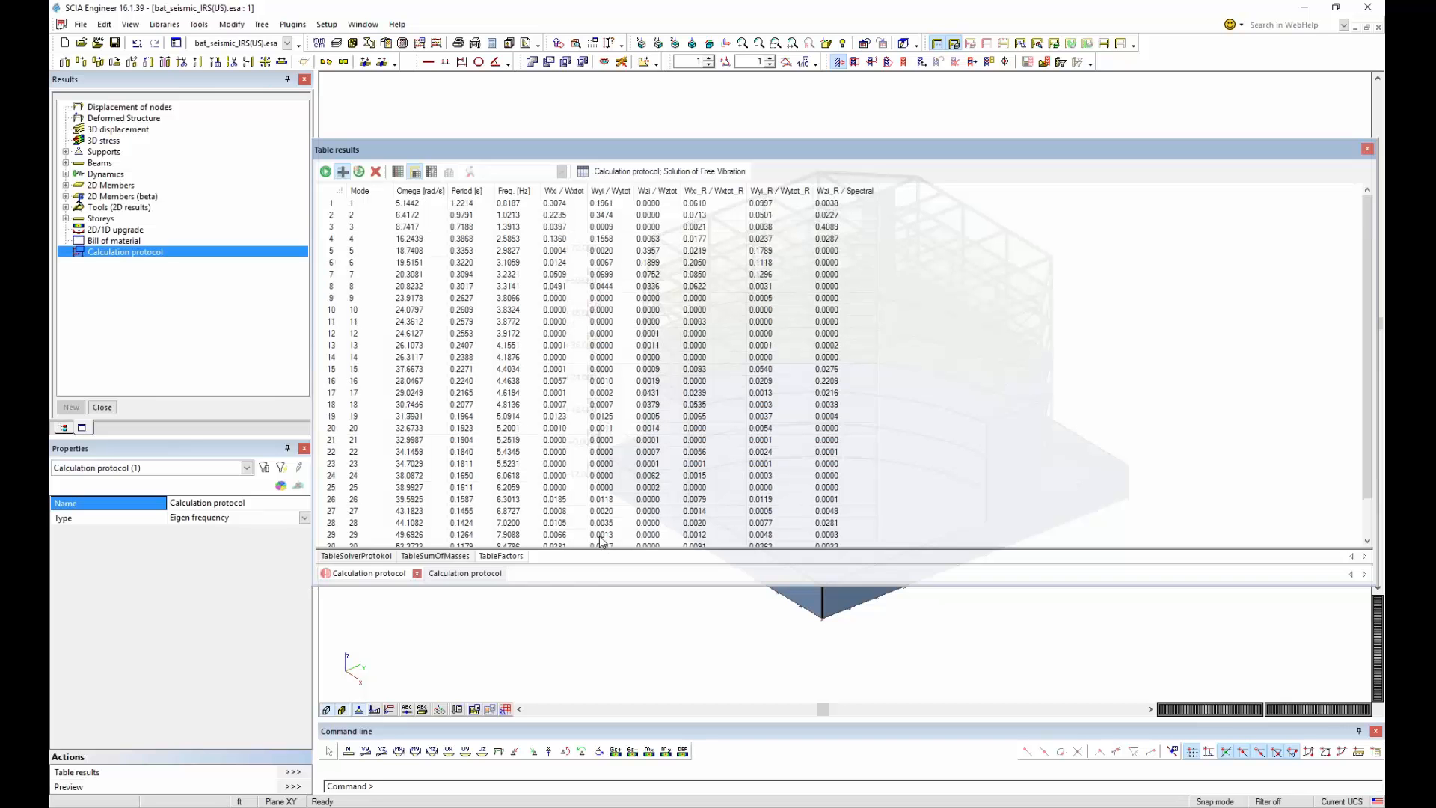
scroll(614, 342, "down", 2)
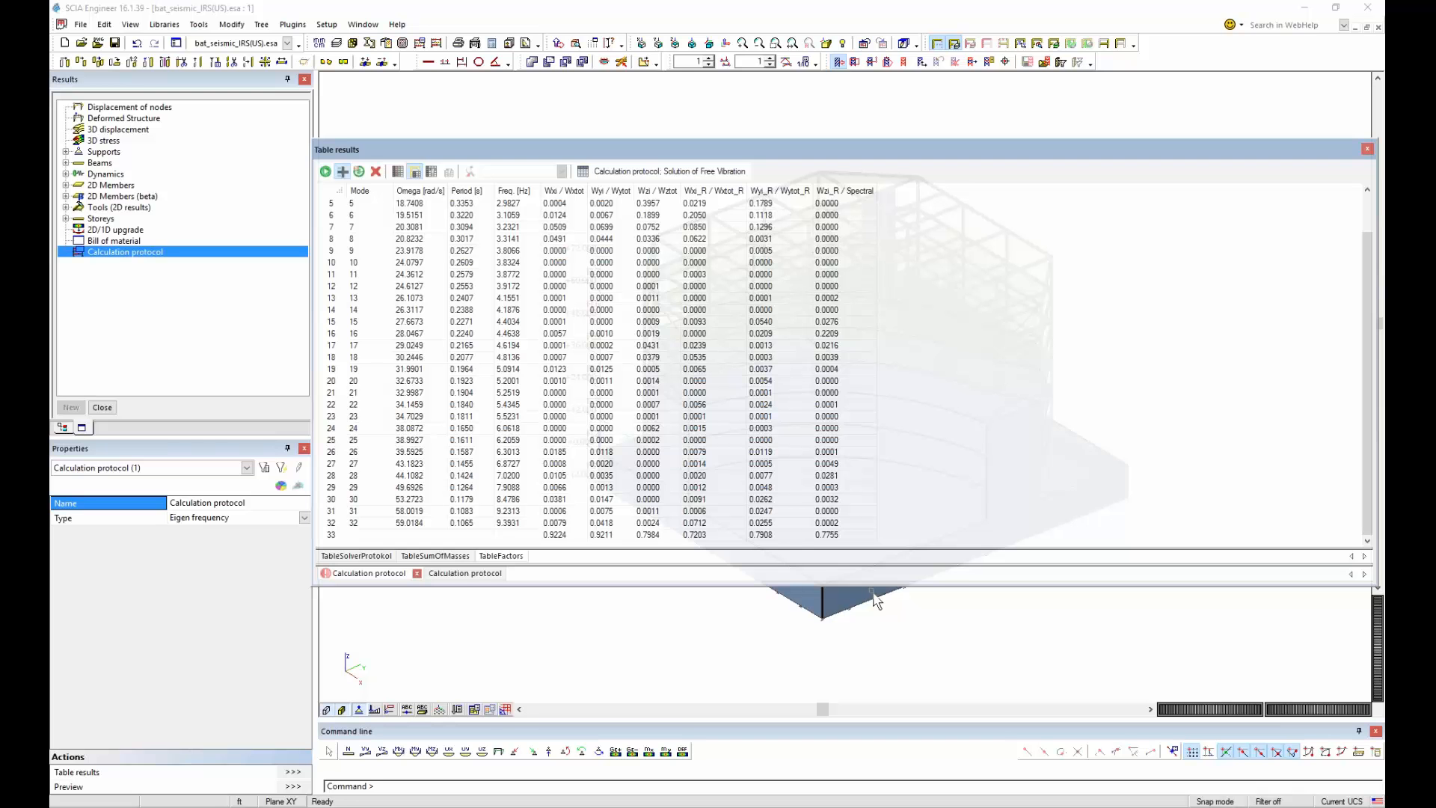
left_click(1367, 149)
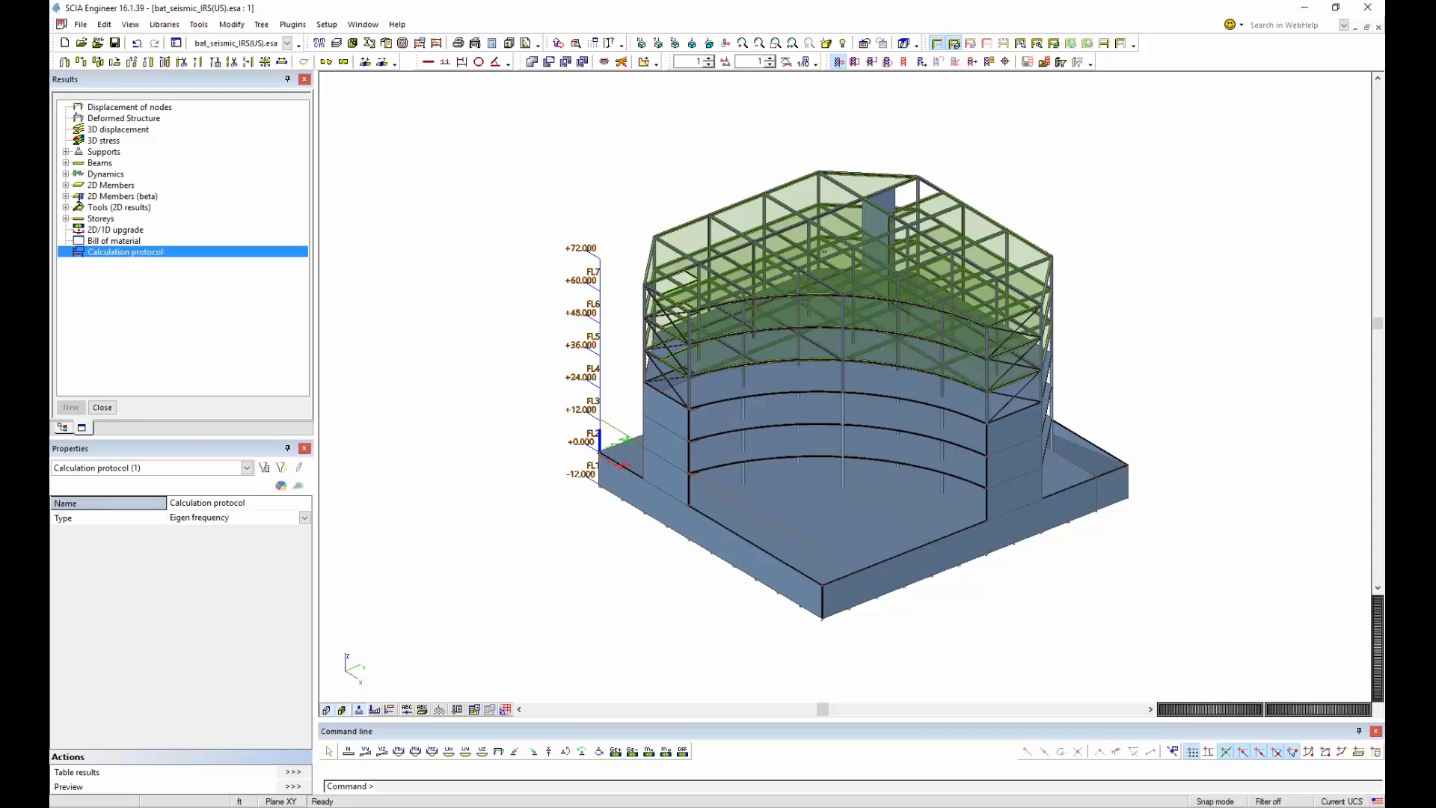
left_click(102, 407)
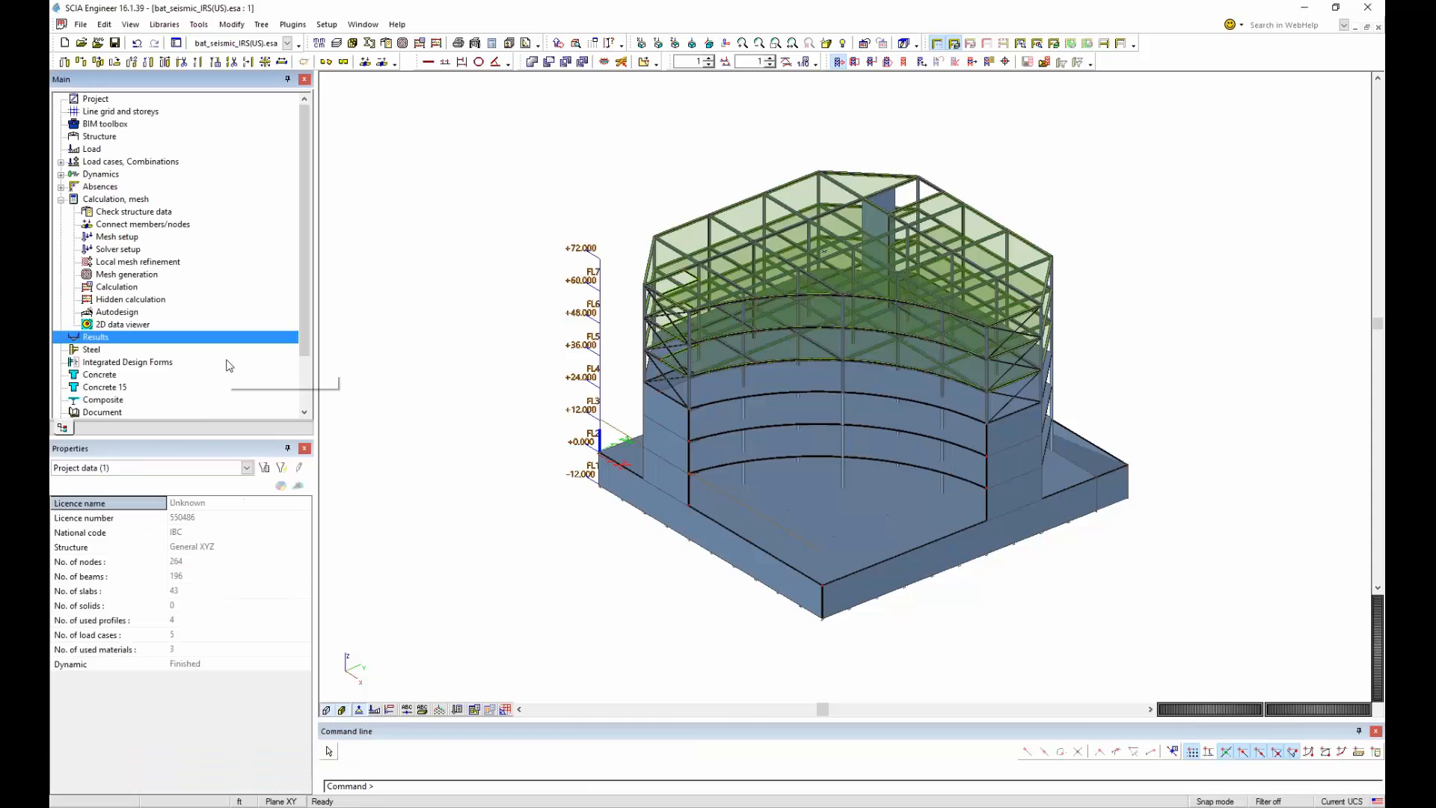
Set the accidental eccentricity method of load case Ex to Linear distribution of accelerations.
double_click(72, 162)
left_click(116, 174)
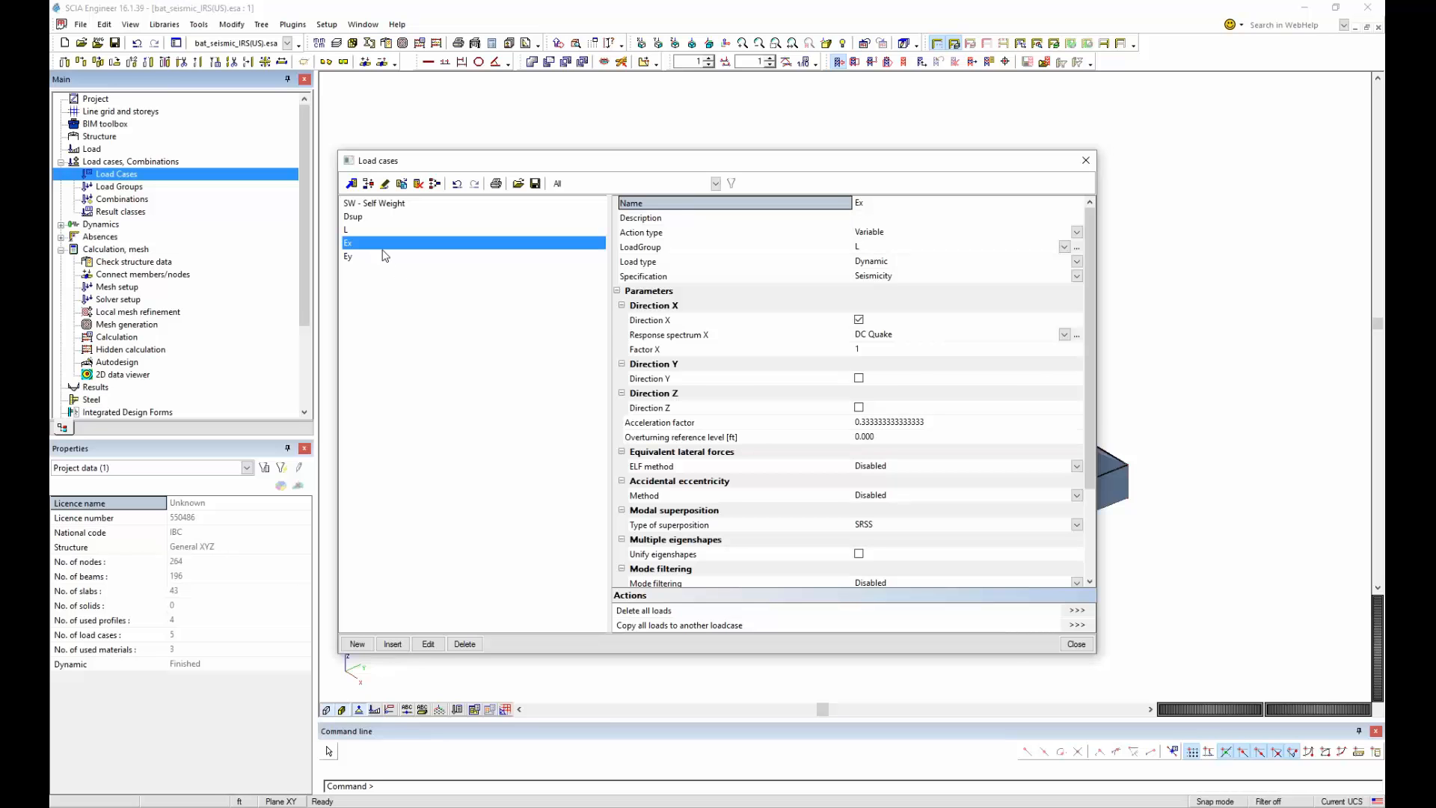
left_click_drag(1086, 359, 1114, 448)
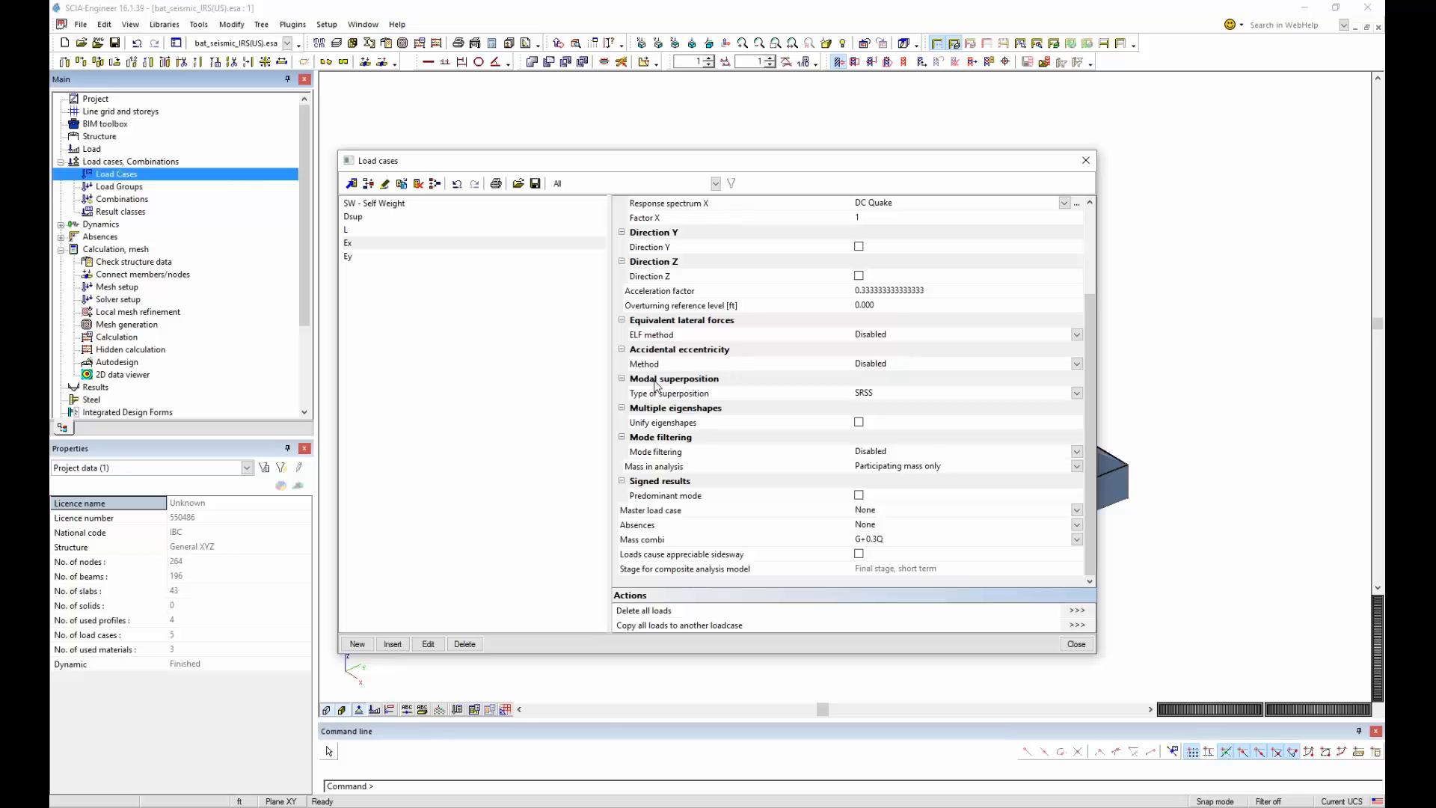
left_click(894, 366)
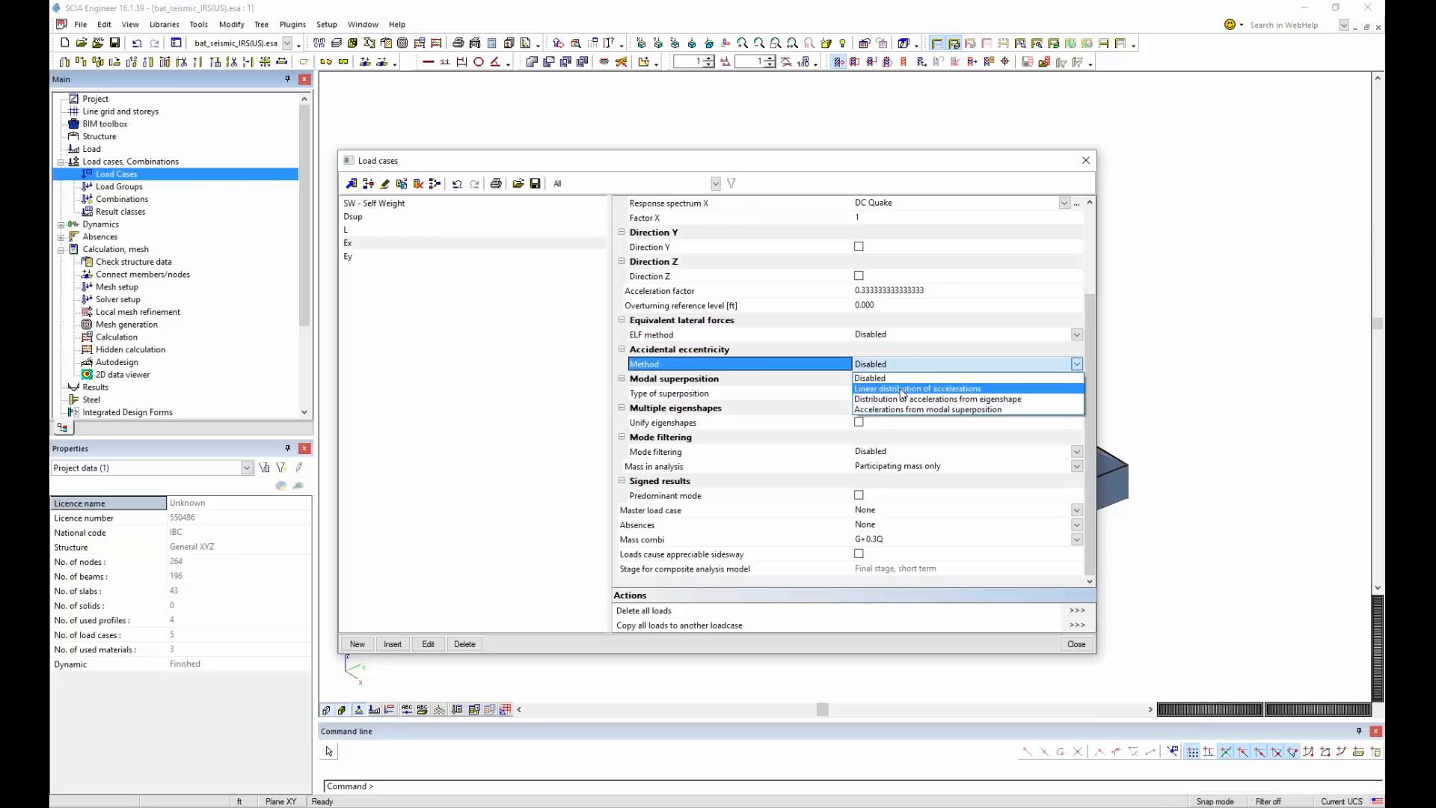
left_click(902, 391)
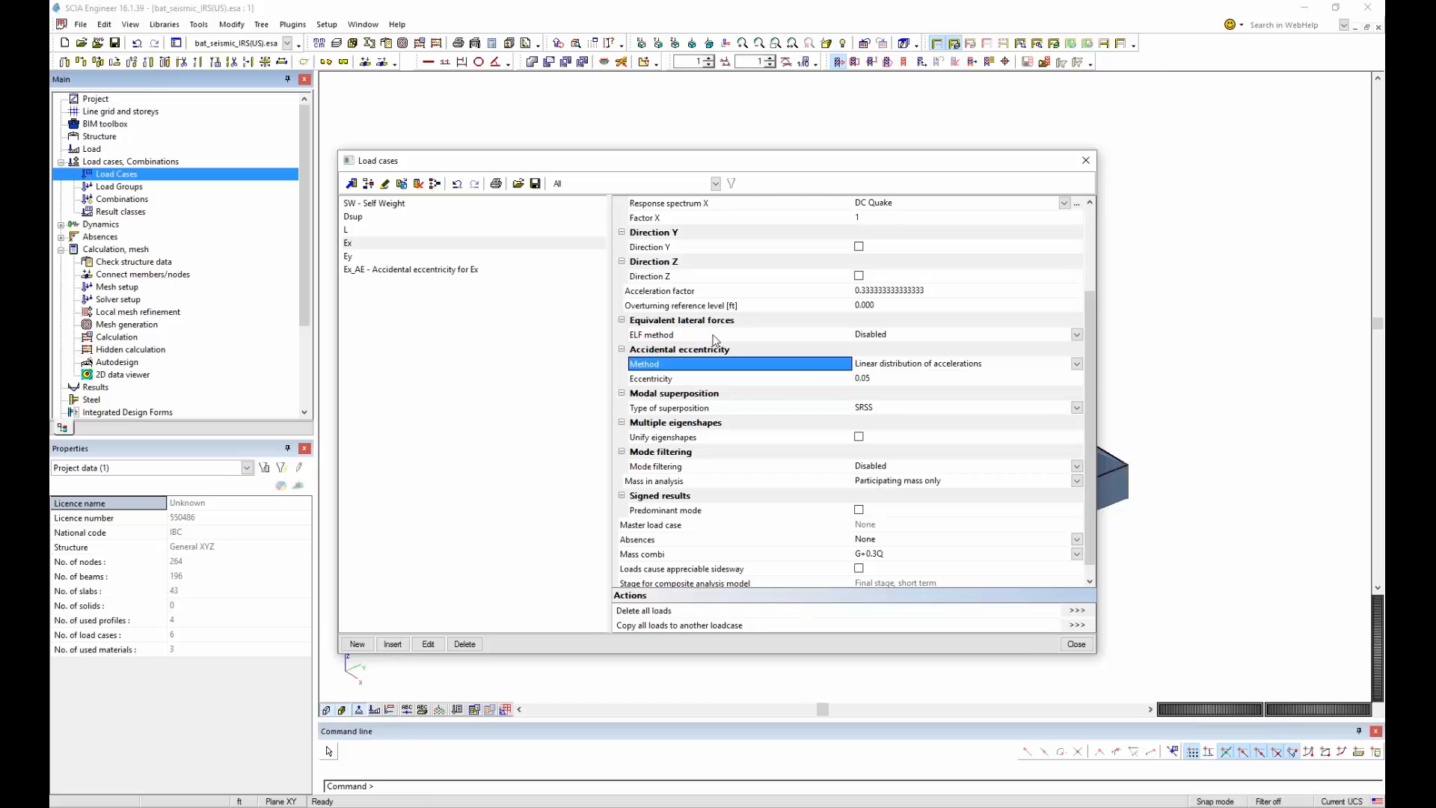
Inspect the accidental eccentricity load case Ex_AE and the settings of Ex, then close the load case manager.
left_click(473, 271)
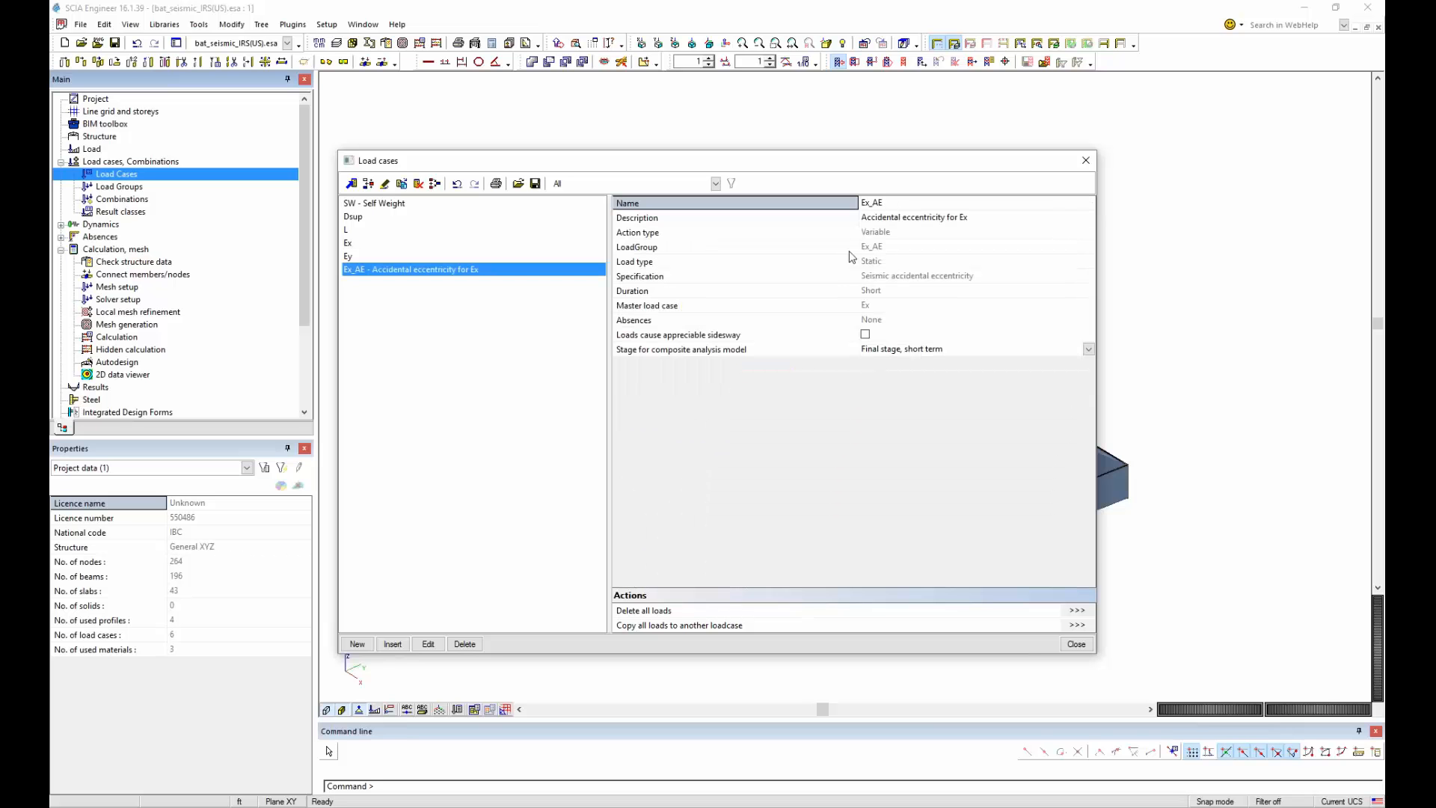
left_click(537, 242)
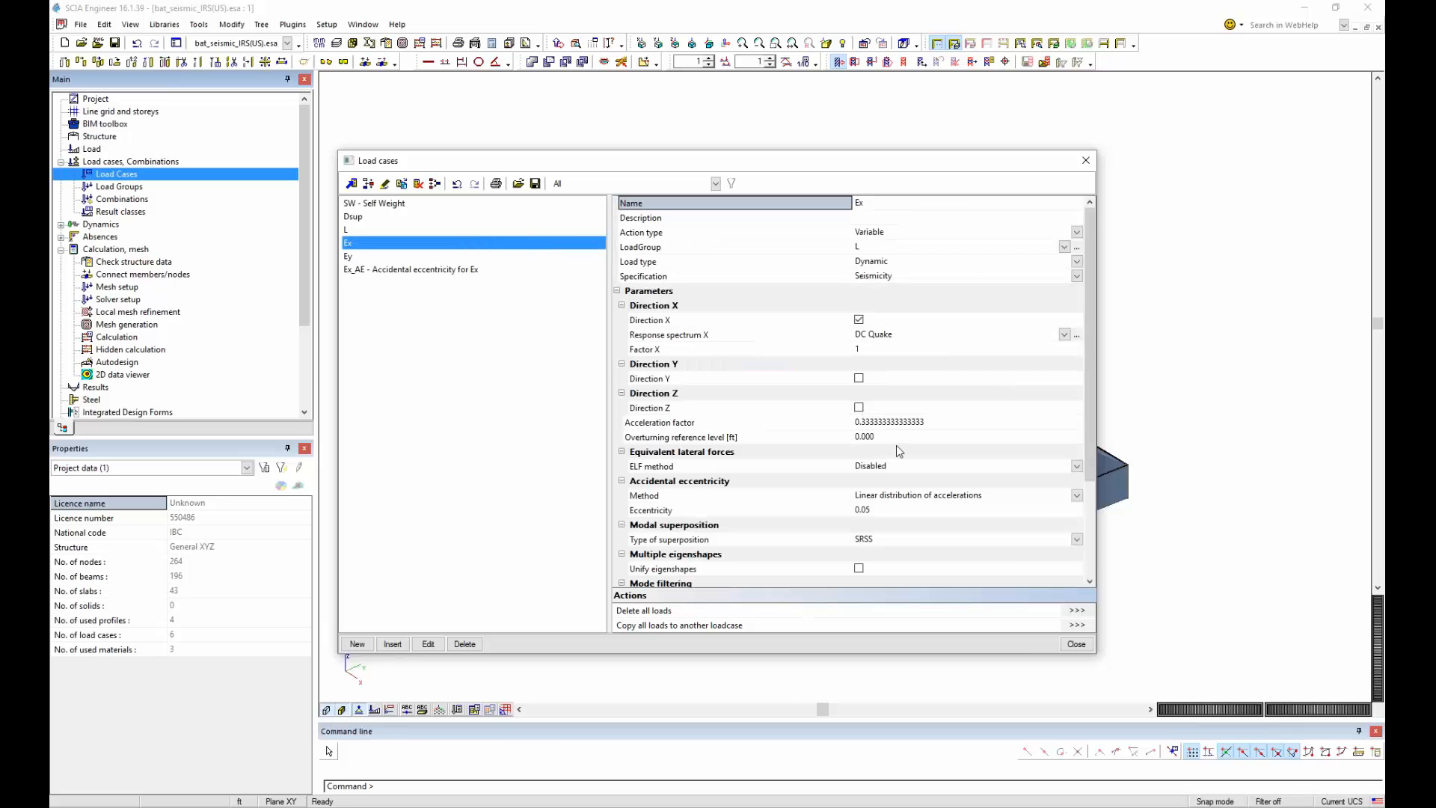
left_click(1076, 644)
Switch to the bat_seismic_AE(US).esa project and view its building model.
left_click(261, 45)
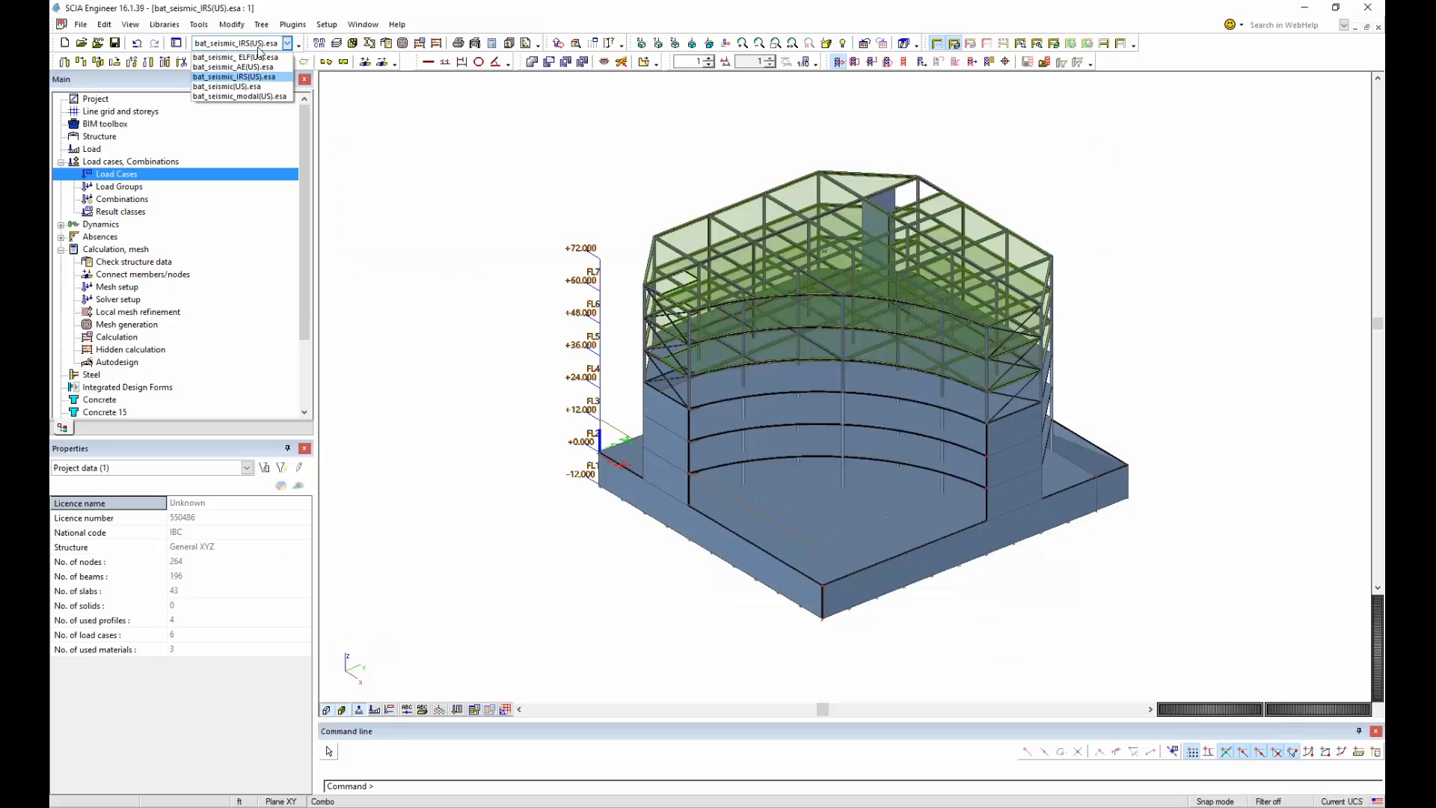
left_click(271, 68)
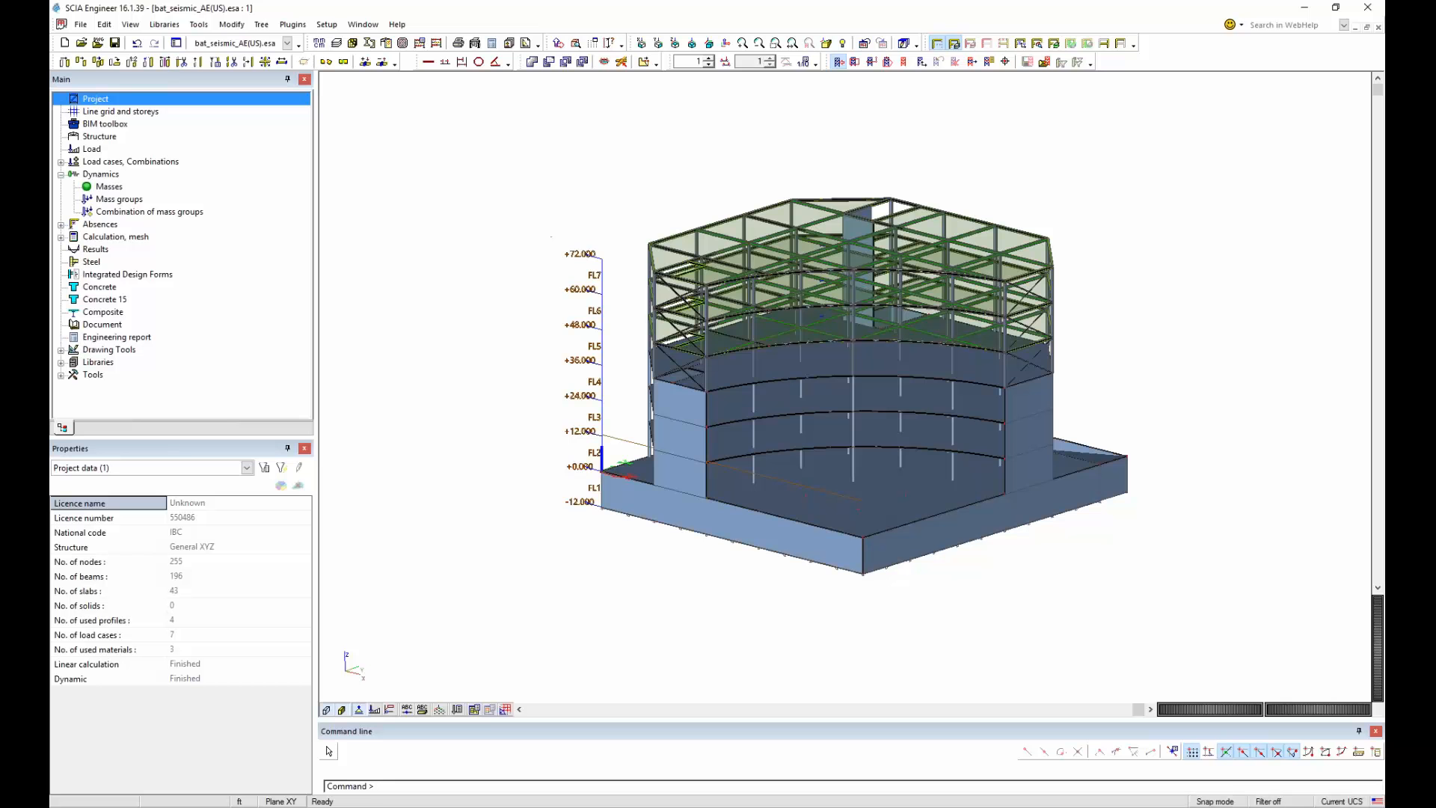
scroll(735, 297, "up", 4)
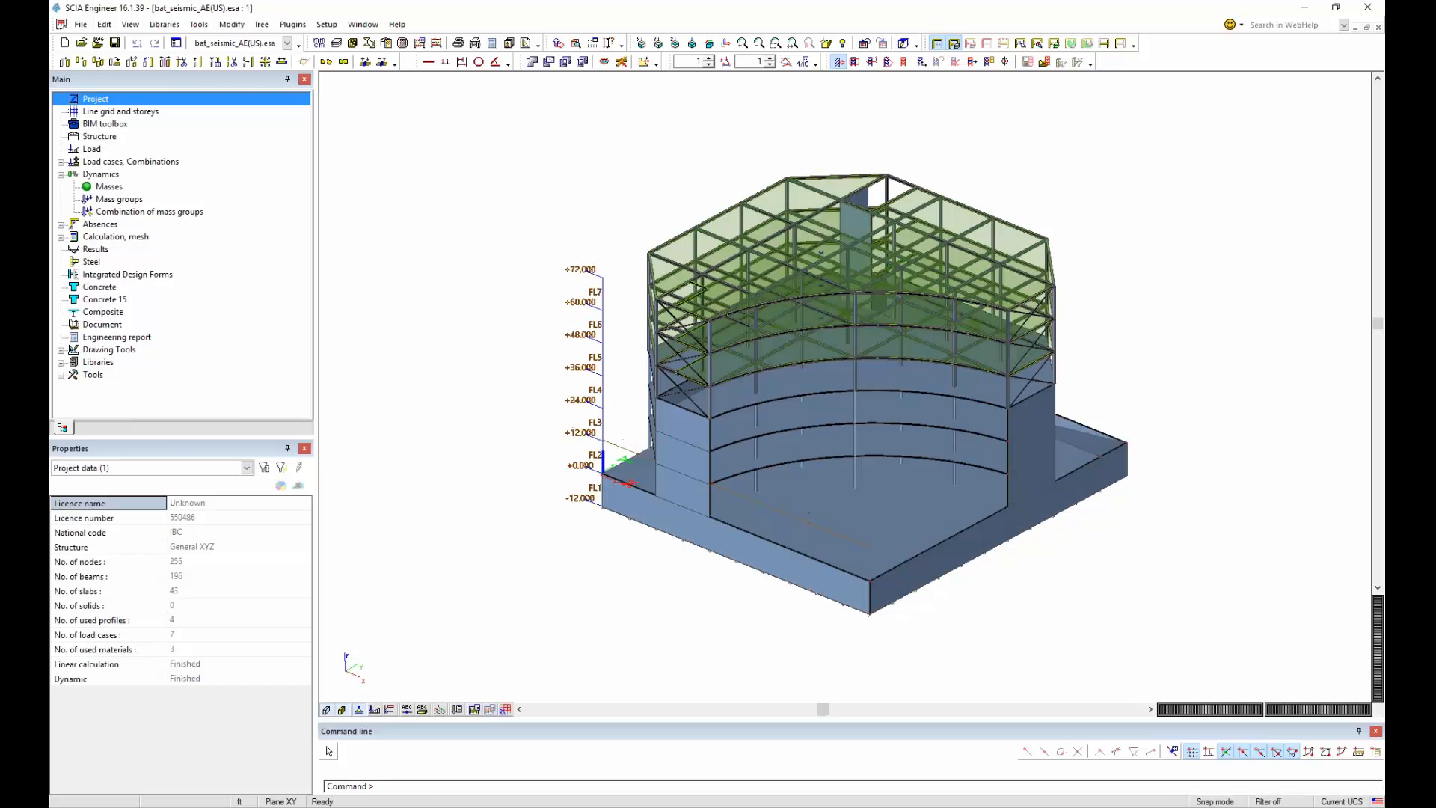
scroll(736, 298, "down", 3)
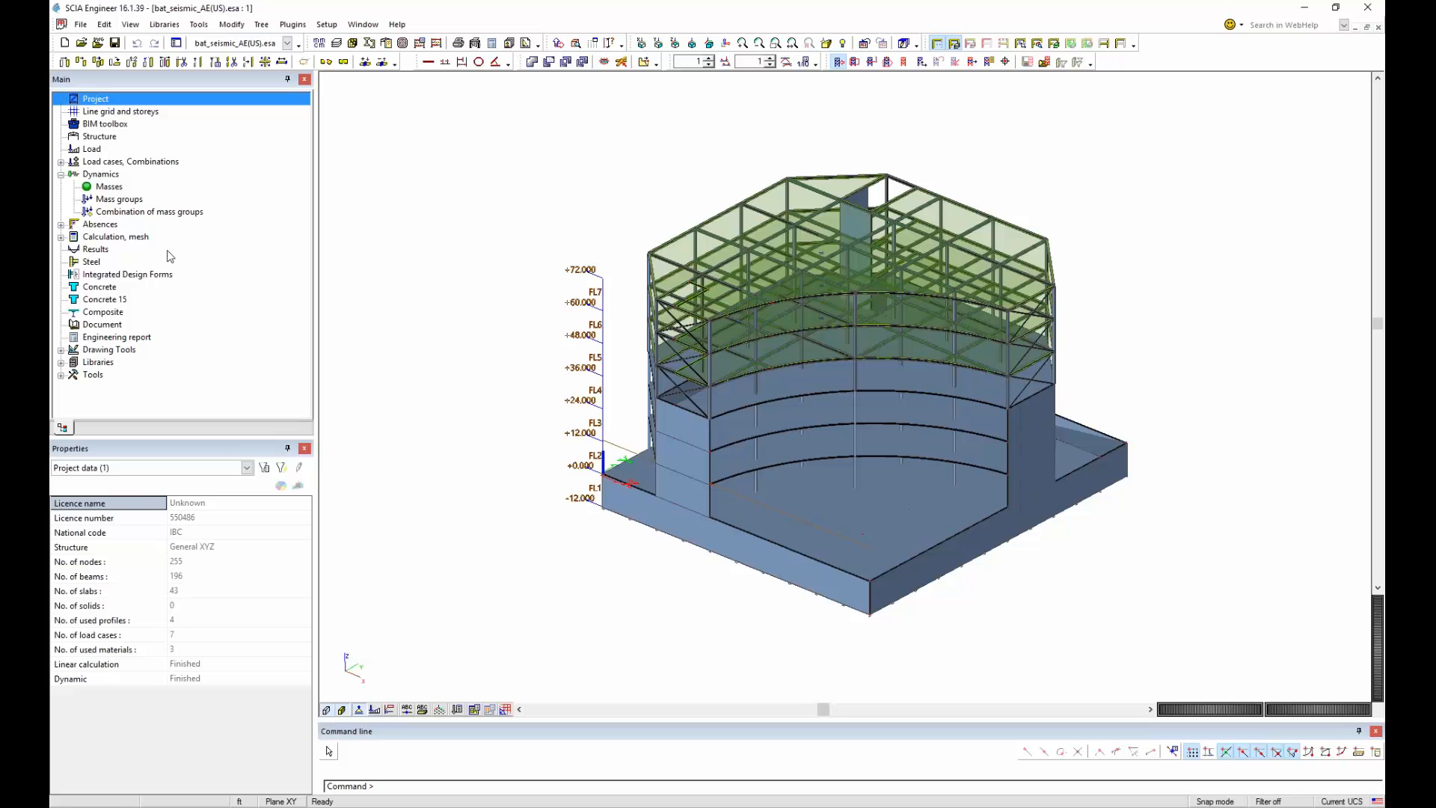
Open the summary storey results and set the load case to Ex.
double_click(95, 249)
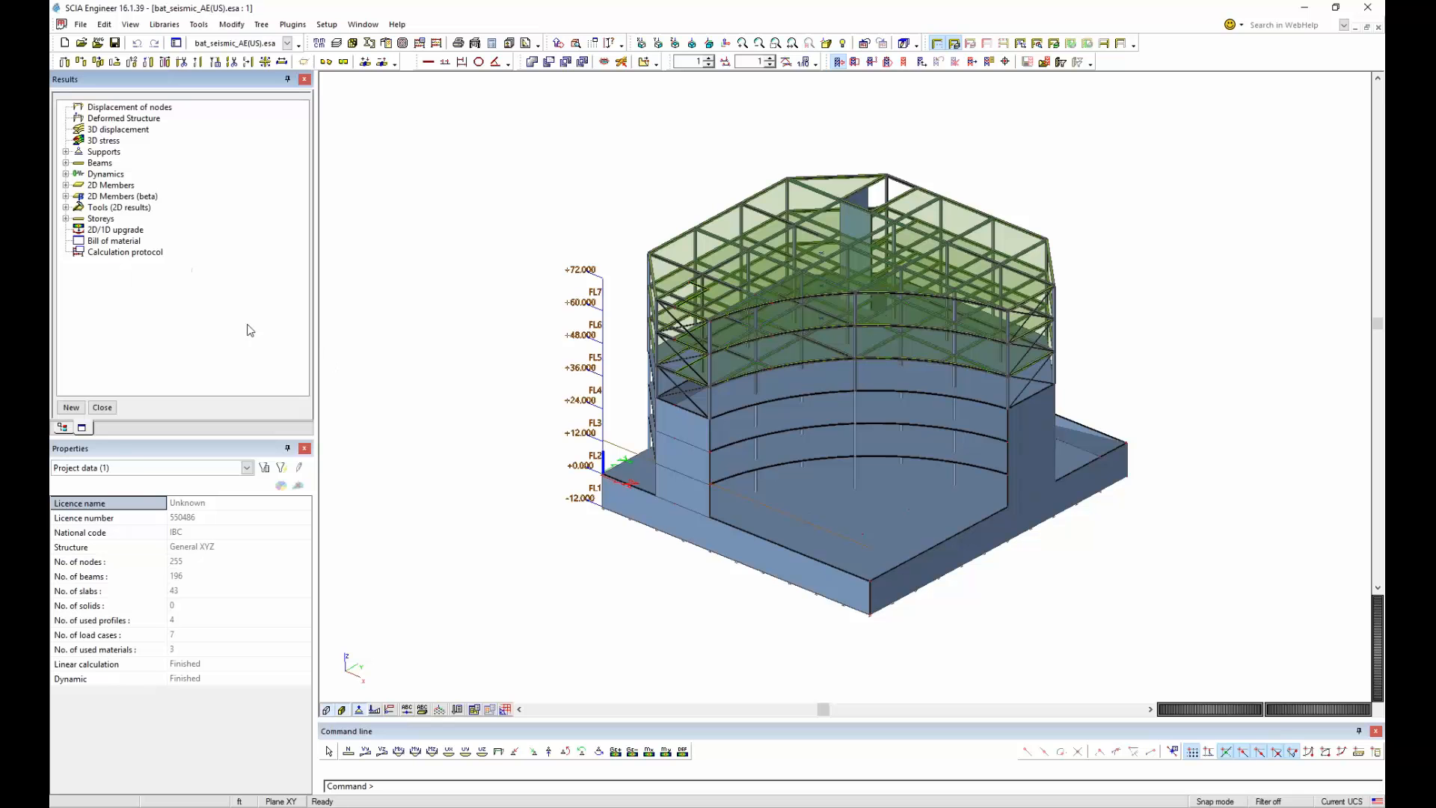
left_click(121, 222)
double_click(121, 224)
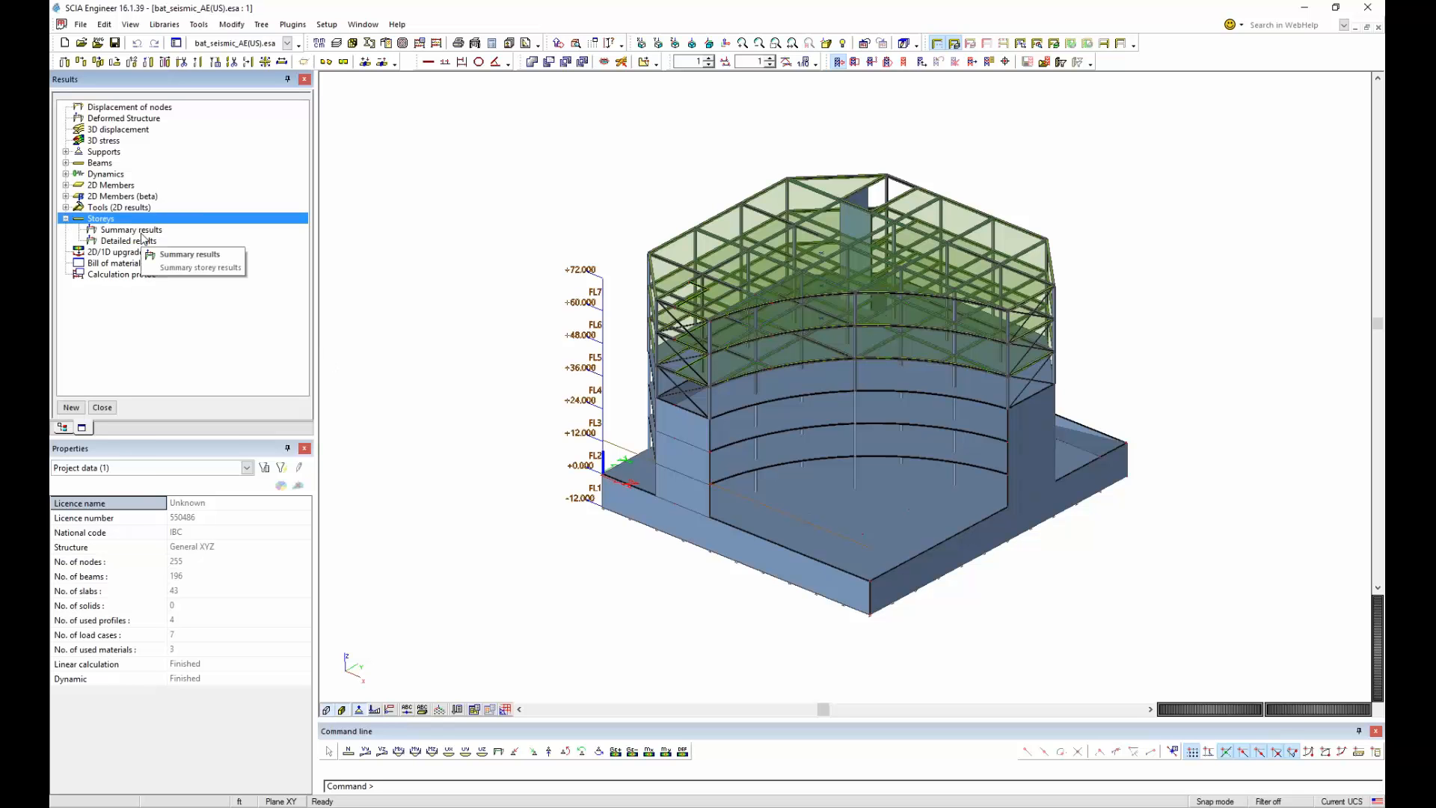
left_click(142, 231)
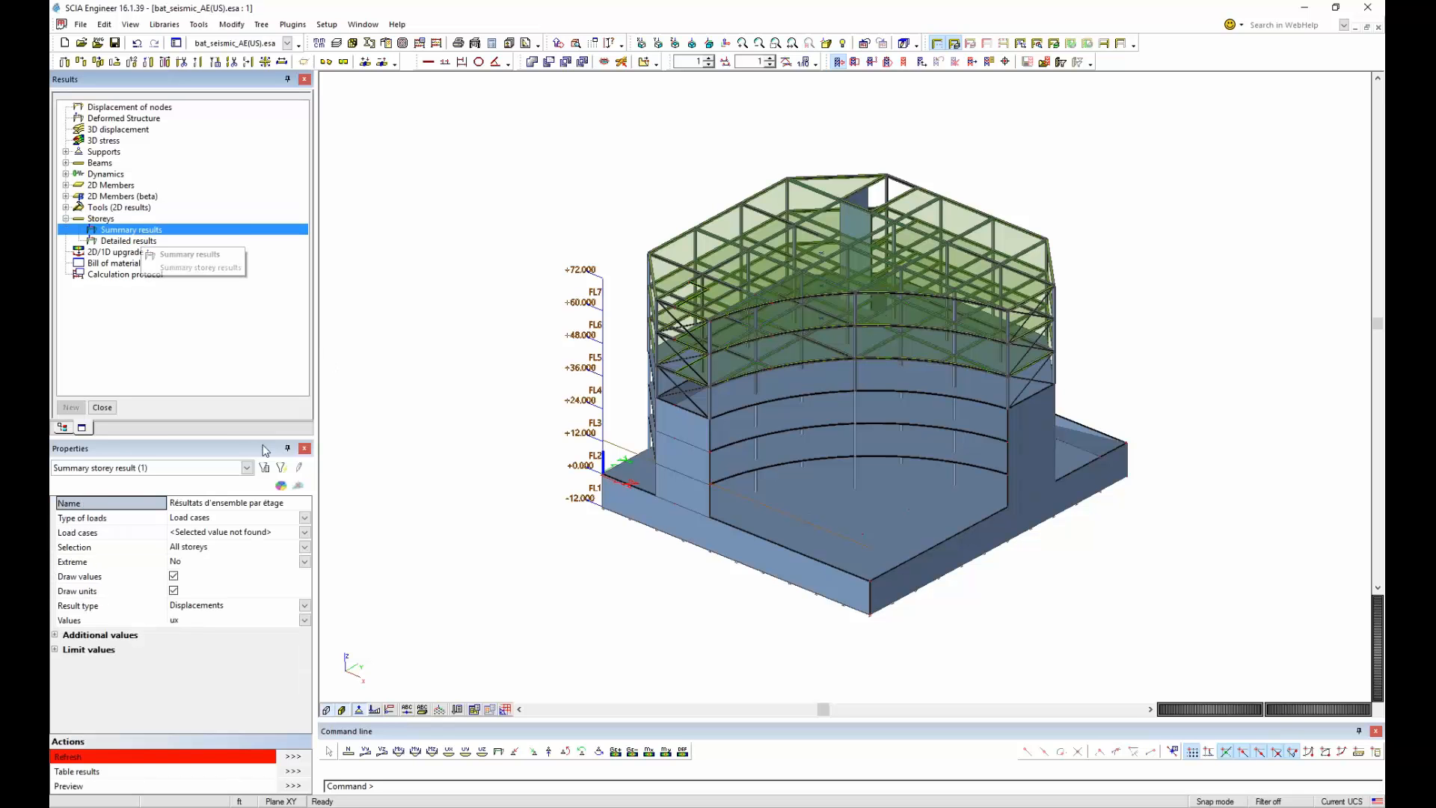
left_click(243, 534)
left_click(238, 545)
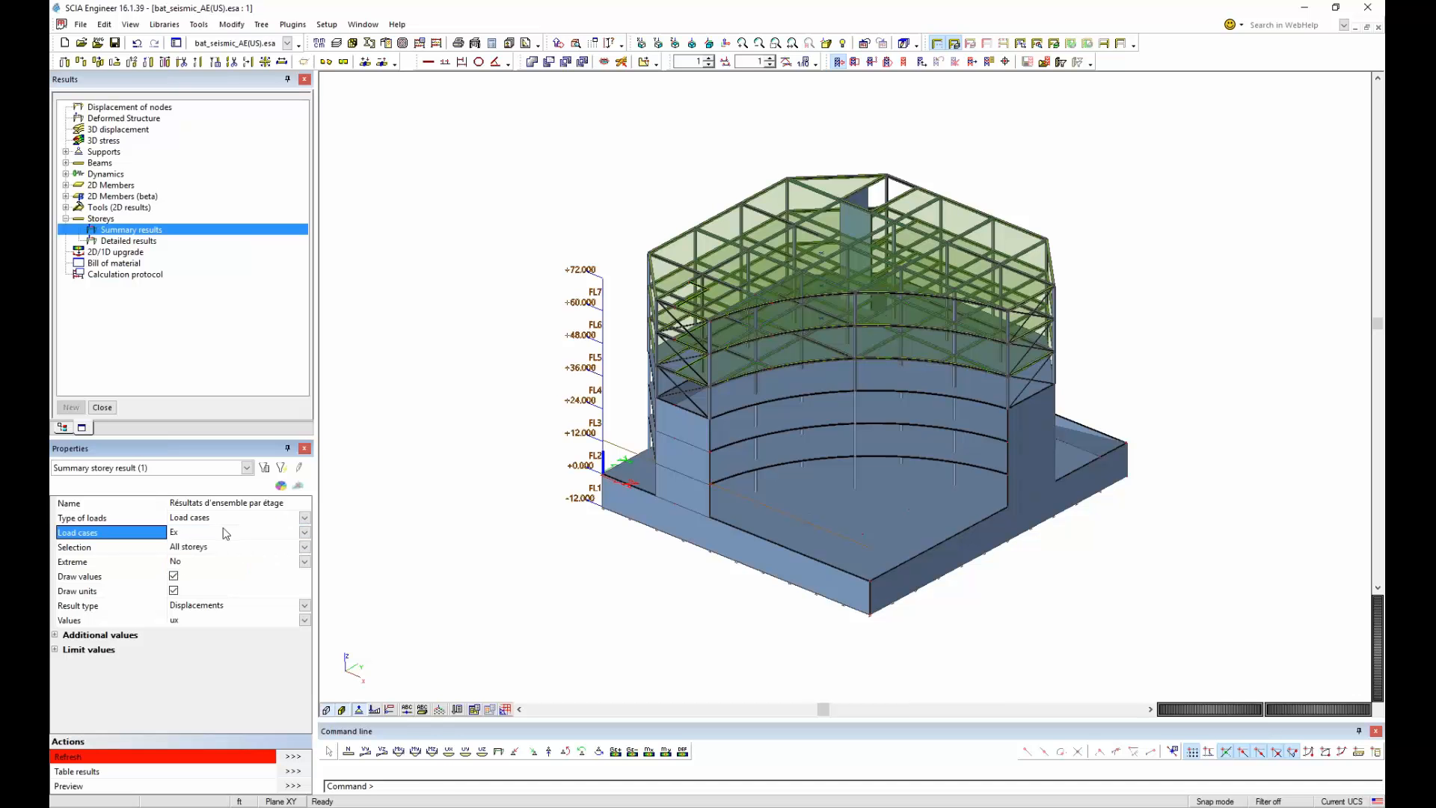
Set the result type of the summary storey results to Storey data and refresh the results.
left_click(237, 608)
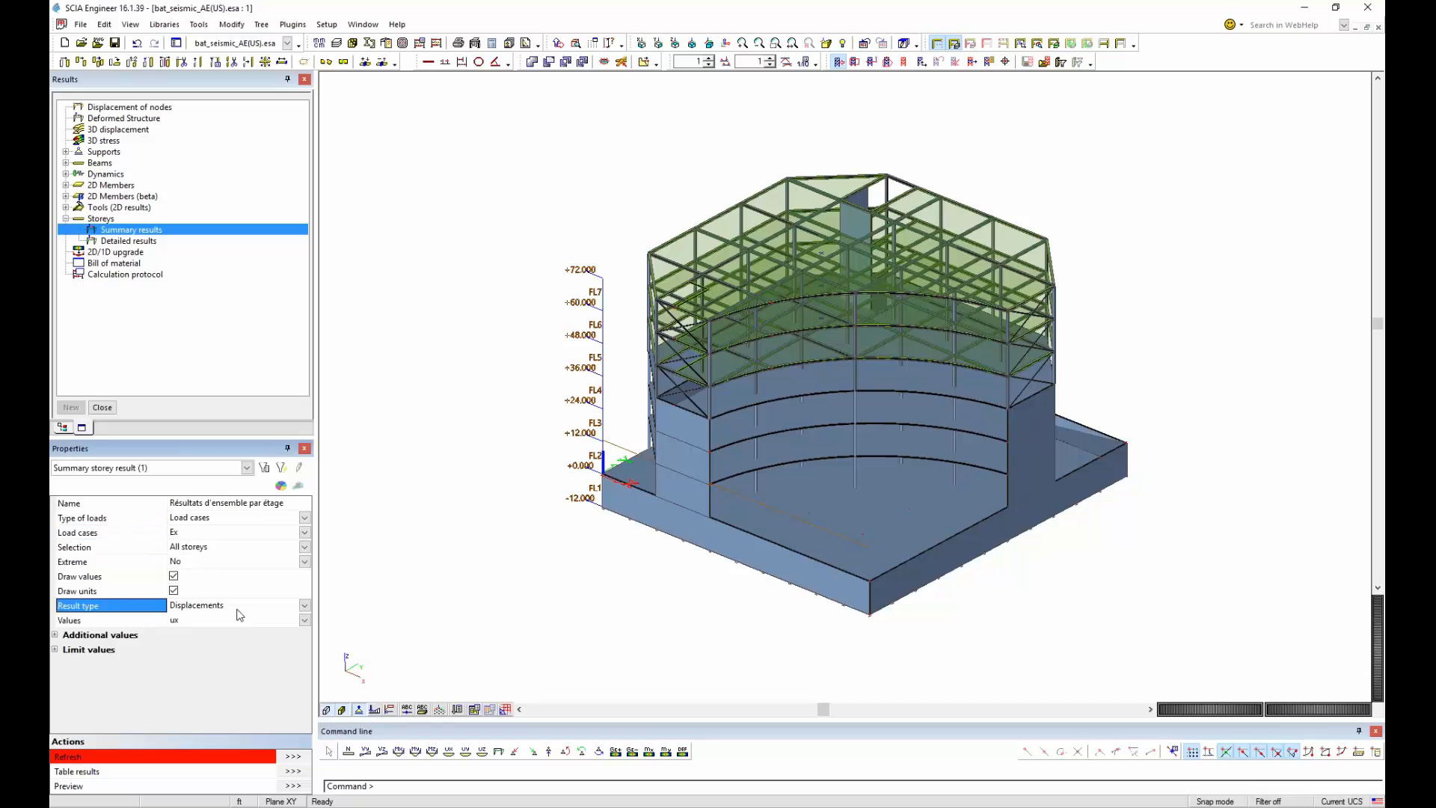
left_click(232, 651)
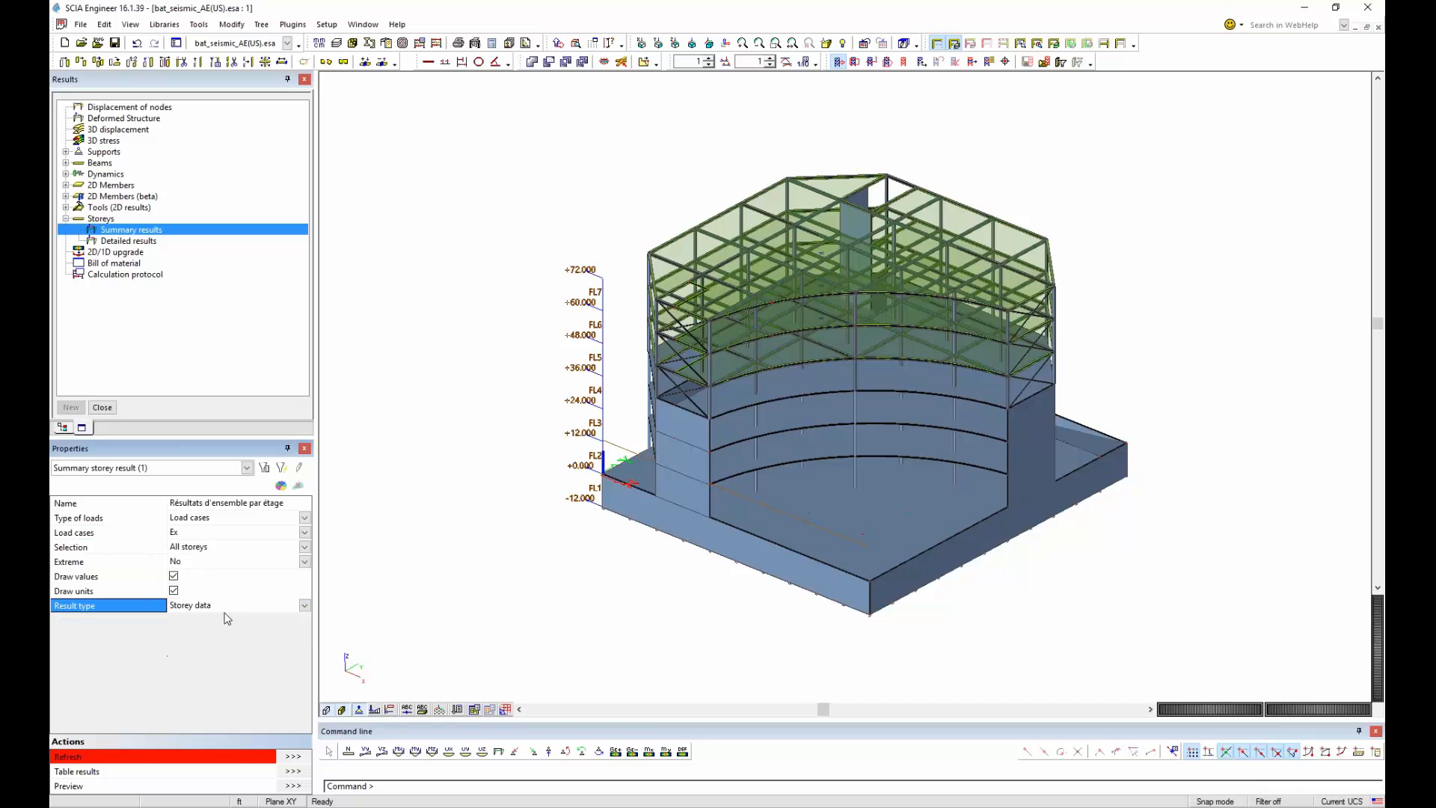
left_click(225, 610)
left_click(225, 610)
left_click(295, 757)
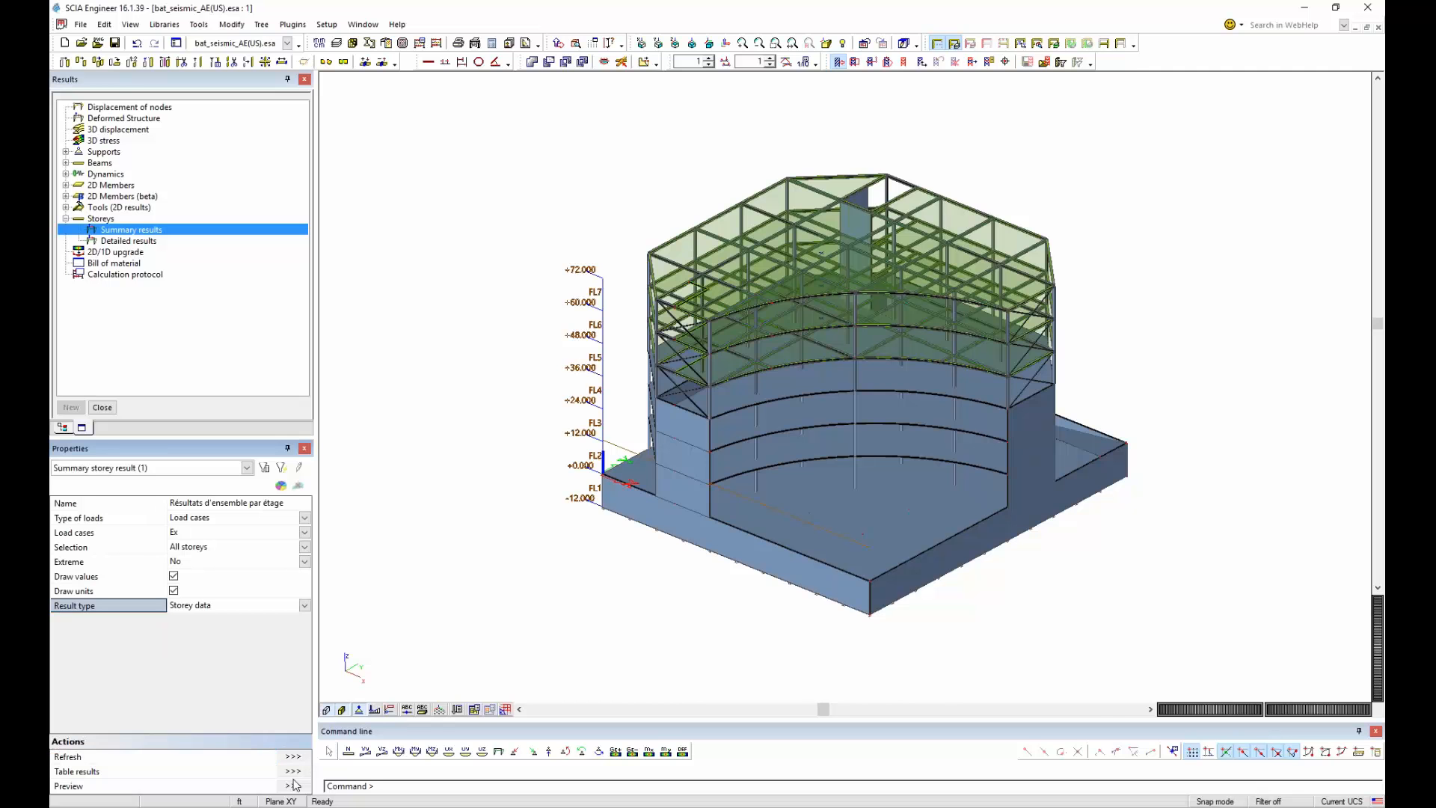
Check the summary storey result in the report preview and table results, look at the calculation protocol's modal factors, then close both windows.
left_click(293, 786)
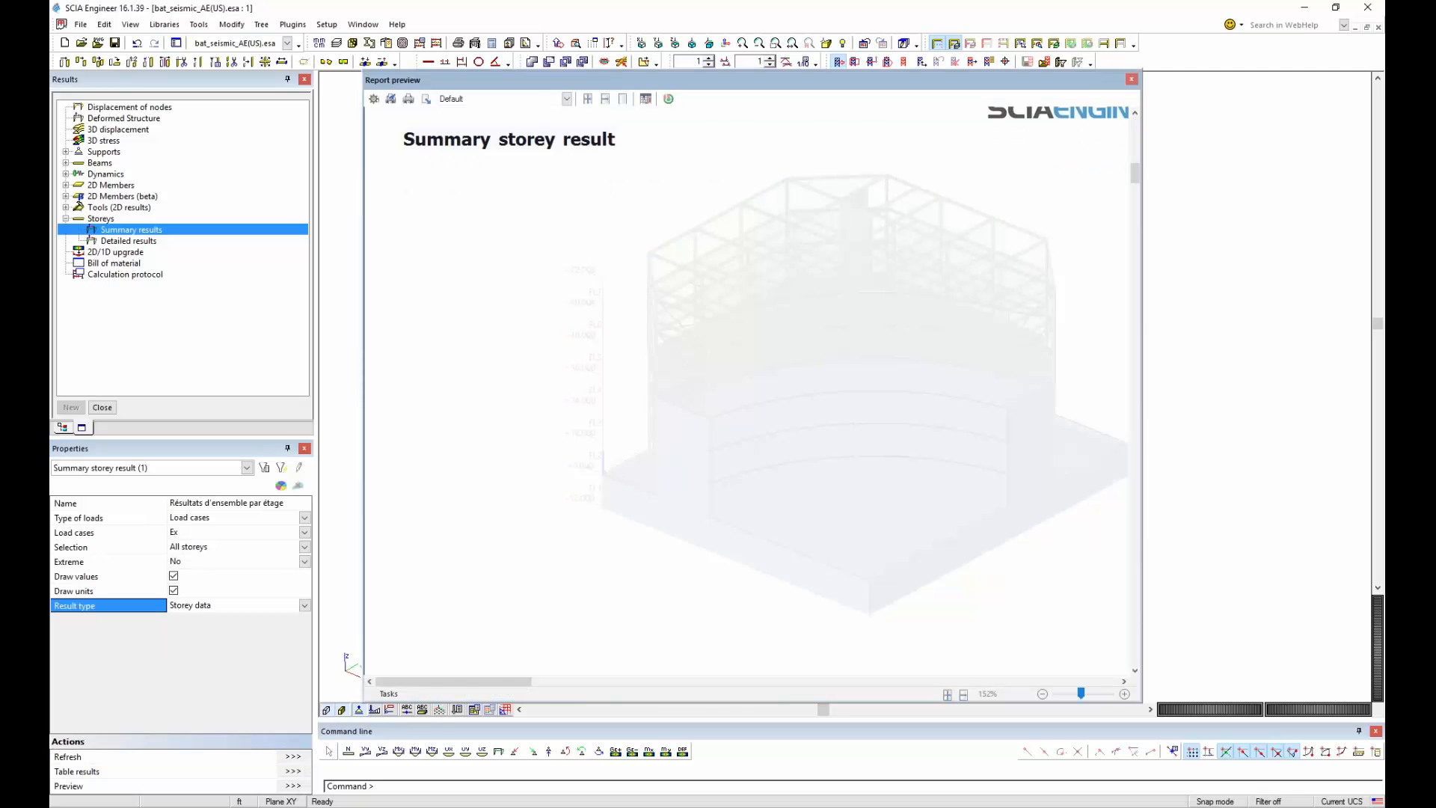
left_click(292, 772)
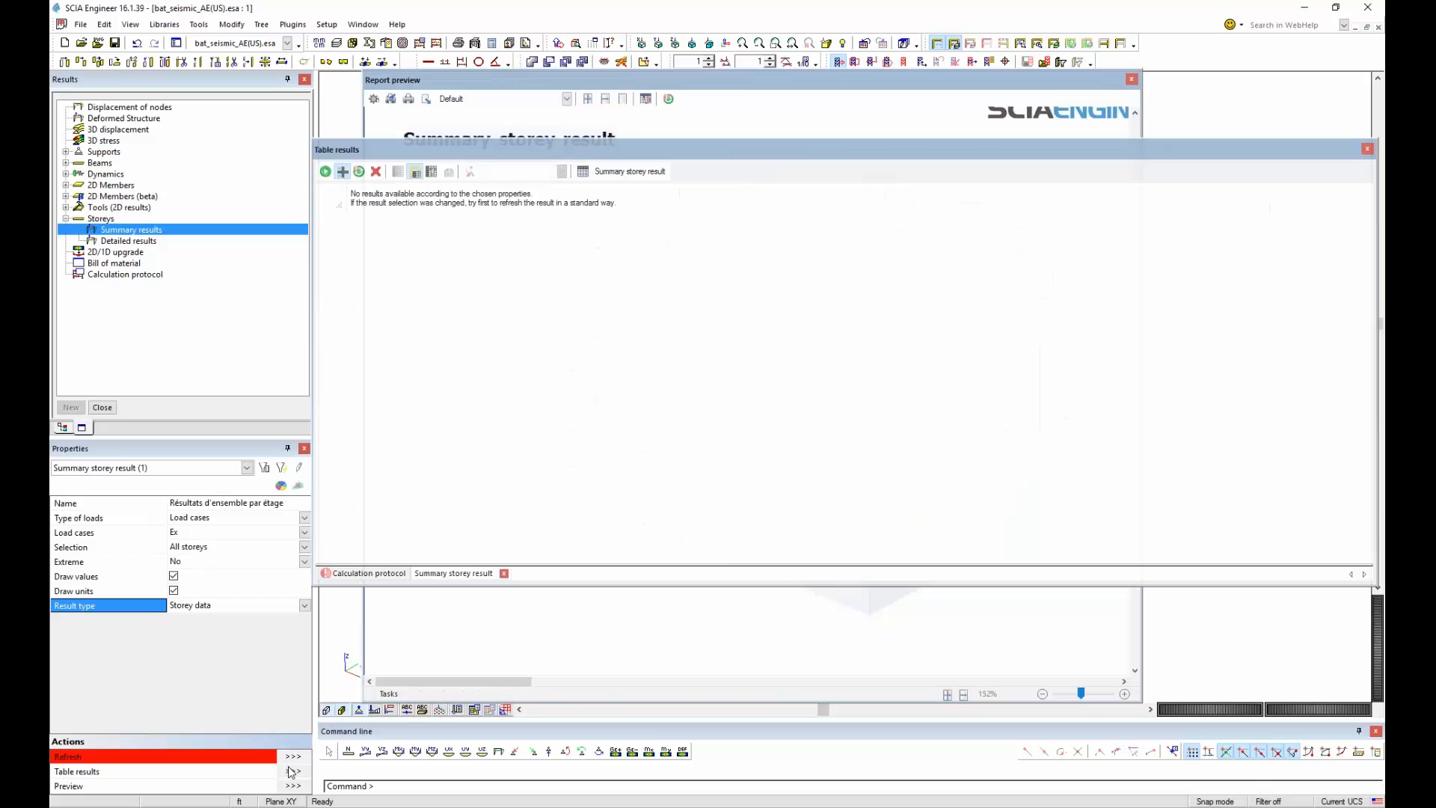
left_click(391, 575)
left_click(435, 556)
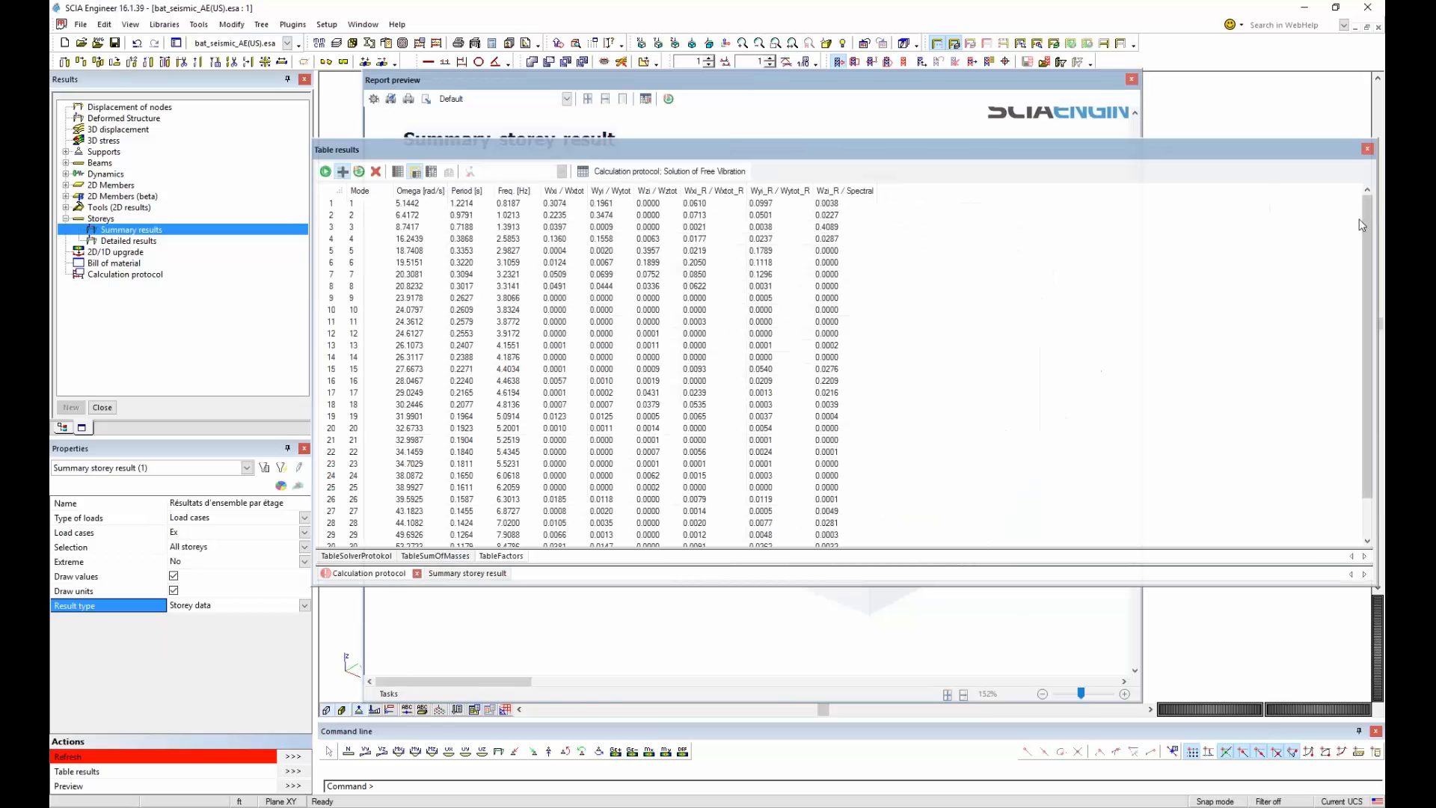
left_click(1367, 148)
left_click(1132, 79)
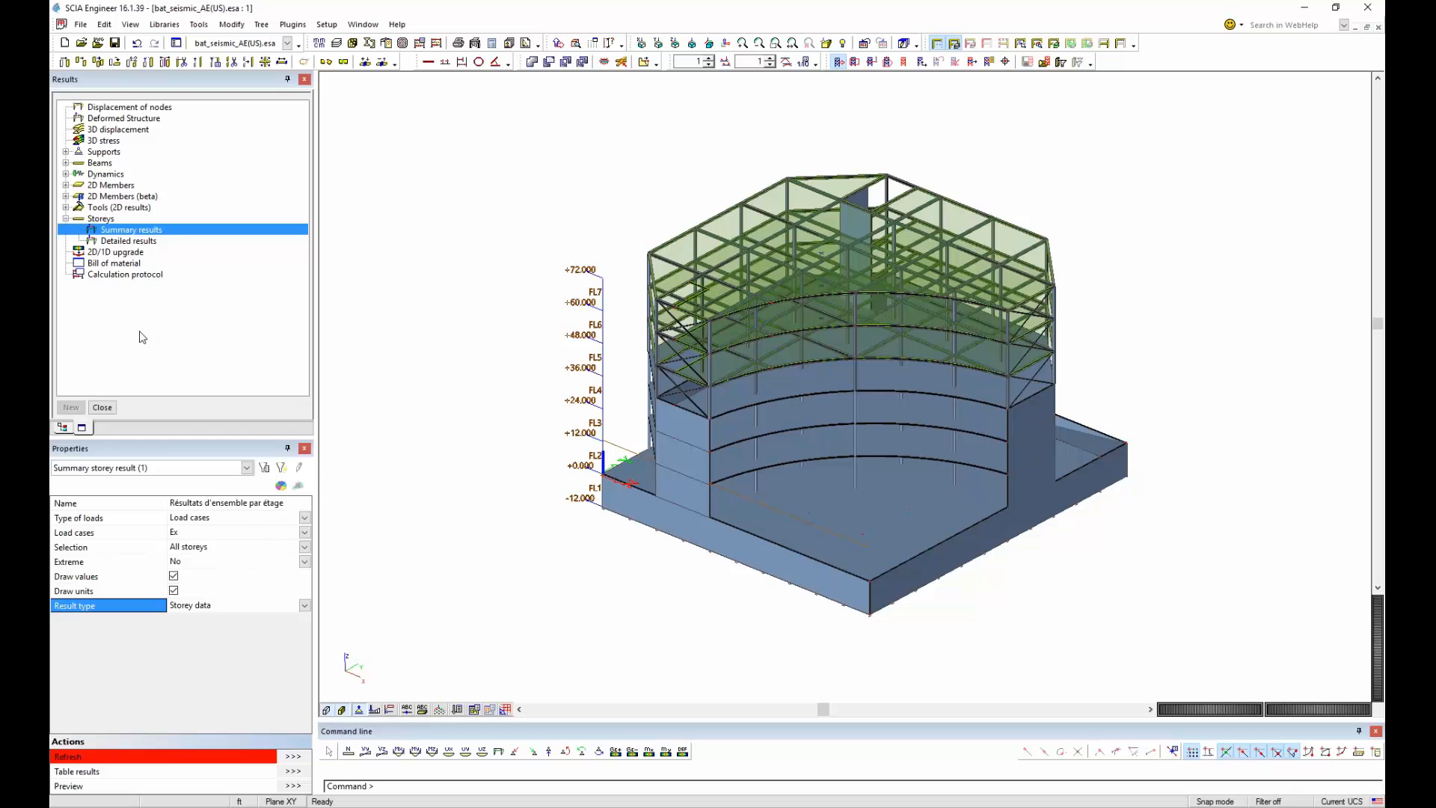
Set the summary storey result type to Displacements, refresh it, and check the storey displacements in the report preview before closing it.
left_click(236, 609)
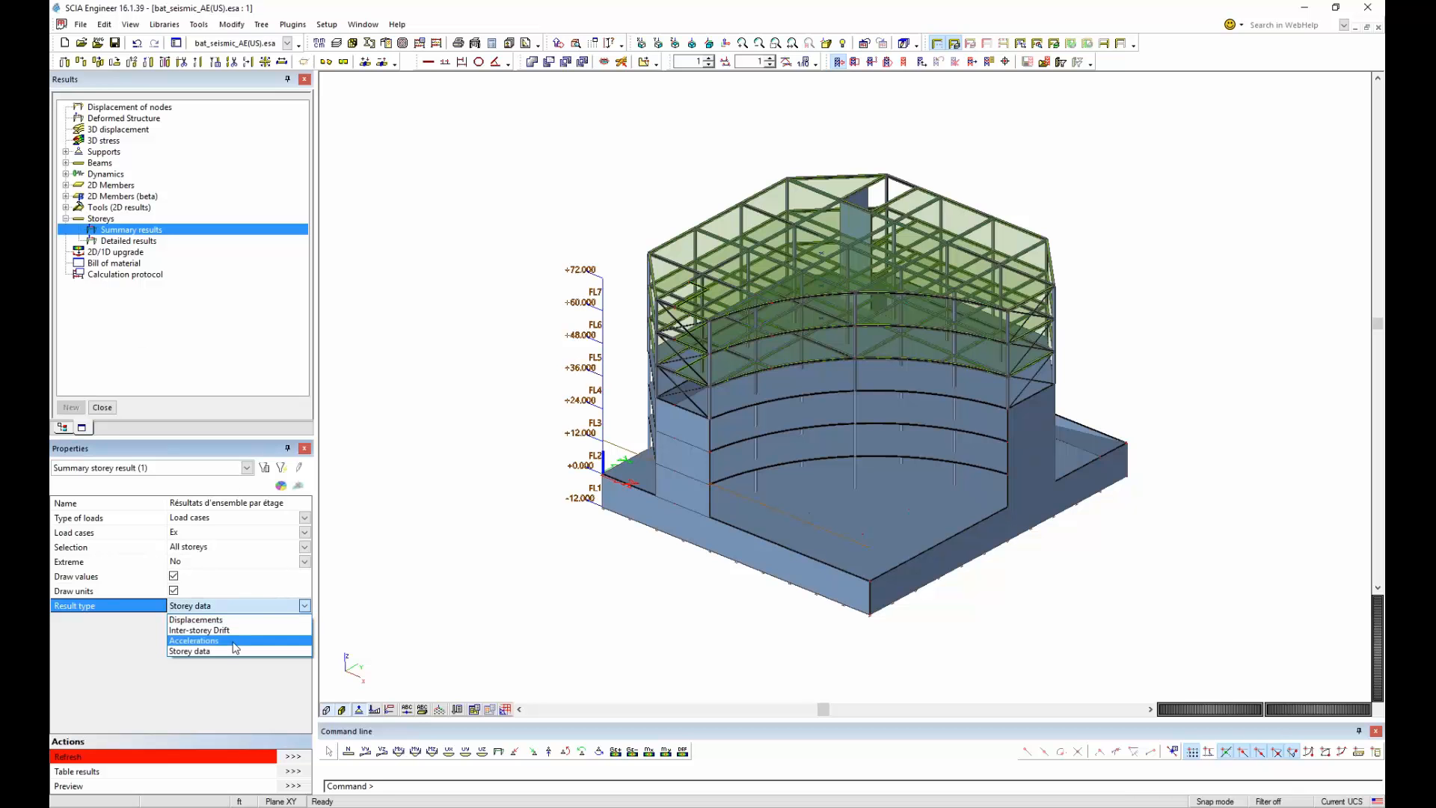
left_click(236, 620)
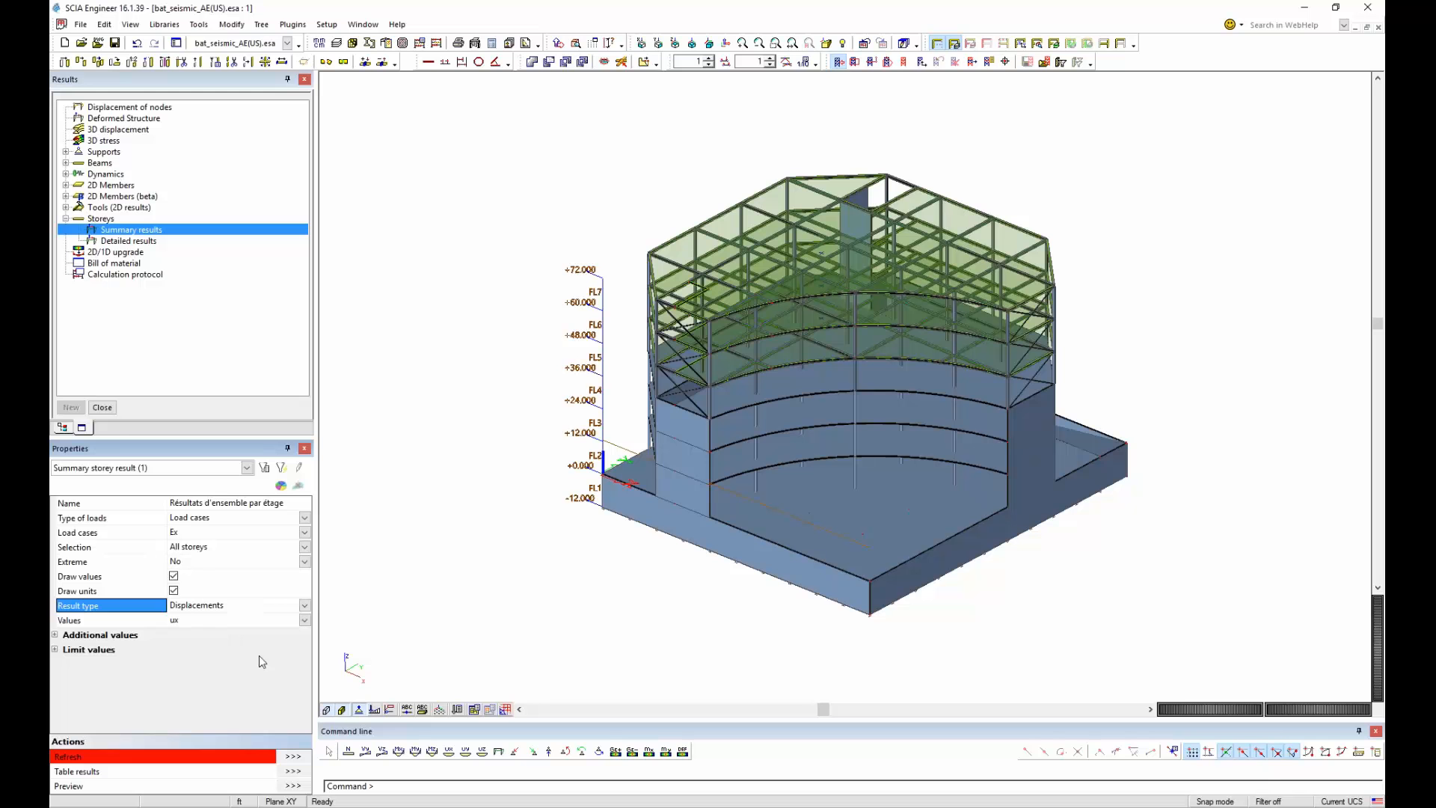
left_click(297, 754)
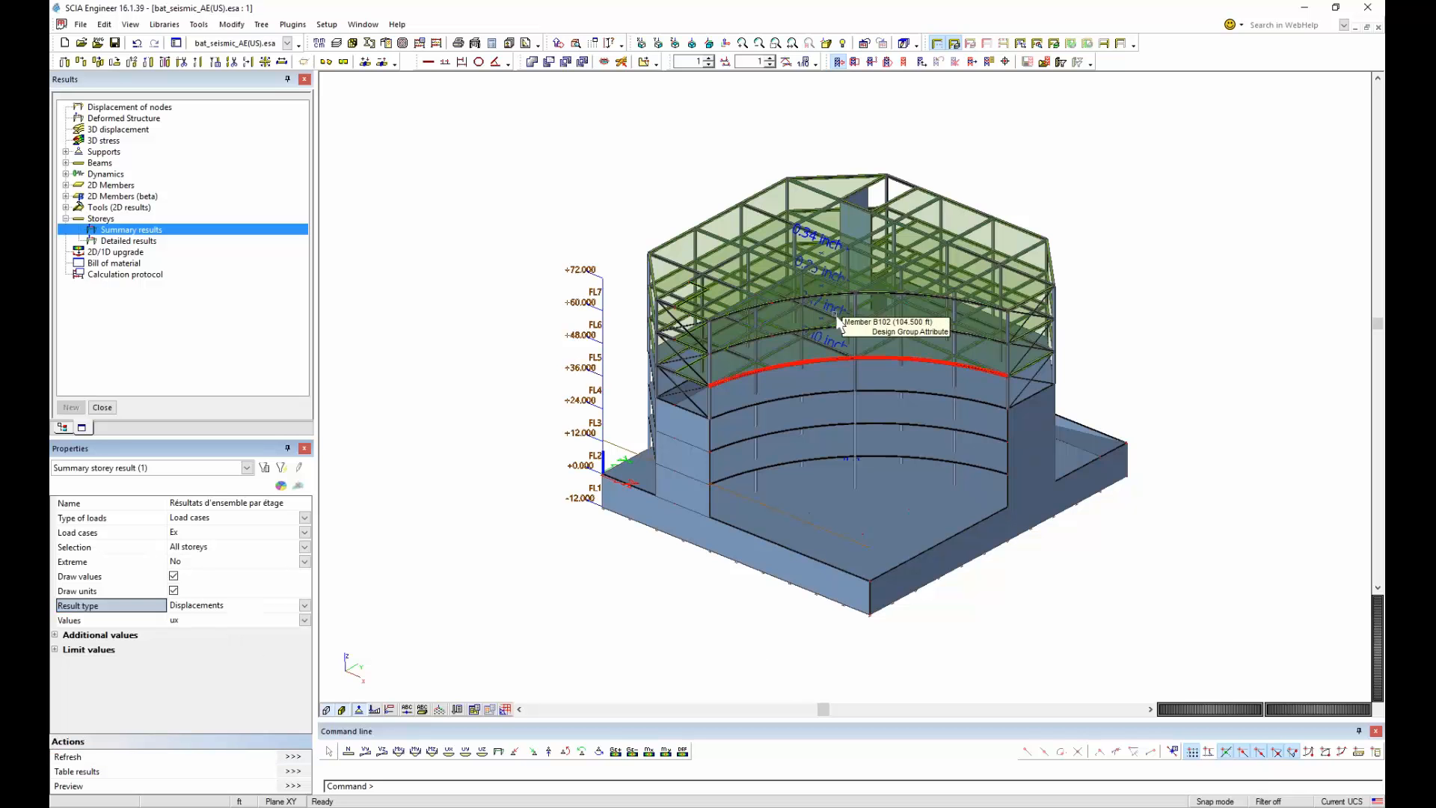
left_click(293, 785)
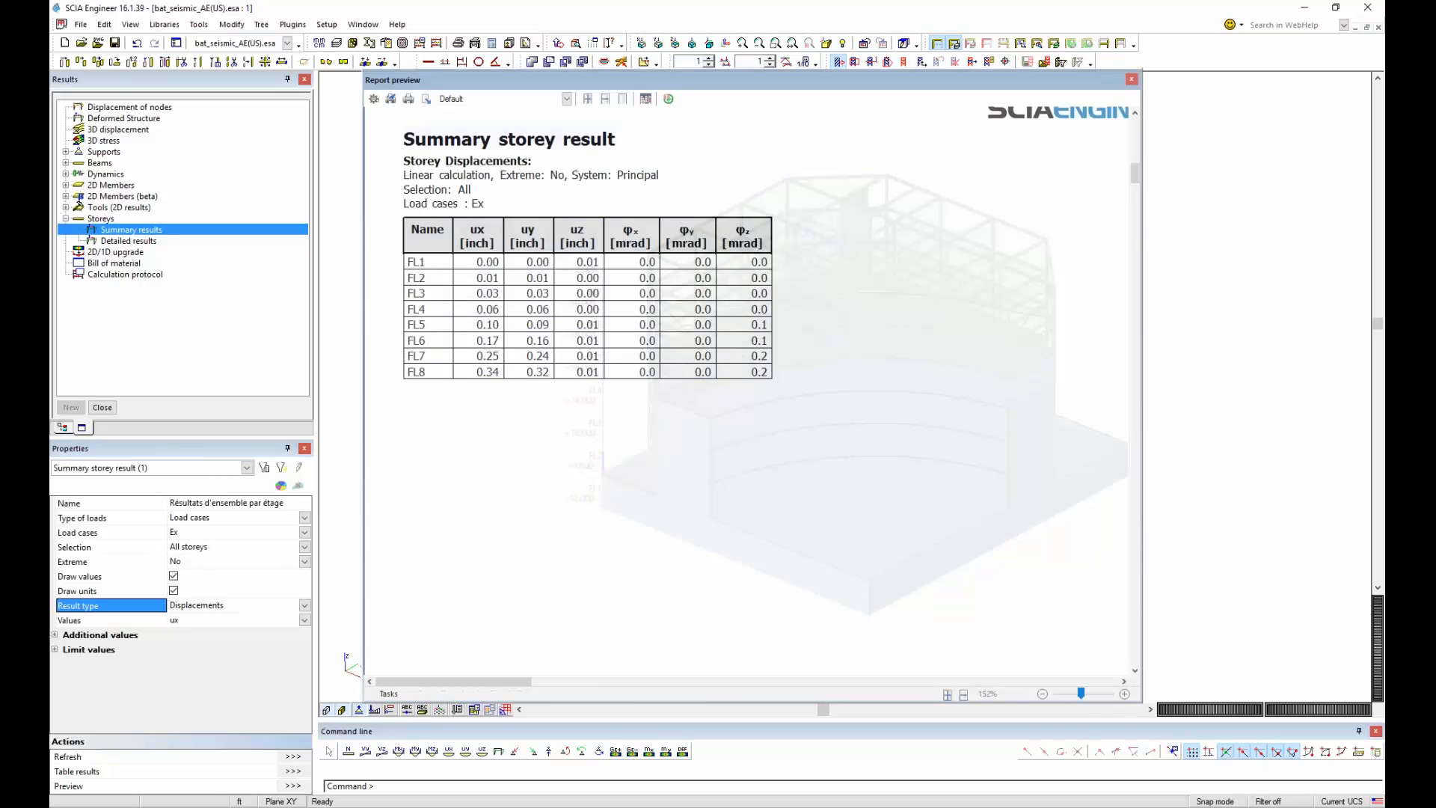
left_click(1132, 79)
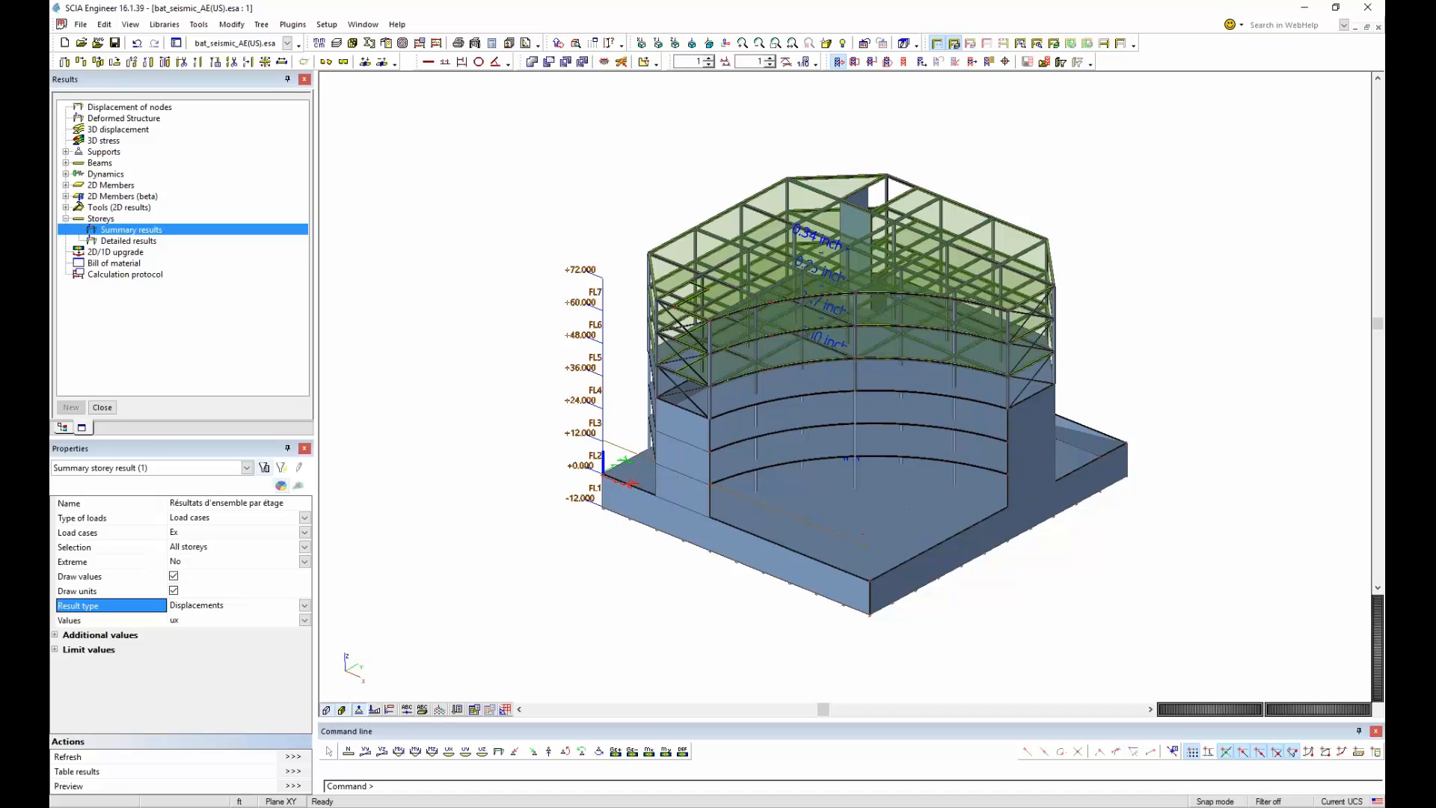
Open the detailed storey results and set their result type to Internal forces.
left_click(120, 241)
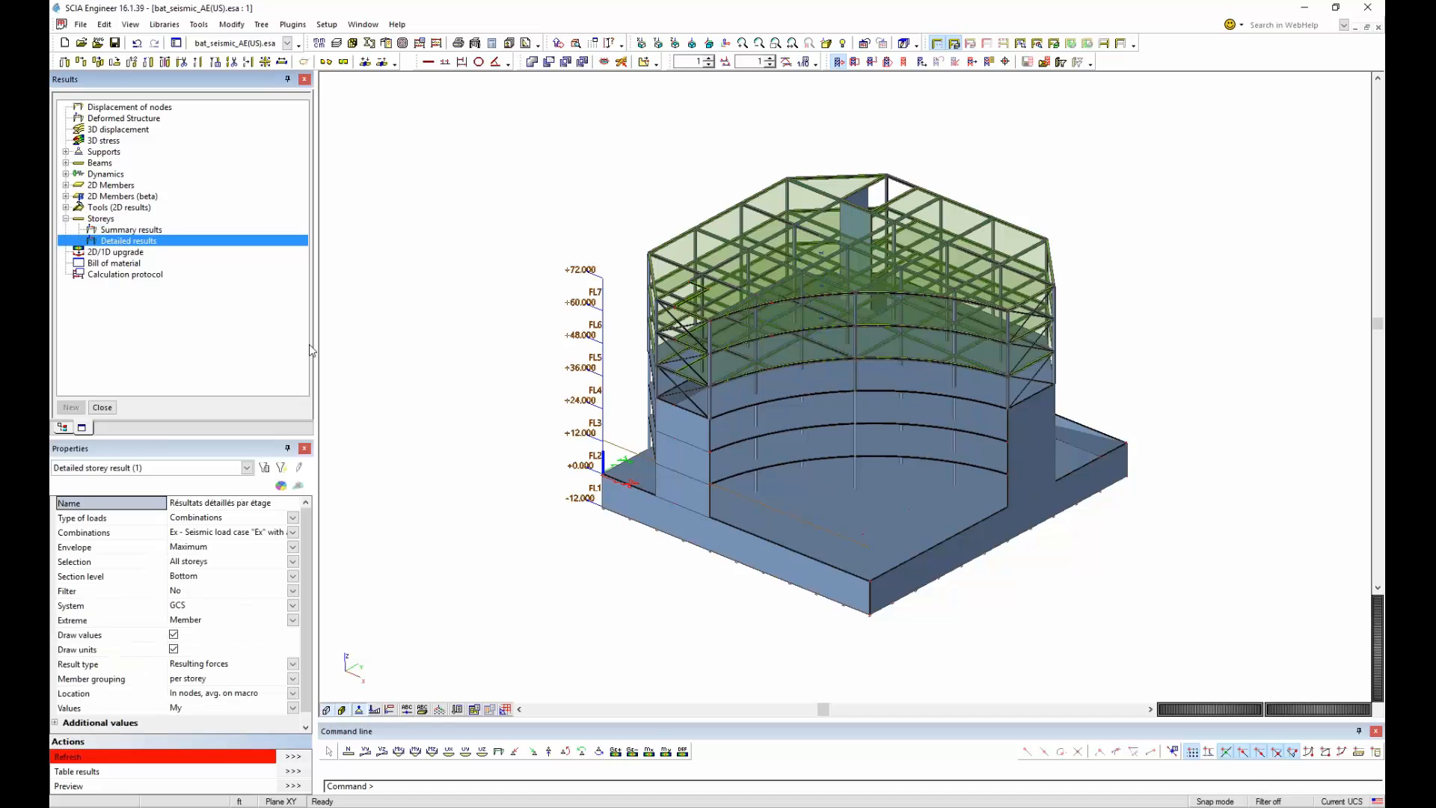
left_click(235, 562)
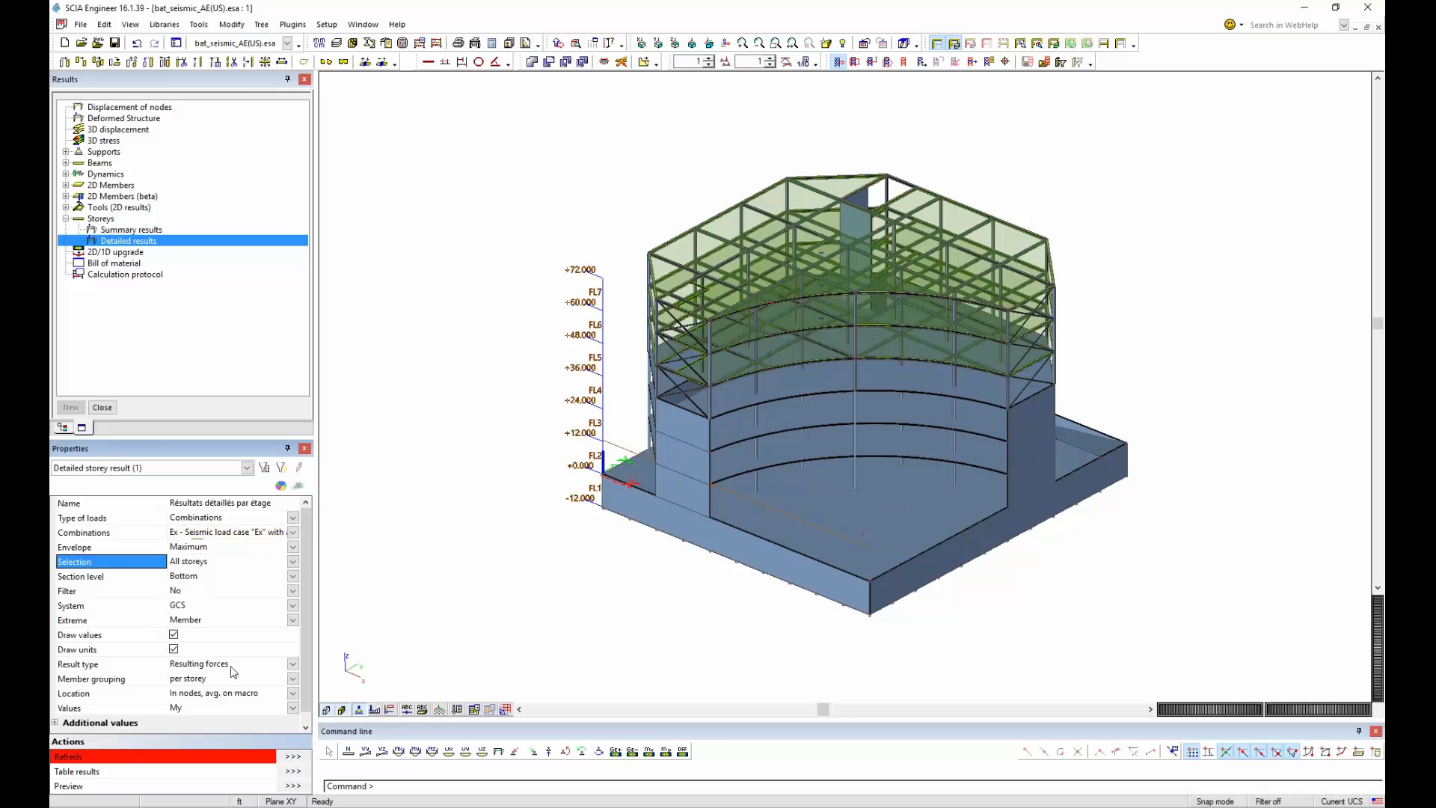
left_click(227, 707)
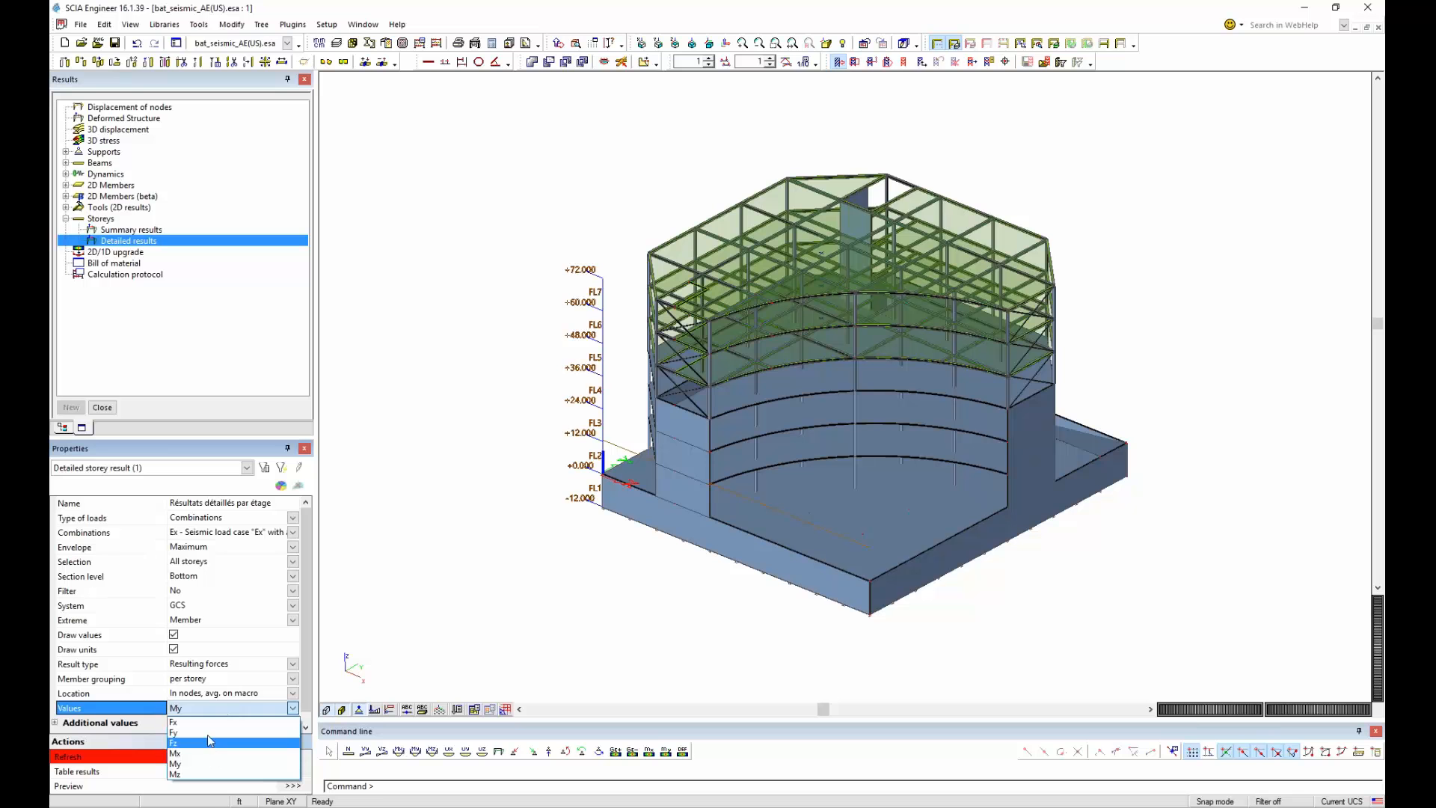
left_click(214, 710)
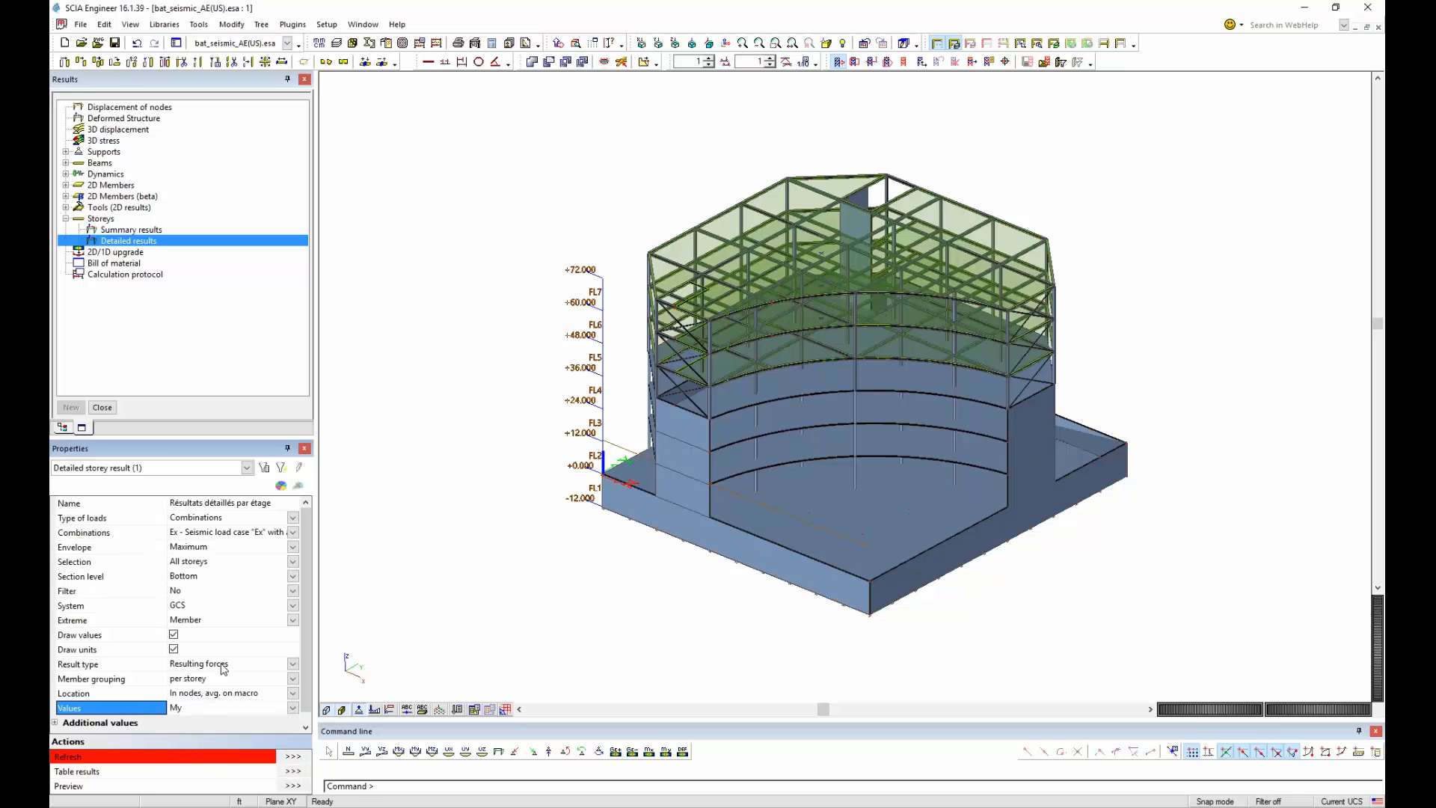
left_click(225, 663)
left_click(225, 685)
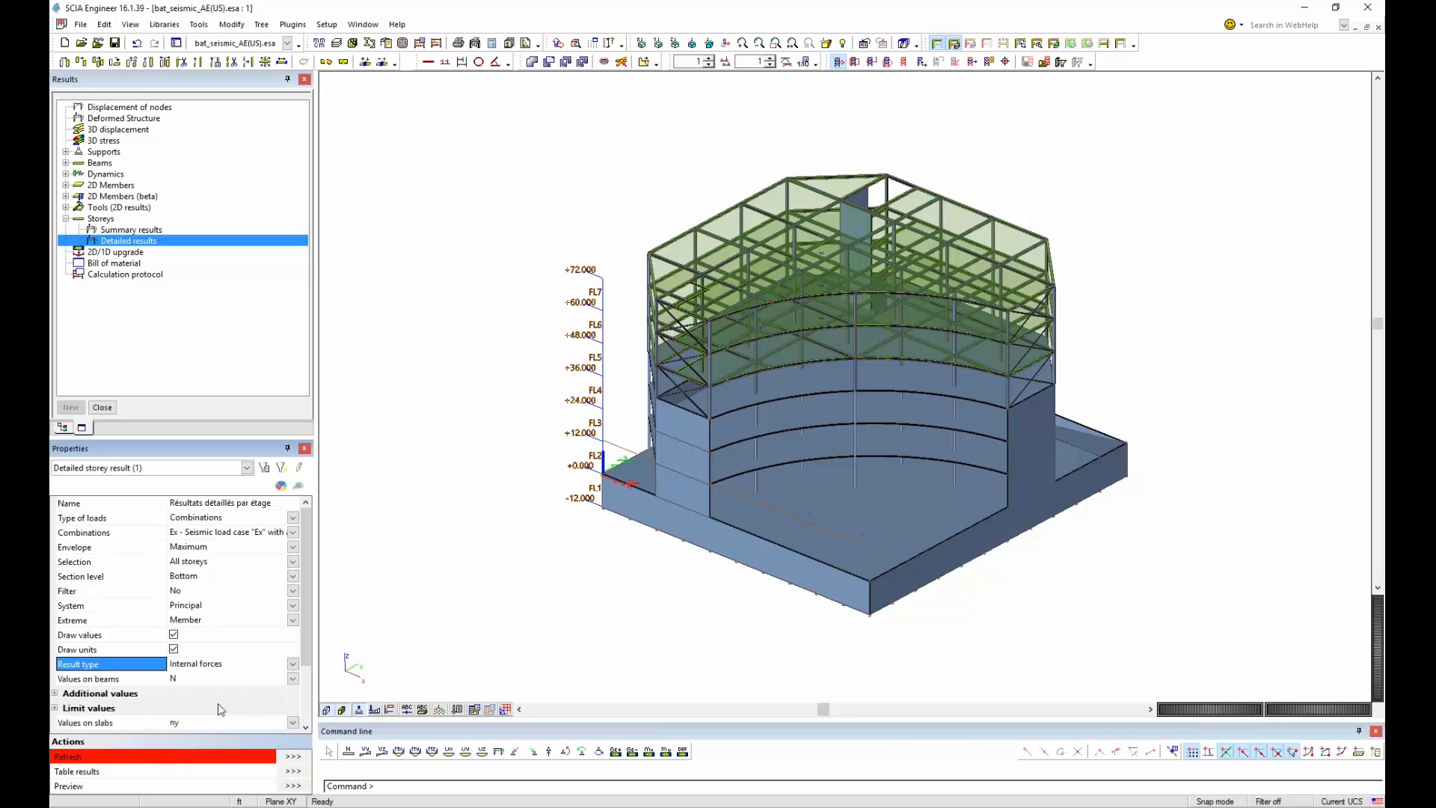
Restrict the detailed storey results to the named selection FL5 Selection and refresh them.
left_click(219, 564)
left_click(219, 585)
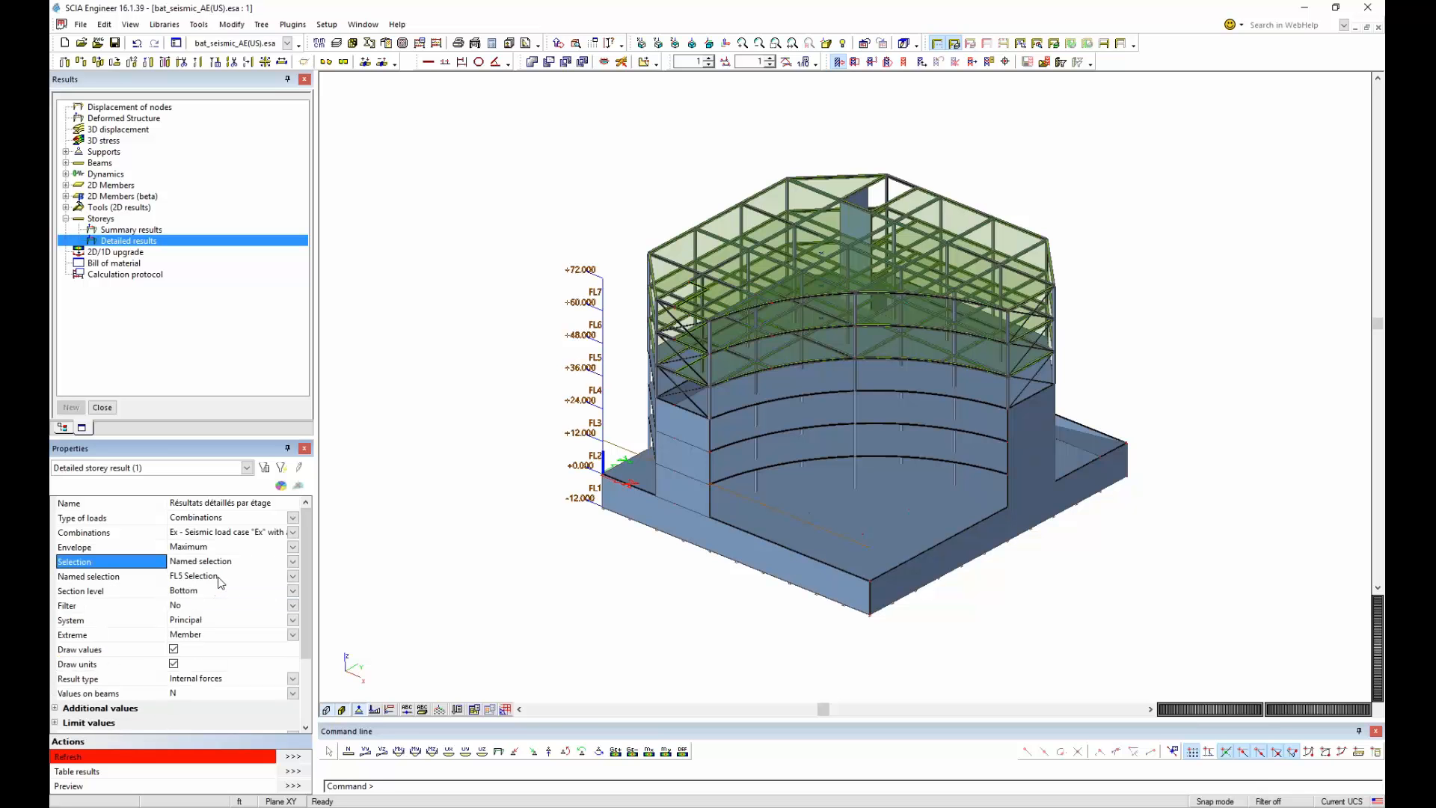
left_click(297, 758)
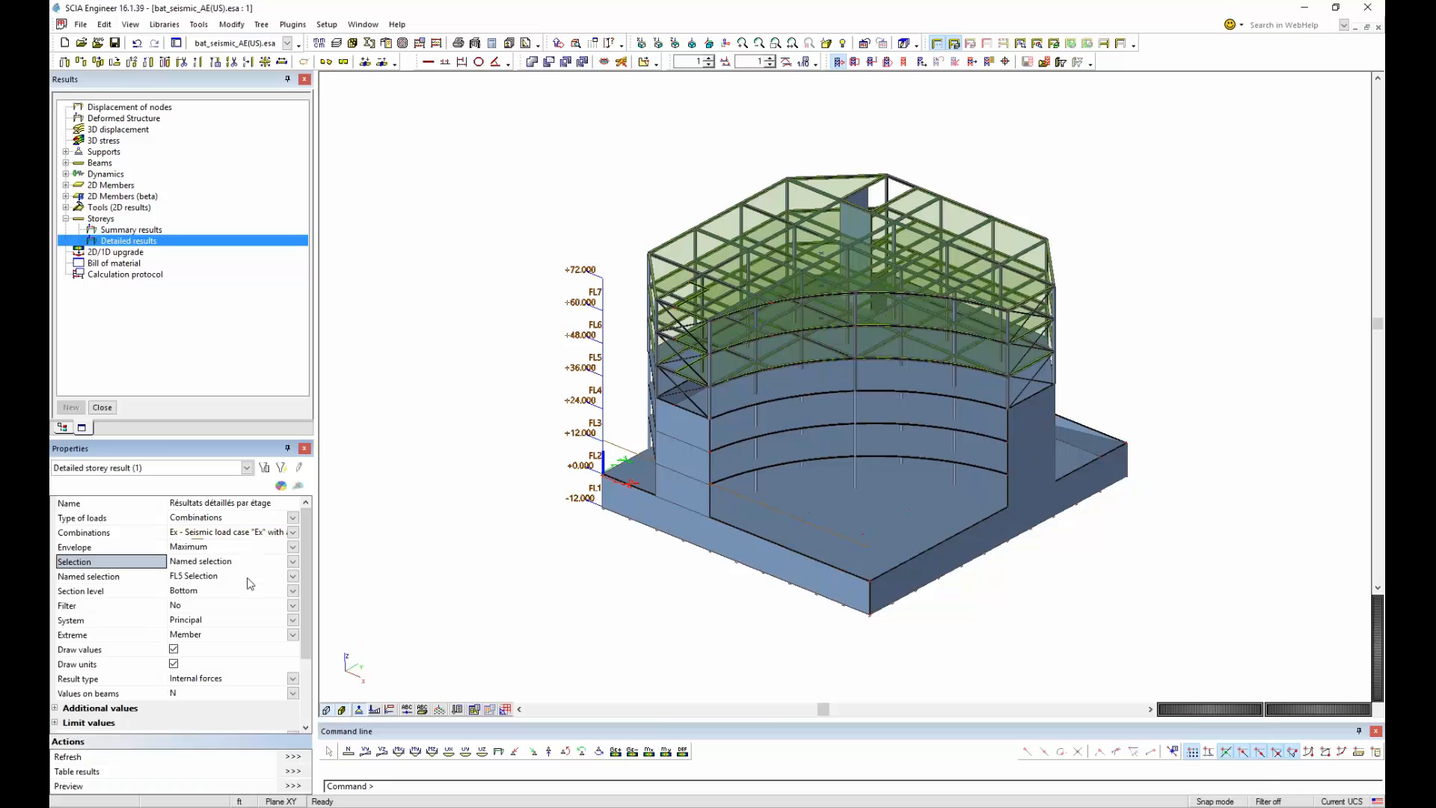
Select the members of storeys FL4 to FL6 in a side view and refresh the detailed results.
right_click_drag(620, 651, 623, 623, "ctrl")
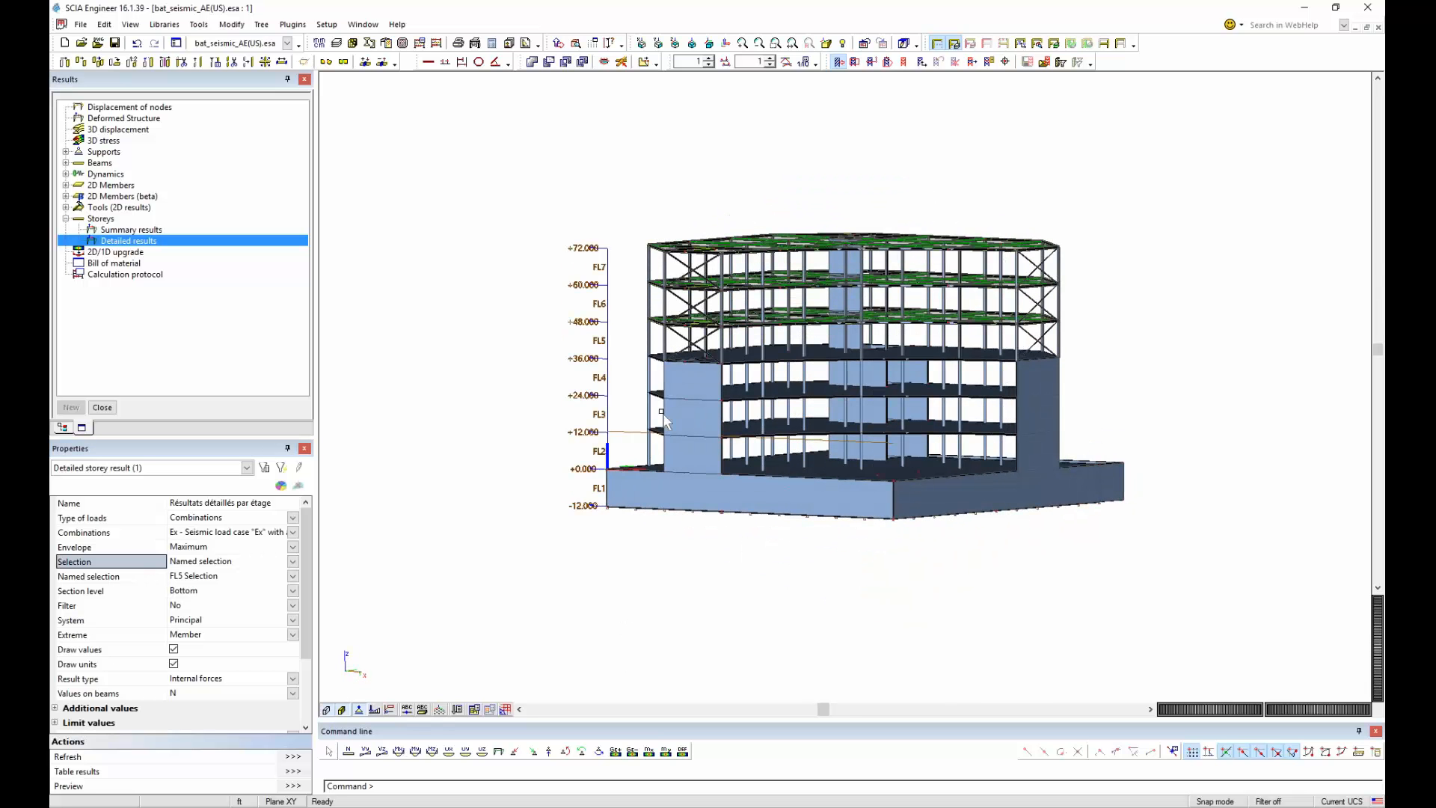
right_click_drag(662, 412, 661, 400, "ctrl")
left_click(642, 44)
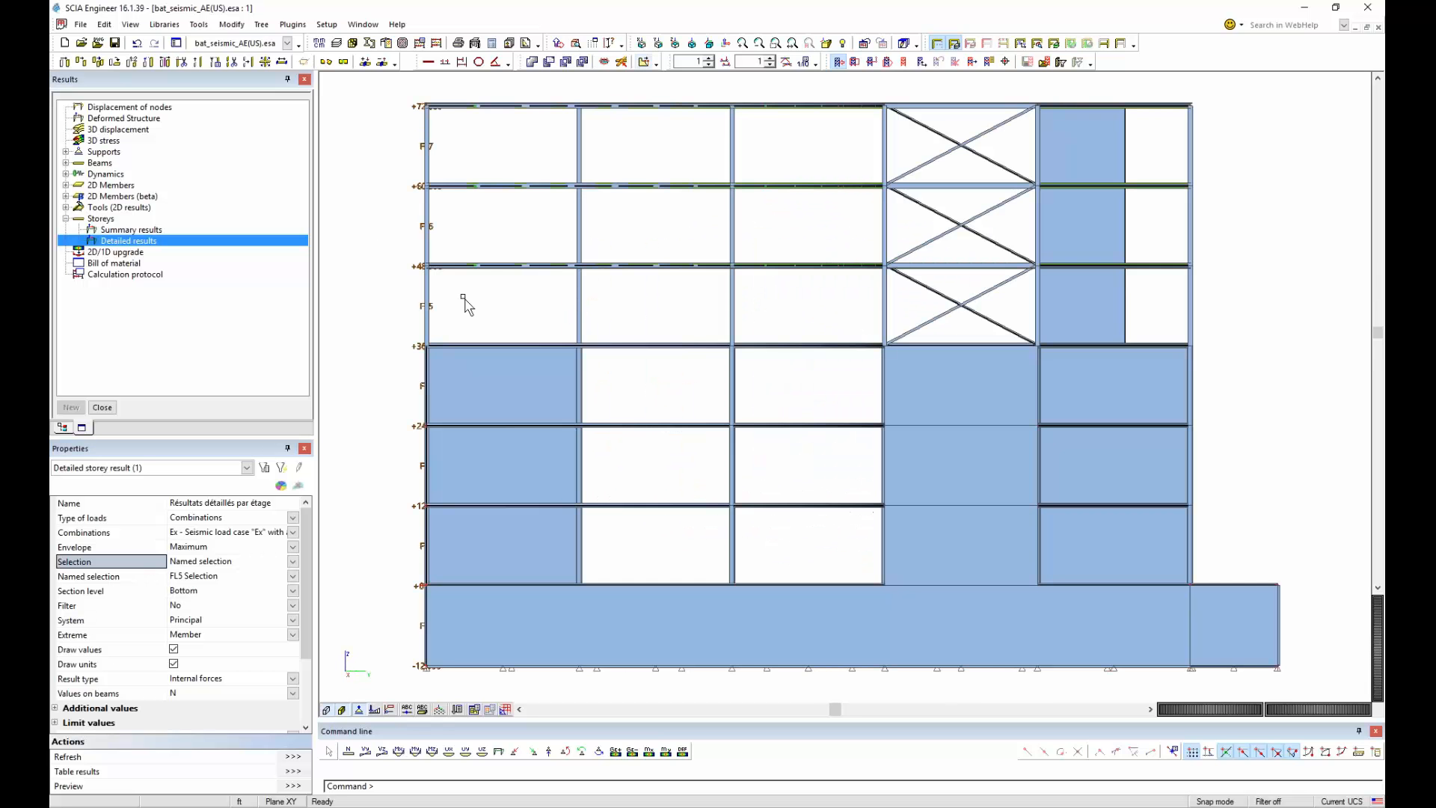
left_click_drag(380, 159, 1296, 457)
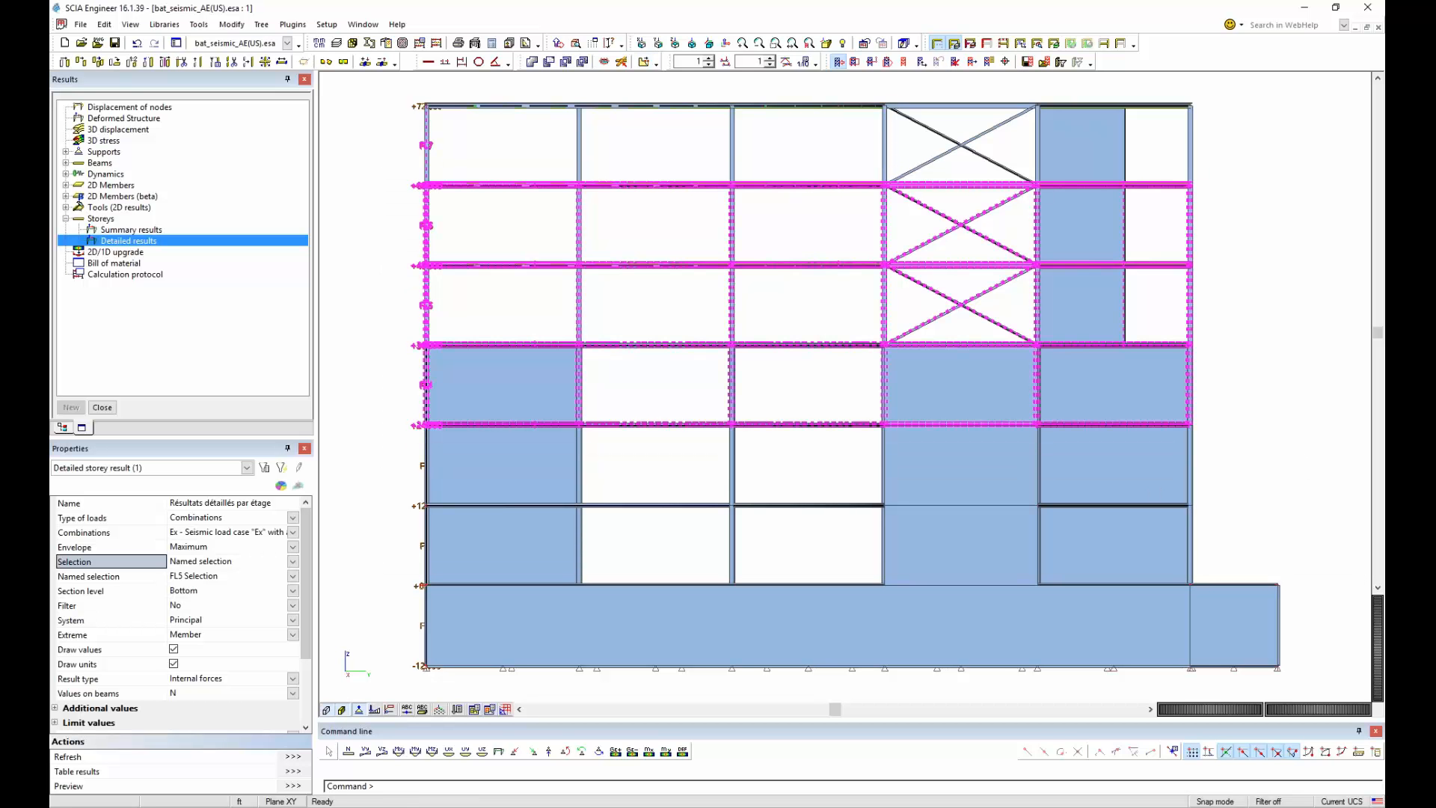
left_click(302, 759)
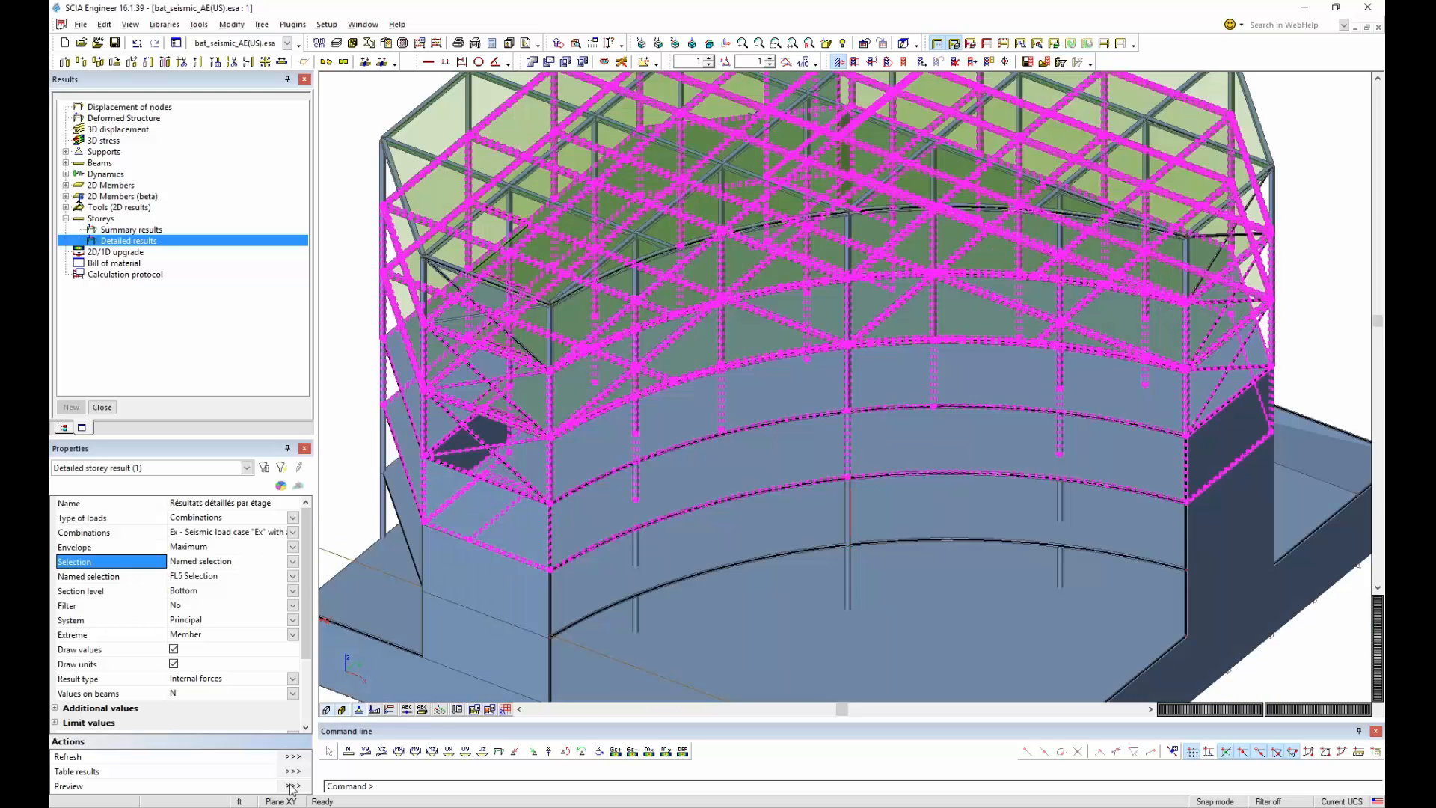
Check the detailed storey result for the named selection in a new results table, then close the table window.
left_click(293, 771)
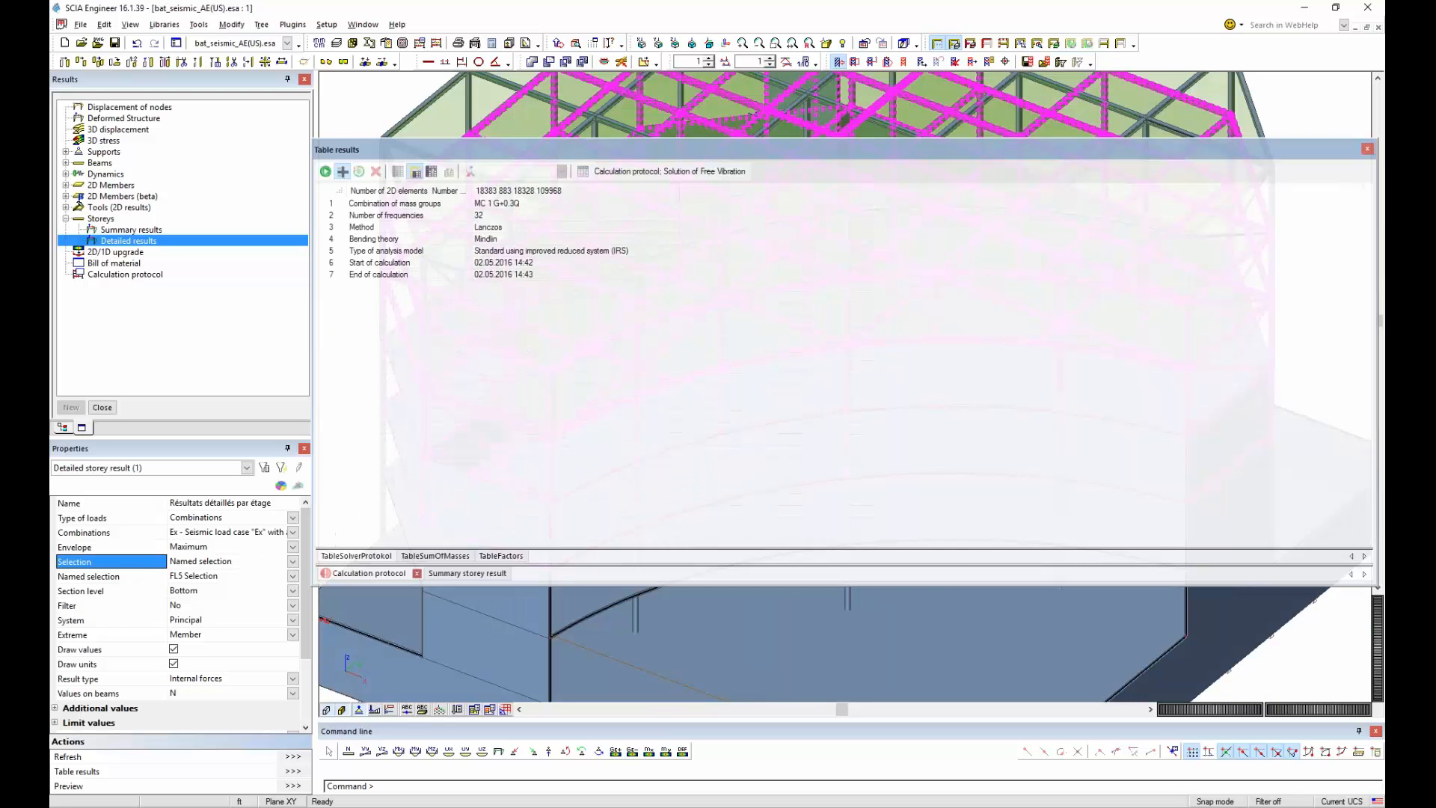
left_click(327, 172)
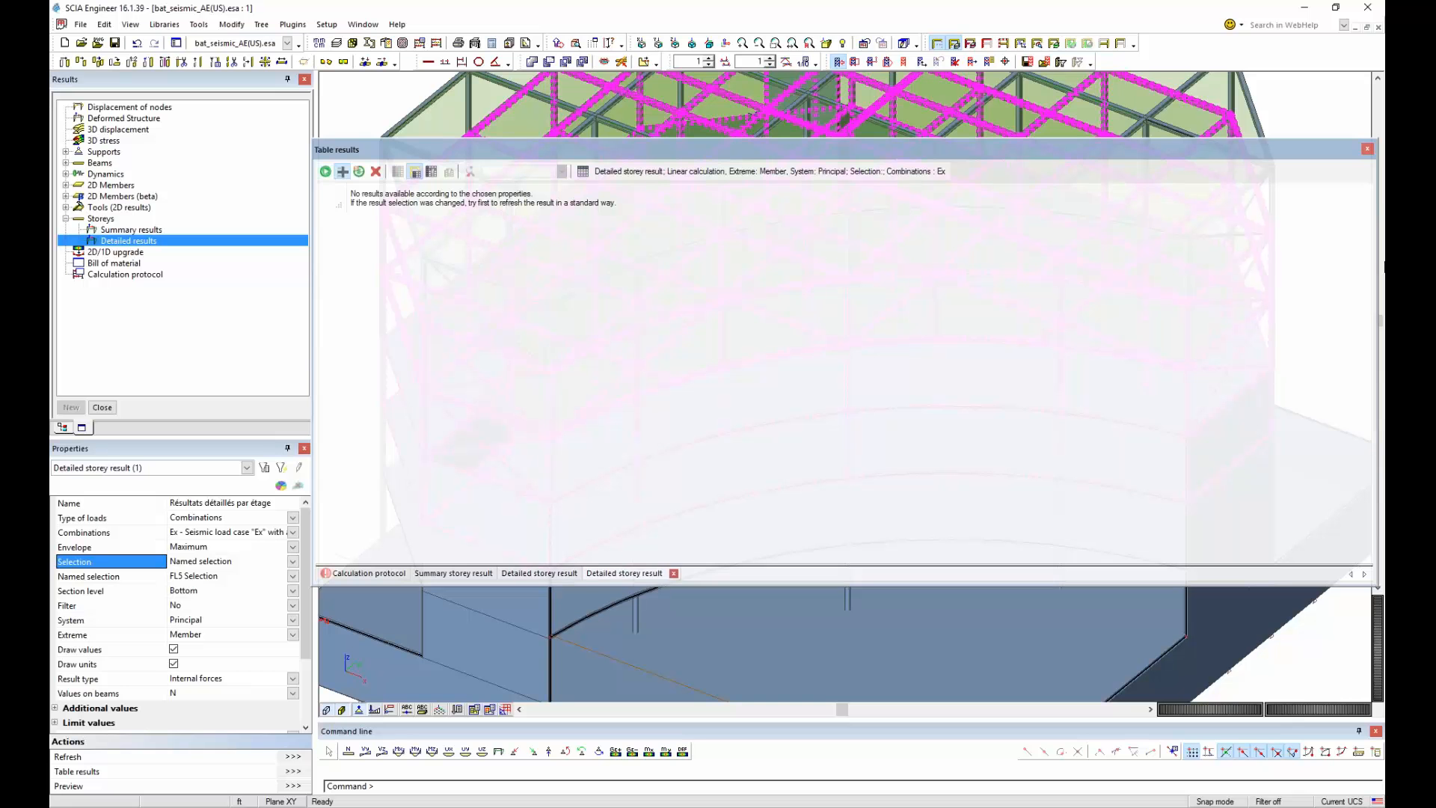
left_click(1367, 150)
Change the detailed results selection to Single storey with storey FL2, refresh, and inspect the values on the model.
left_click(226, 578)
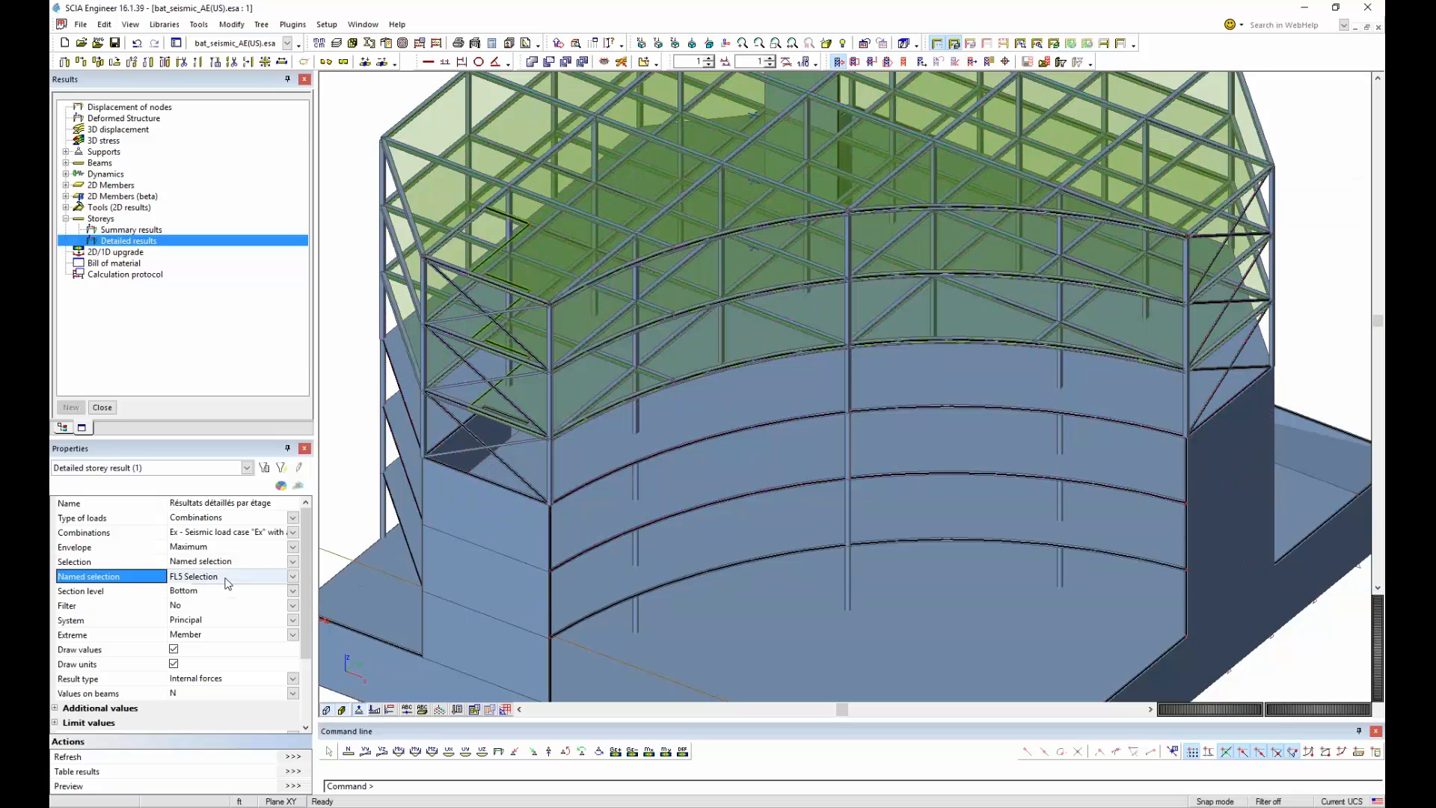
left_click(229, 580)
left_click(233, 566)
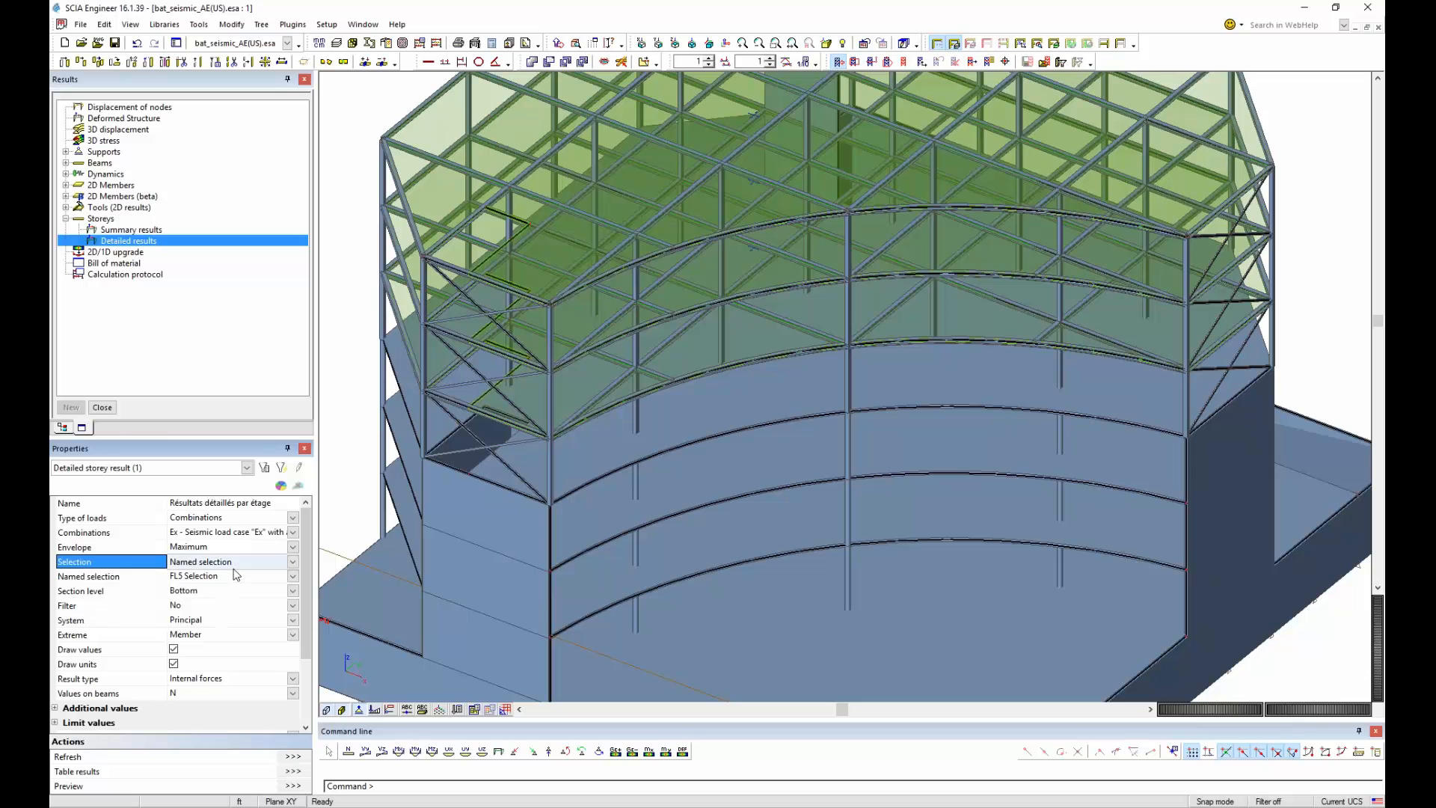
left_click(232, 567)
left_click(236, 577)
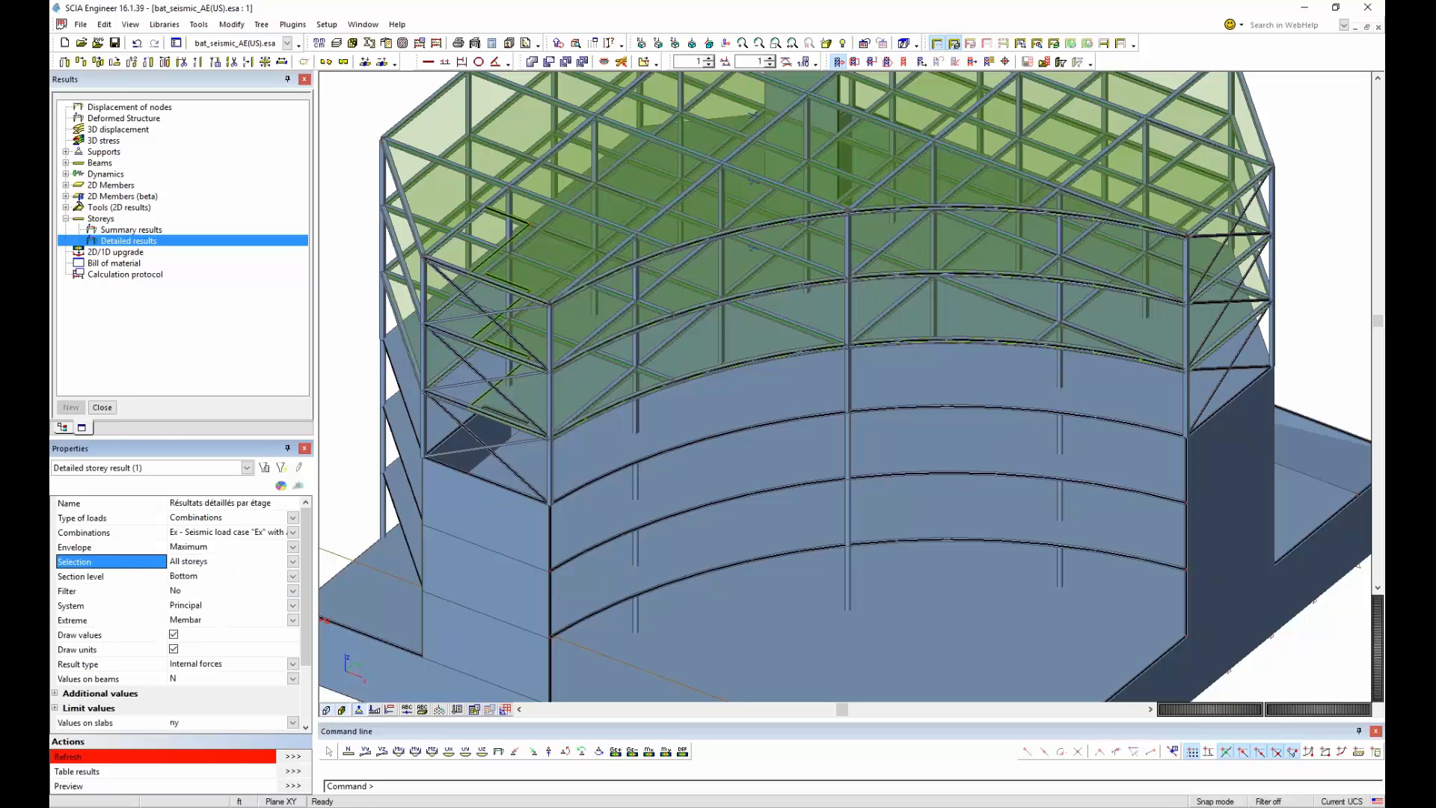
left_click(237, 569)
left_click(232, 590)
left_click(294, 757)
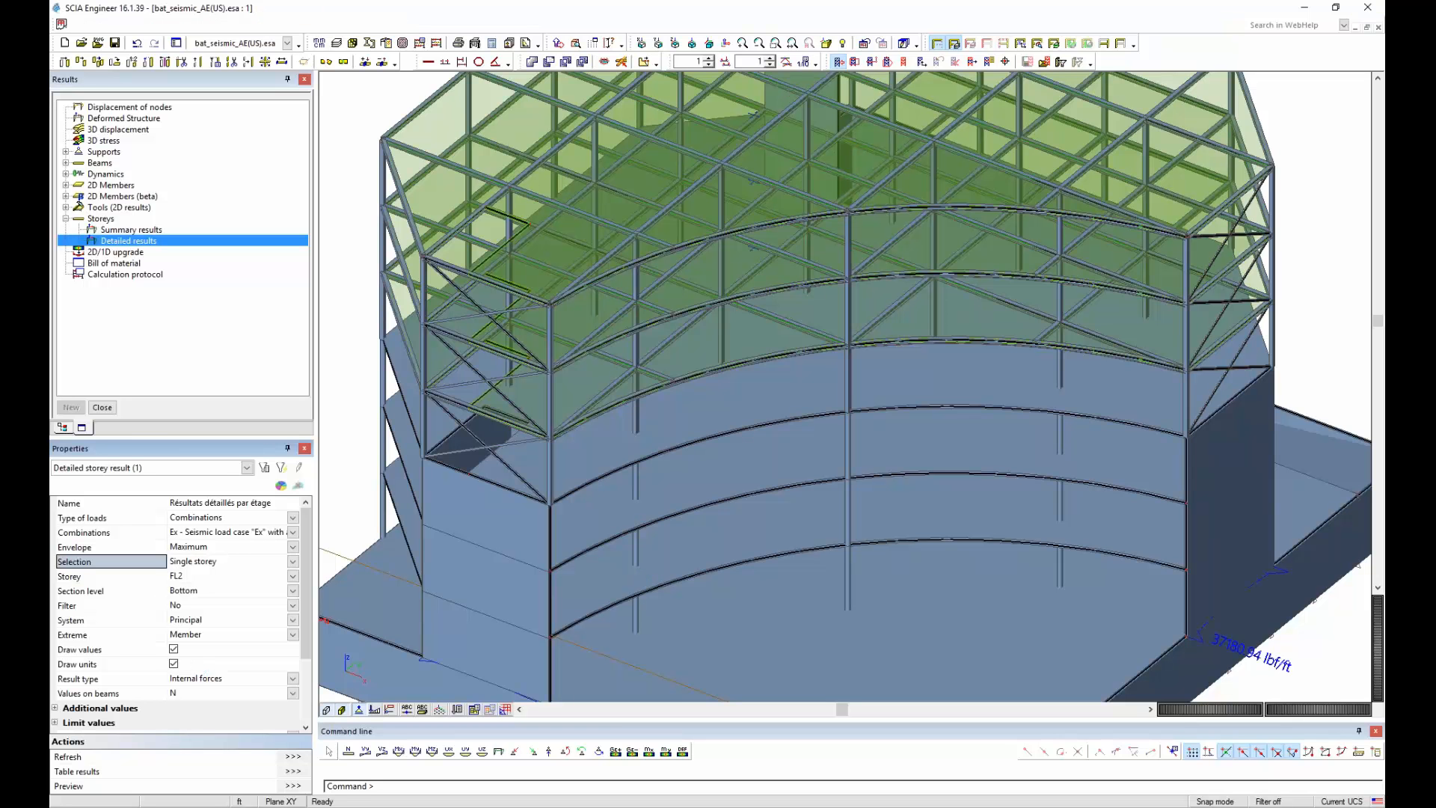
right_click_drag(659, 497, 640, 471, "ctrl")
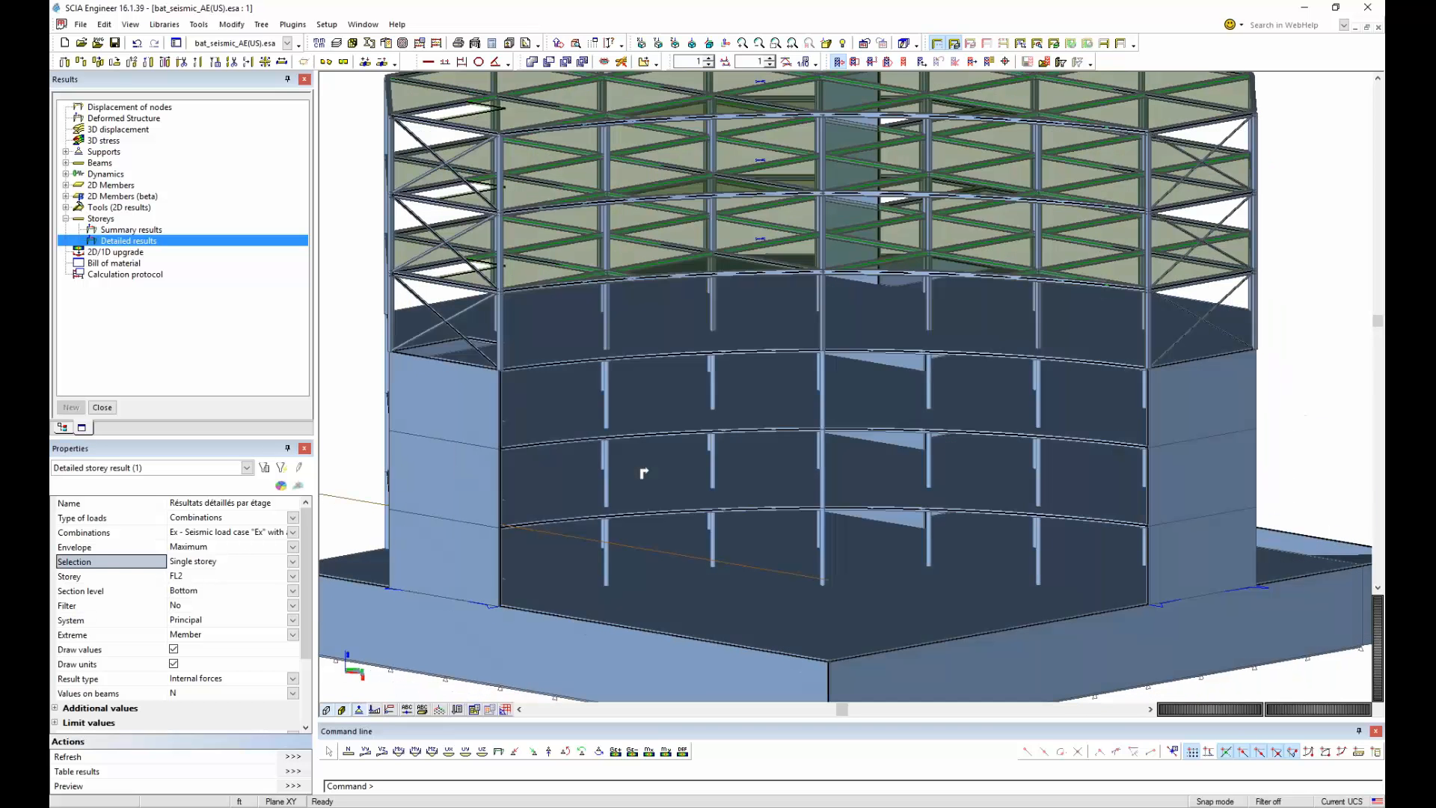
Set the storey of the detailed results to FL5 and refresh the internal forces shown on the building.
left_click(189, 583)
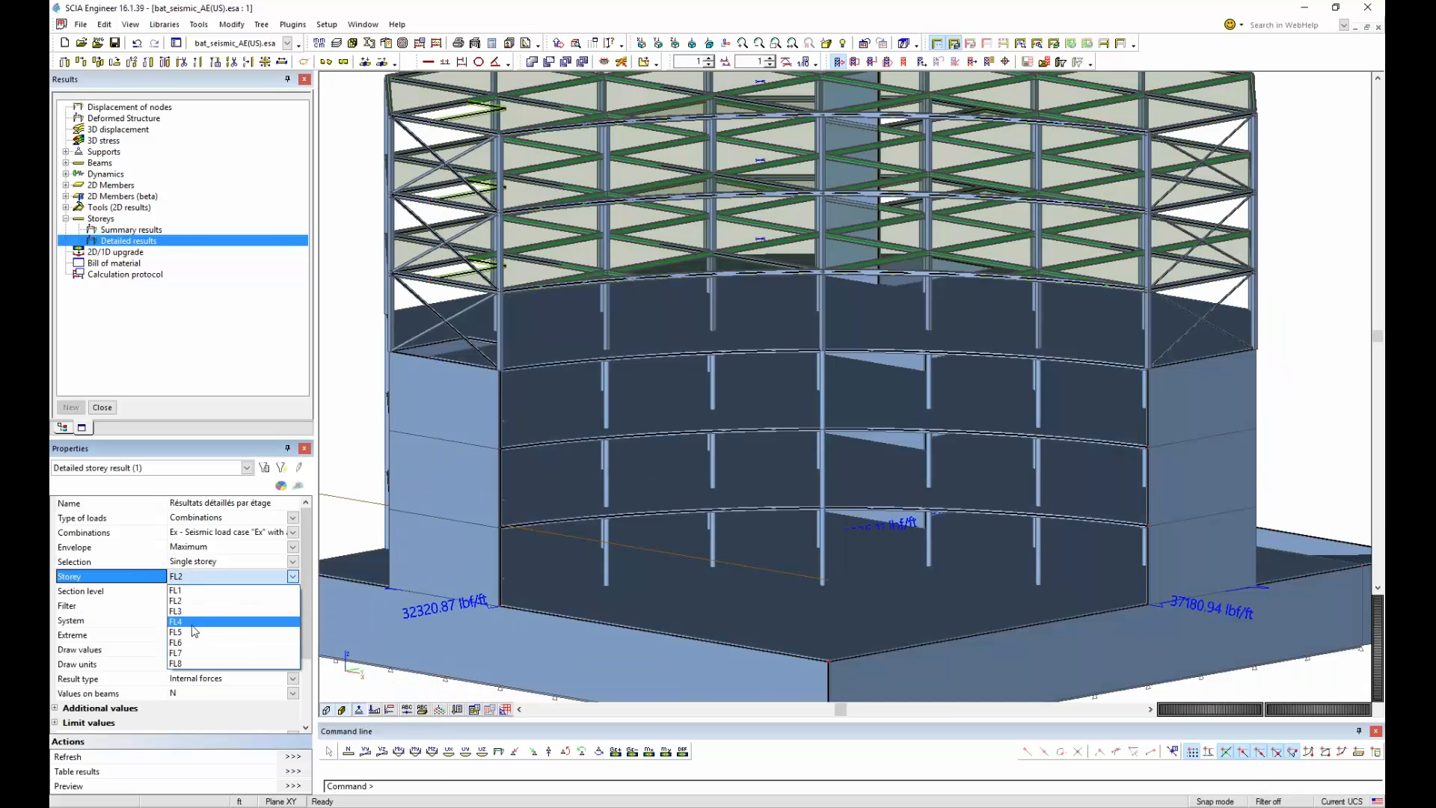
left_click(180, 630)
left_click(293, 757)
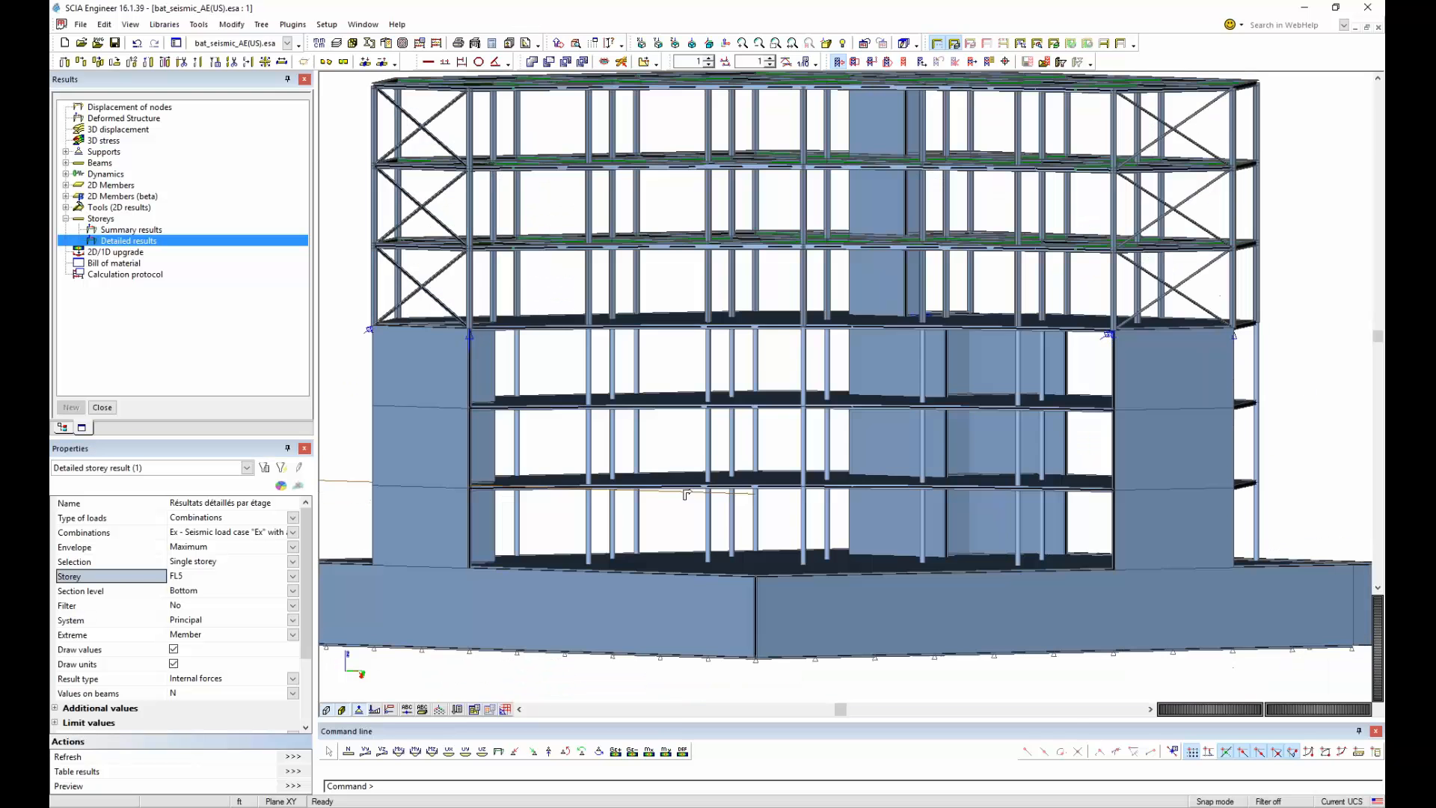
right_click_drag(687, 493, 684, 490, "ctrl")
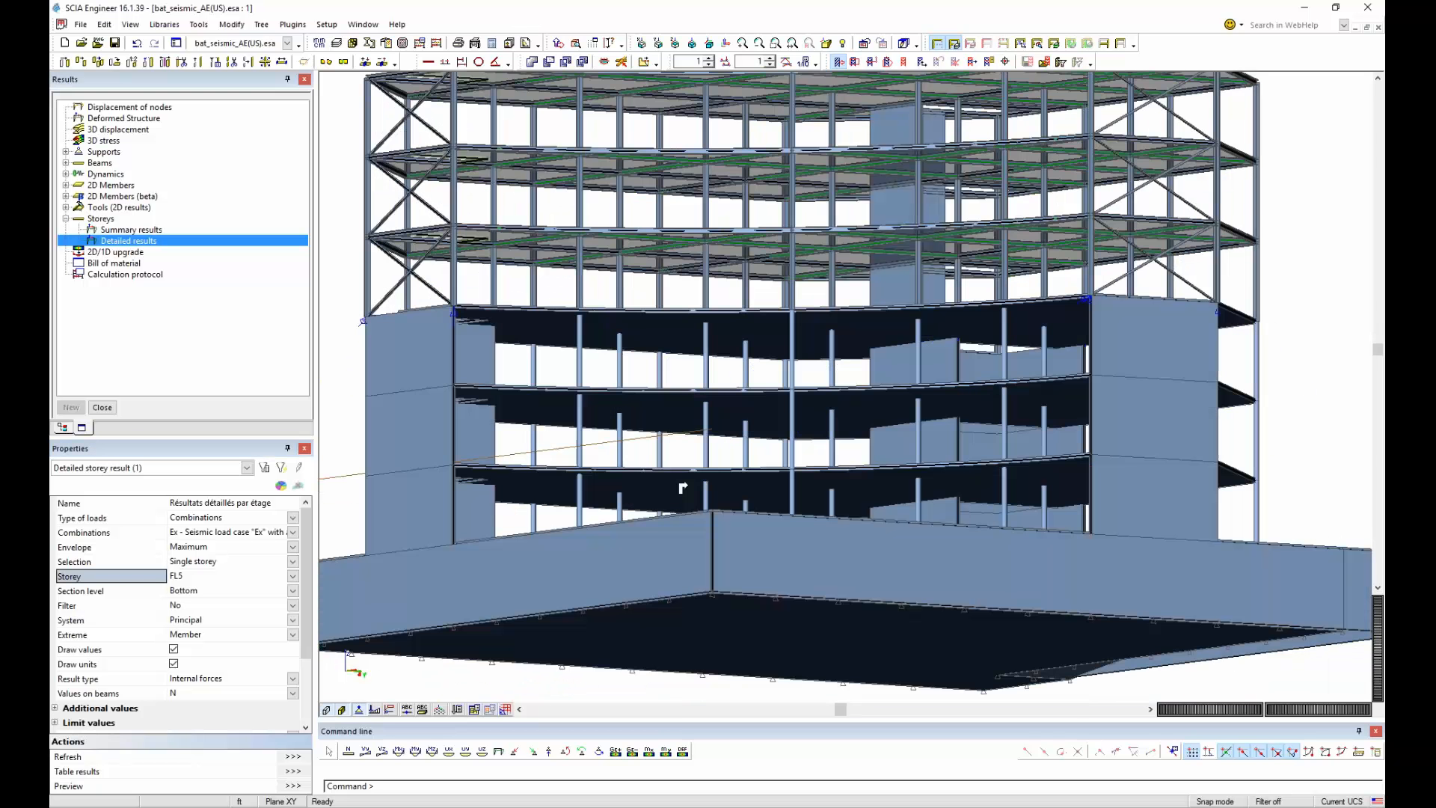
Select the FL4 storey members in a side view, show only those members, and clear the selection.
left_click(660, 43)
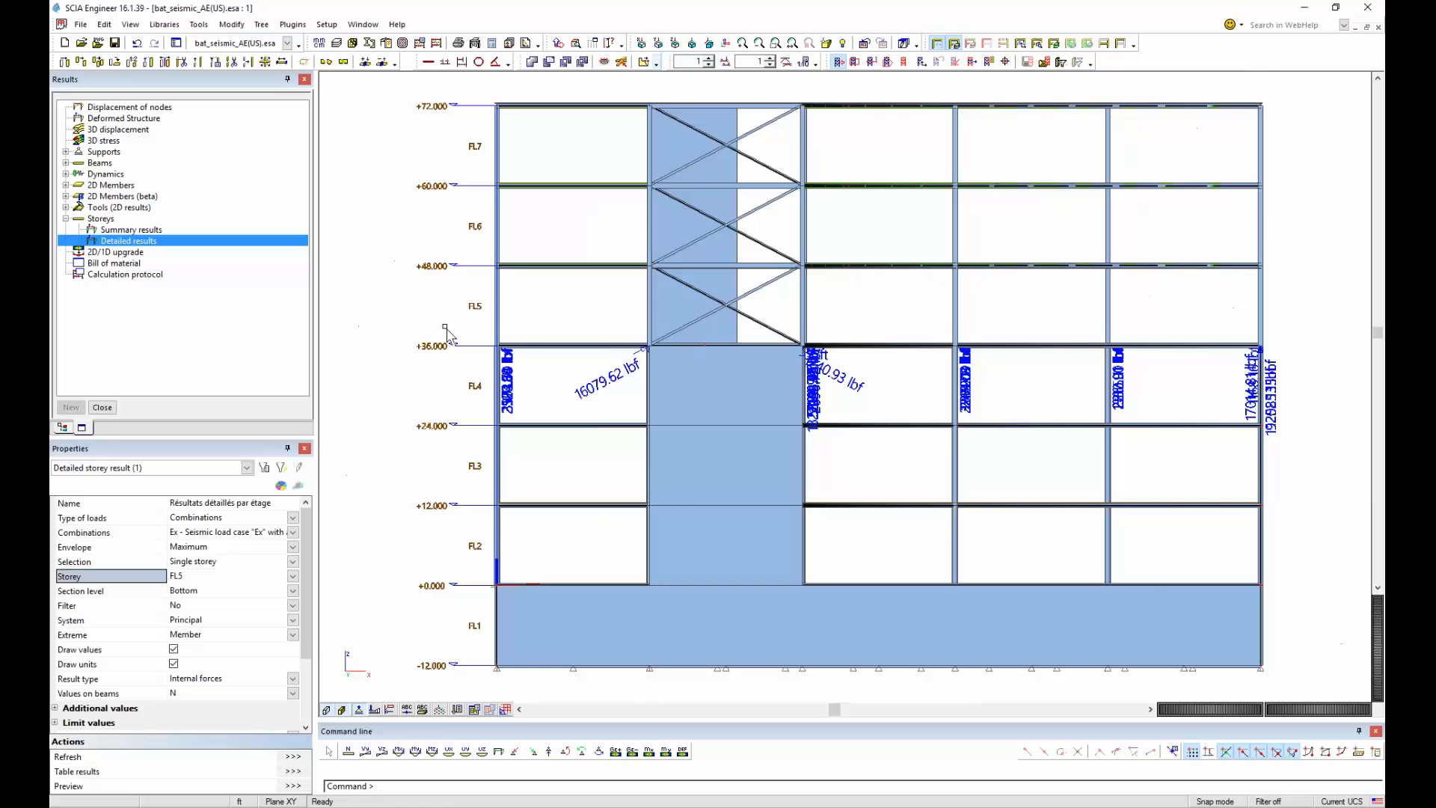
left_click_drag(434, 320, 1321, 452)
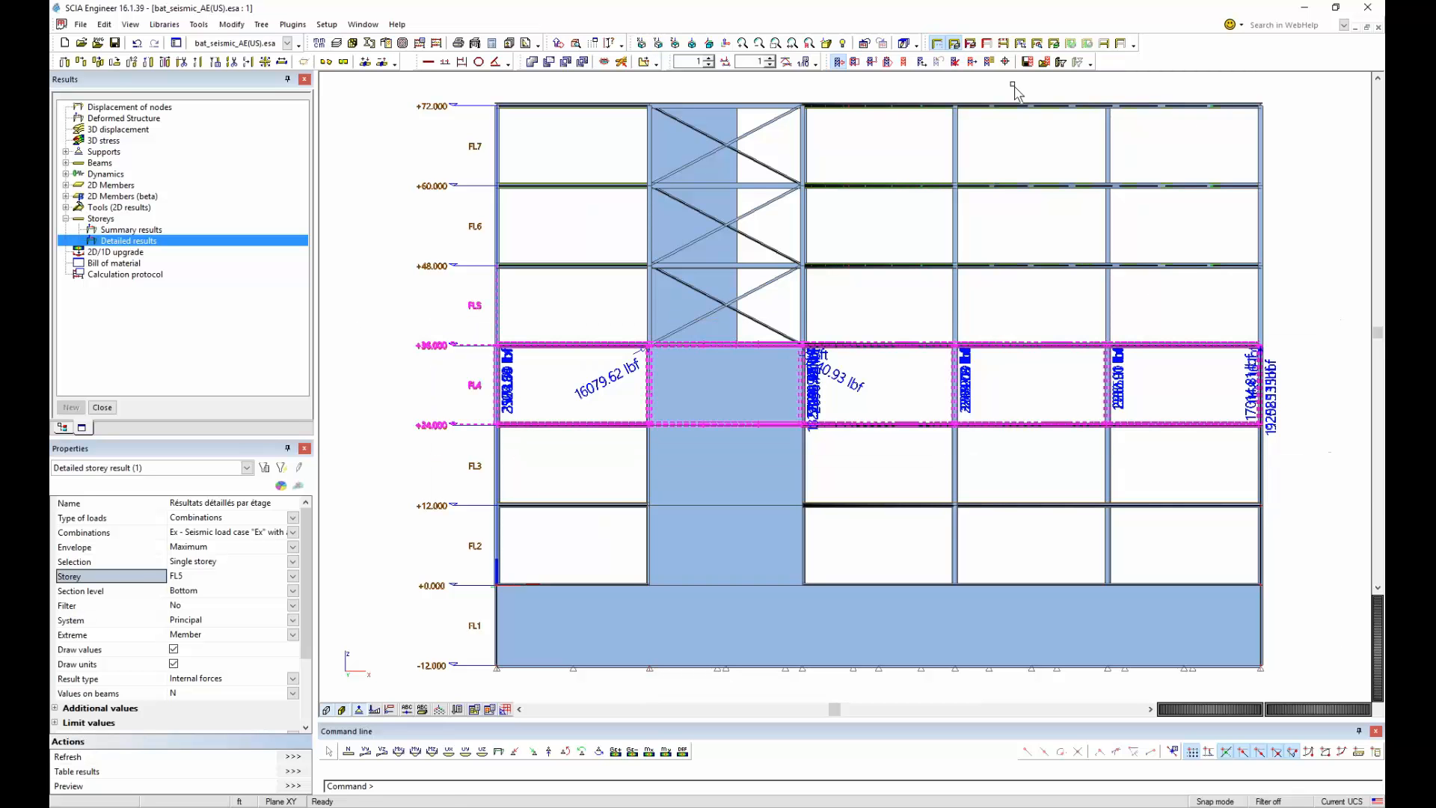
left_click(764, 465)
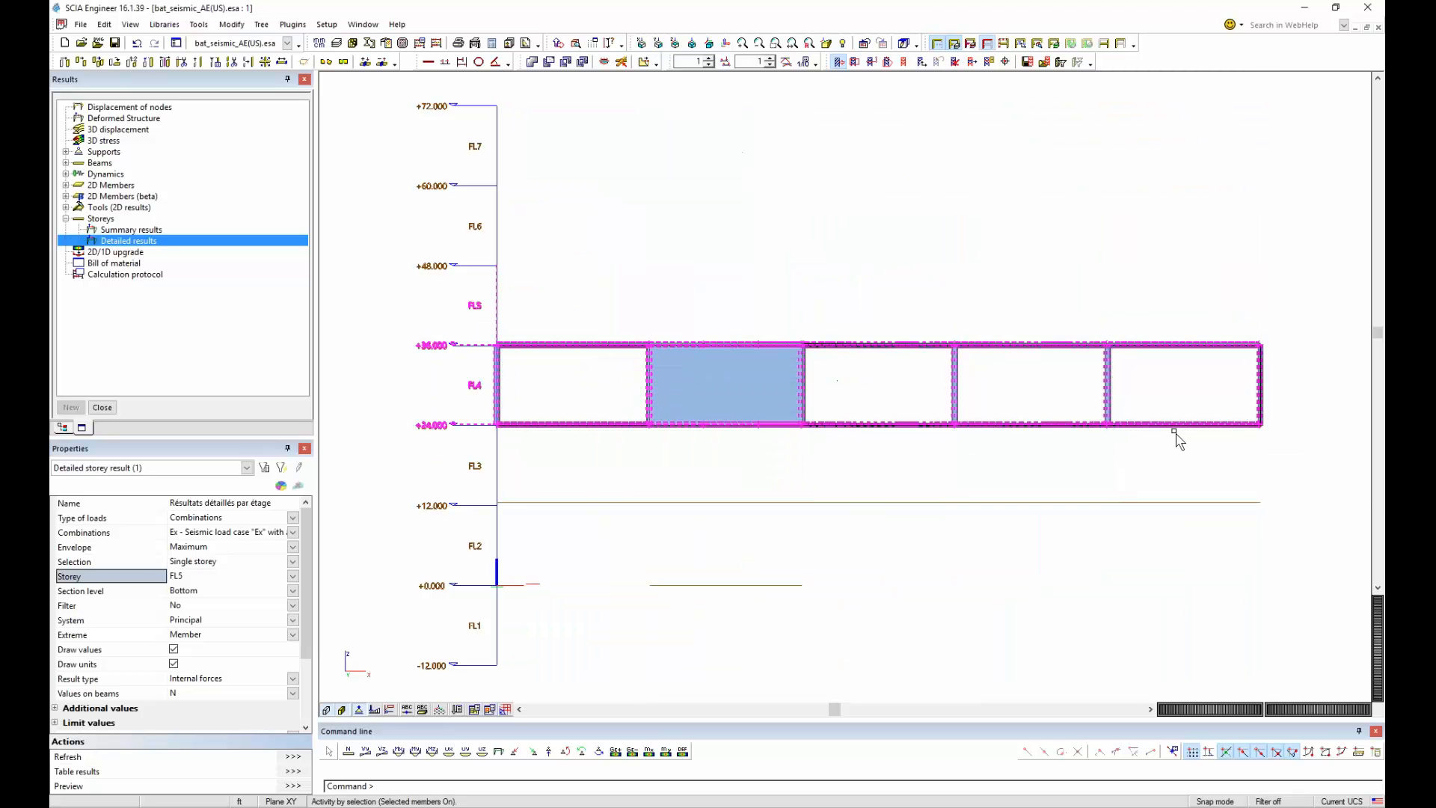
key("Escape")
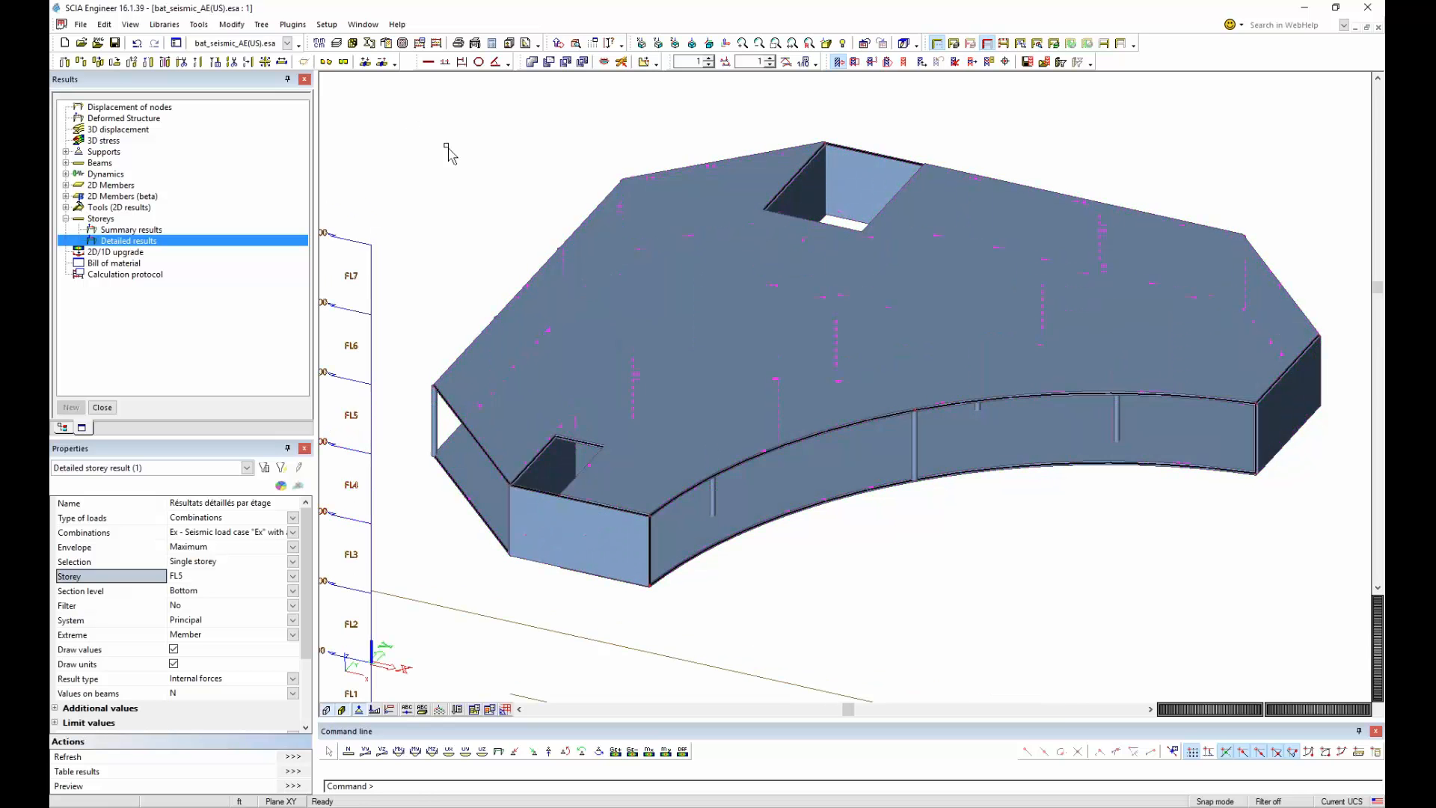
Set the structure's member surface rendering to transparent in the view parameters and apply it.
right_click(444, 147)
left_click(483, 189)
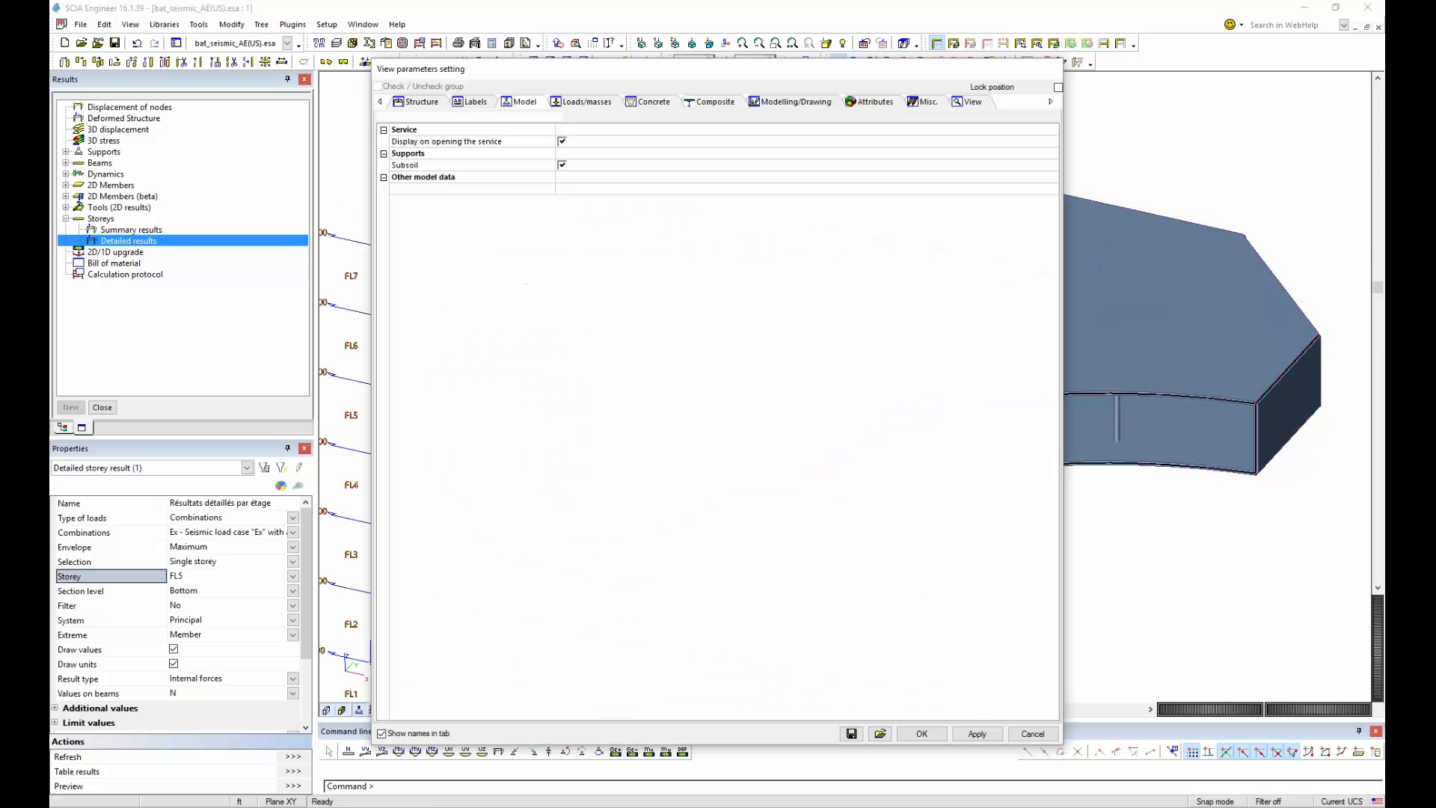
left_click(439, 104)
left_click(619, 238)
left_click(632, 291)
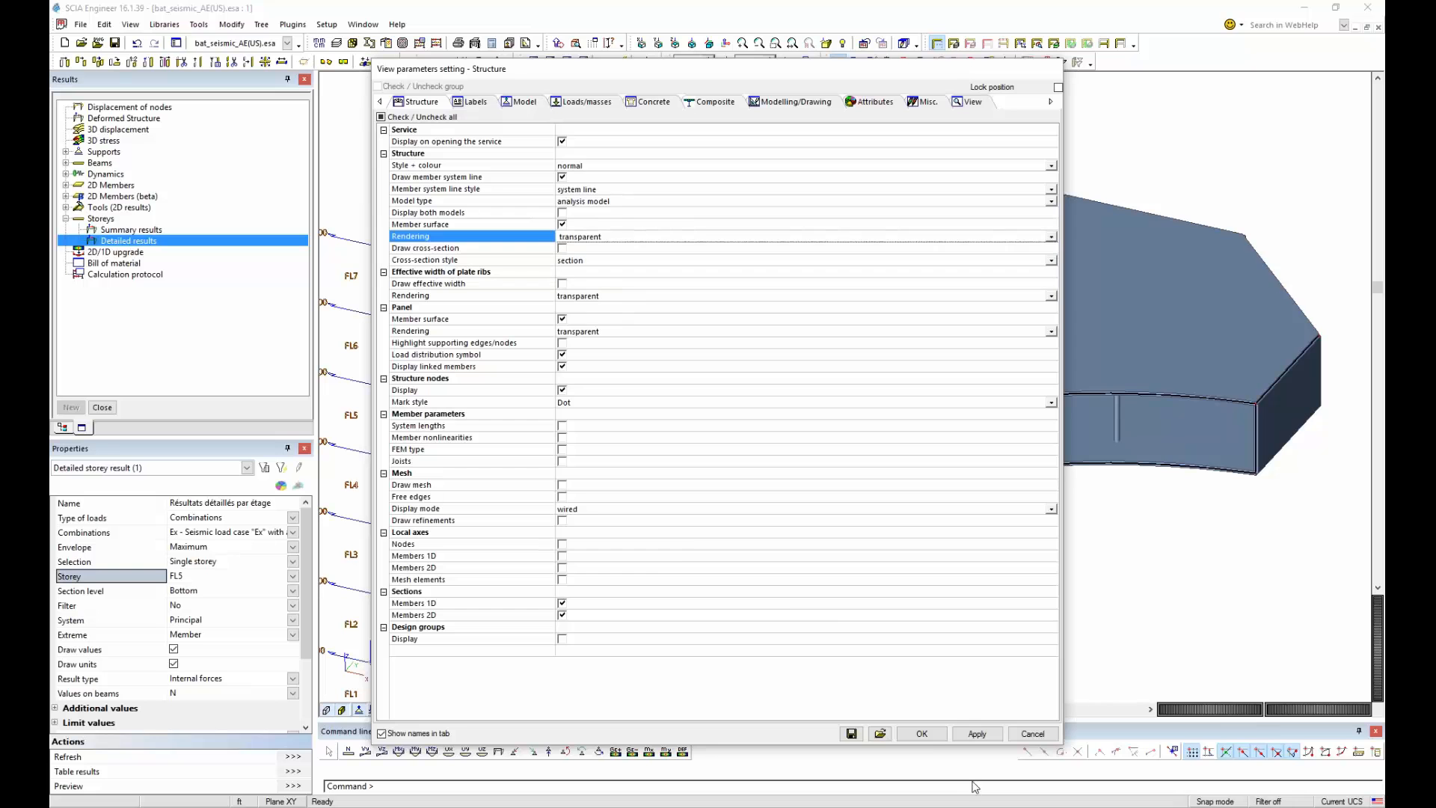
left_click(976, 734)
left_click(921, 733)
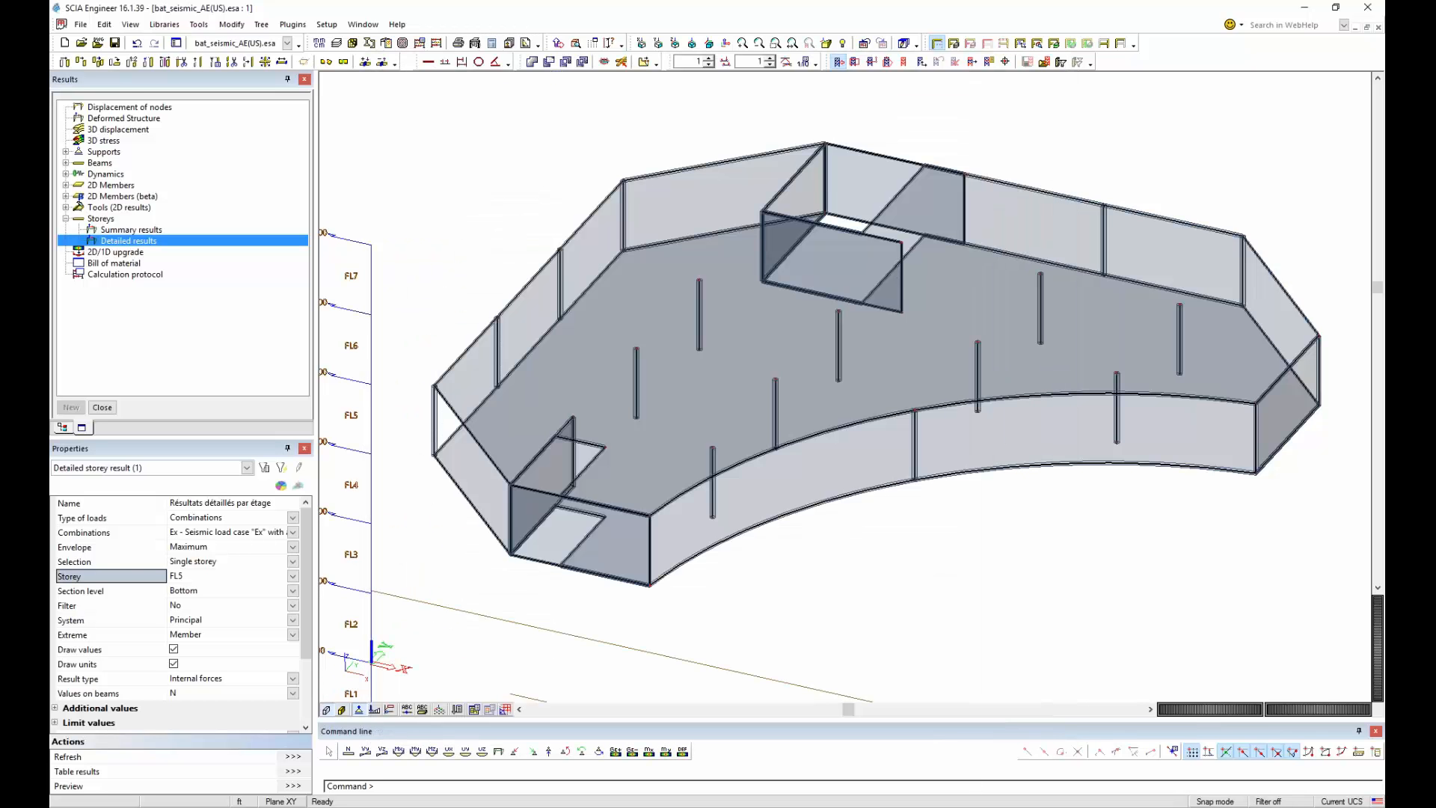
Try to show the detailed FL5 results on only the isolated storey's members by selecting them all and refreshing.
left_click(295, 754)
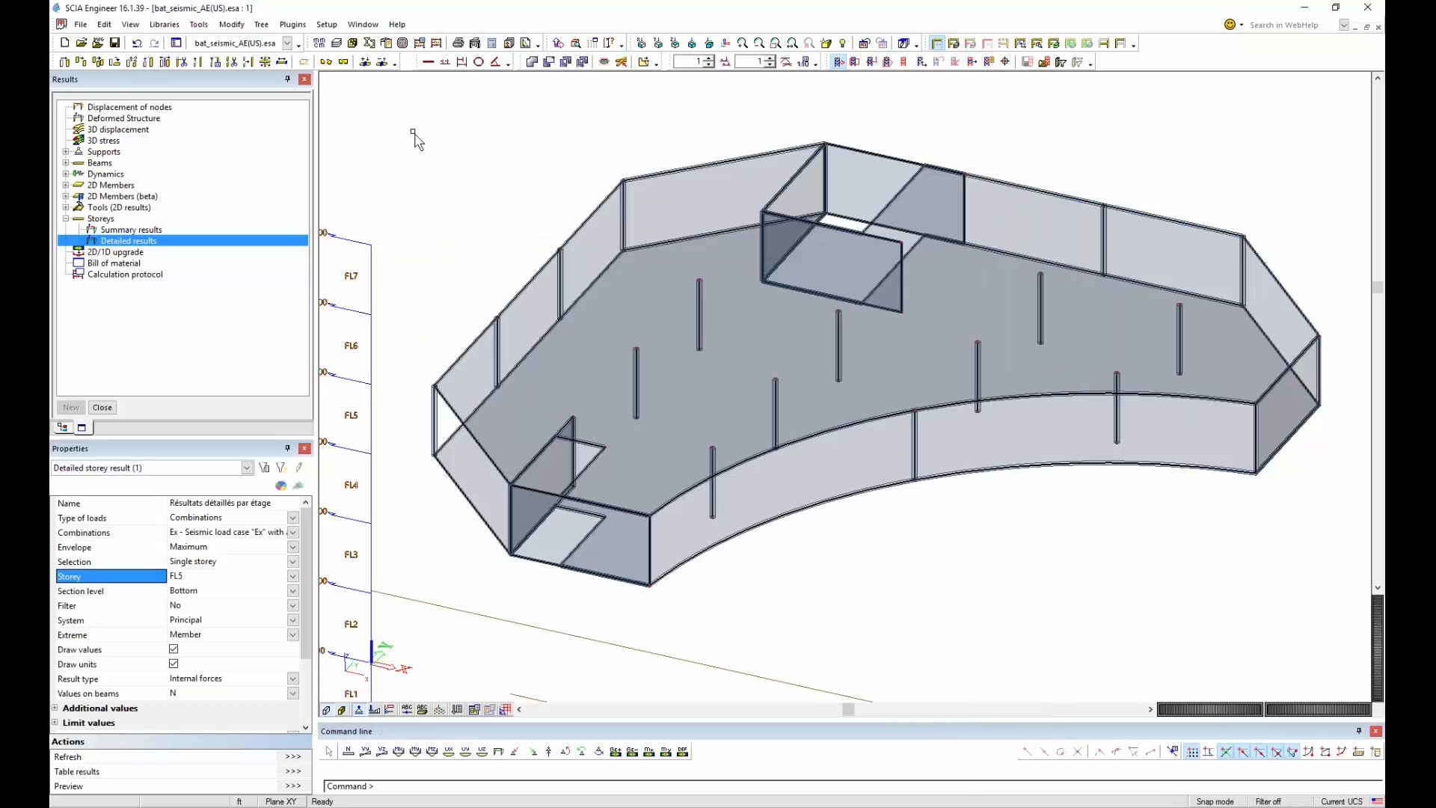
left_click_drag(389, 108, 1358, 612)
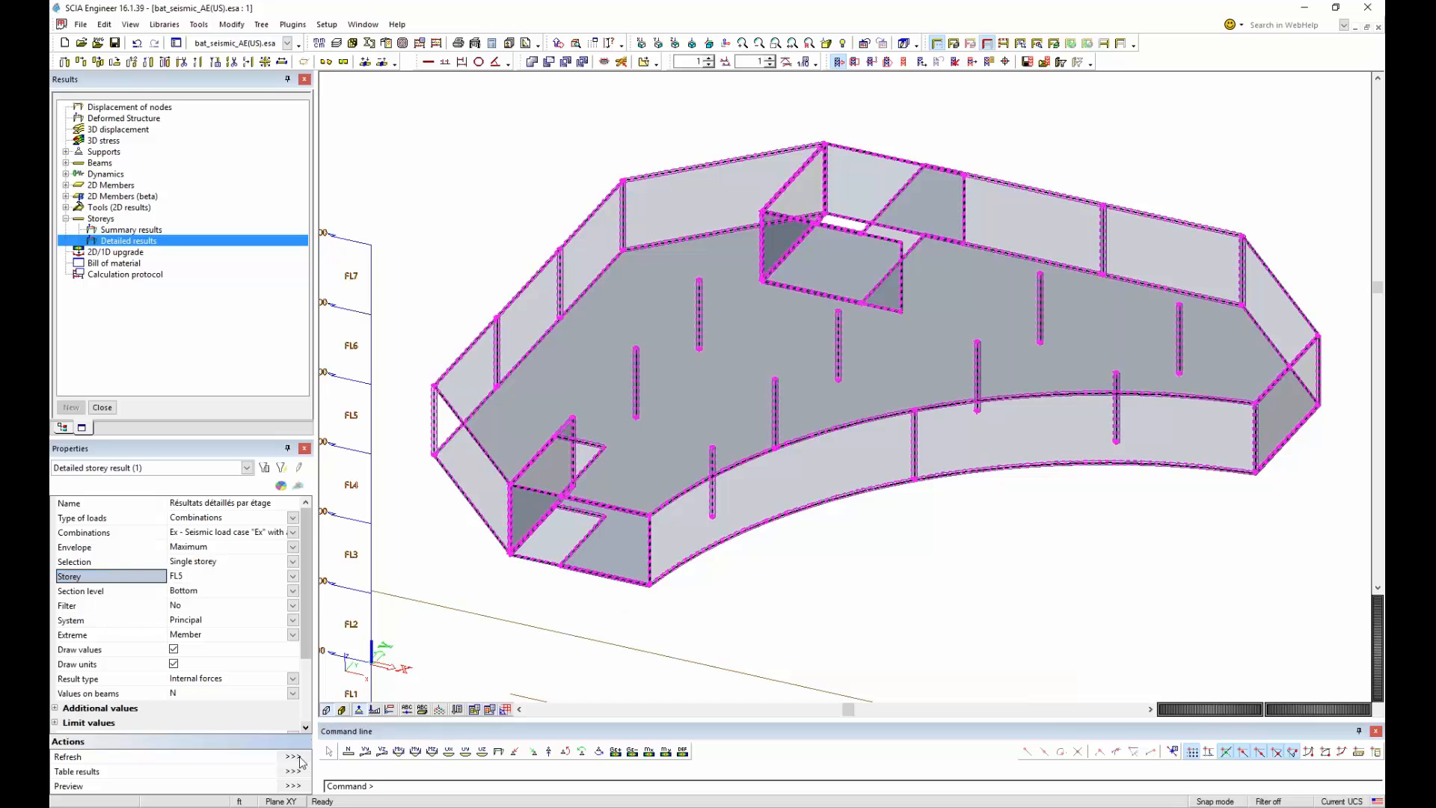
left_click(216, 574)
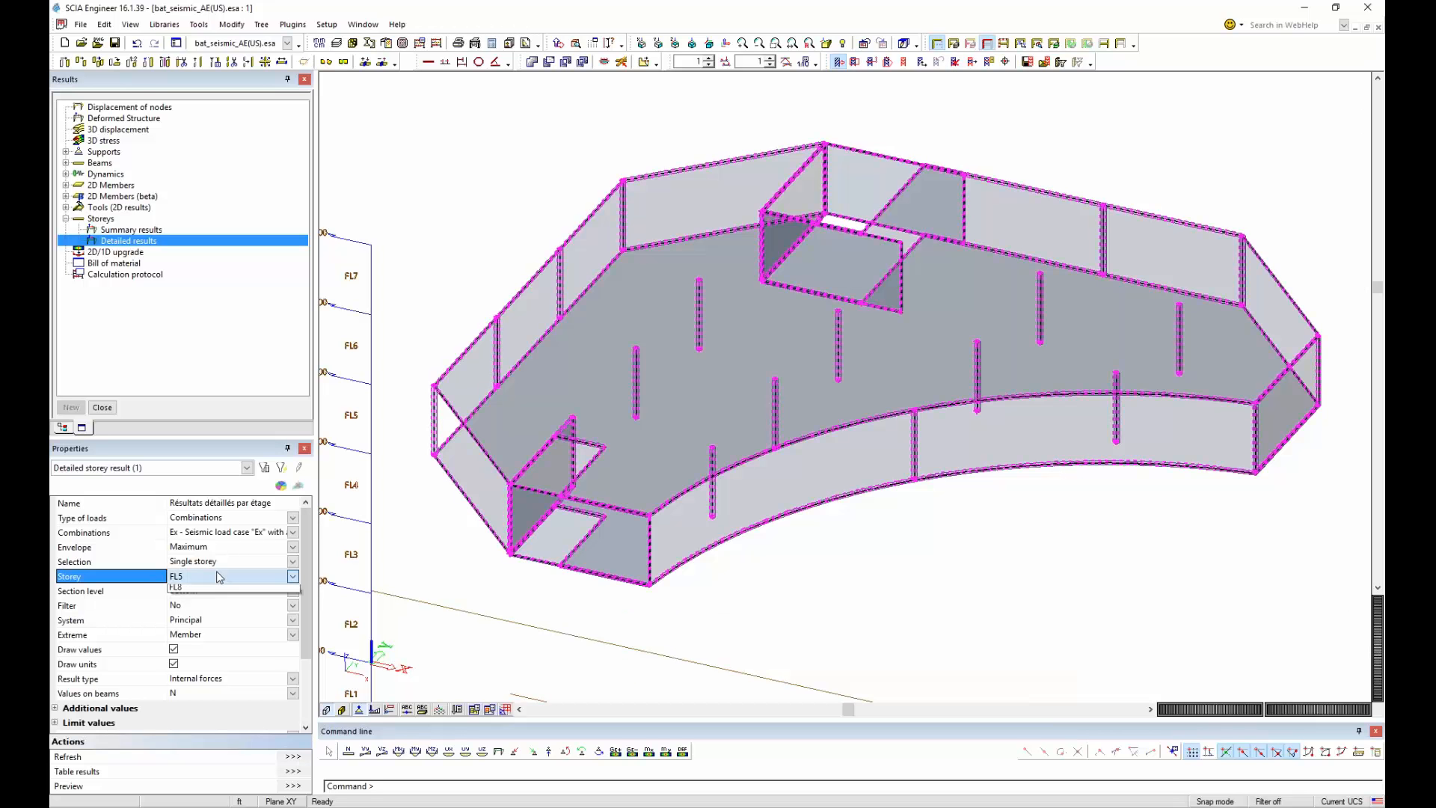
left_click(214, 587)
left_click(214, 575)
left_click(208, 636)
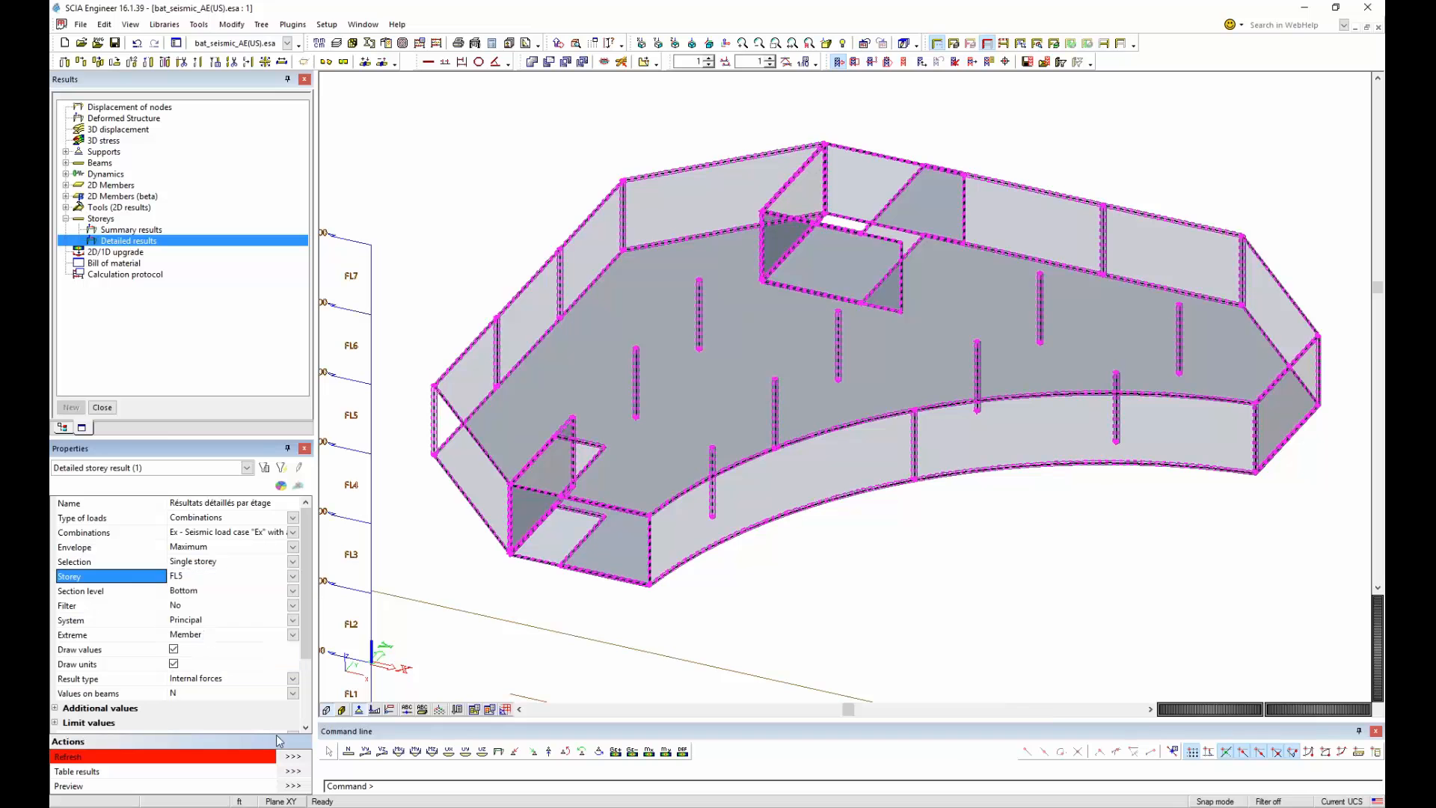
left_click(292, 757)
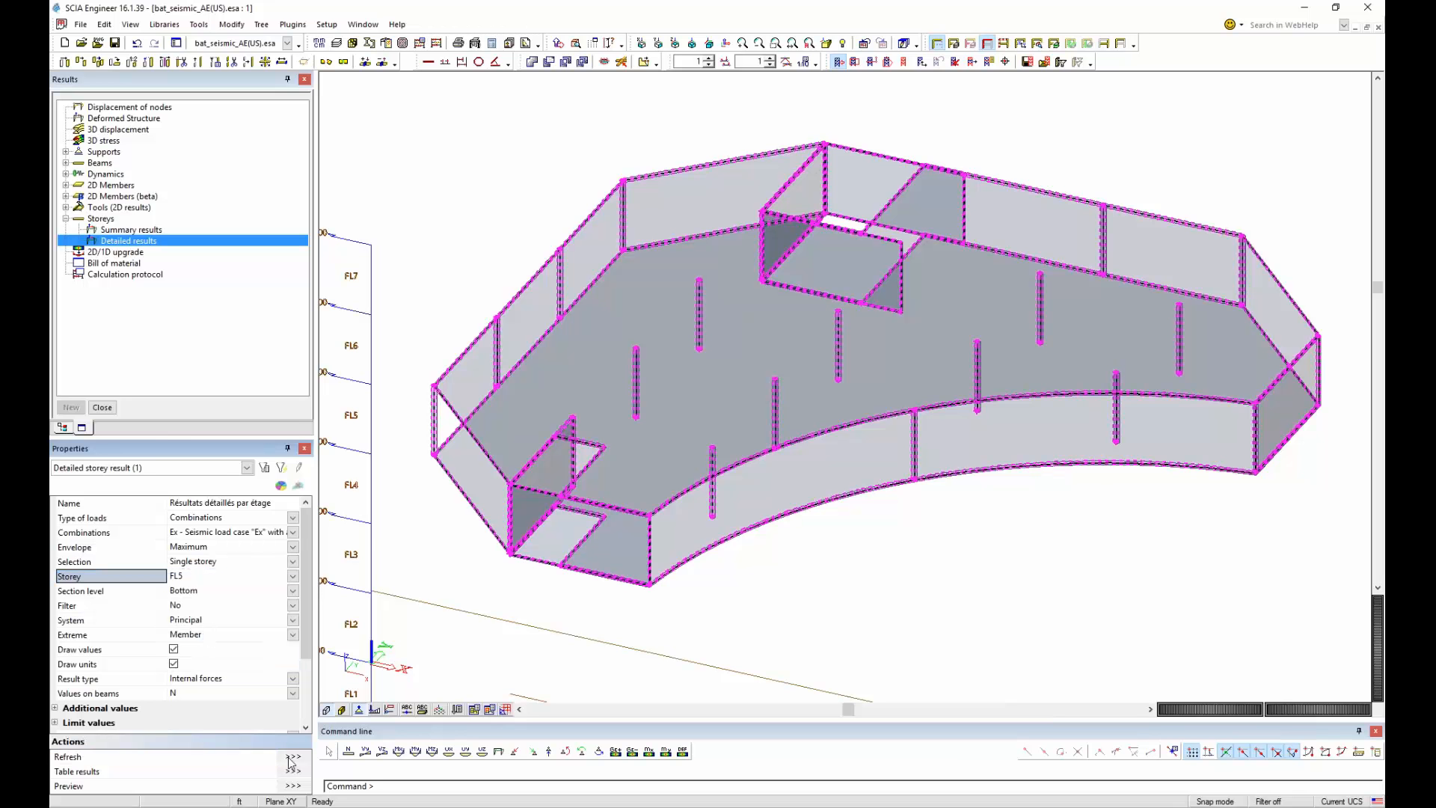
key("Escape")
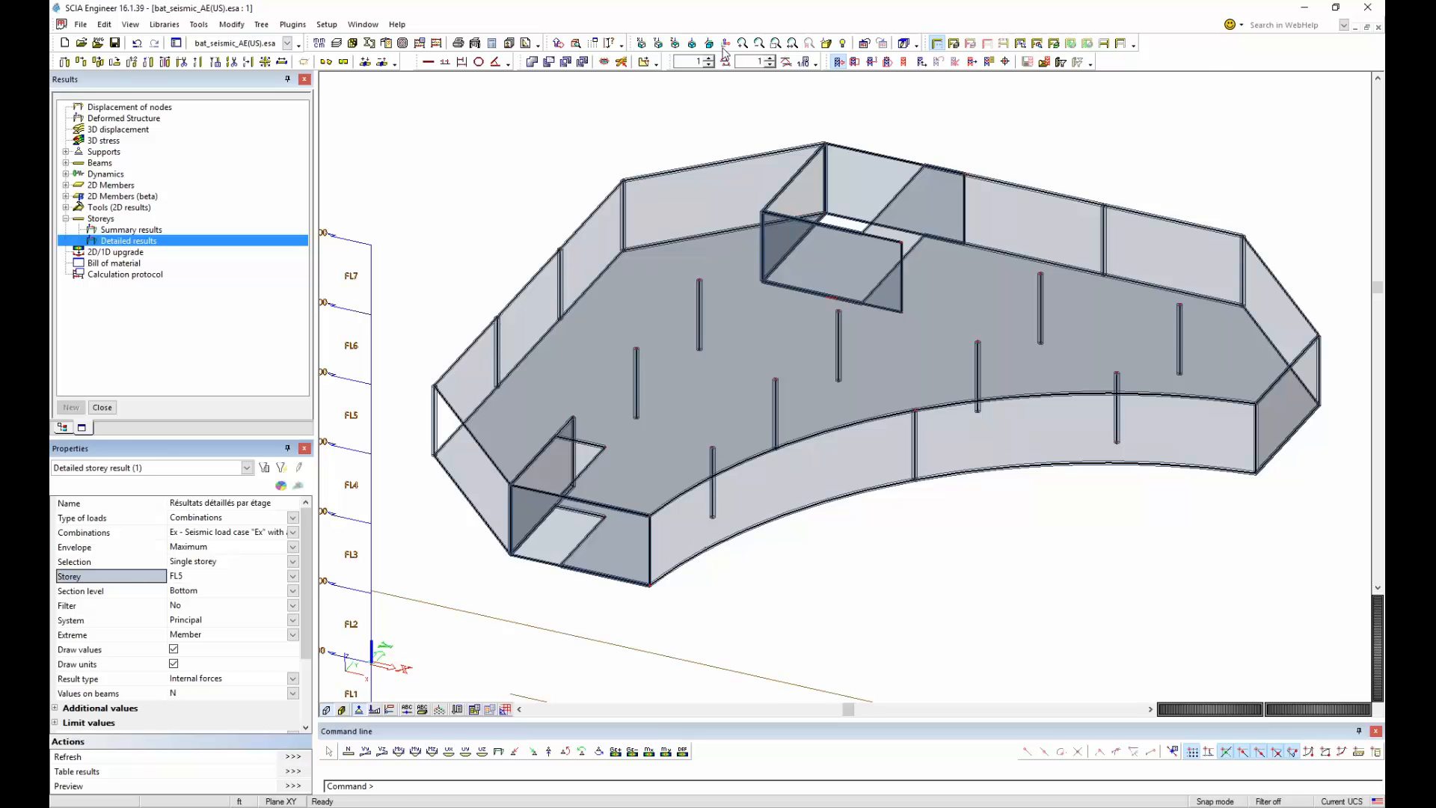
Turn off the visibility filter to show the whole building, refresh the FL5 results, and inspect the internal forces.
left_click(937, 45)
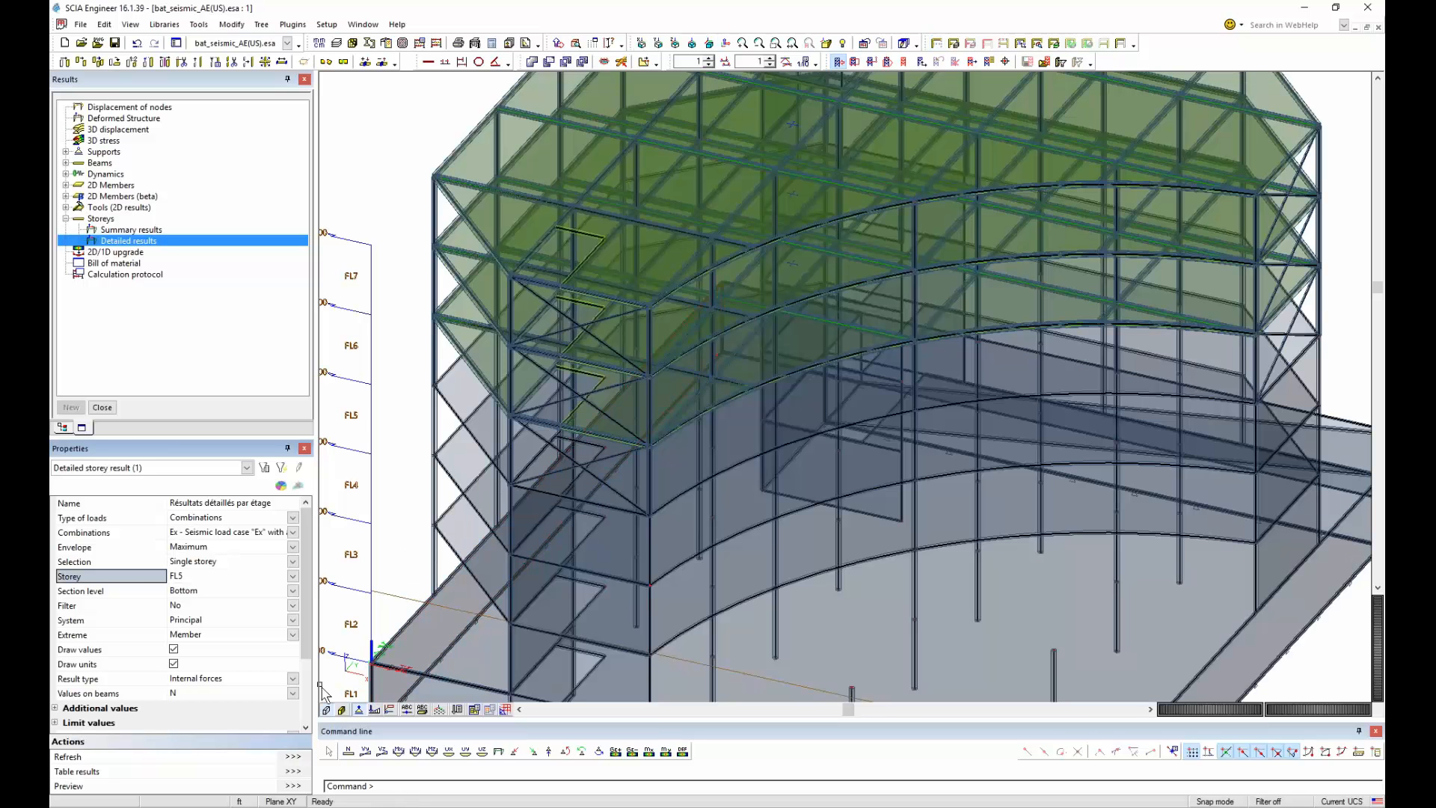
left_click(300, 758)
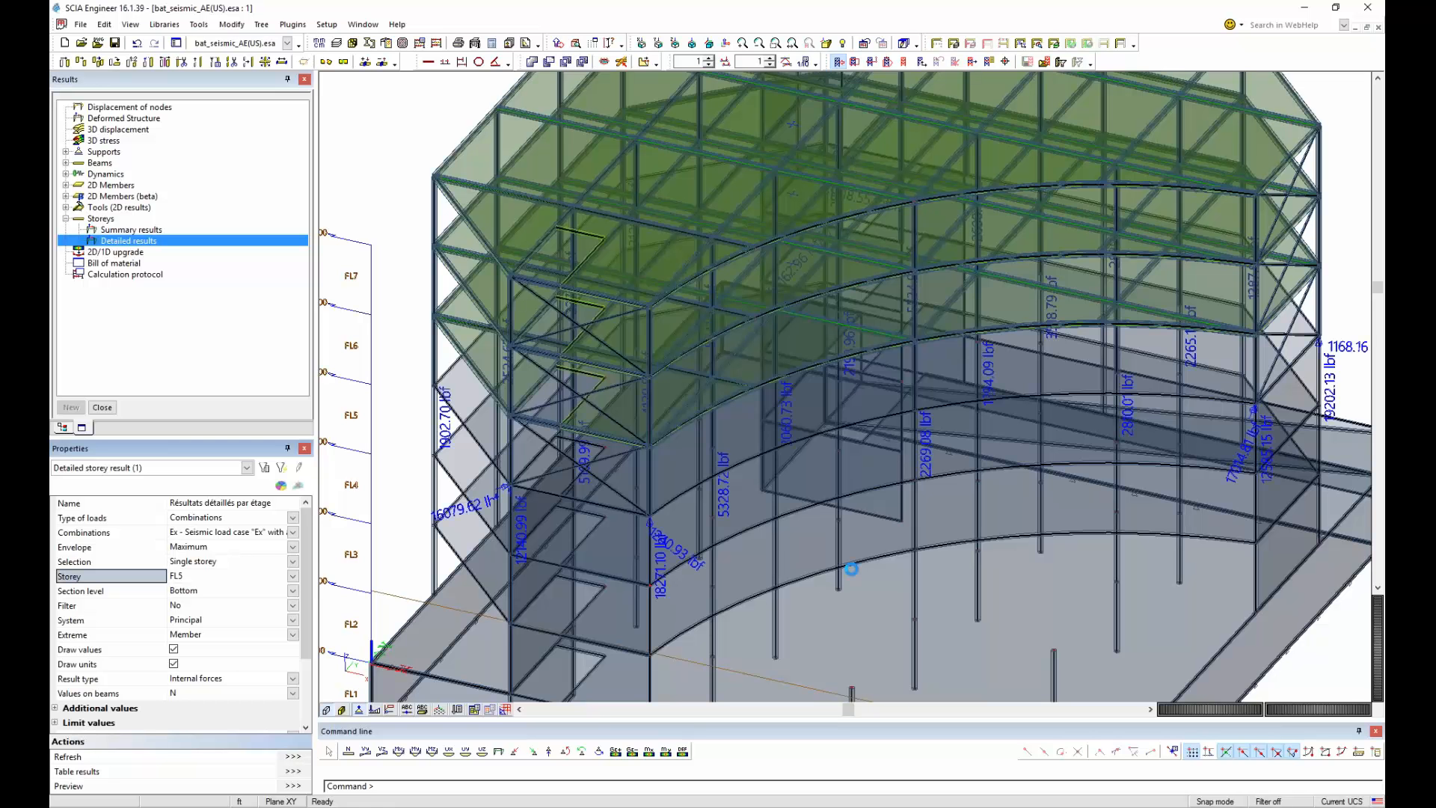
scroll(888, 572, "up", 3)
scroll(888, 572, "down", 3)
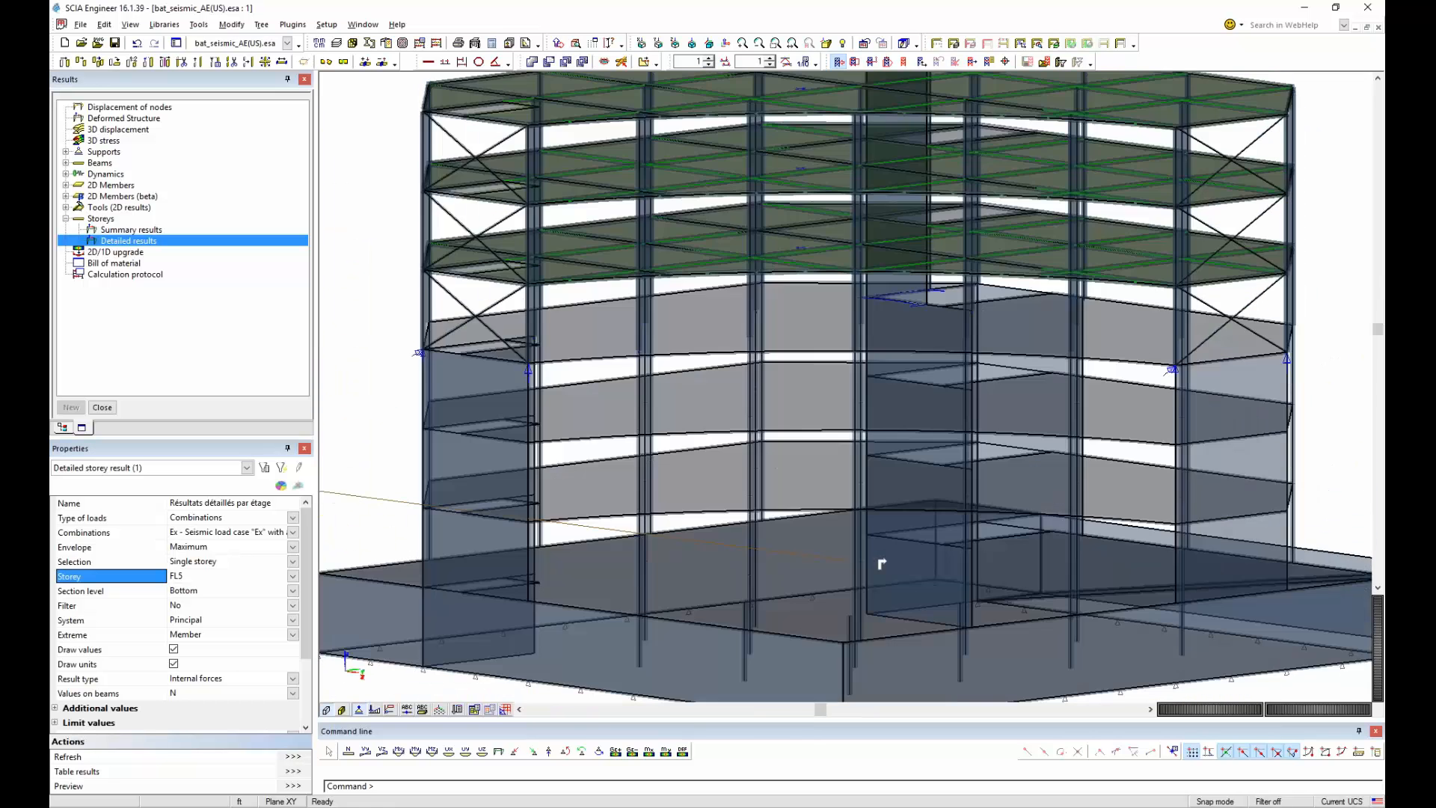
right_click_drag(719, 328, 713, 332, "ctrl")
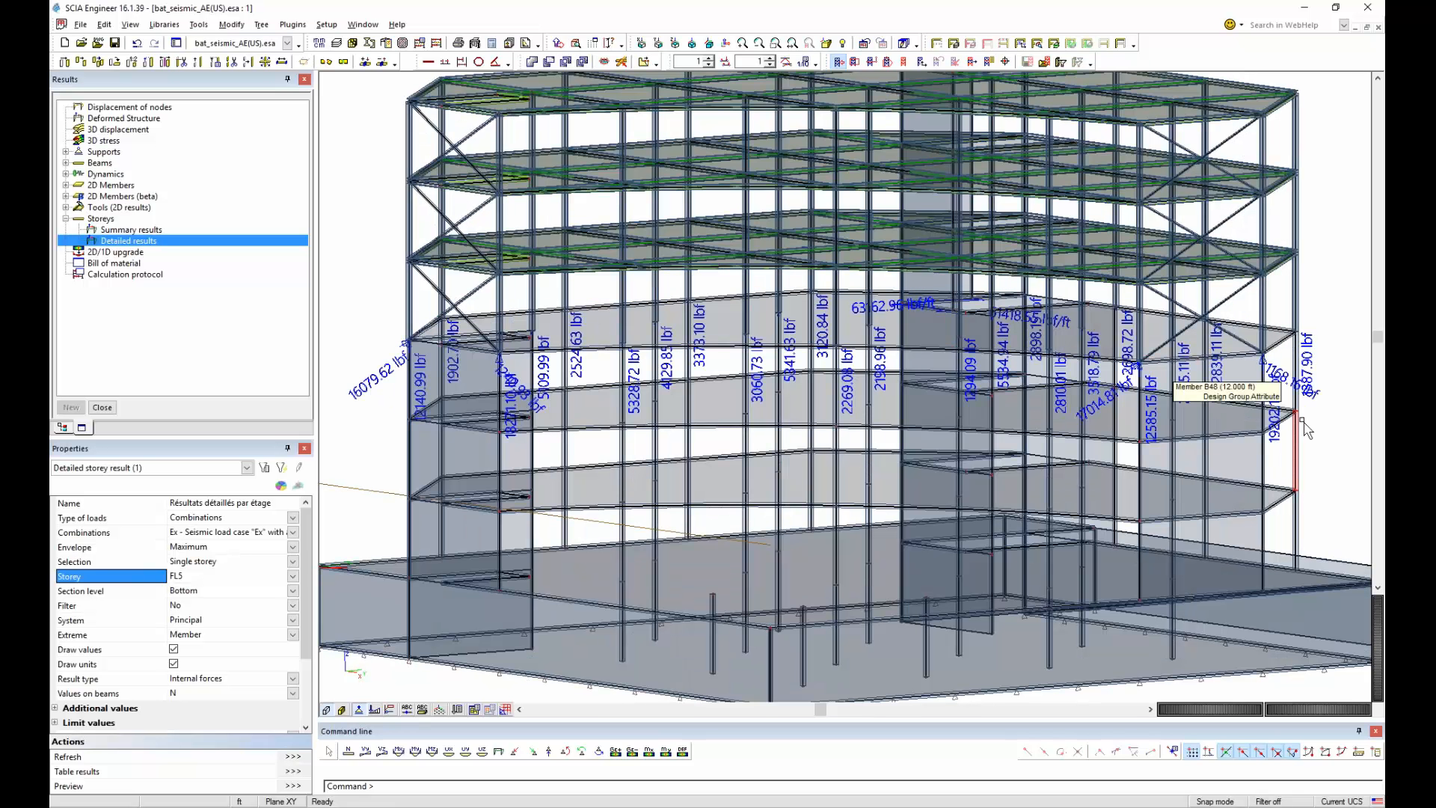
scroll(454, 362, "up", 2)
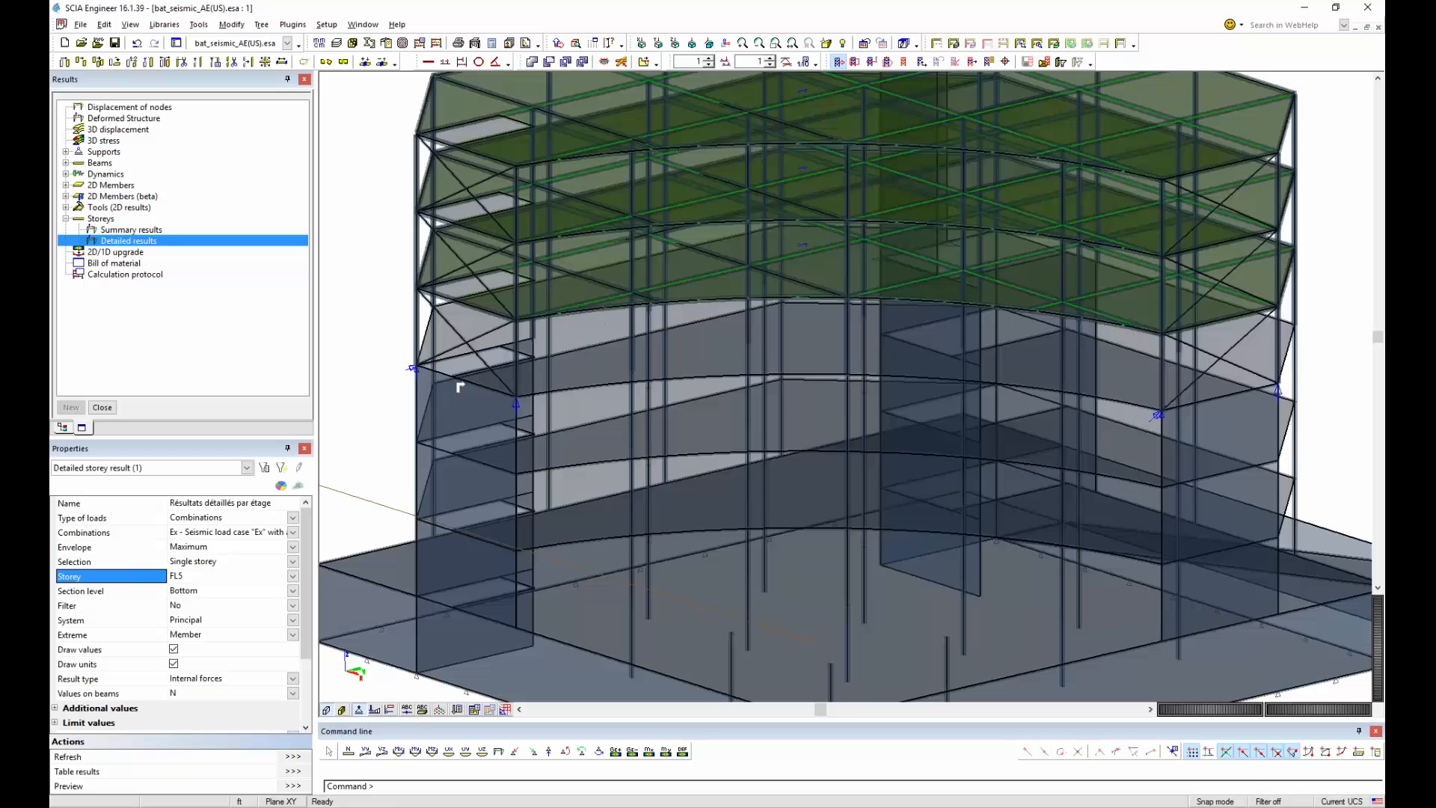
Set the result type to Resulting forces with Mz as the value, refresh, and inspect the FL5 storey resultants.
left_click(251, 683)
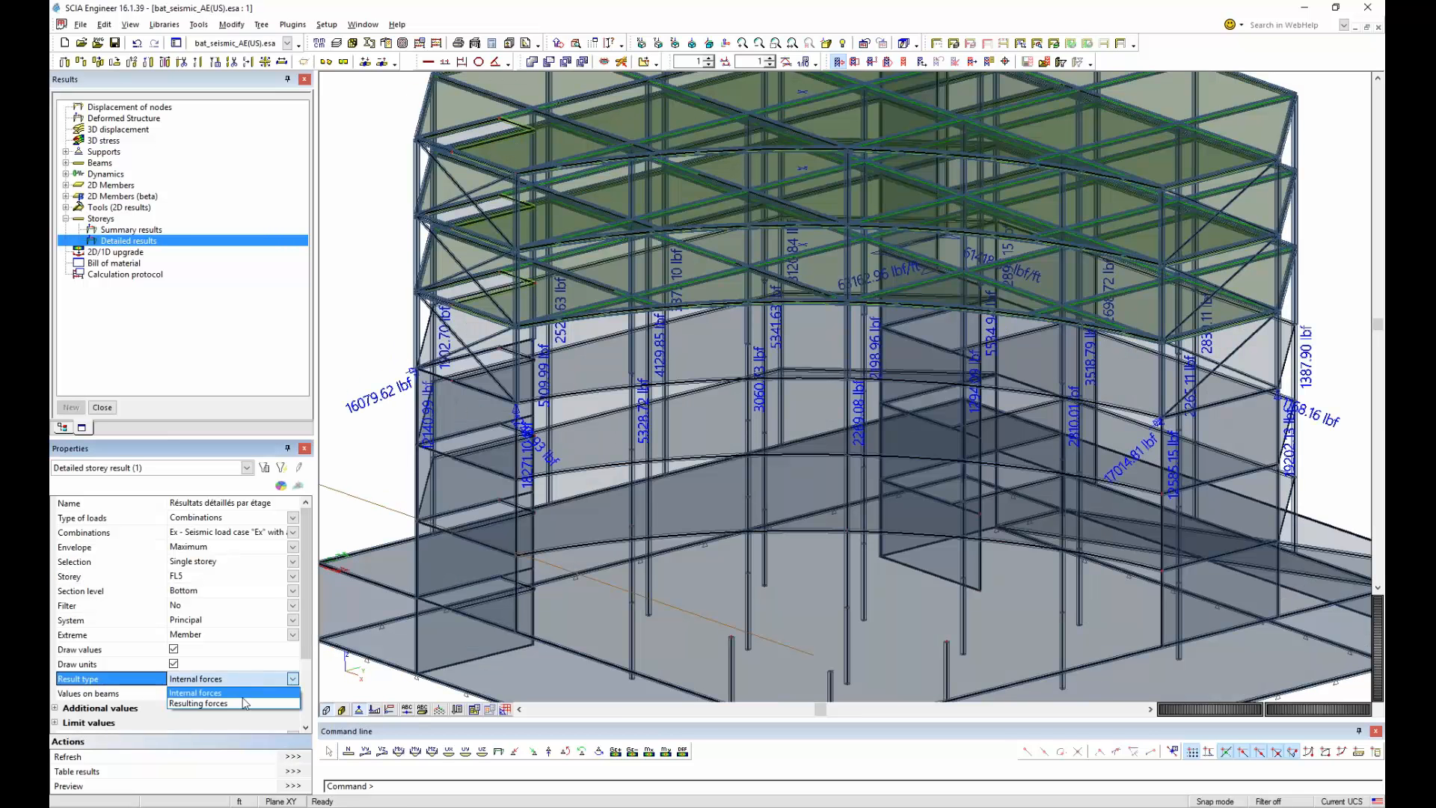
left_click(243, 706)
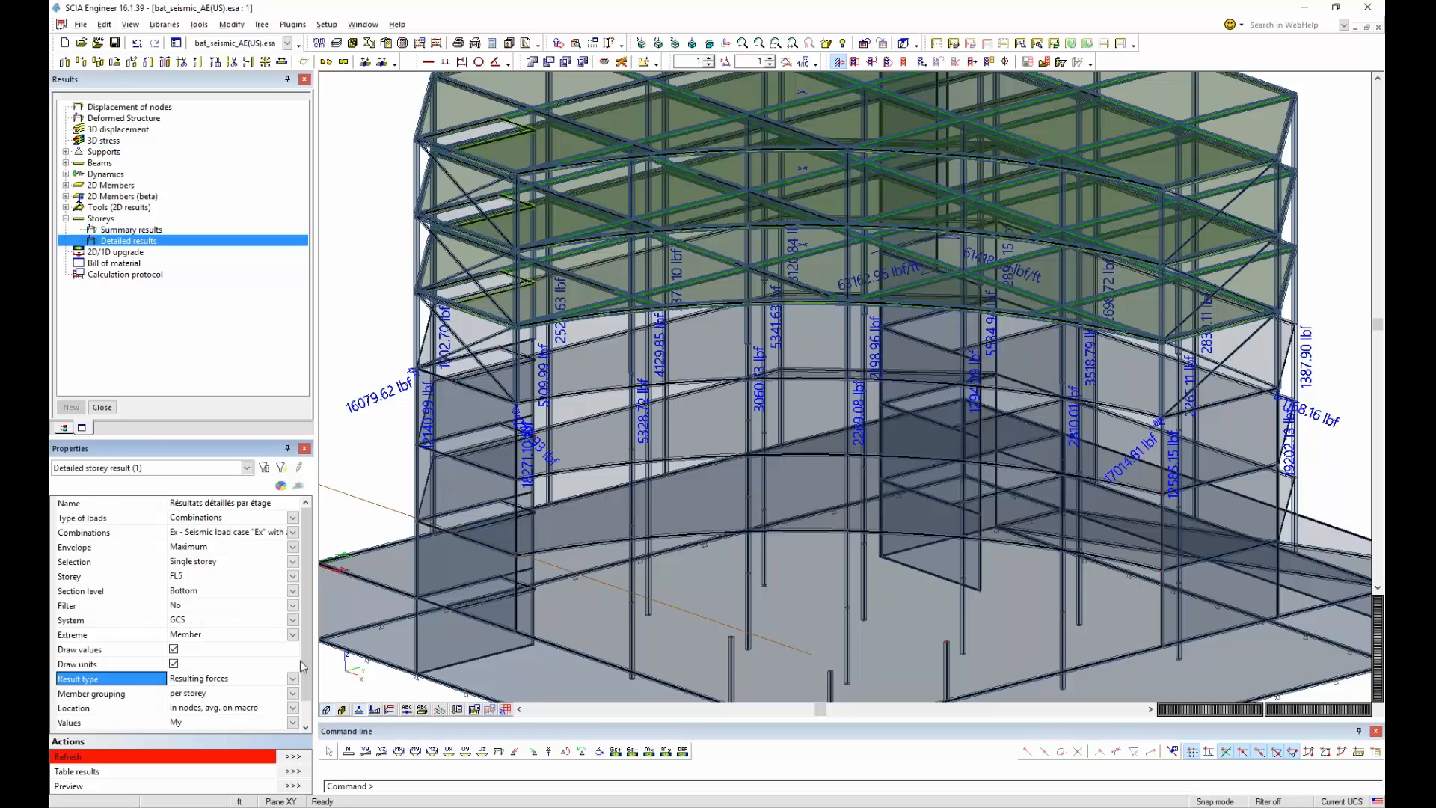
left_click(228, 694)
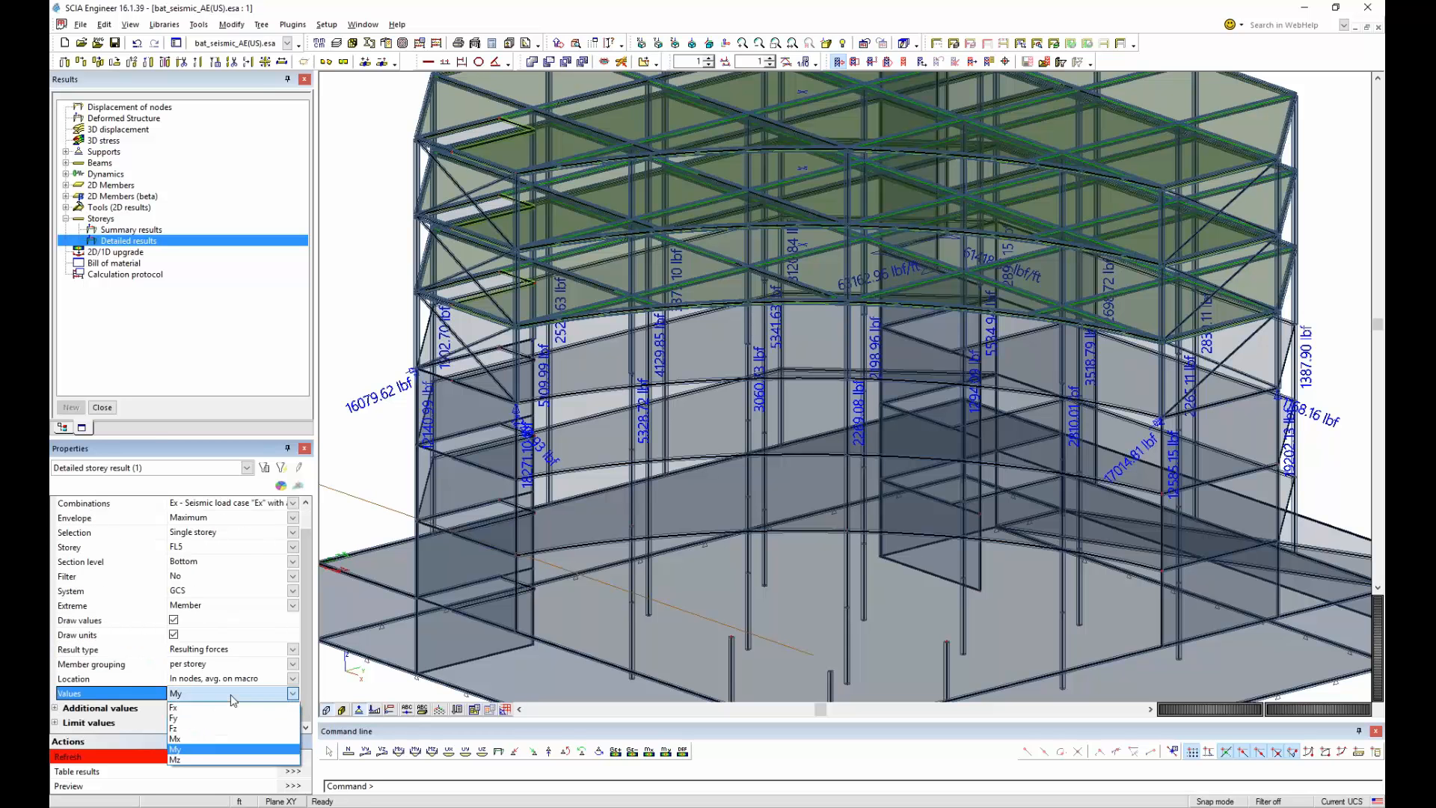
left_click(214, 729)
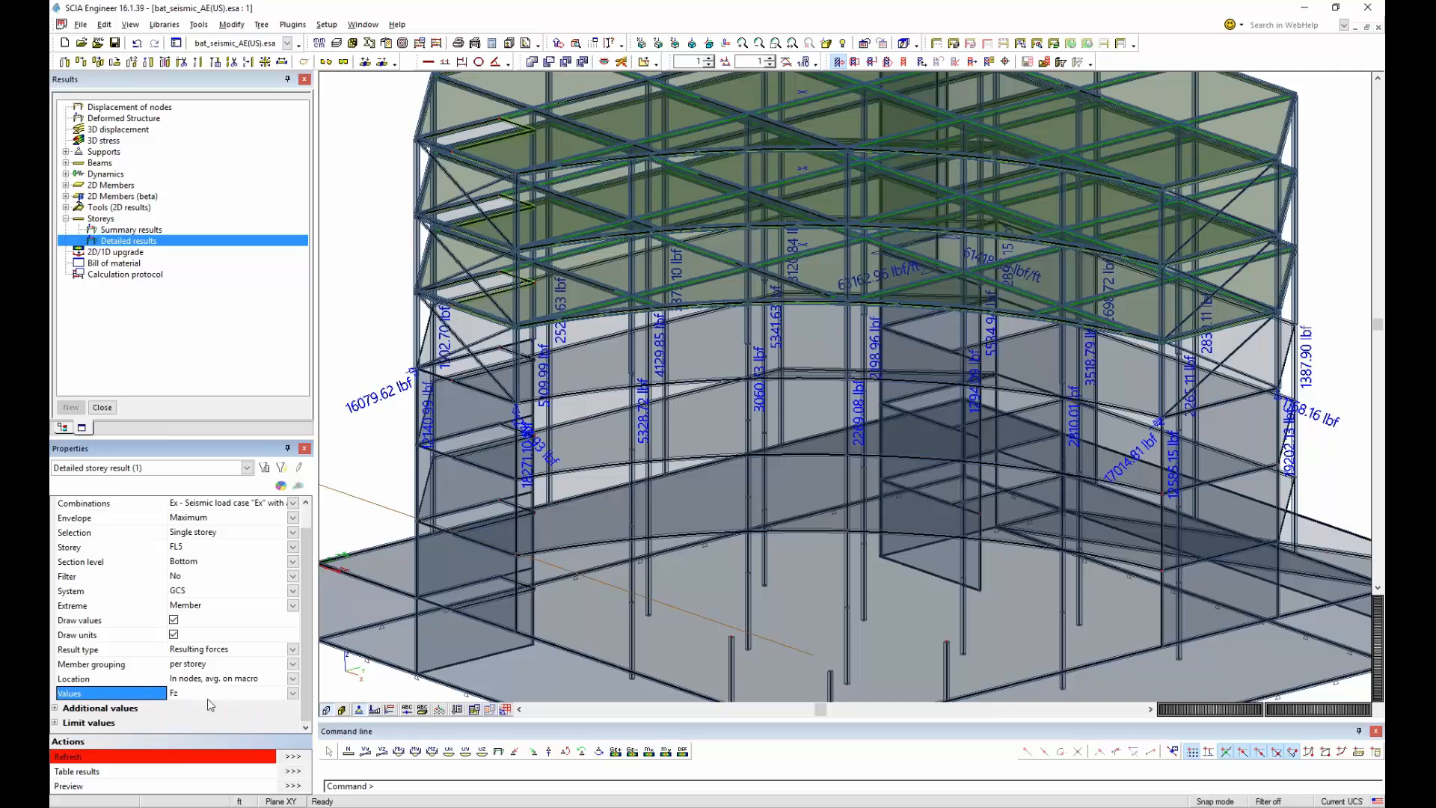
left_click(207, 695)
left_click(201, 759)
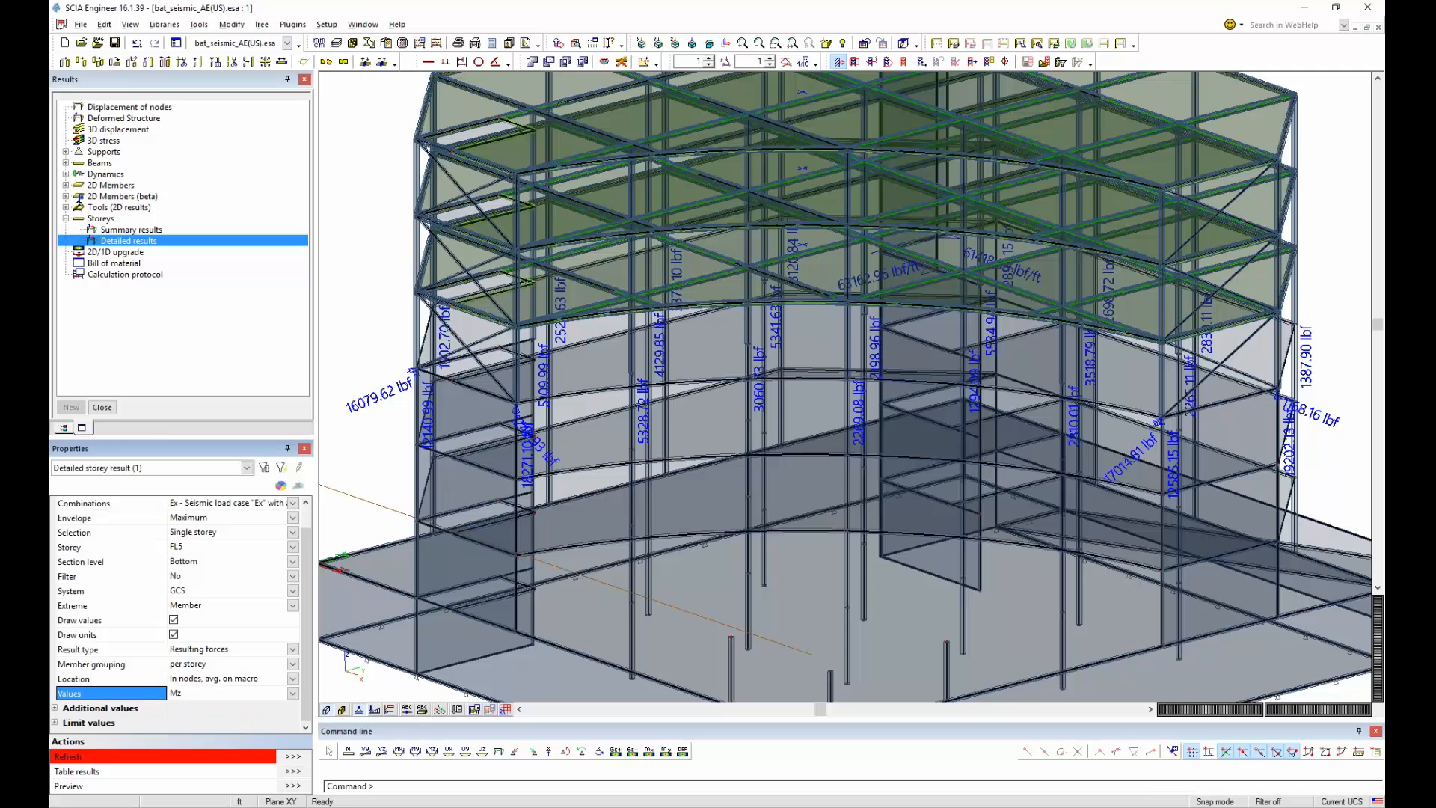
left_click(293, 760)
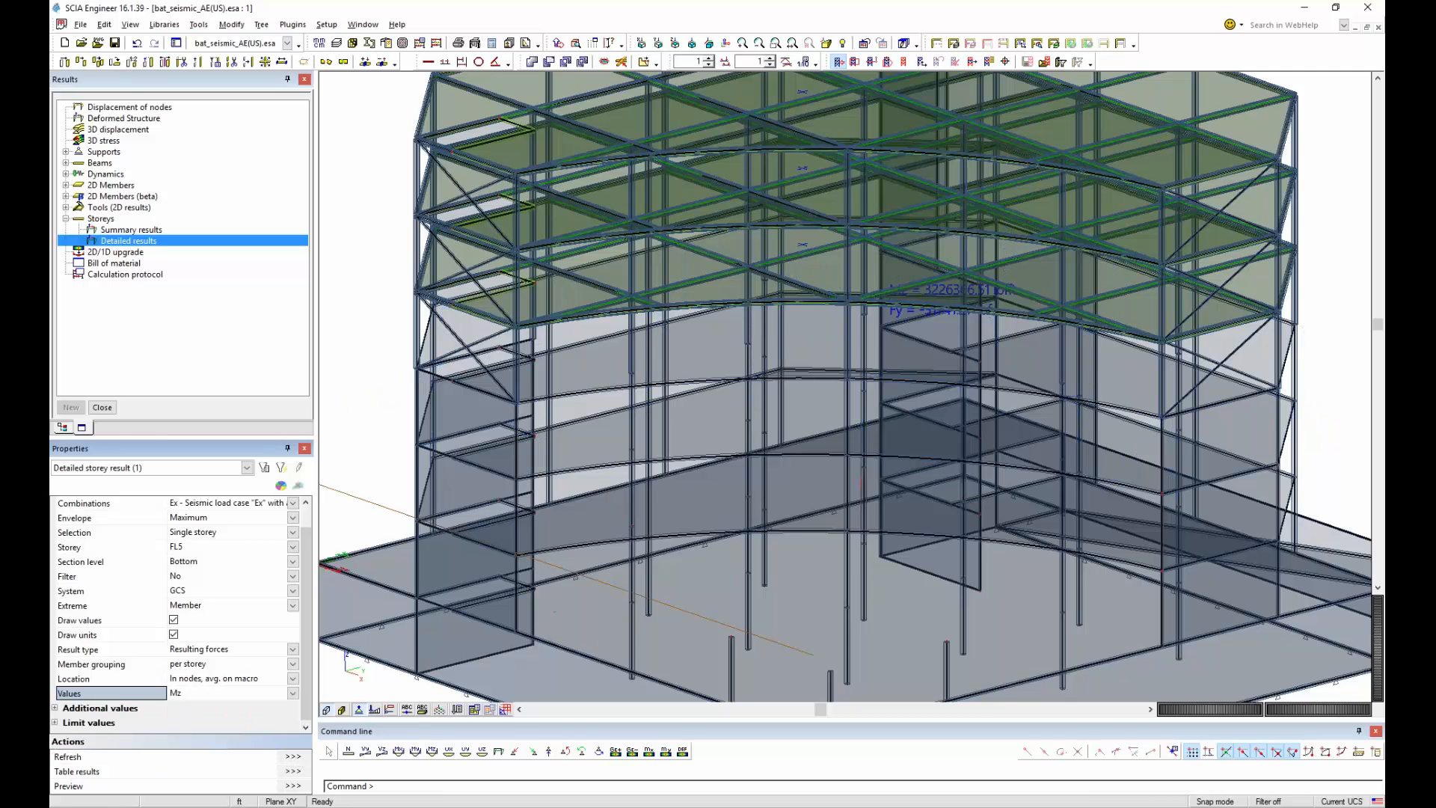
right_click_drag(861, 484, 888, 506, "ctrl")
right_click_drag(921, 320, 1031, 332, "ctrl+shift")
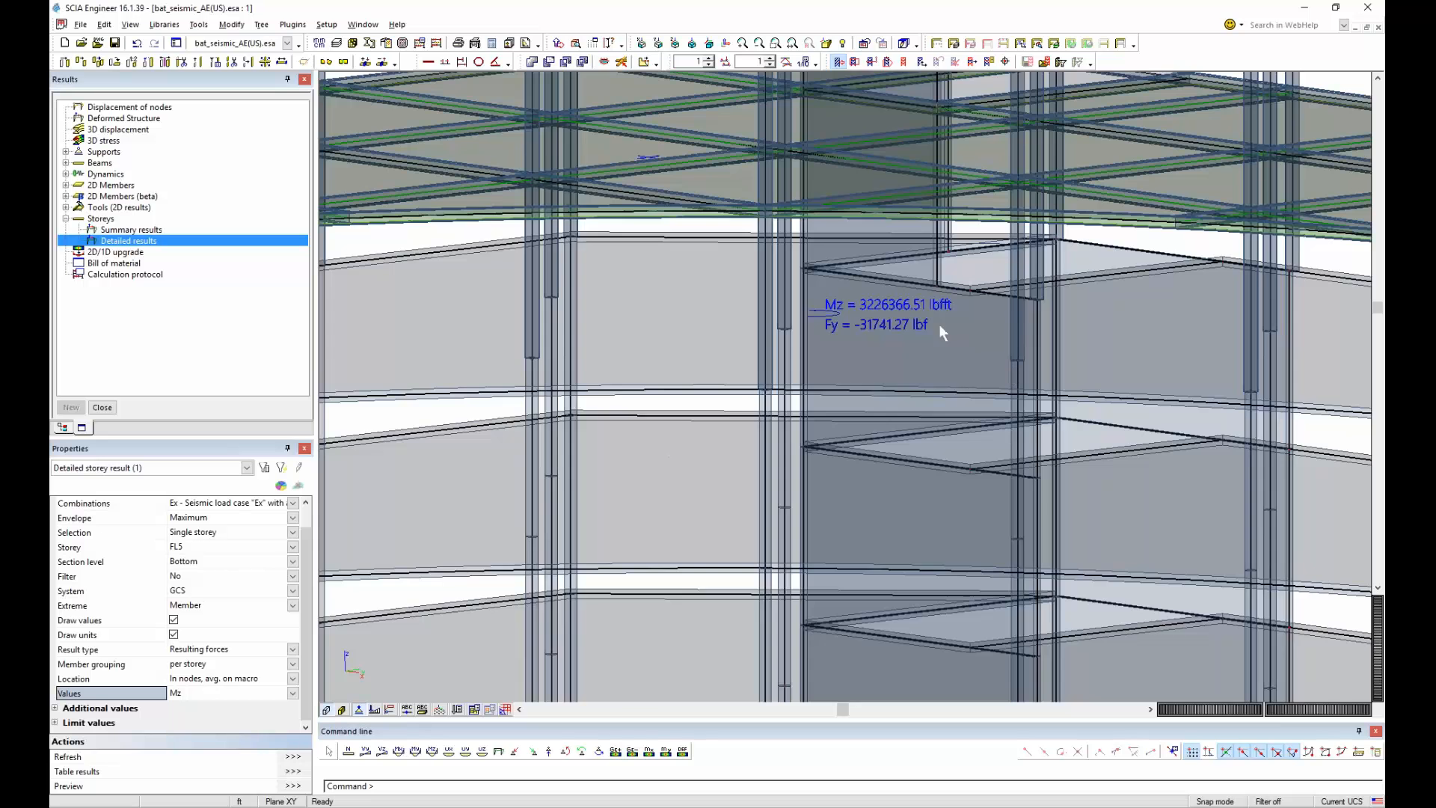
scroll(939, 325, "down", 5)
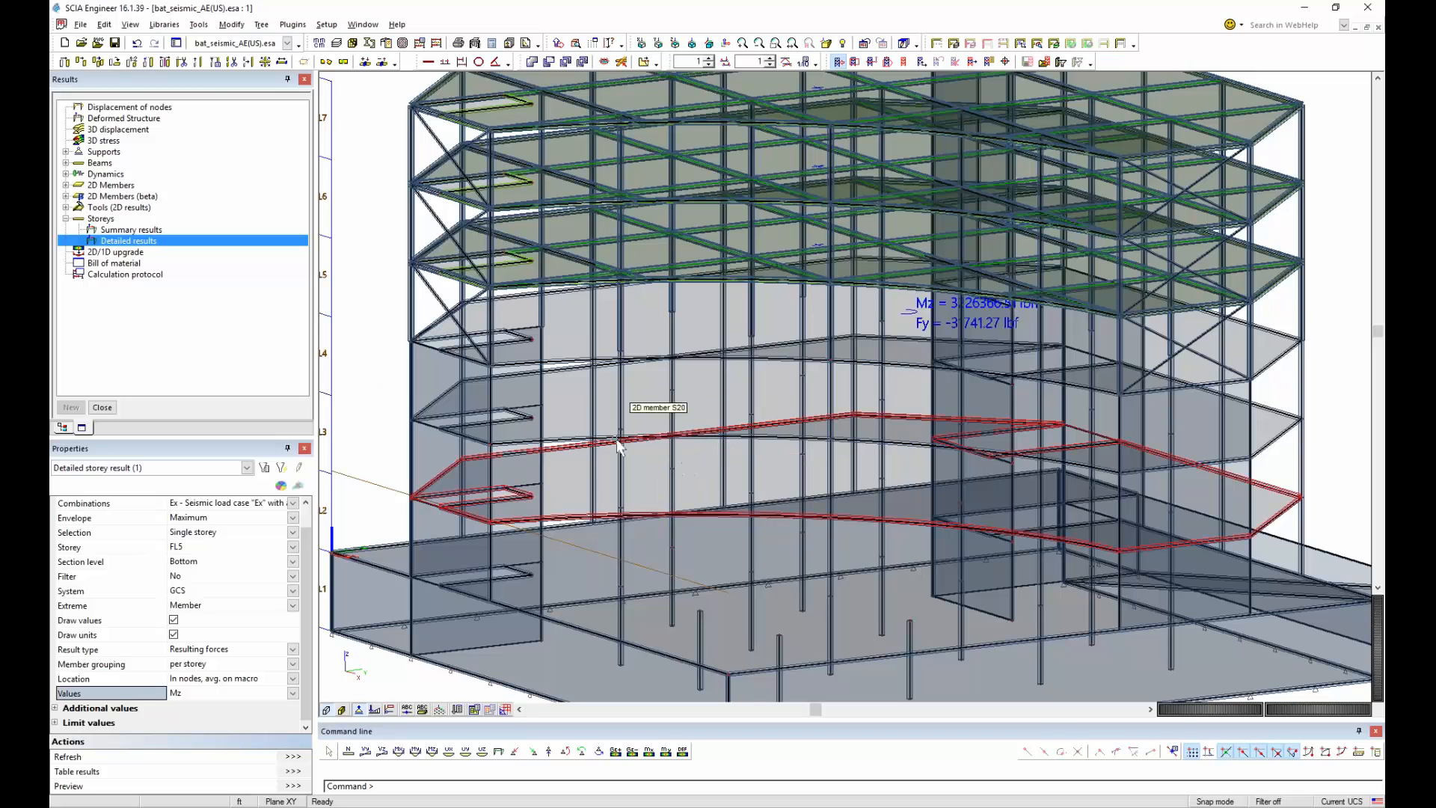
Switch to the PowerPoint slide show and advance to the Resultant by Story (including Base Shear) slide.
mouse_move(613, 806)
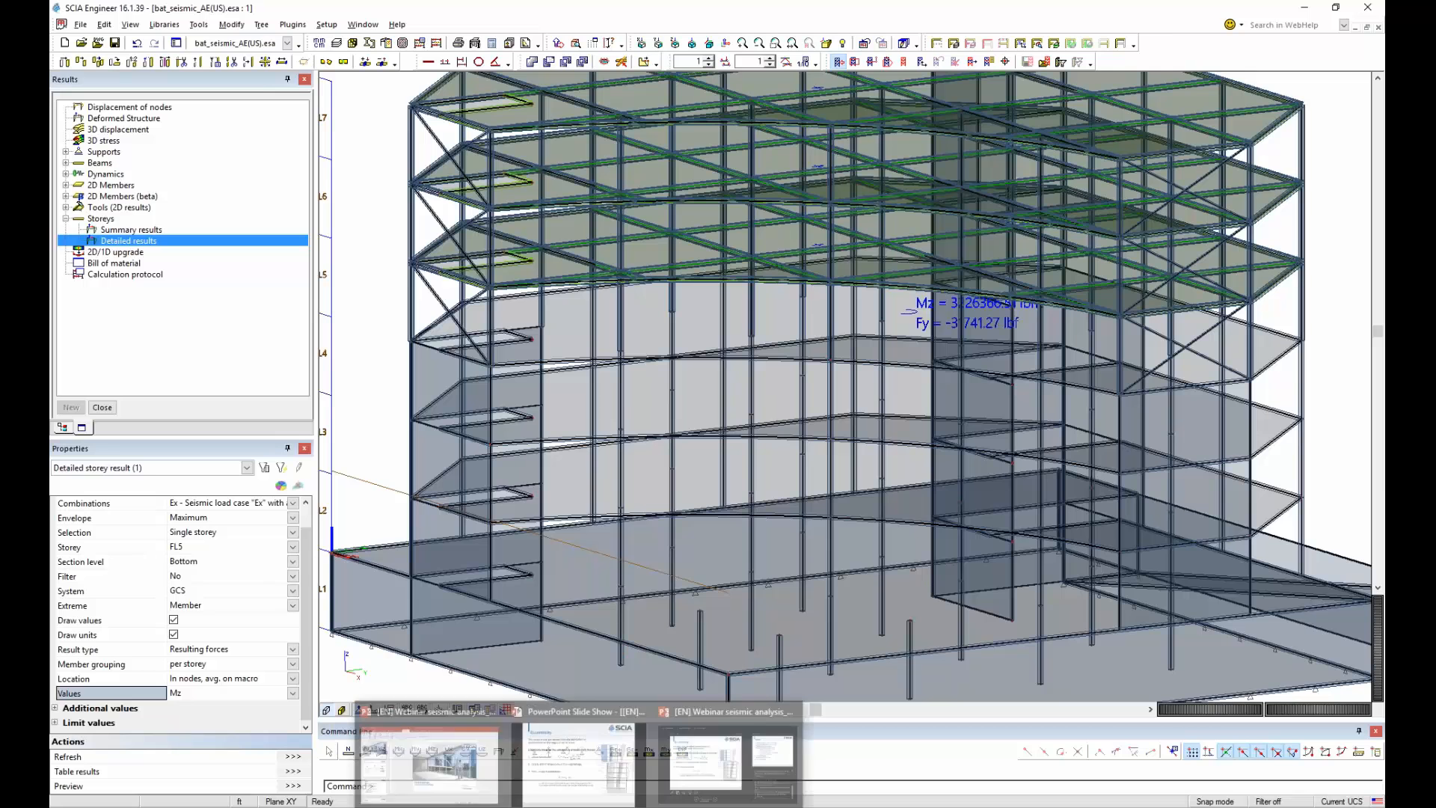
left_click(578, 757)
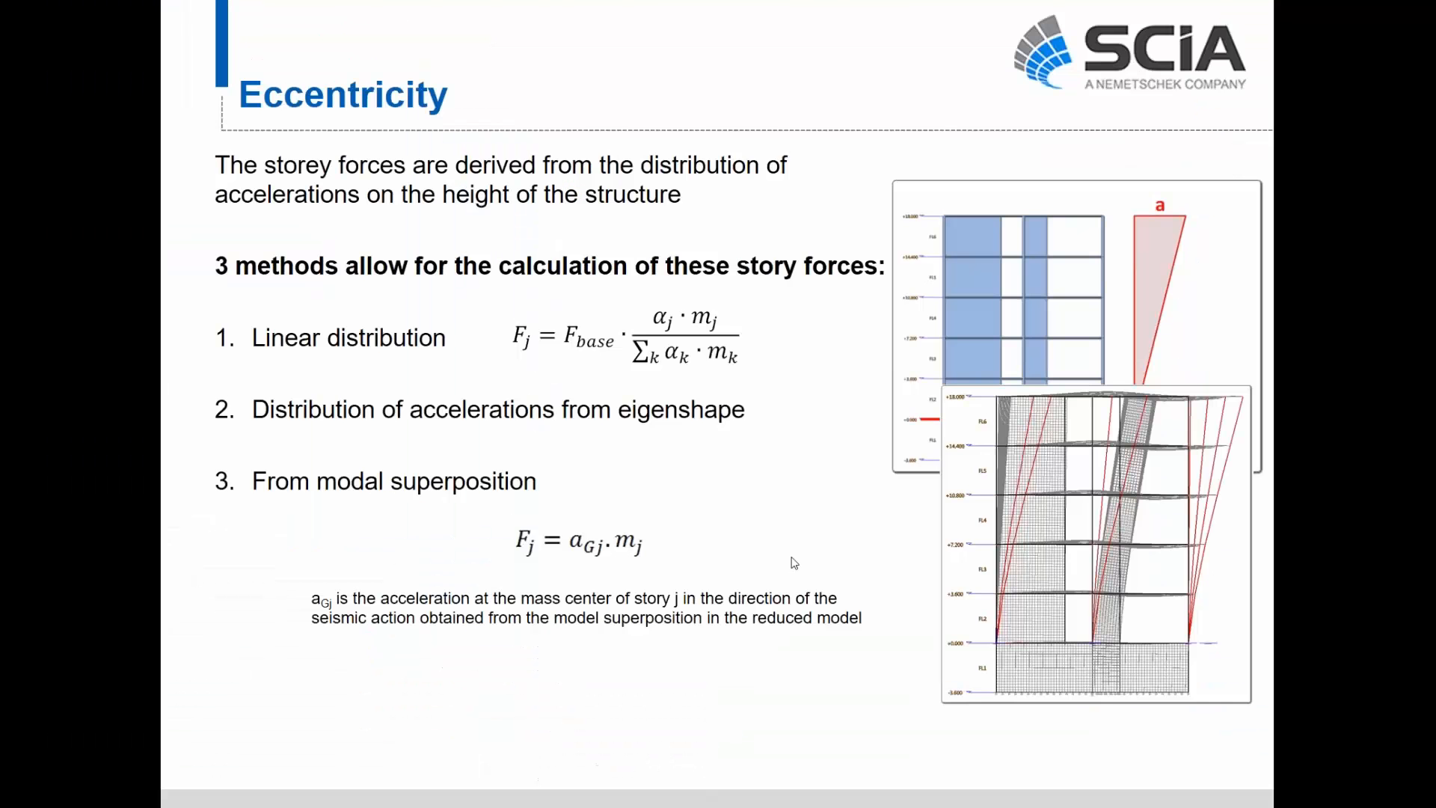
left_click(792, 558)
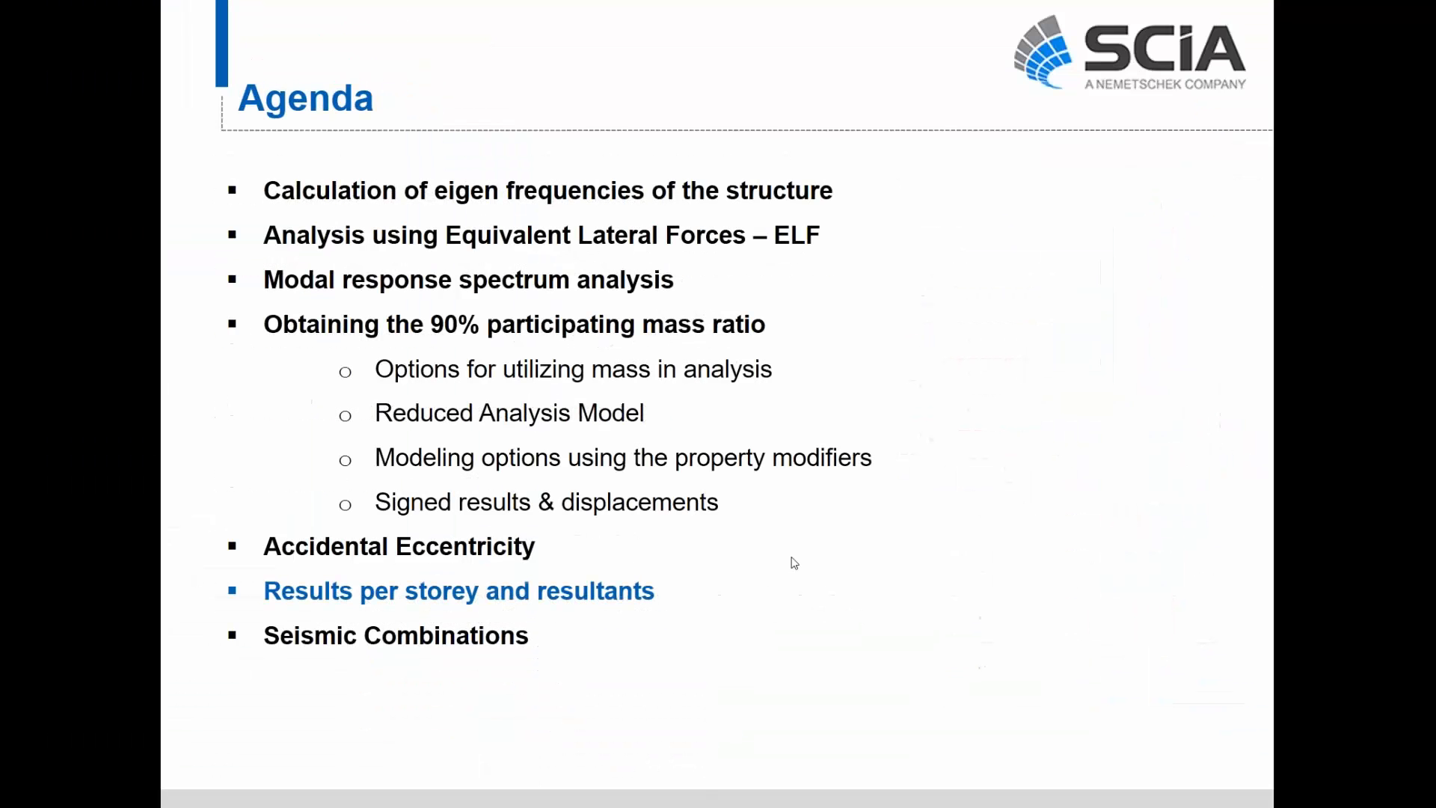
left_click(794, 563)
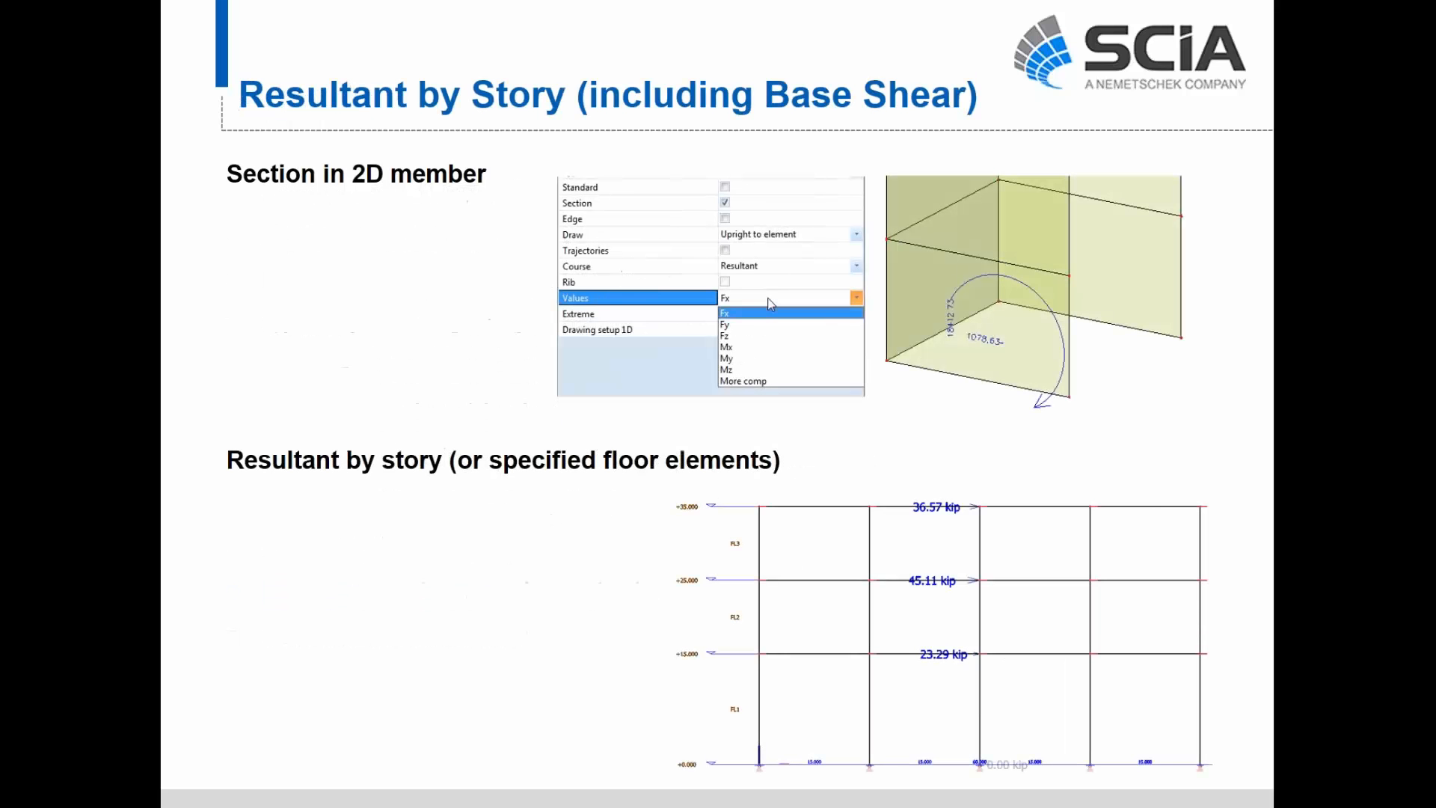